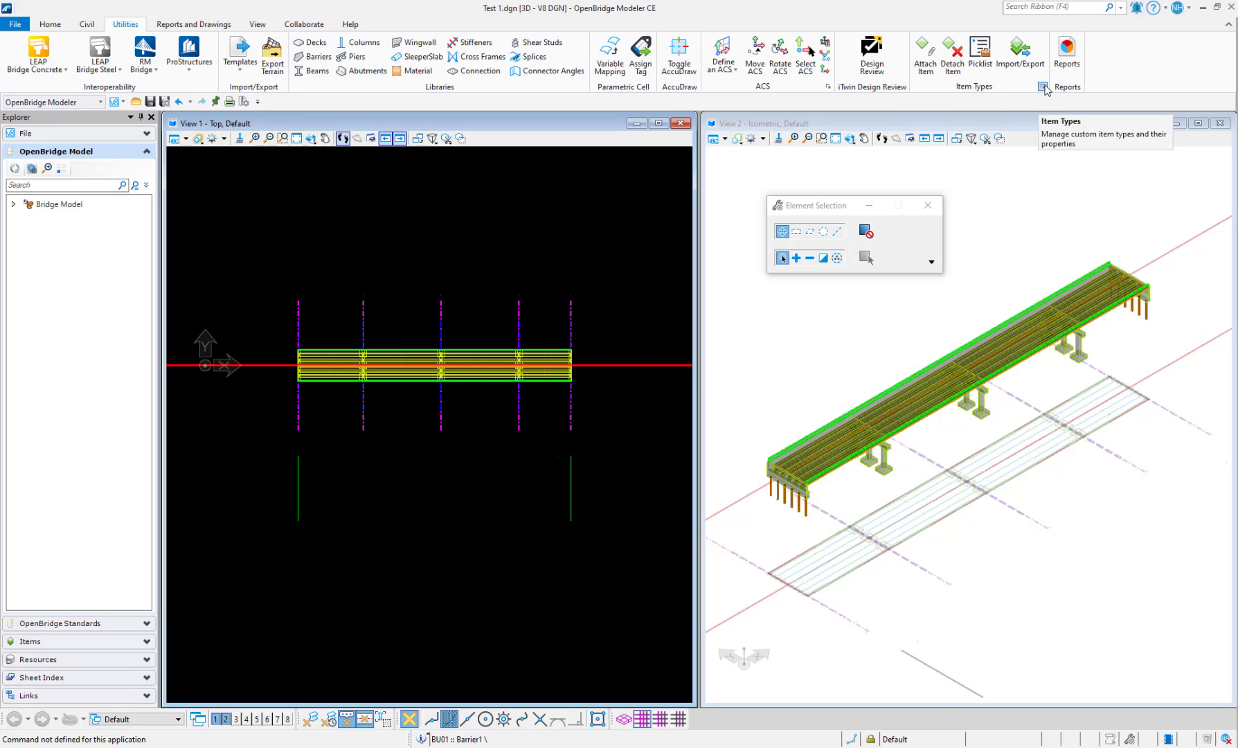
Open the Item Types manager for custom item types and keep it as a floating window over the views
{"action": "left_click", "coordinate": [1044, 88]}
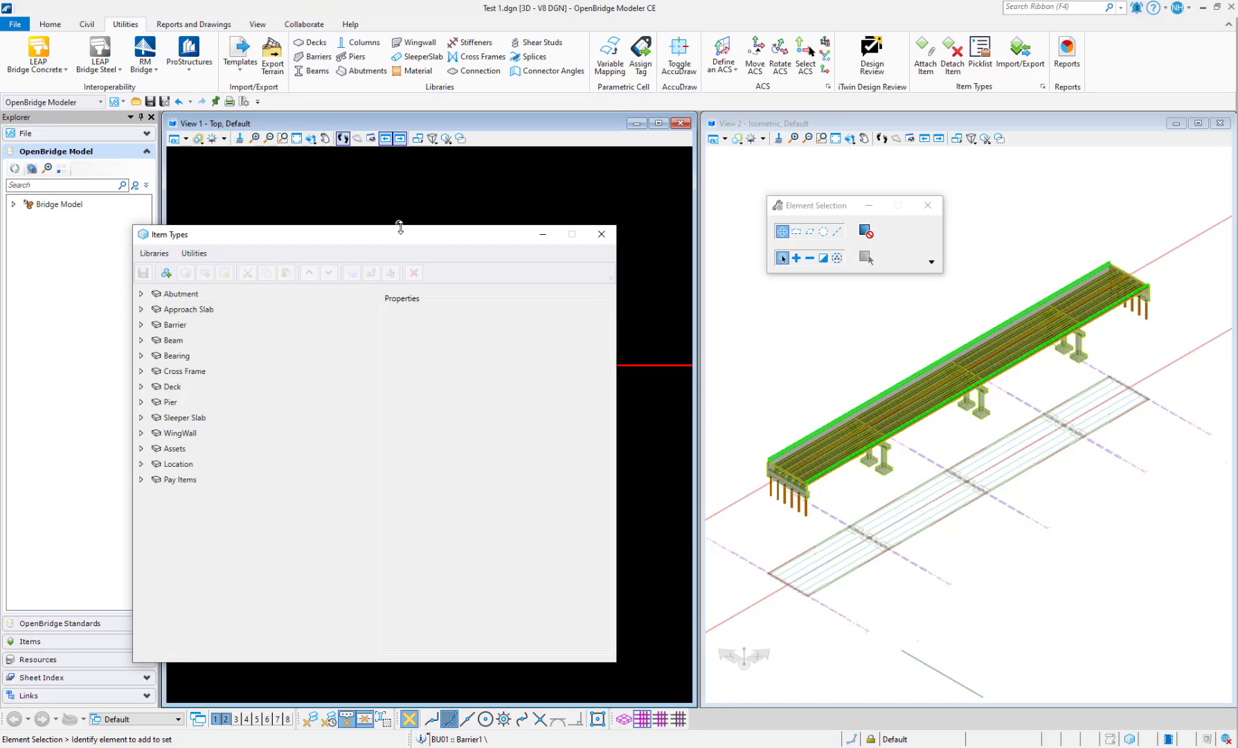
{"action": "left_click_drag", "start_coordinate": [407, 235], "coordinate": [618, 142]}
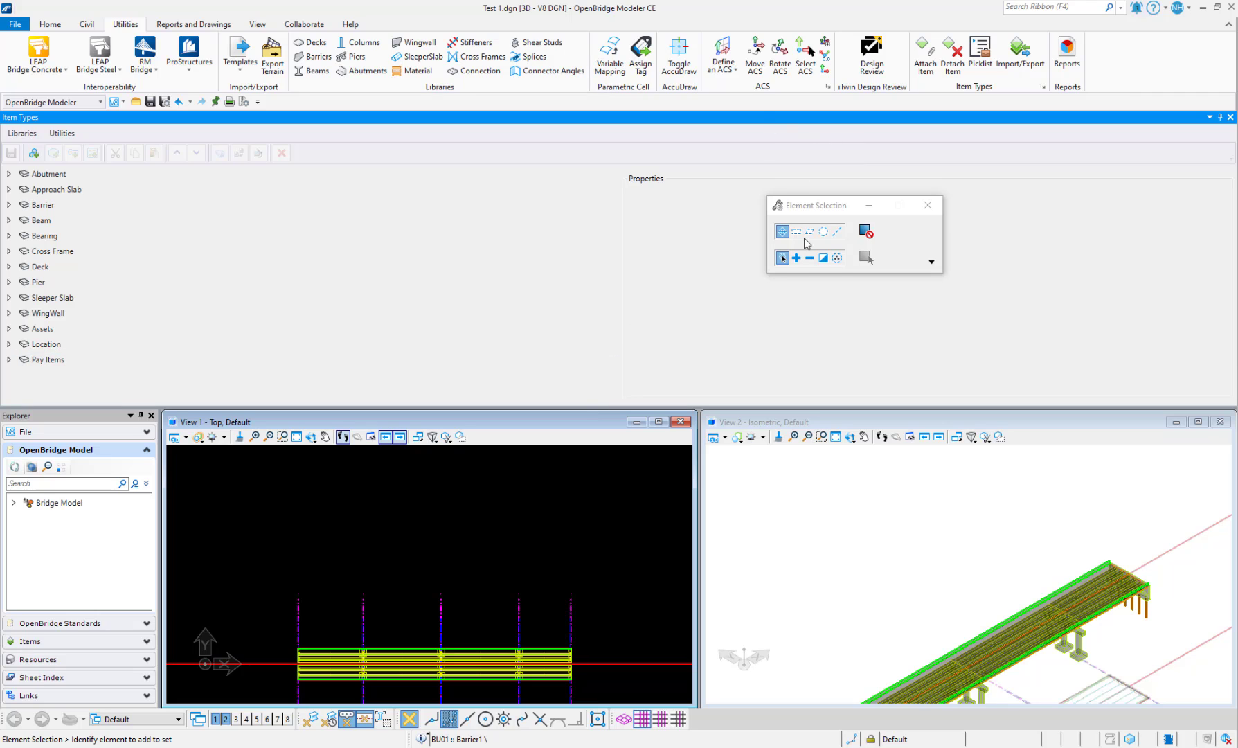
{"action": "left_click_drag", "start_coordinate": [409, 117], "coordinate": [652, 216]}
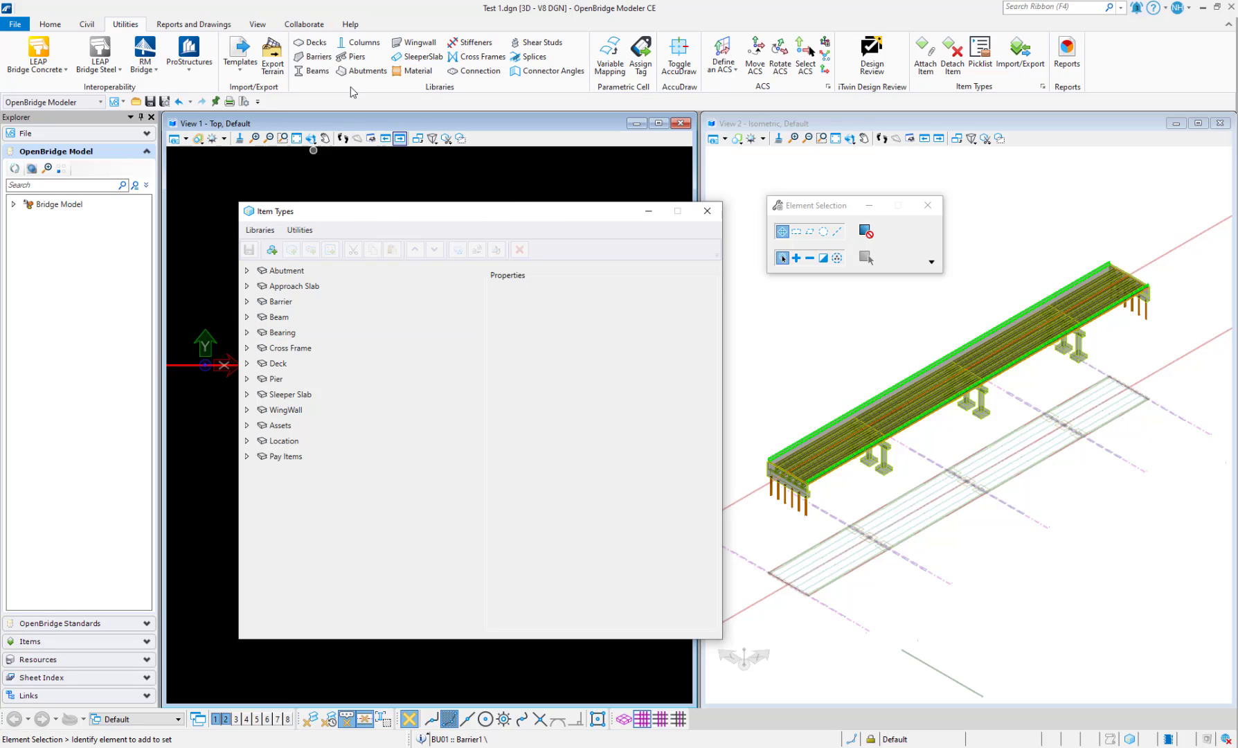
Examine the item types contained in the Abutment and Approach Slab libraries
{"action": "left_click", "coordinate": [247, 270]}
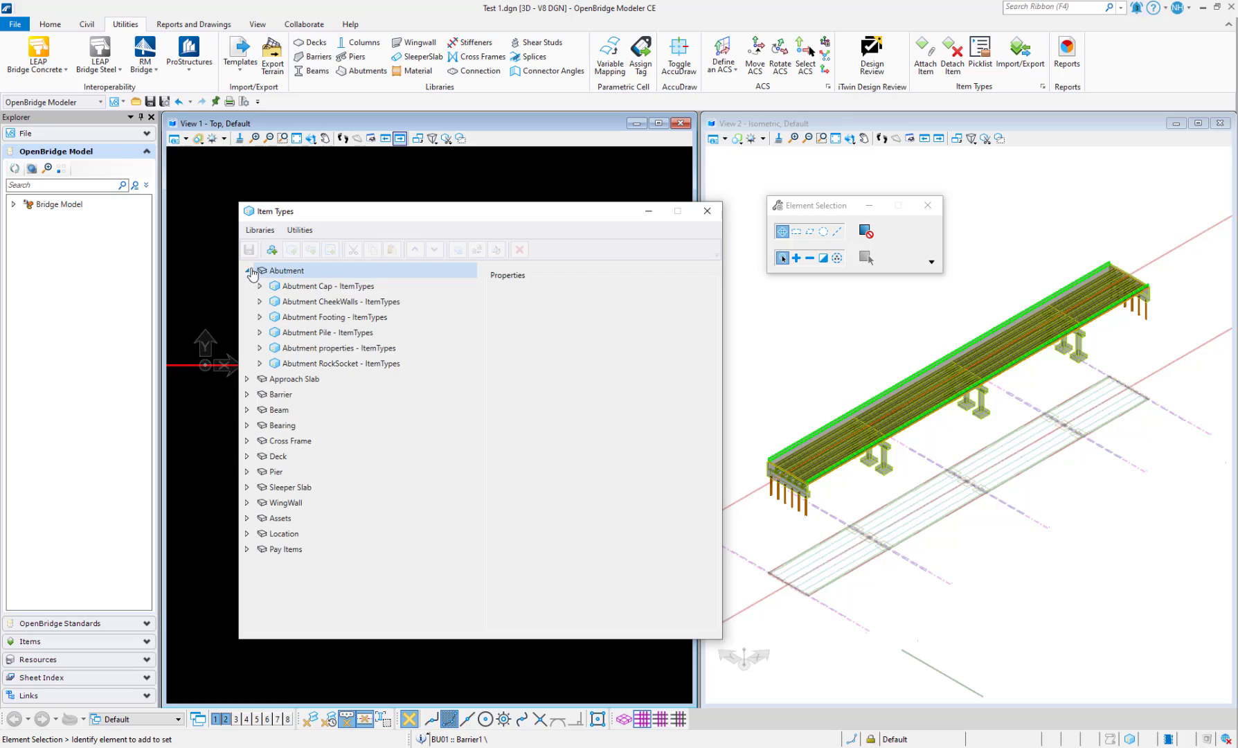
{"action": "left_click", "coordinate": [247, 379]}
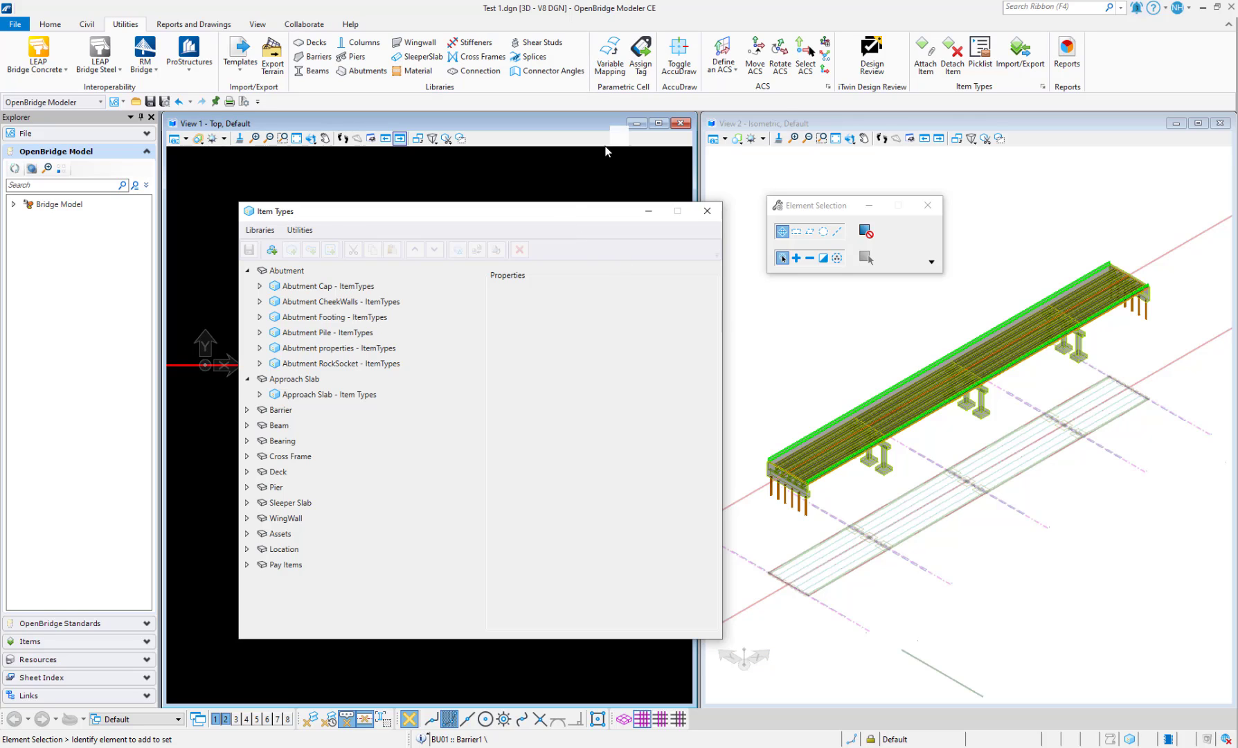
{"action": "left_click_drag", "start_coordinate": [607, 151], "coordinate": [610, 117]}
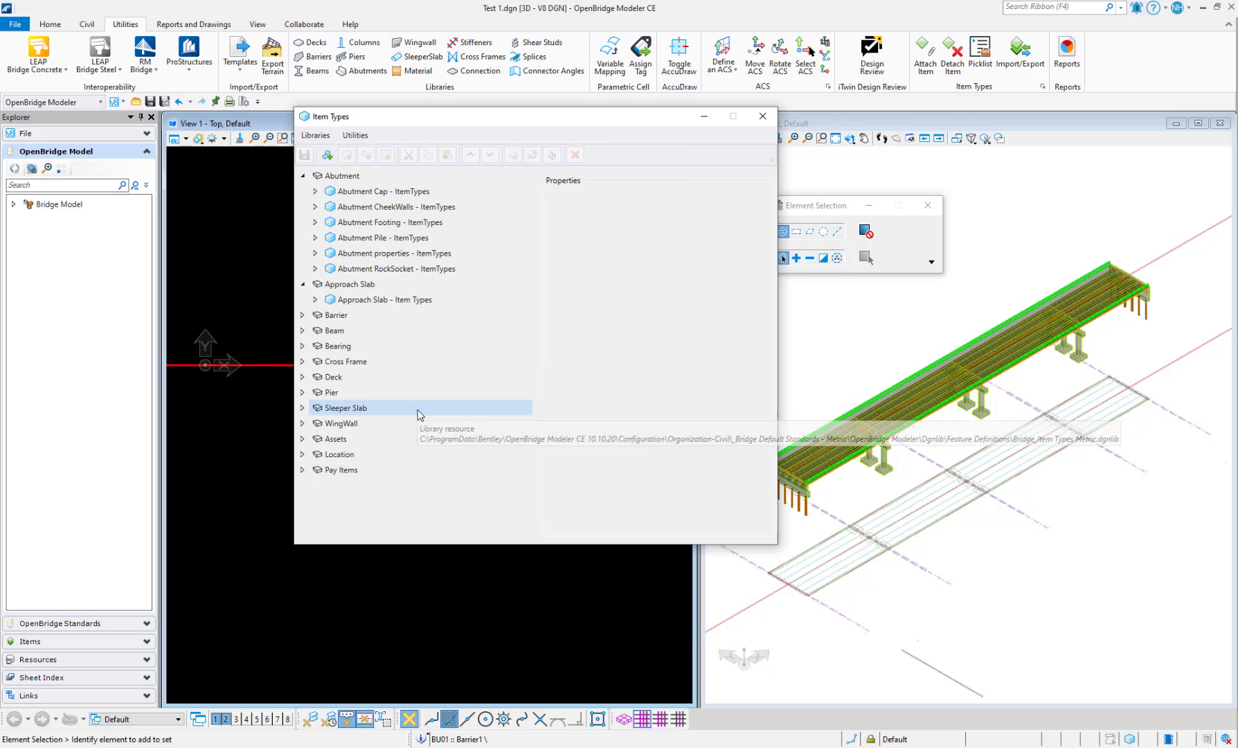
{"action": "left_click", "coordinate": [302, 175]}
{"action": "left_click", "coordinate": [349, 191]}
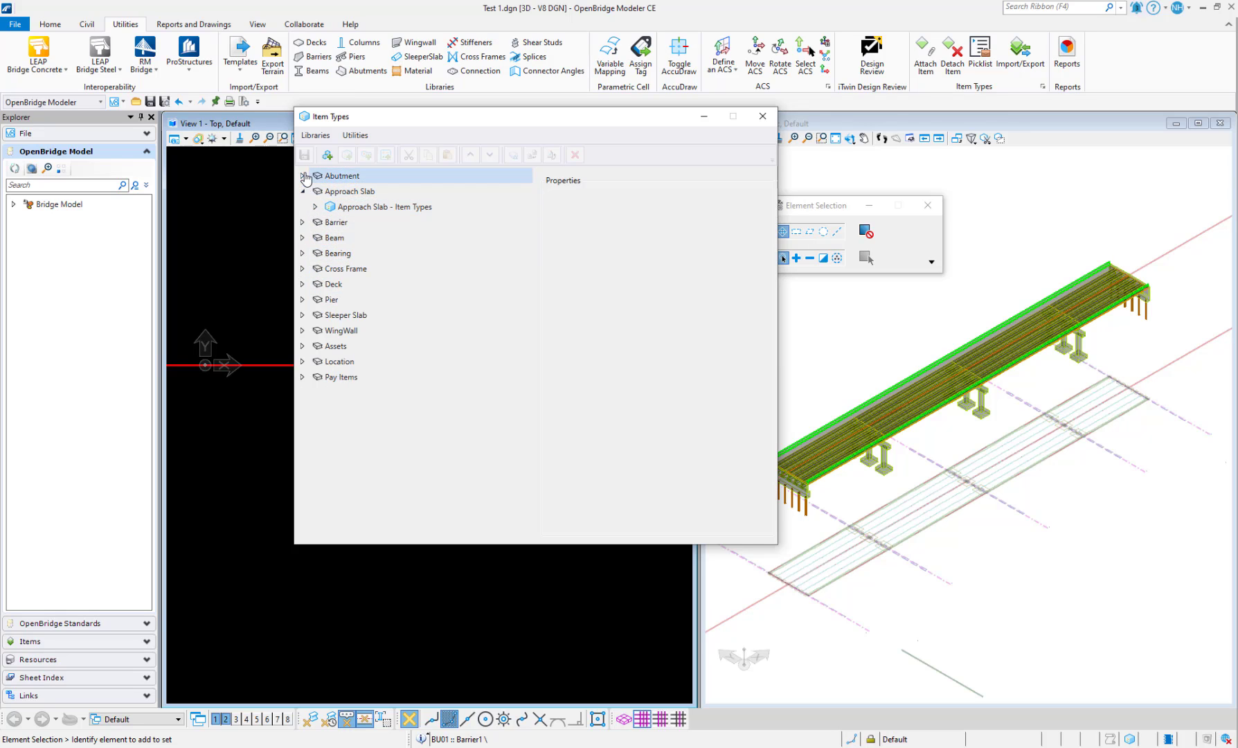
Examine the Barrier Properties item type and its property definitions, including Name, Template Name, MainBuild Order and Volume
{"action": "left_click", "coordinate": [302, 222]}
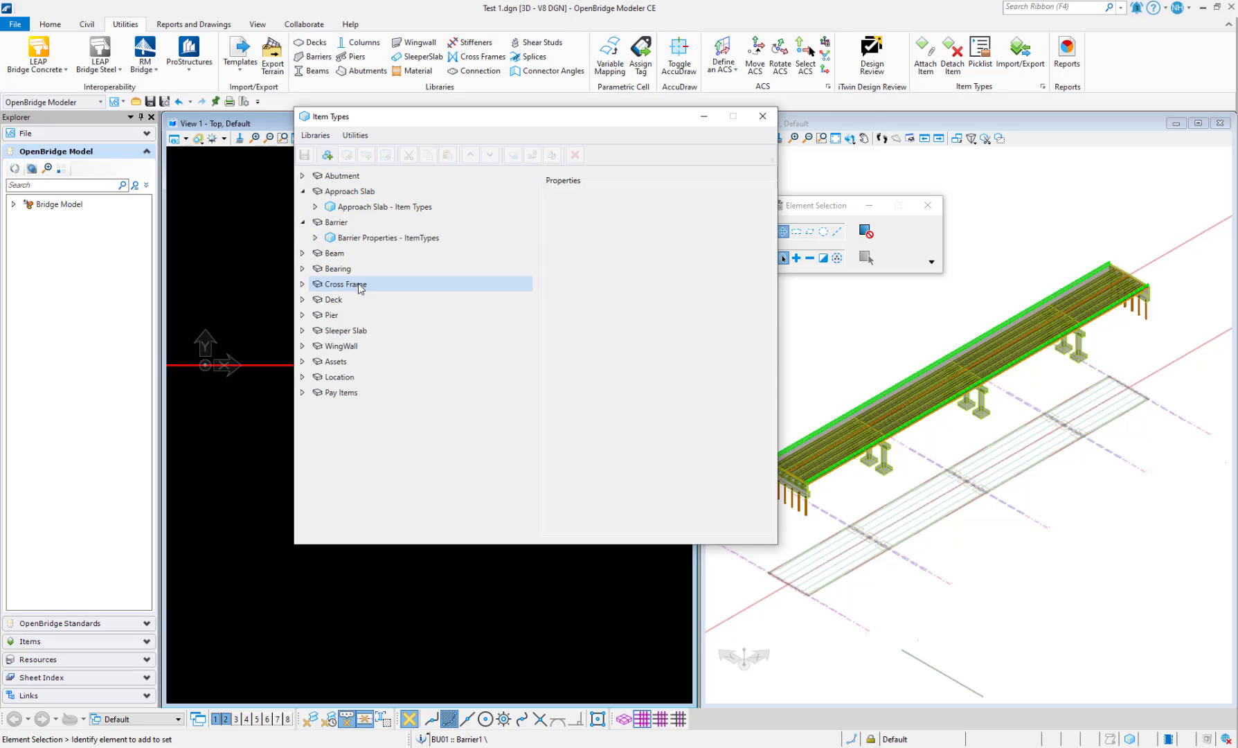
{"action": "left_click", "coordinate": [316, 237]}
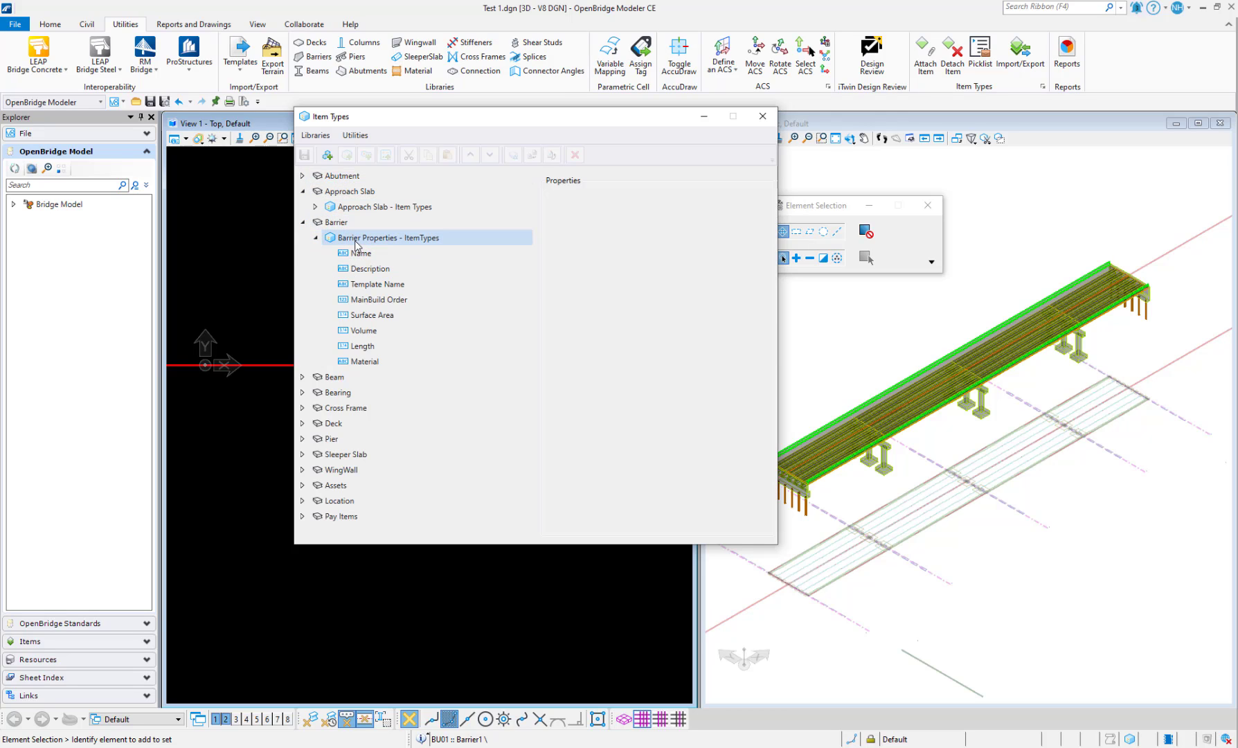
{"action": "left_click", "coordinate": [343, 238]}
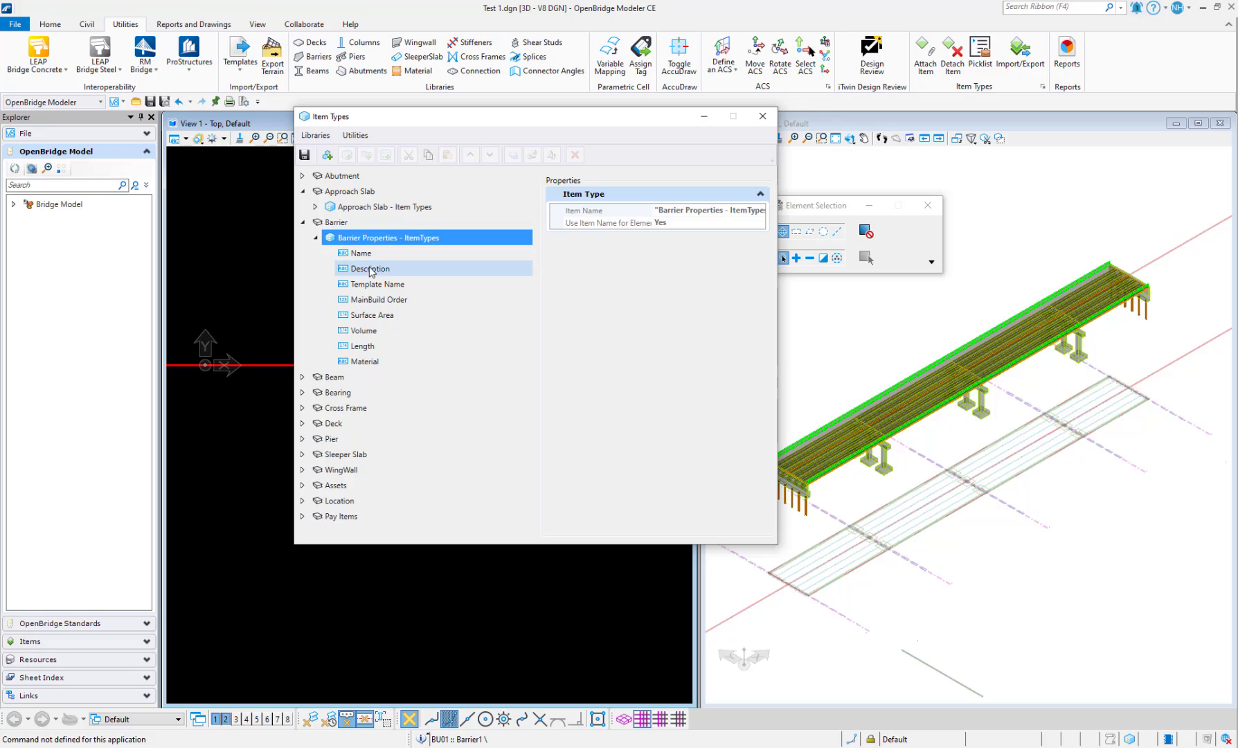
{"action": "left_click", "coordinate": [365, 253]}
{"action": "left_click", "coordinate": [372, 285]}
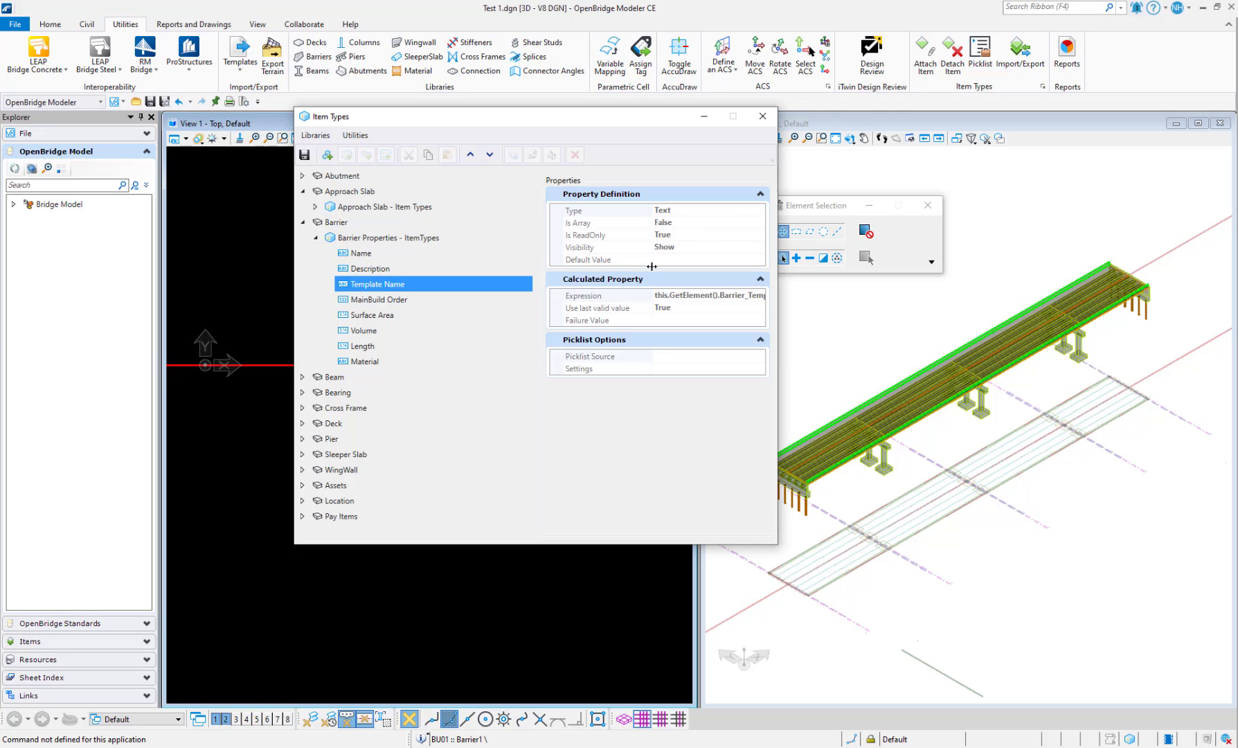
{"action": "left_click", "coordinate": [356, 302]}
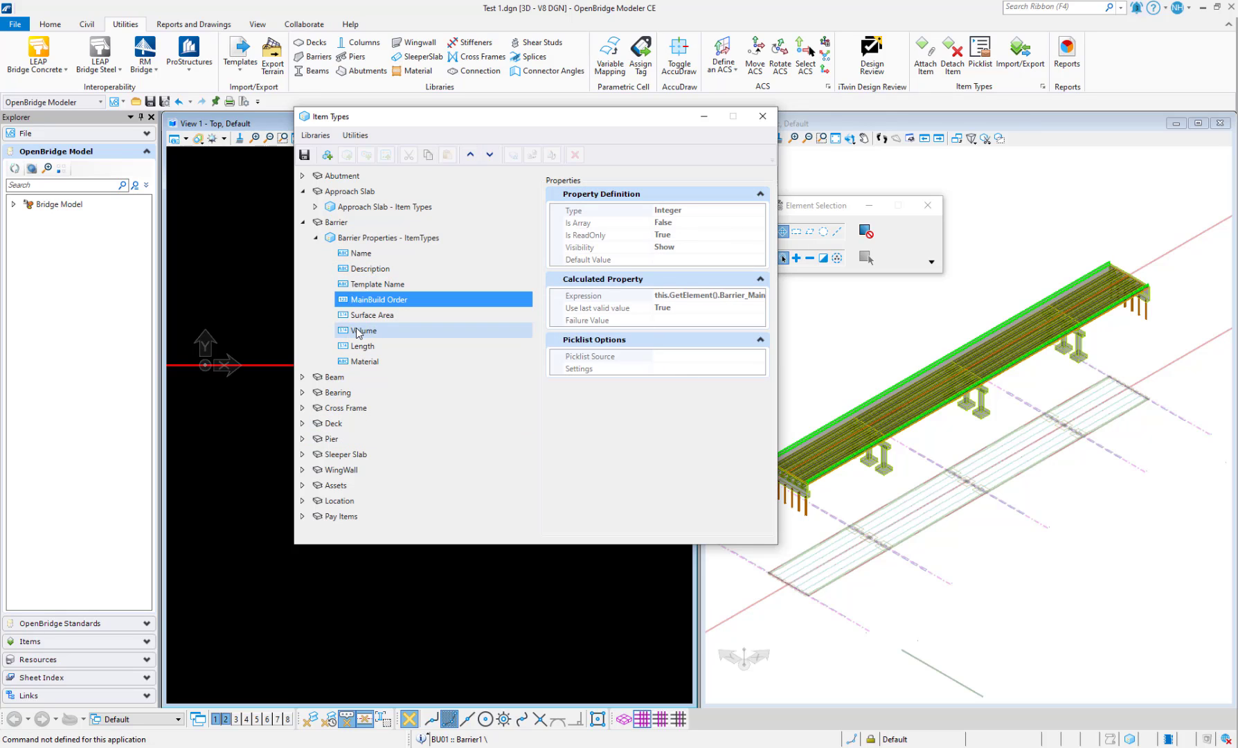
{"action": "left_click", "coordinate": [360, 330]}
{"action": "left_click", "coordinate": [316, 237]}
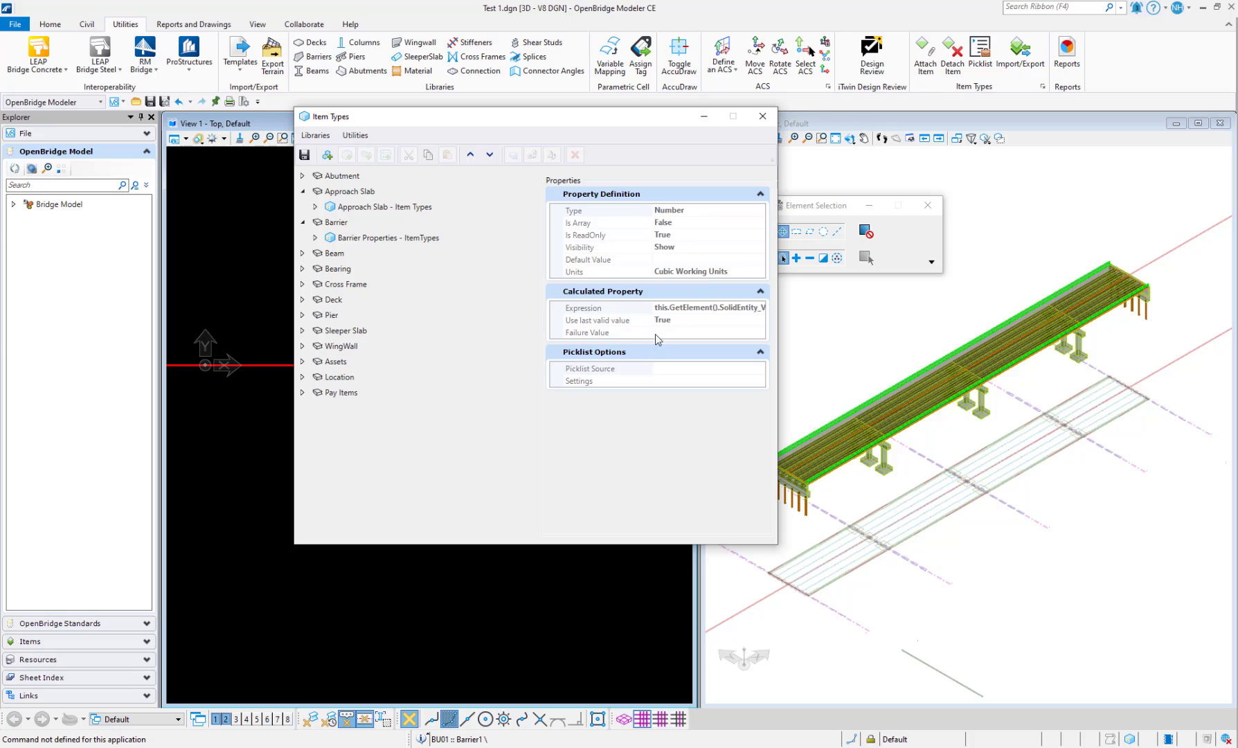
View the Beam library's item types and the Beam Item properties, and collapse the expanded libraries
{"action": "left_click", "coordinate": [303, 253]}
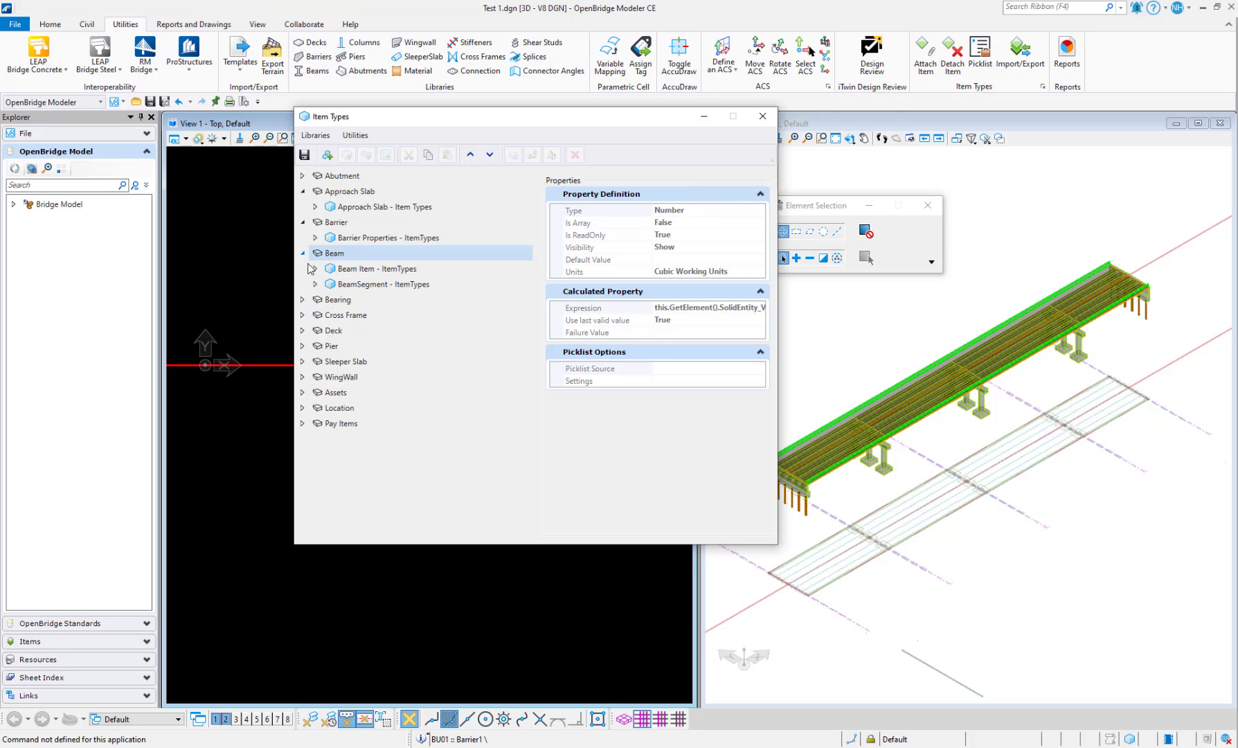
{"action": "left_click", "coordinate": [341, 273]}
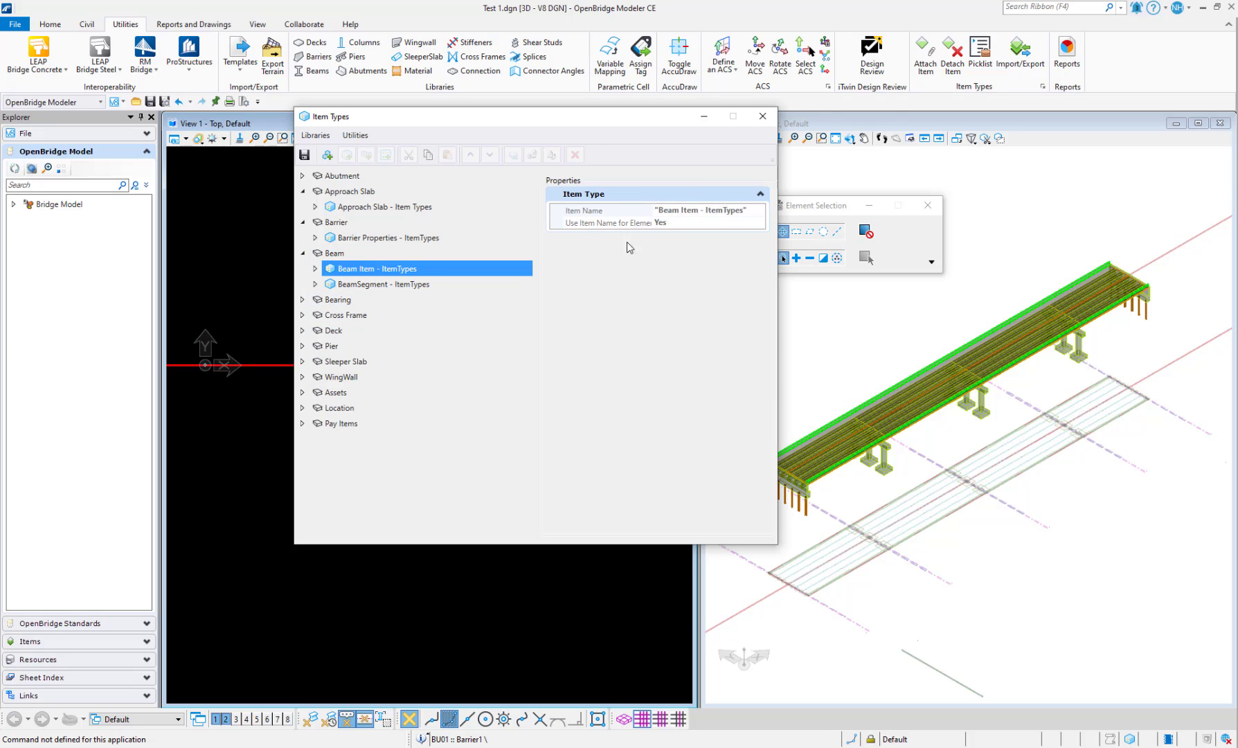
{"action": "left_click", "coordinate": [301, 253]}
{"action": "left_click", "coordinate": [302, 221]}
{"action": "left_click", "coordinate": [302, 191]}
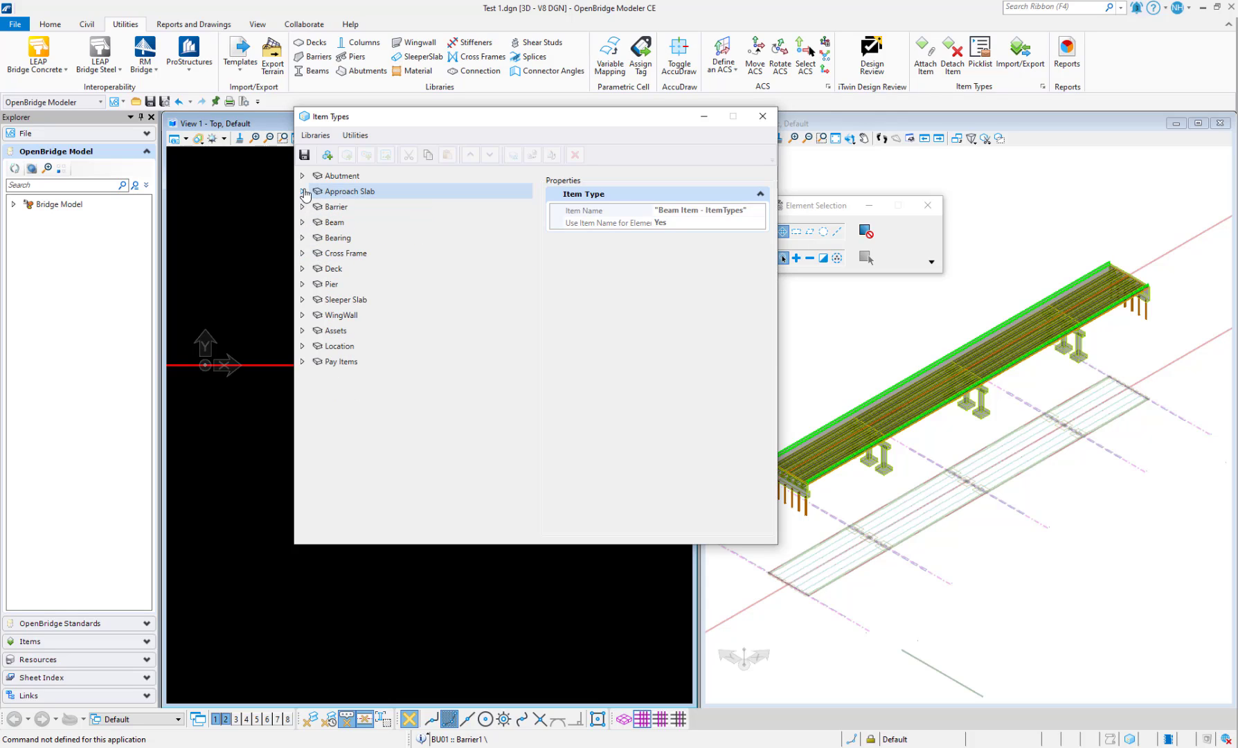
Create a new item type library named Test 1 and save it
{"action": "left_click", "coordinate": [327, 155]}
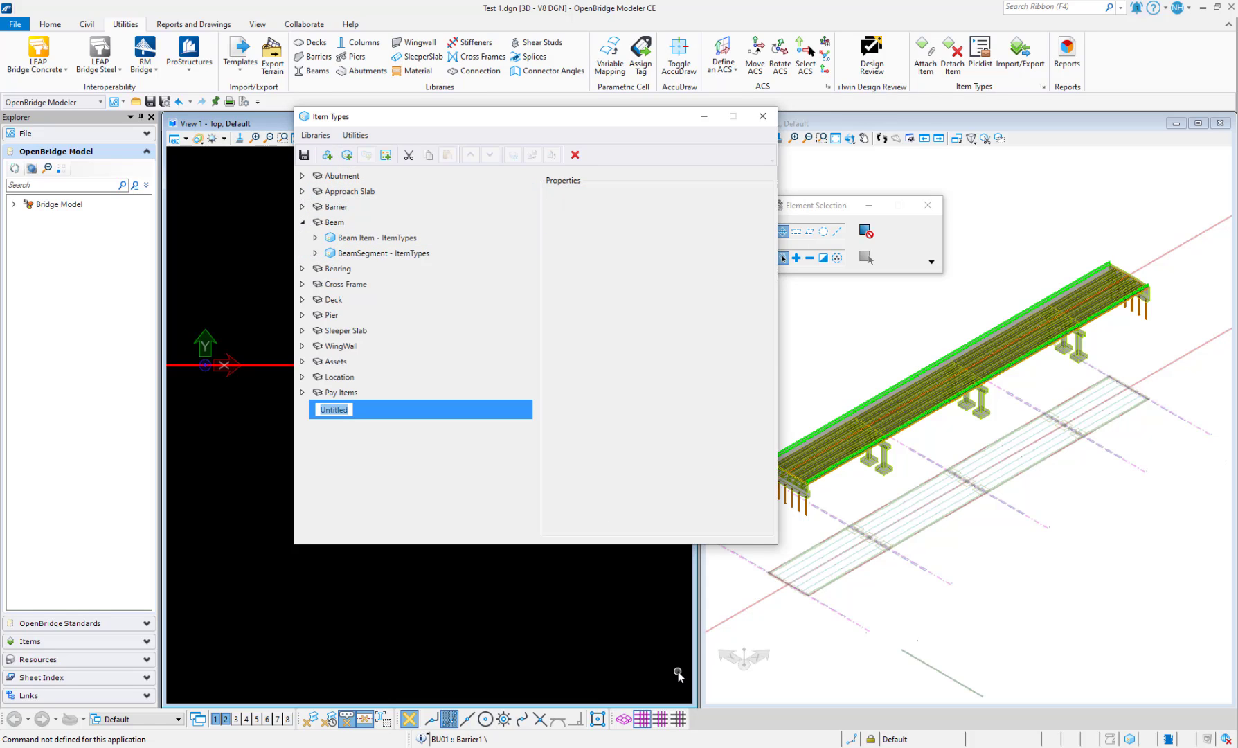
{"action": "type", "text": "Test 1"}
{"action": "key", "text": "Return"}
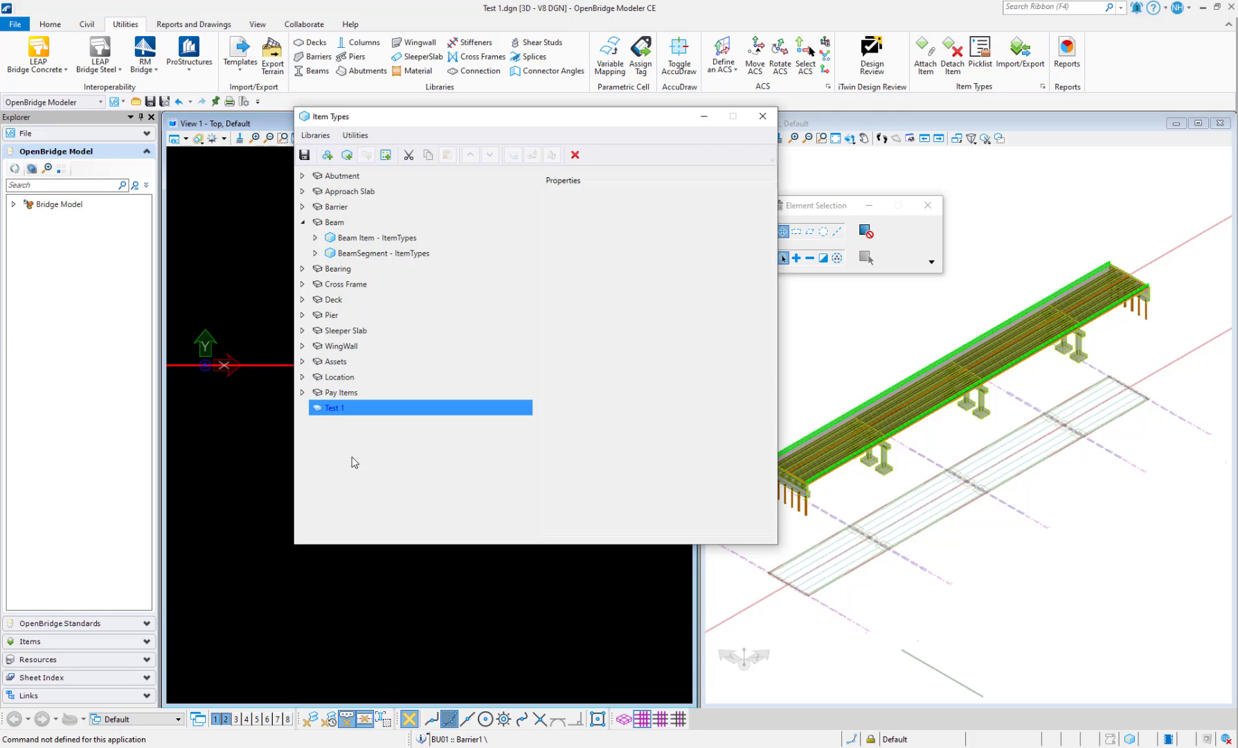
{"action": "left_click", "coordinate": [304, 155]}
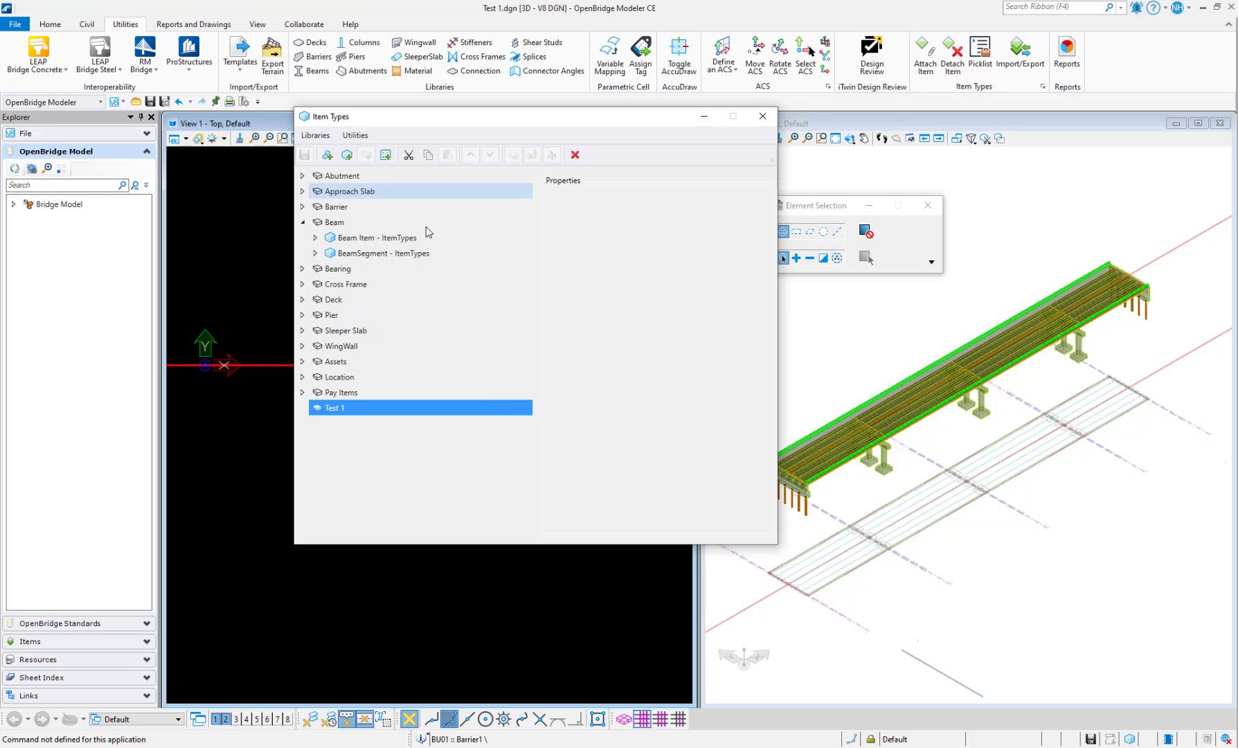
Add an item type named Test 2 to the Test 1 library
{"action": "left_click", "coordinate": [347, 155]}
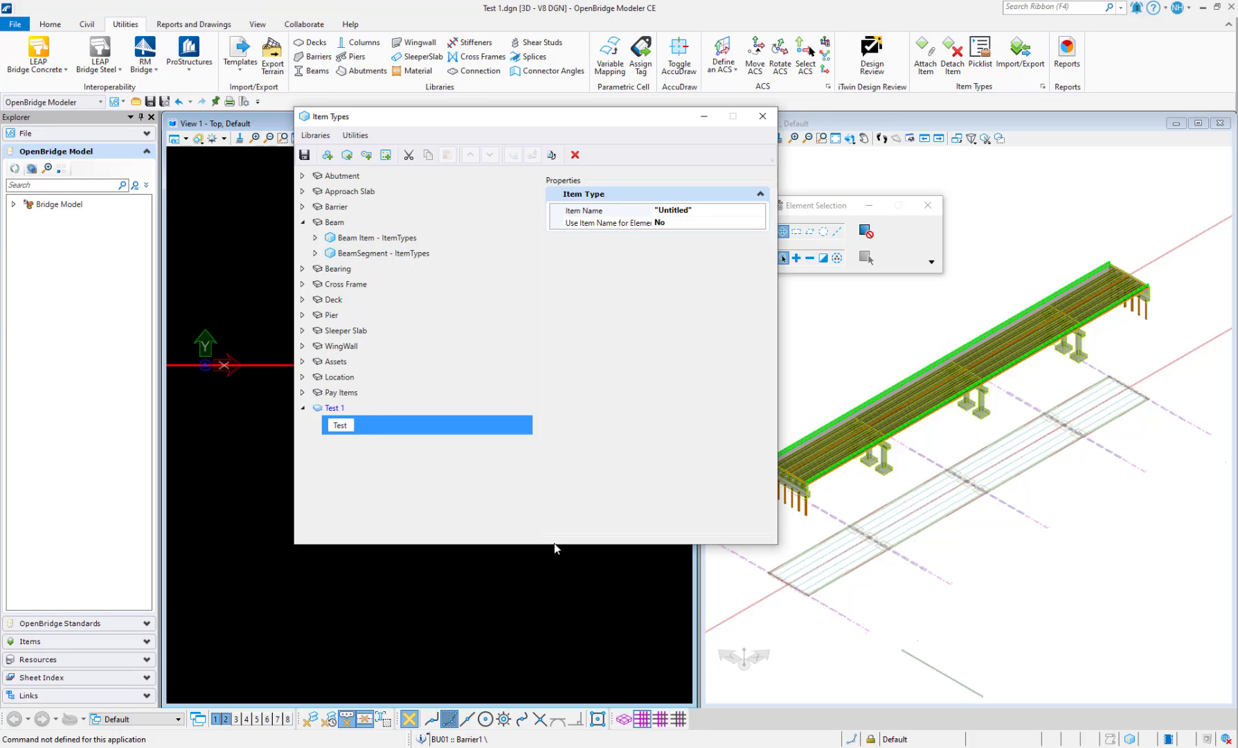
{"action": "left_click", "coordinate": [468, 502]}
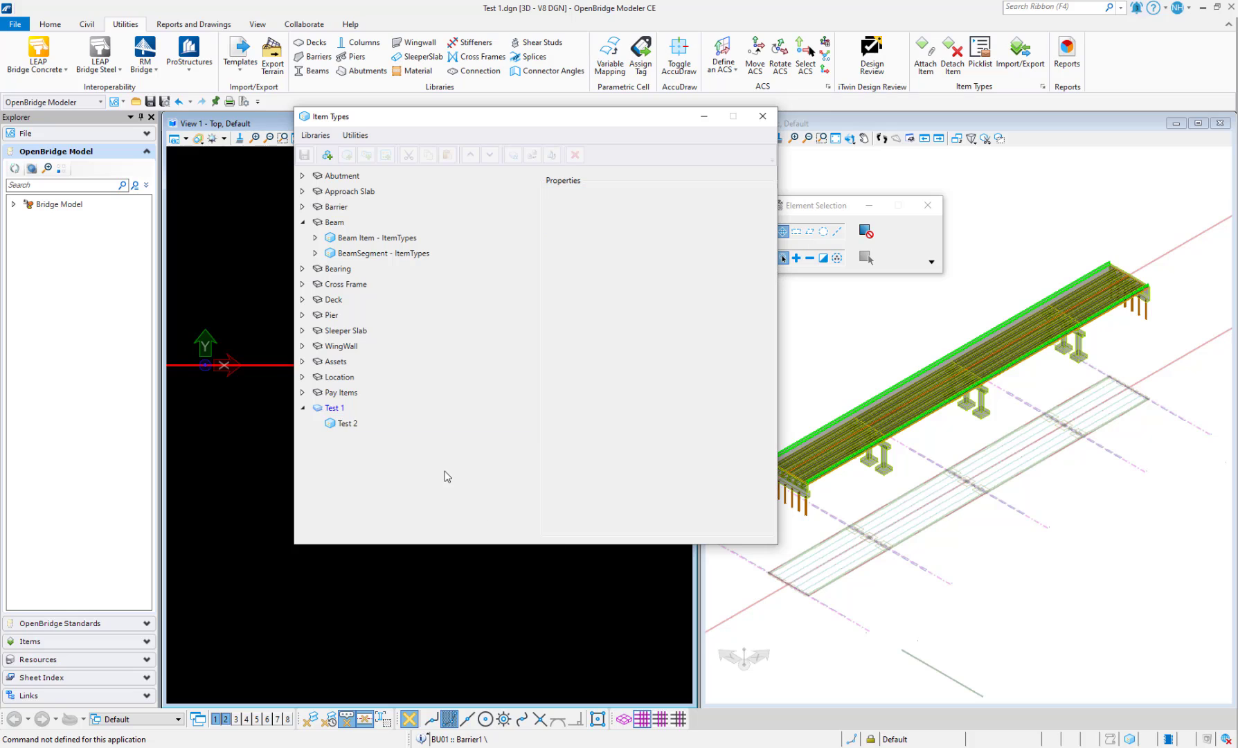
{"action": "left_click", "coordinate": [350, 425]}
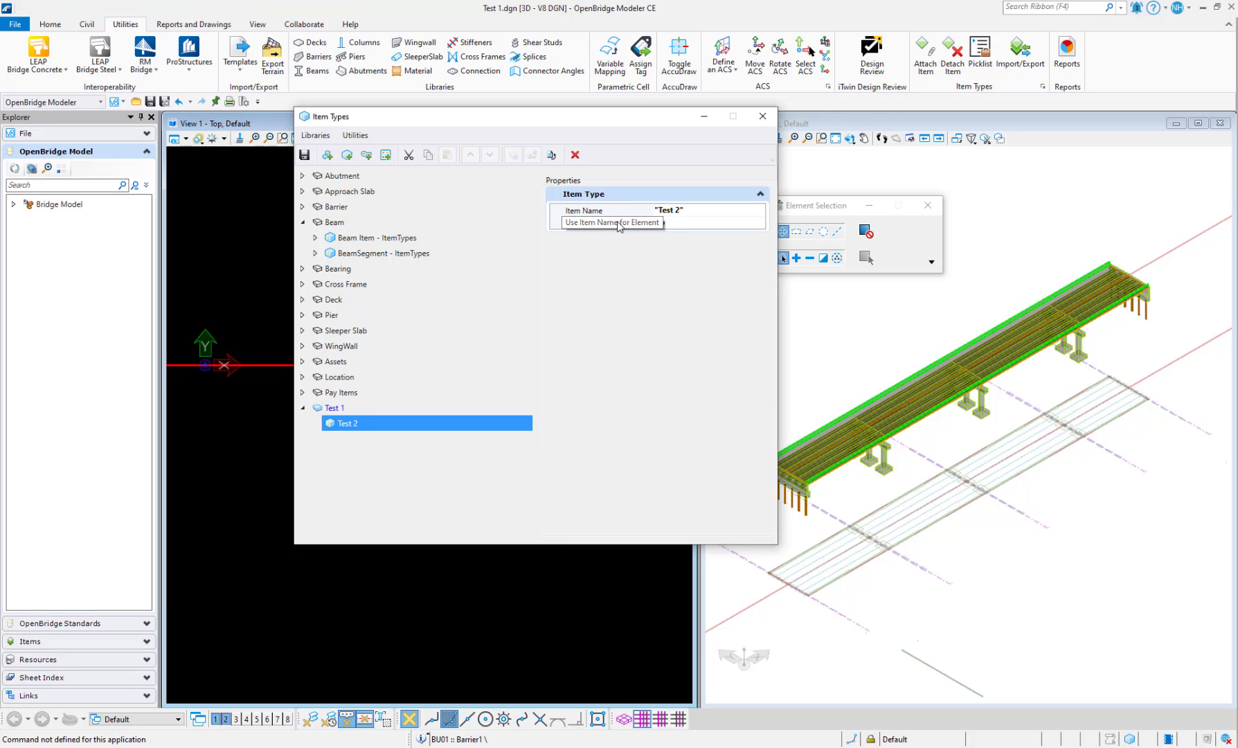
Add a property named Properties 1 to the Test 2 item type
{"action": "left_click", "coordinate": [367, 156]}
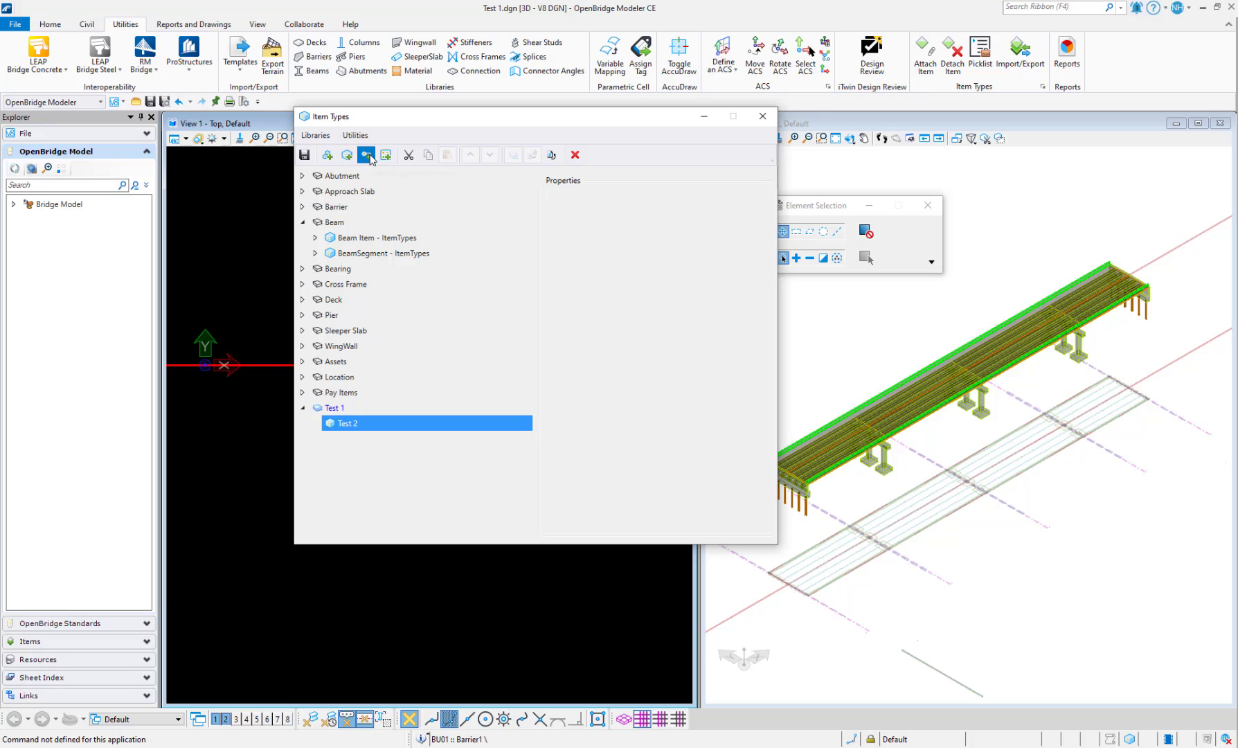
{"action": "type", "text": "P"}
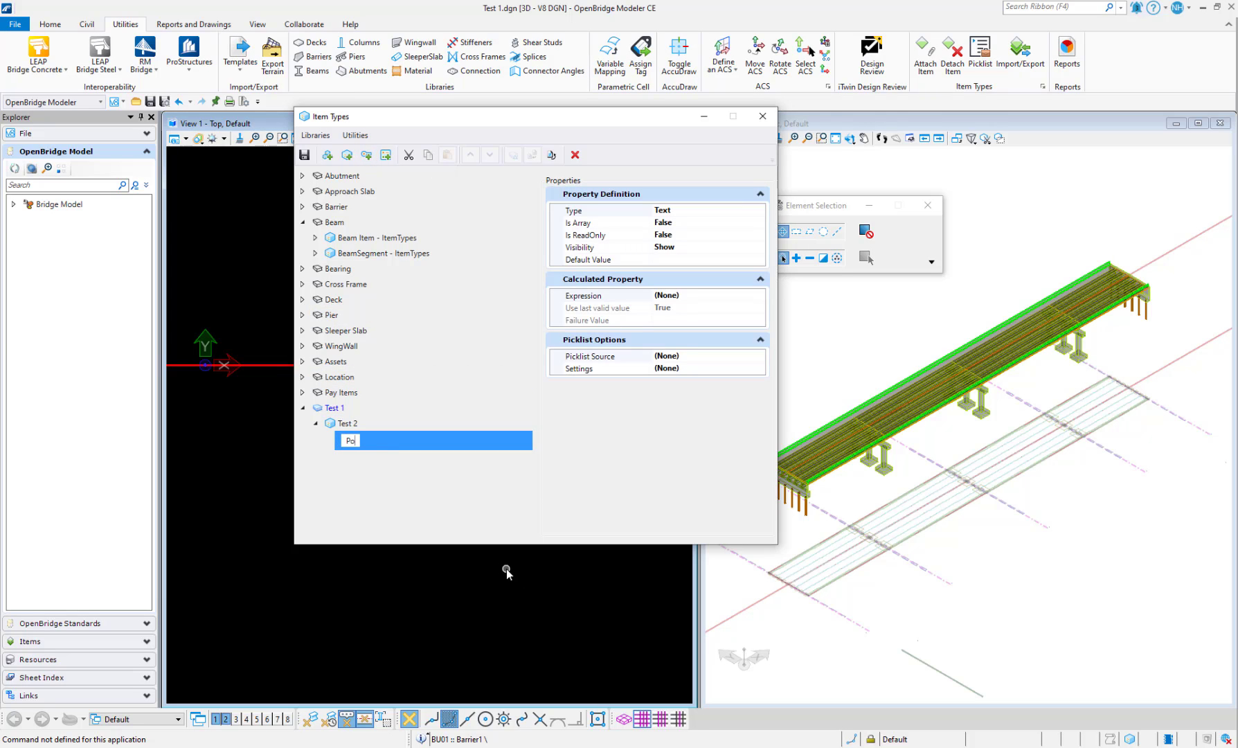
{"action": "type", "text": "roperties 1"}
{"action": "key", "text": "Return"}
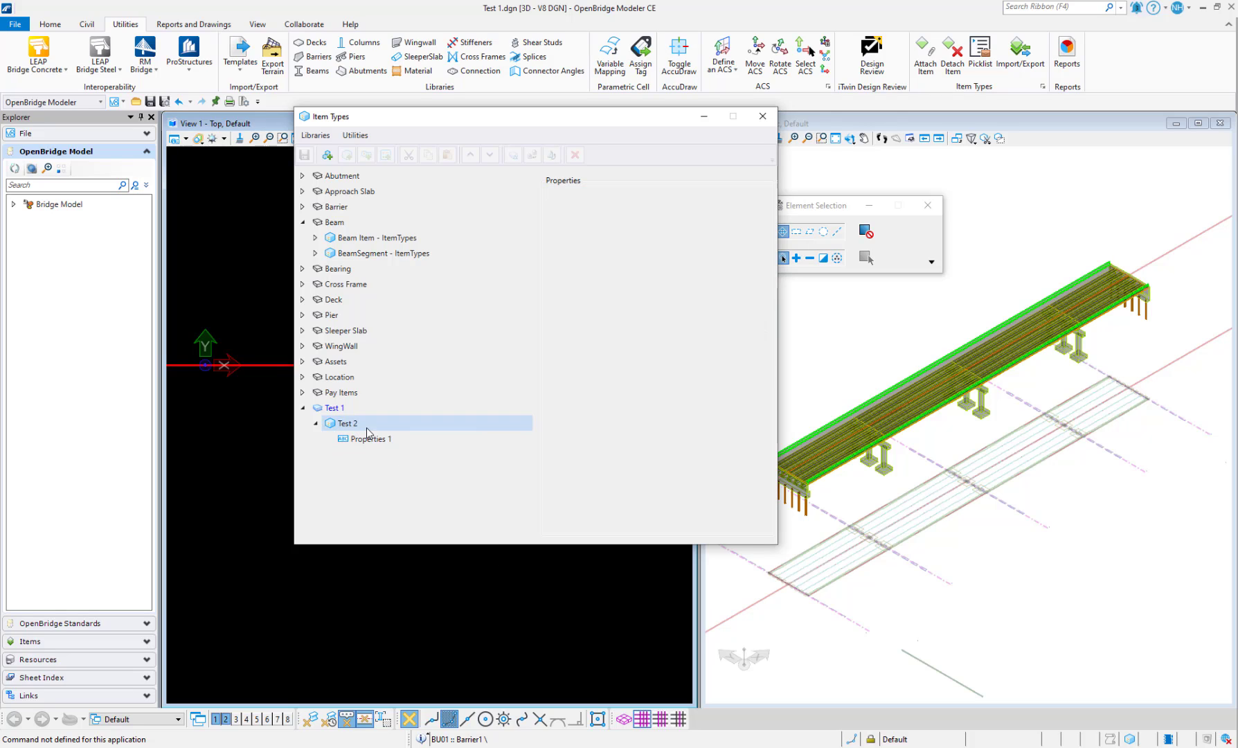
Review the property definition of Properties 1, including its type and read-only setting
{"action": "left_click", "coordinate": [383, 441]}
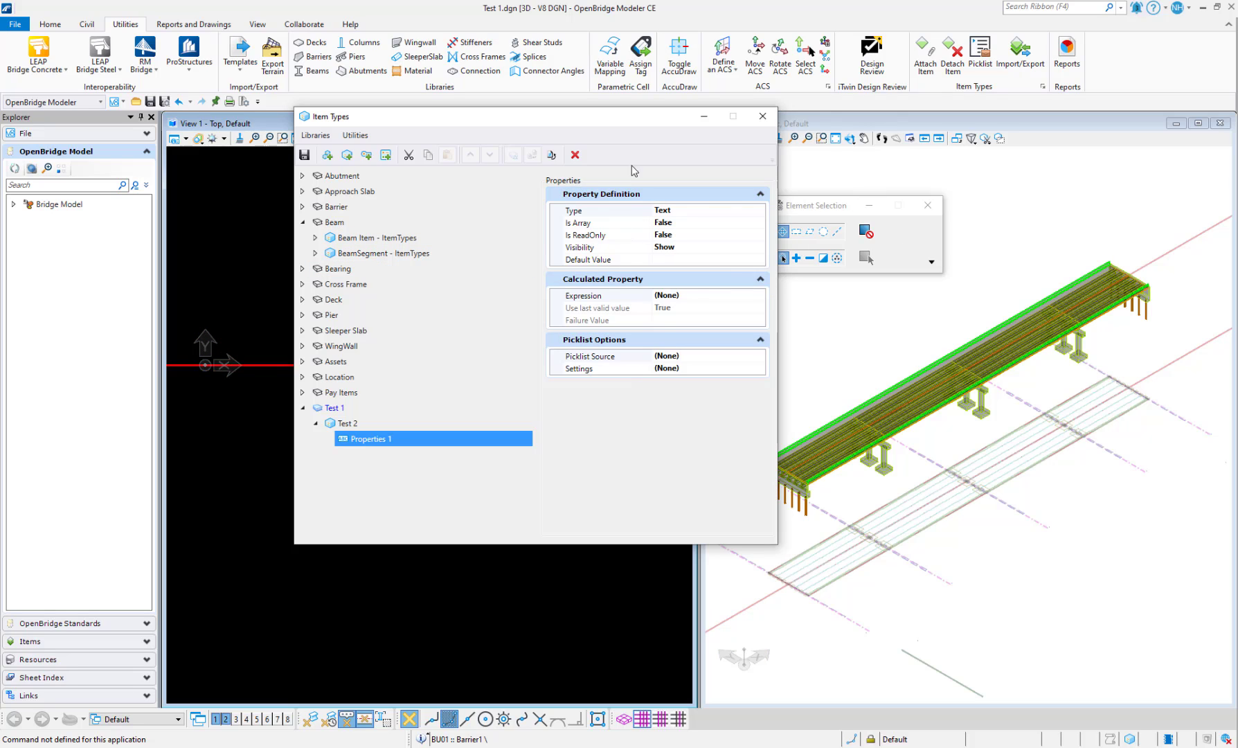
{"action": "left_click", "coordinate": [335, 407]}
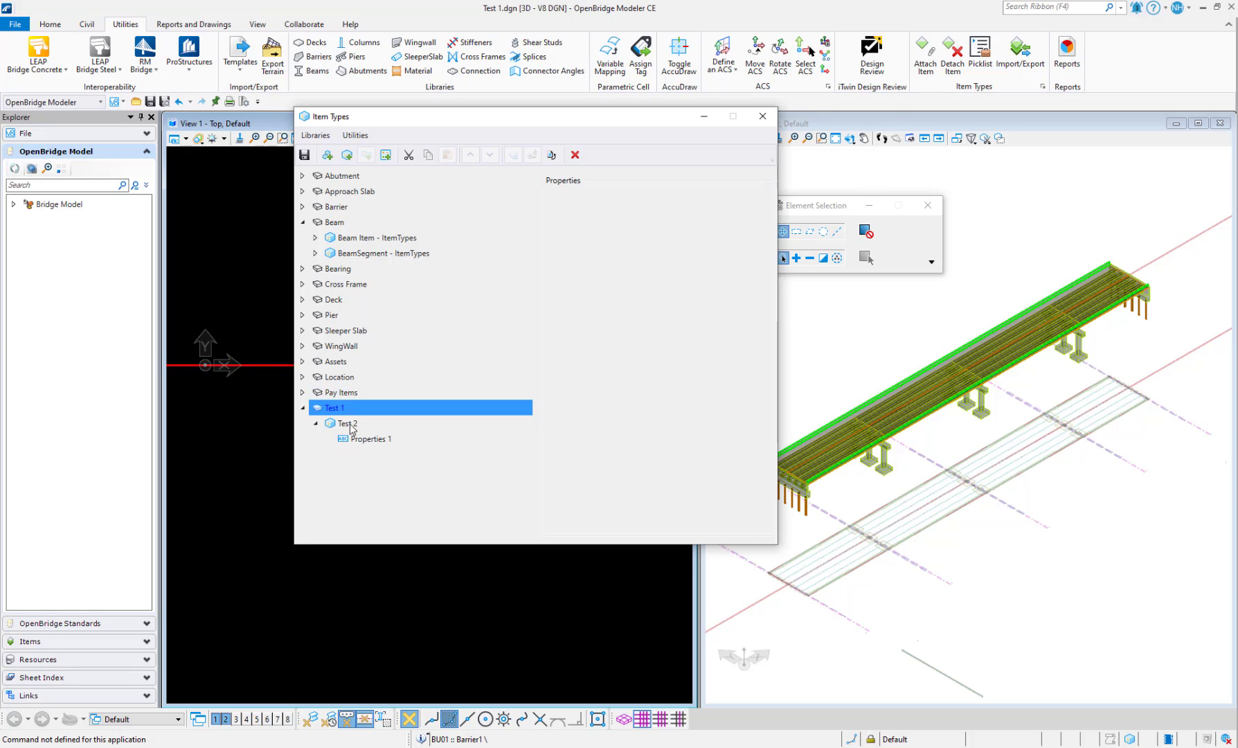
{"action": "left_click", "coordinate": [352, 437]}
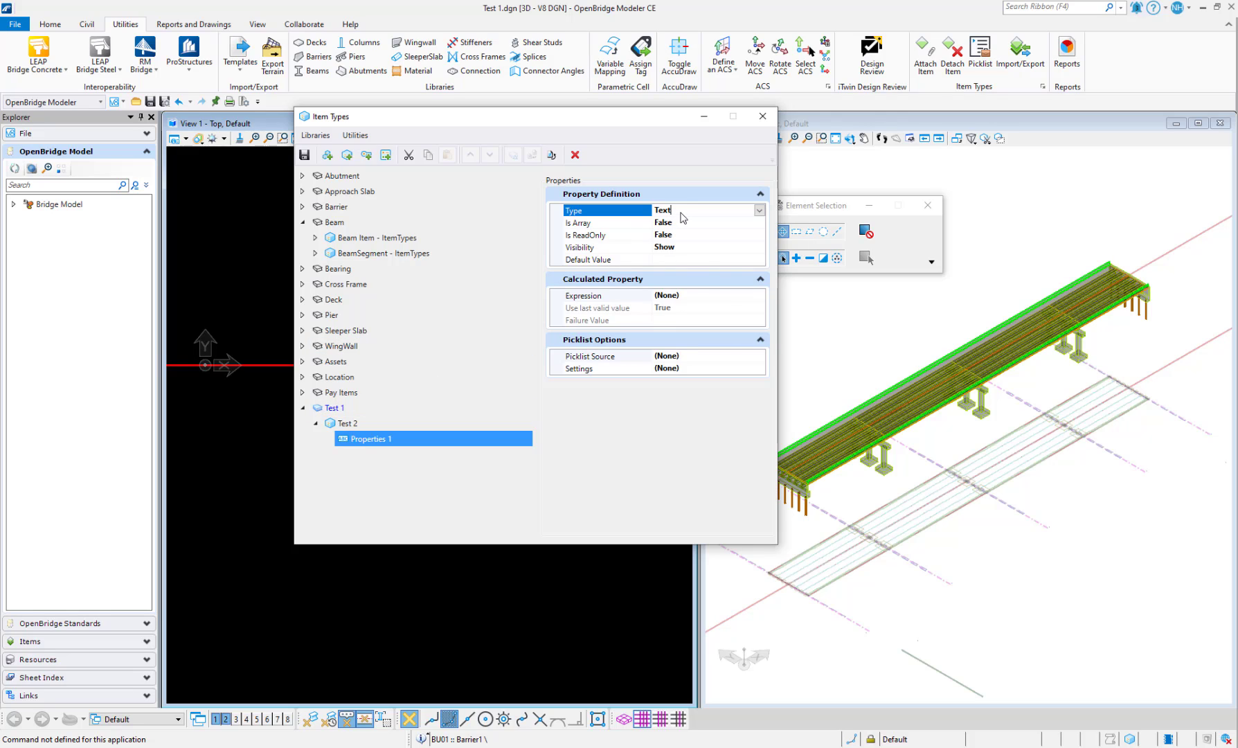
{"action": "left_click", "coordinate": [689, 236]}
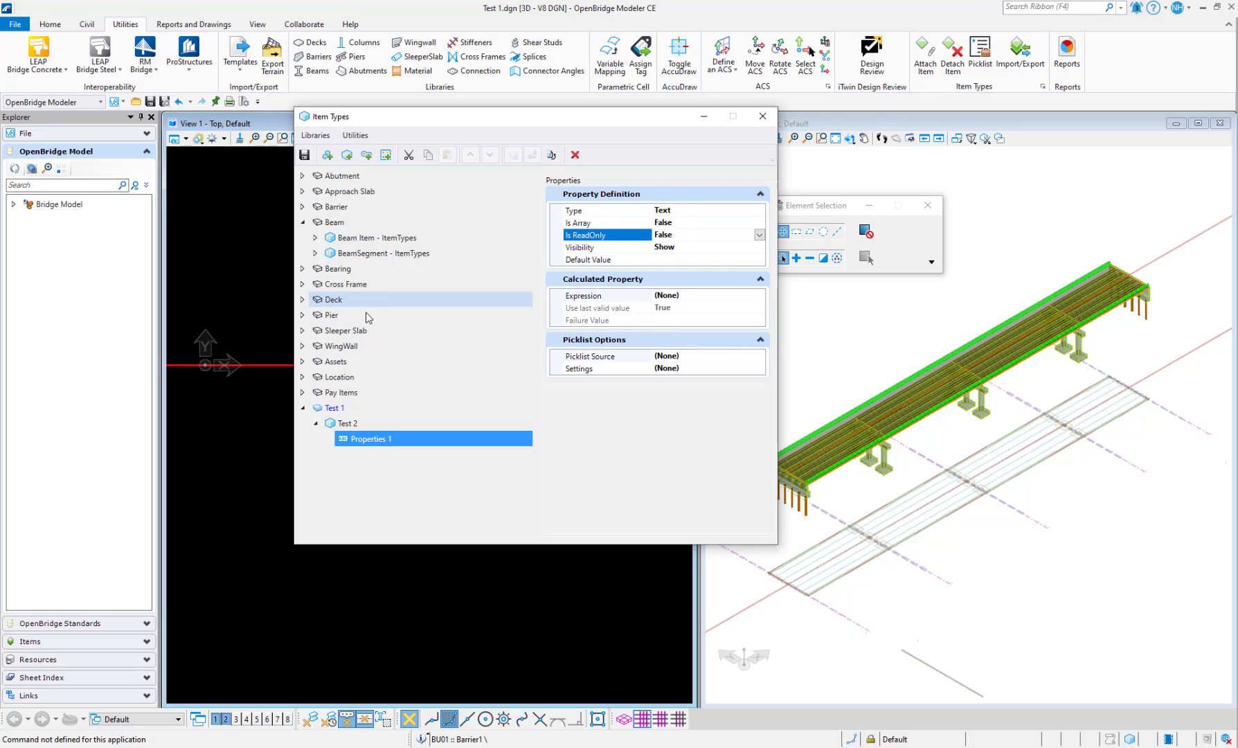
Examine the Surface Area definition in the Deck Properties item type, and collapse the Deck and Beam libraries
{"action": "left_click", "coordinate": [302, 302]}
{"action": "left_click", "coordinate": [331, 316]}
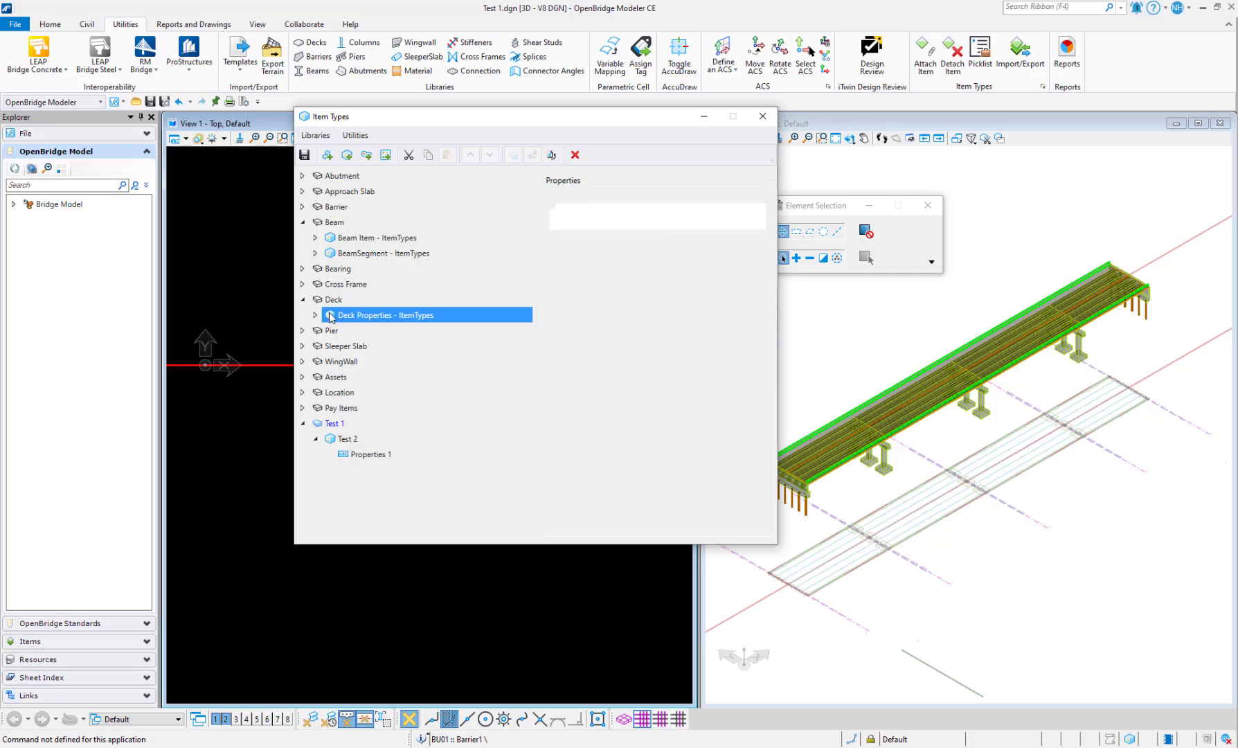
{"action": "left_click", "coordinate": [316, 315]}
{"action": "left_click", "coordinate": [335, 329]}
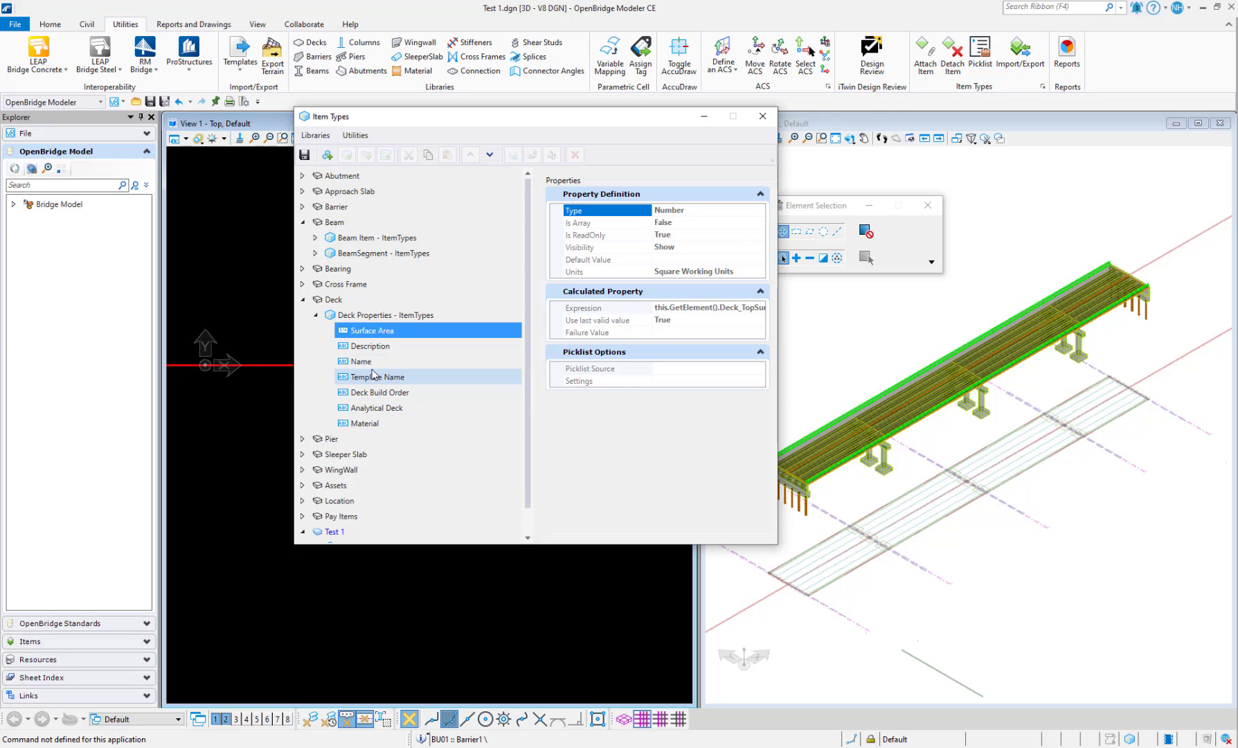
{"action": "left_click", "coordinate": [303, 299]}
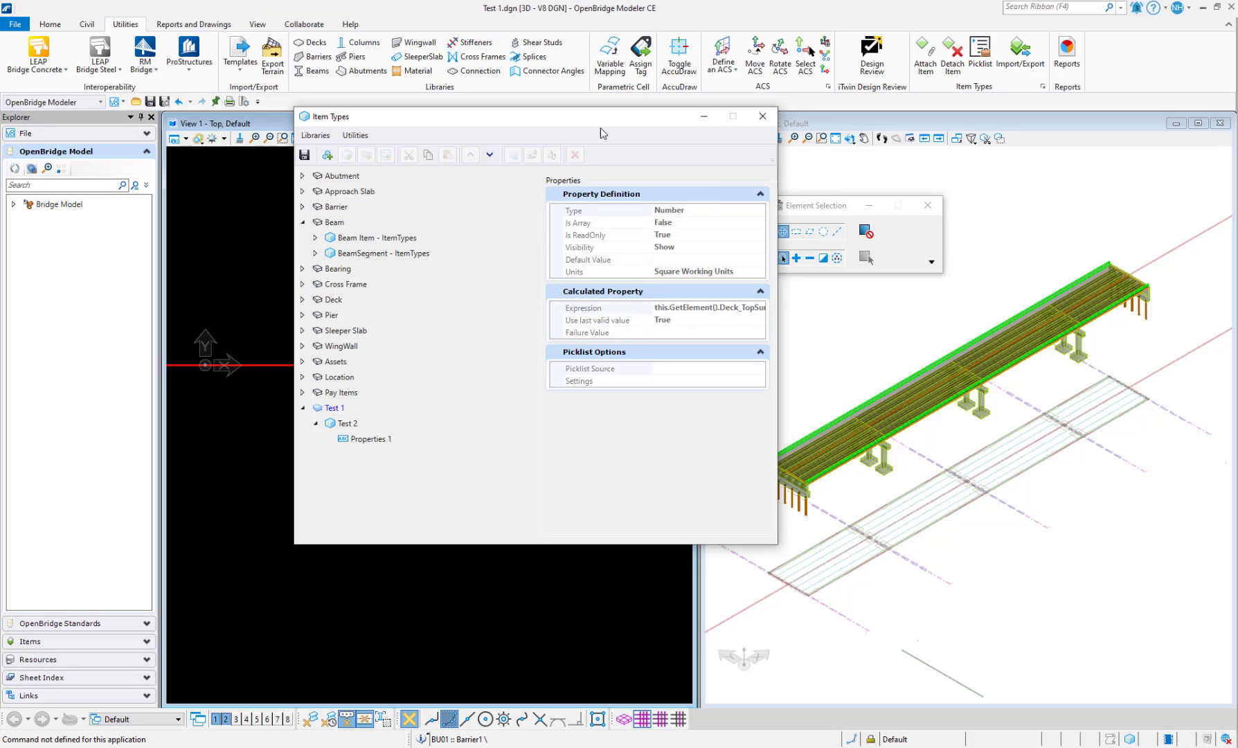
{"action": "left_click", "coordinate": [302, 222]}
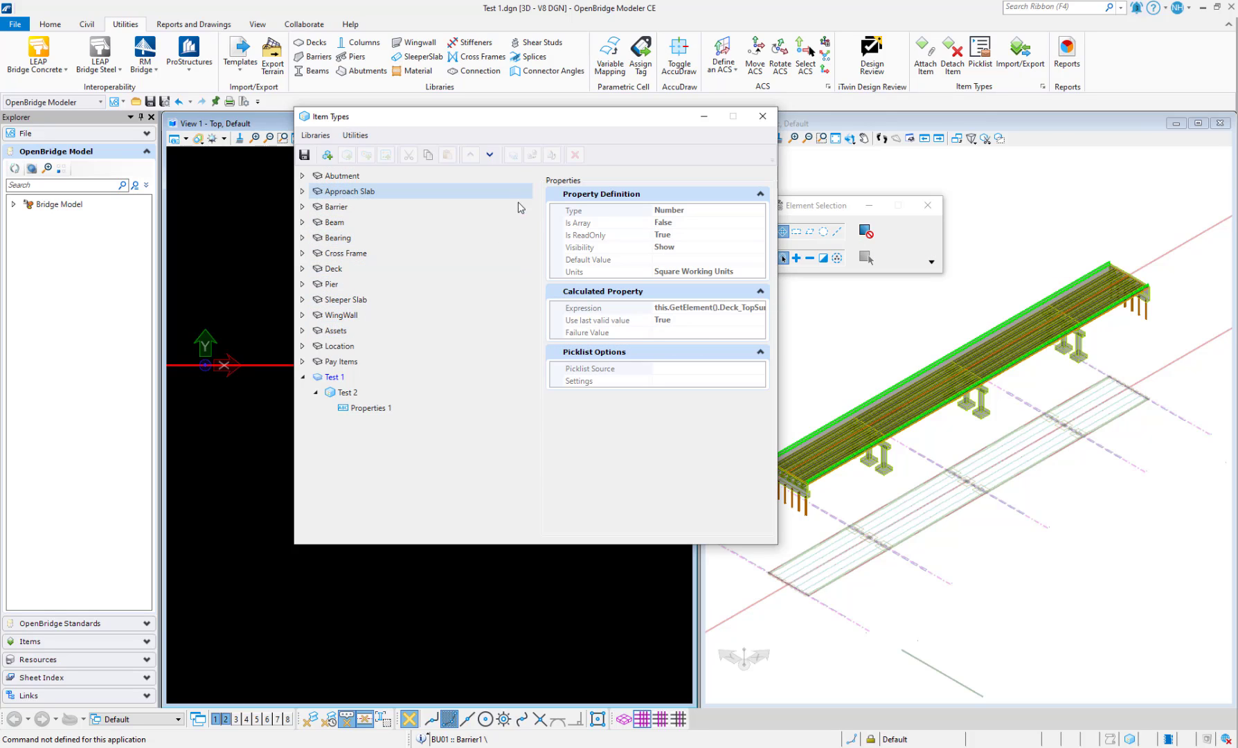
Delete the Test 1 library together with its Test 2 item type and Properties 1
{"action": "left_click", "coordinate": [355, 408]}
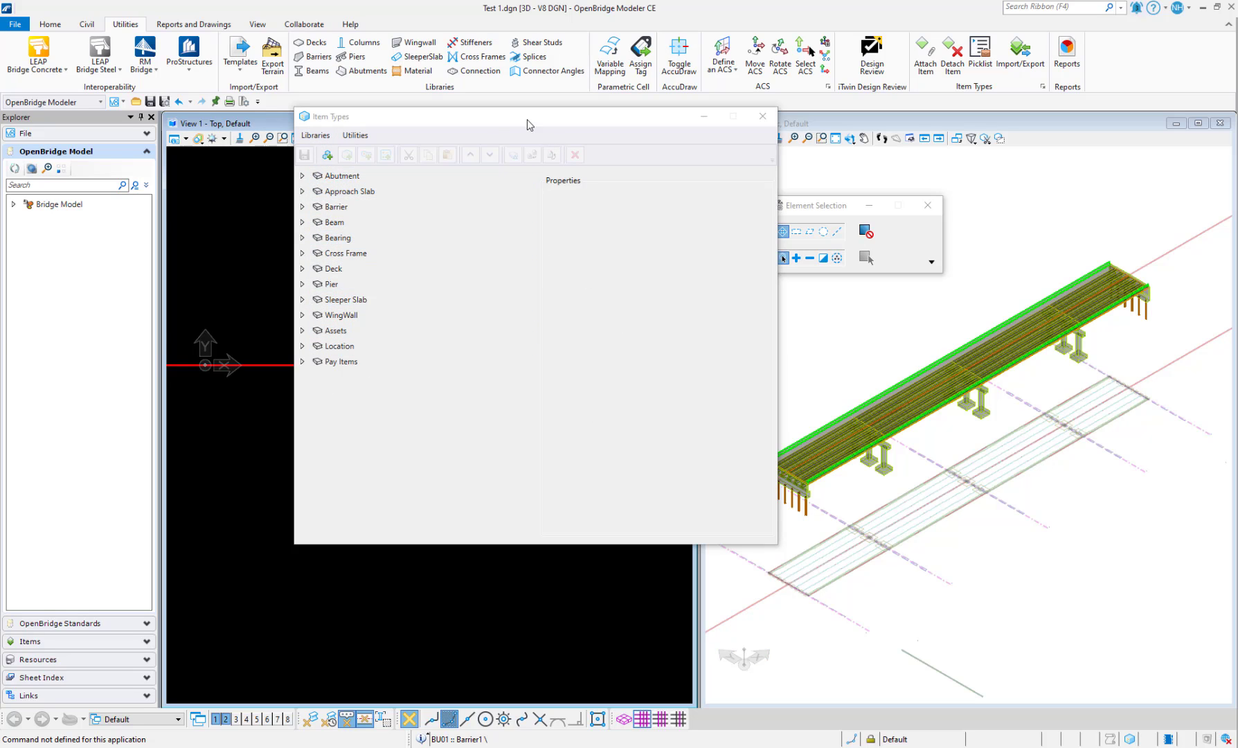
Examine the property definitions of Width, Length, Height and Elevation Left in the Abutment Cap item type of the Abutment library
{"action": "left_click", "coordinate": [303, 176]}
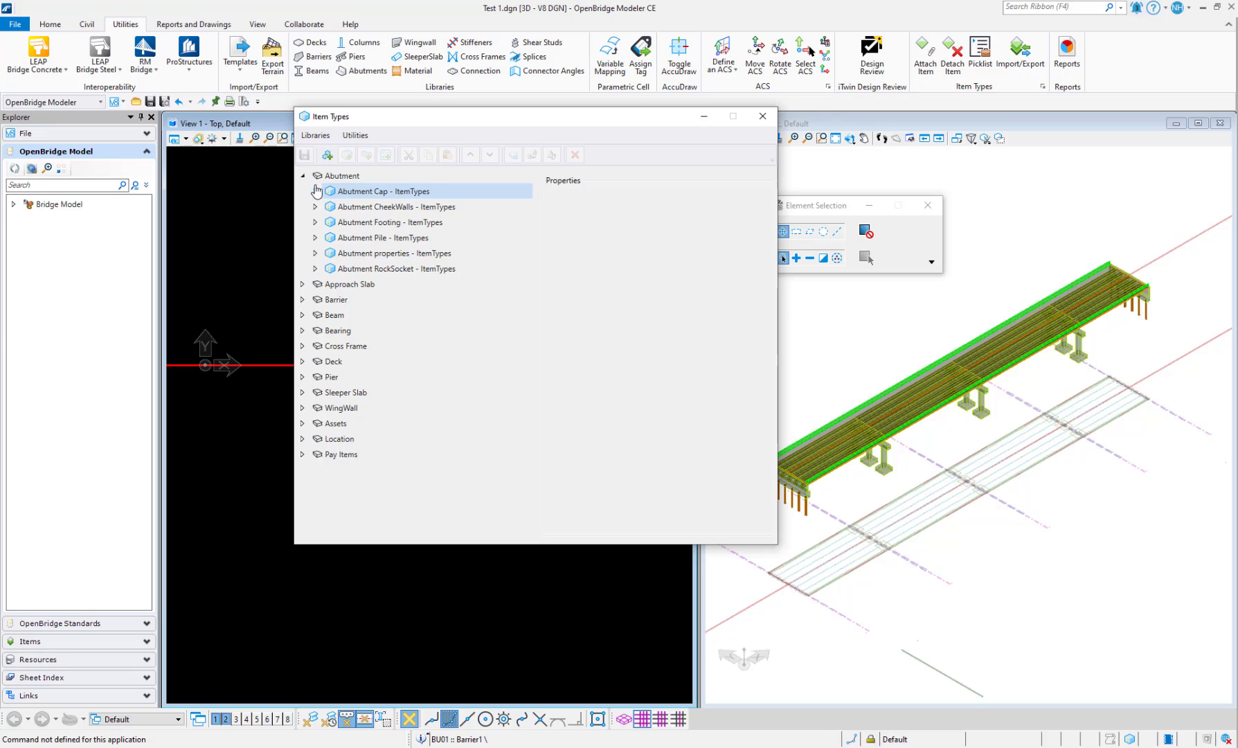
{"action": "left_click", "coordinate": [315, 191]}
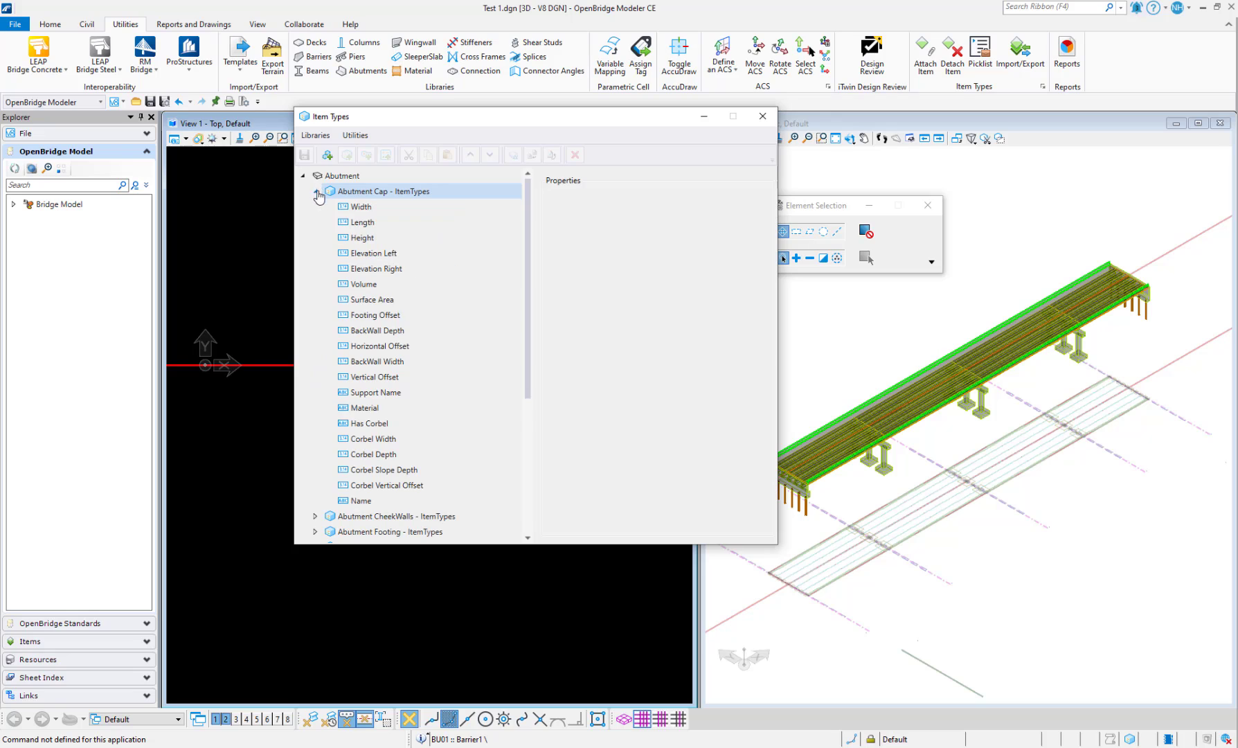
{"action": "left_click", "coordinate": [379, 205]}
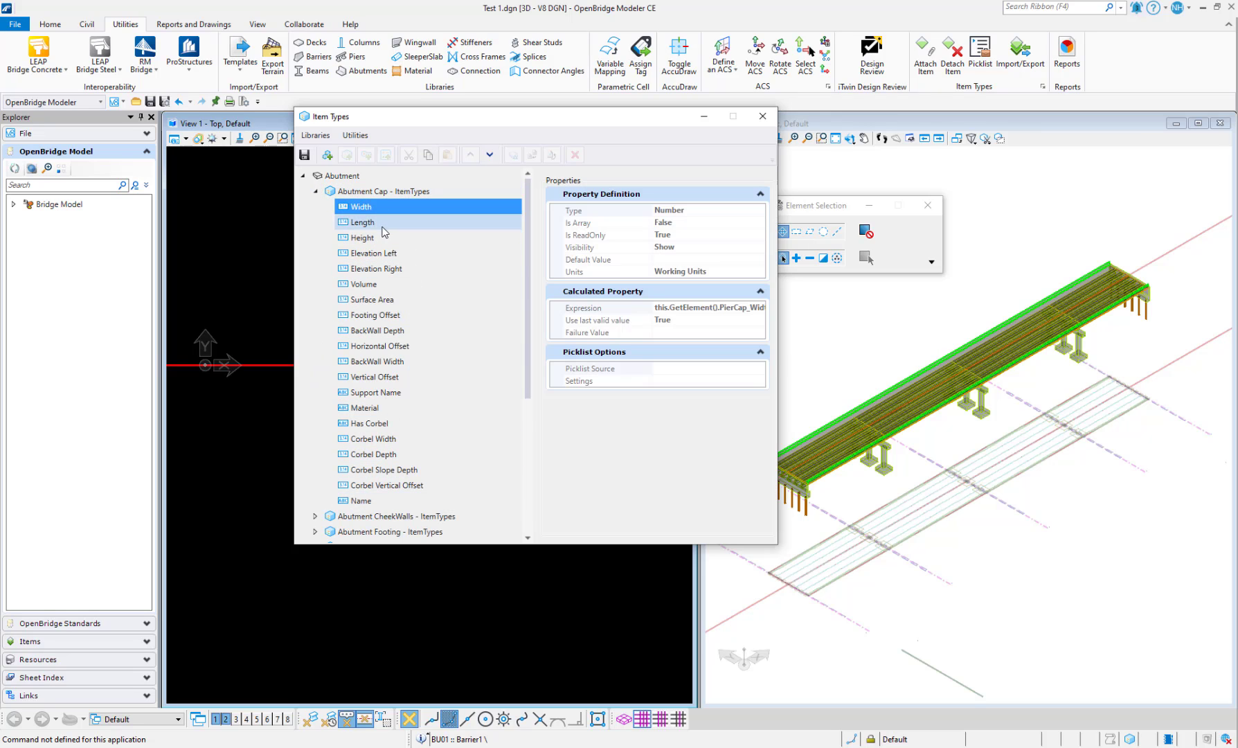
{"action": "left_click", "coordinate": [376, 223]}
{"action": "left_click", "coordinate": [378, 238]}
{"action": "left_click", "coordinate": [379, 254]}
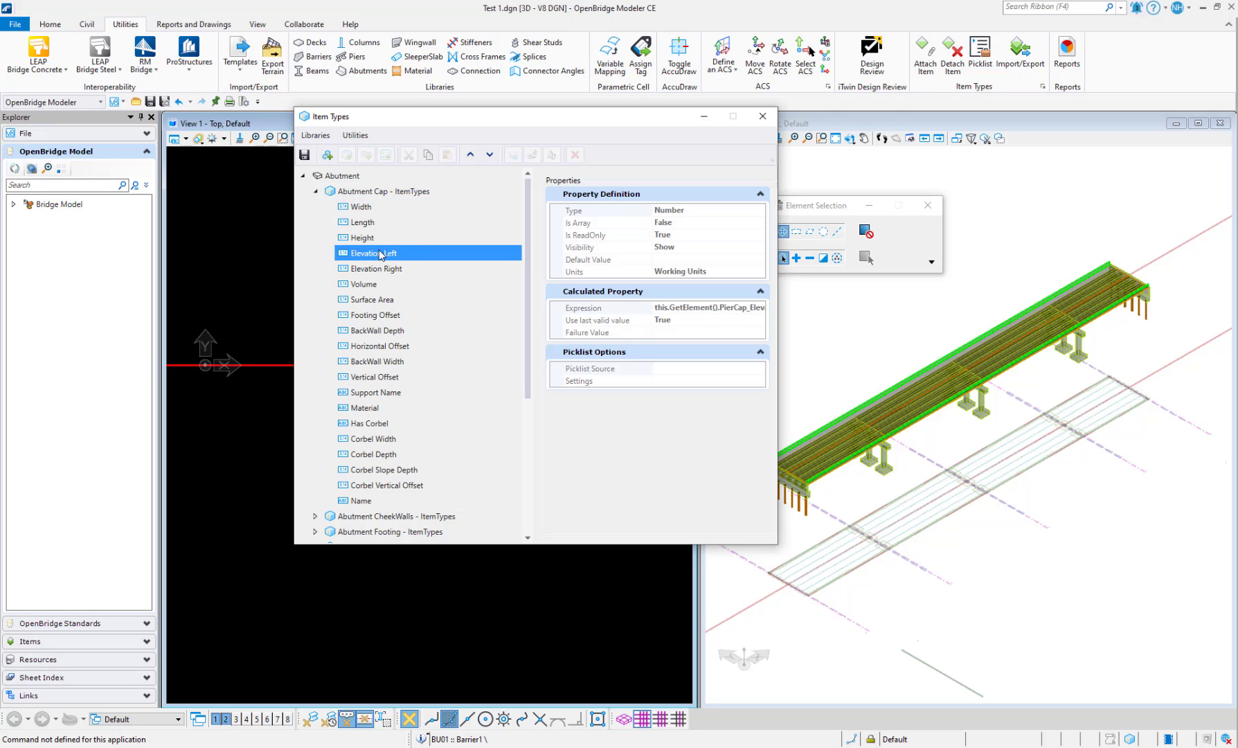
Compare the Width, Material and Volume definitions of the Abutment Cap item type, and collapse the Abutment library
{"action": "left_click", "coordinate": [376, 206]}
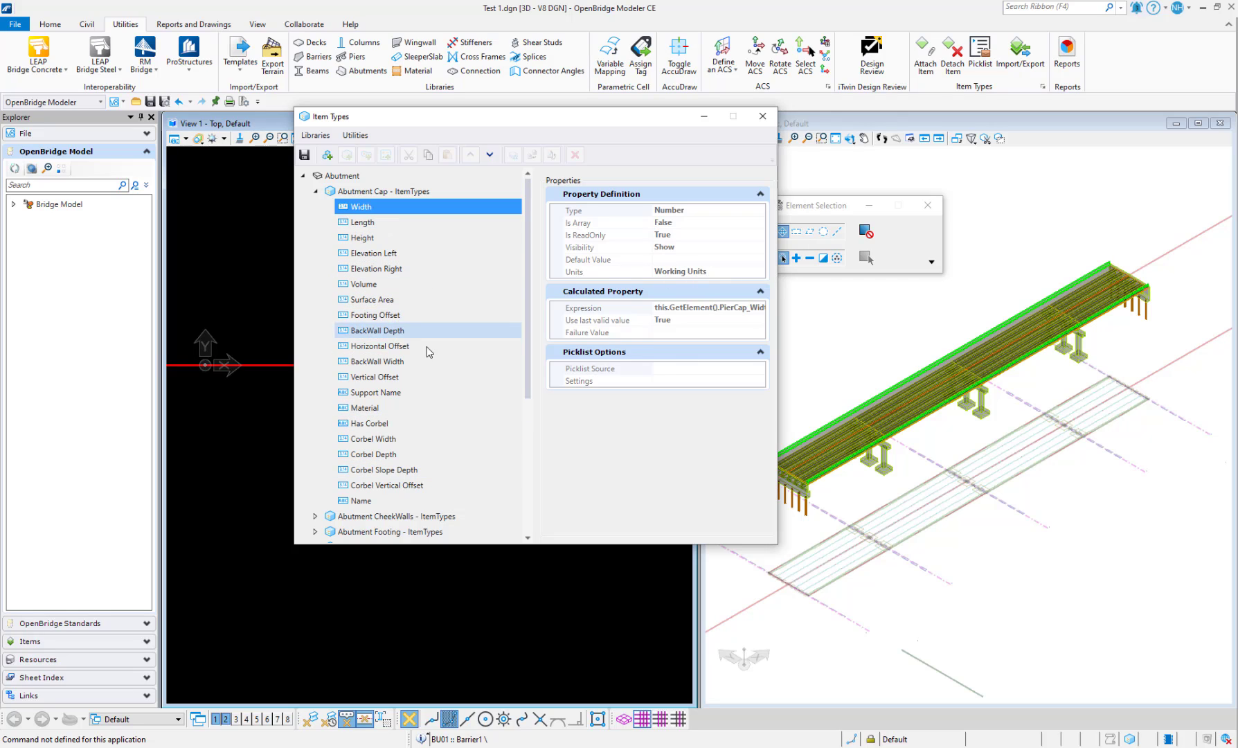
{"action": "left_click", "coordinate": [367, 407]}
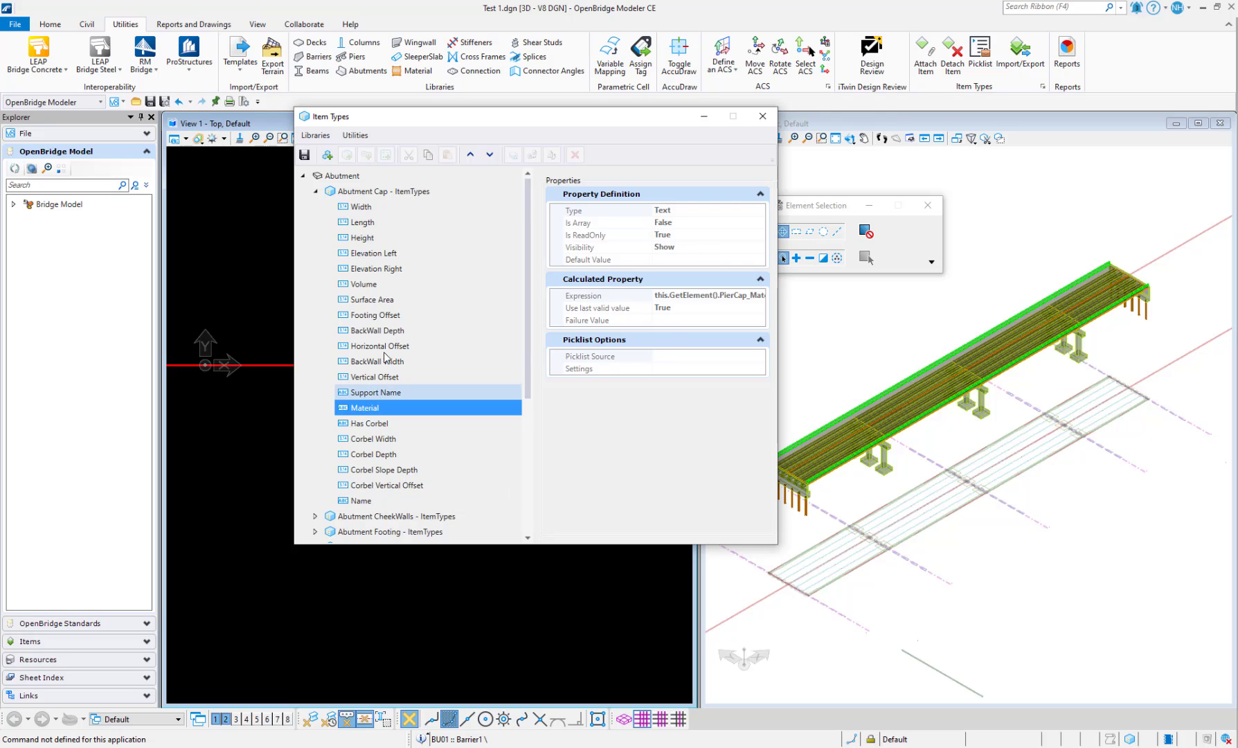
{"action": "left_click", "coordinate": [366, 284]}
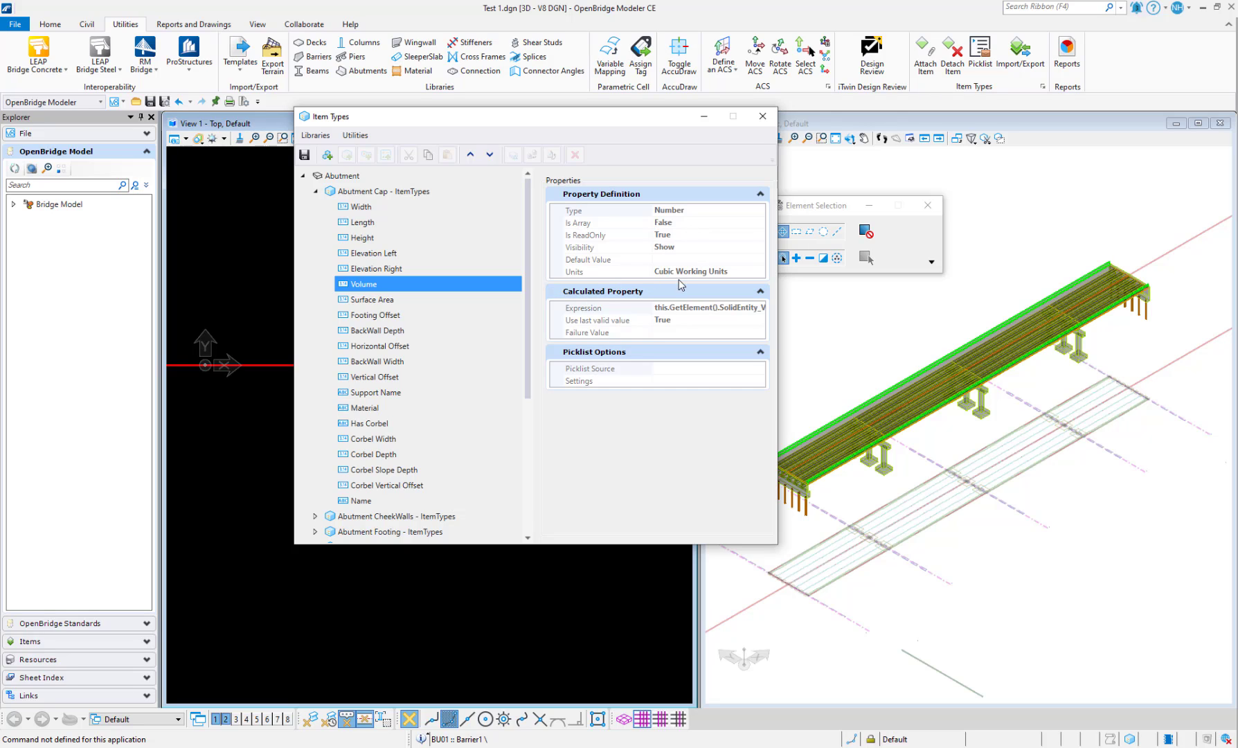
{"action": "left_click", "coordinate": [303, 177]}
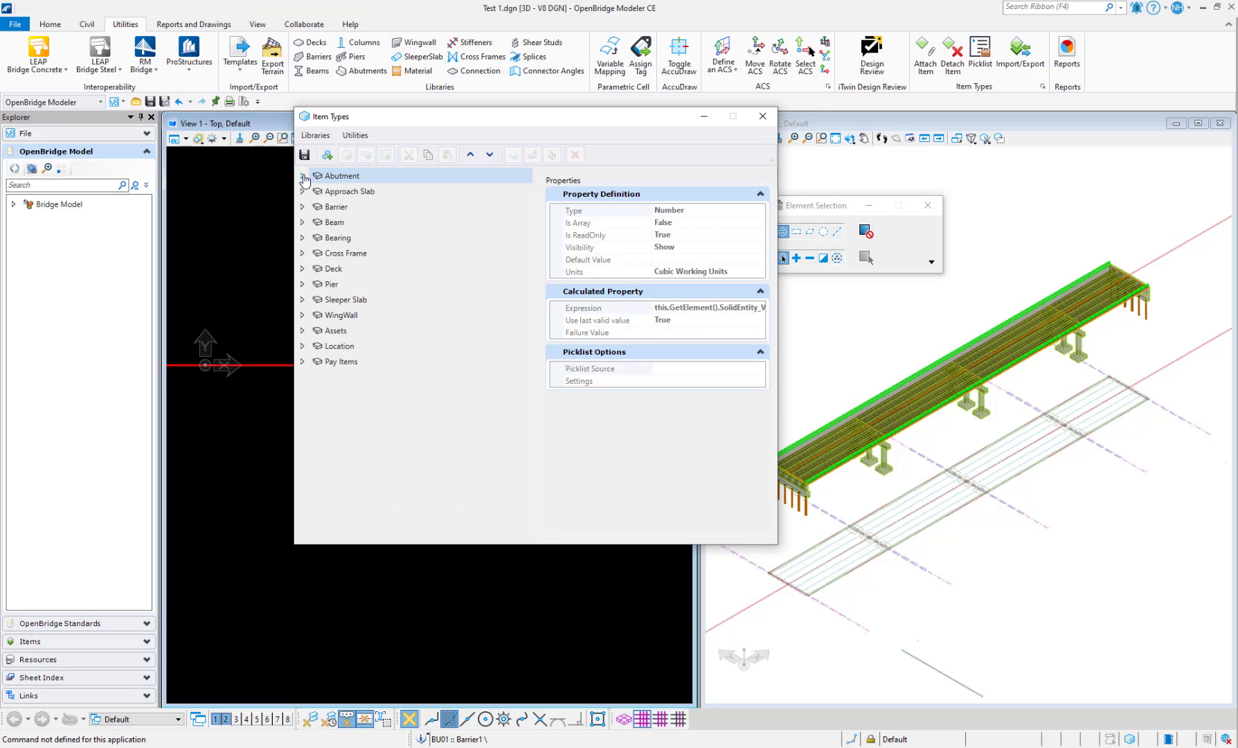
Create a new item type library named Barrier 1
{"action": "left_click", "coordinate": [328, 155]}
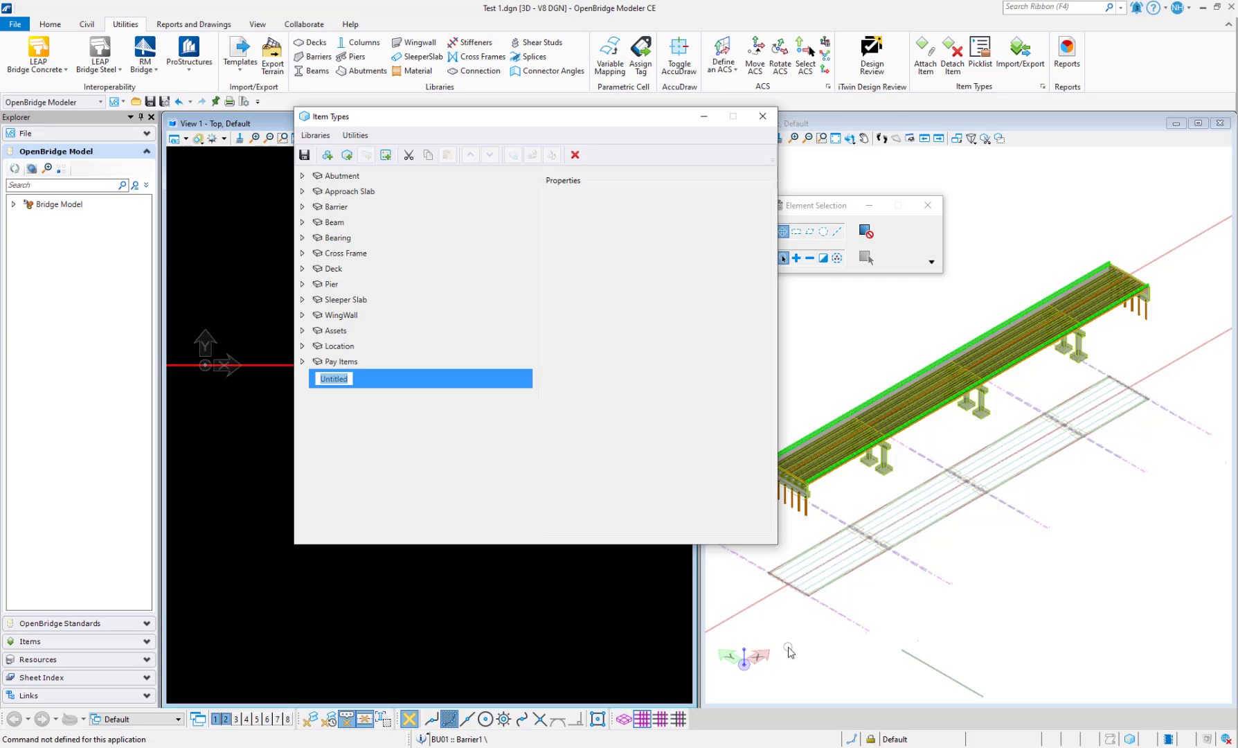
{"action": "type", "text": "Barrier 1"}
{"action": "left_click", "coordinate": [348, 422]}
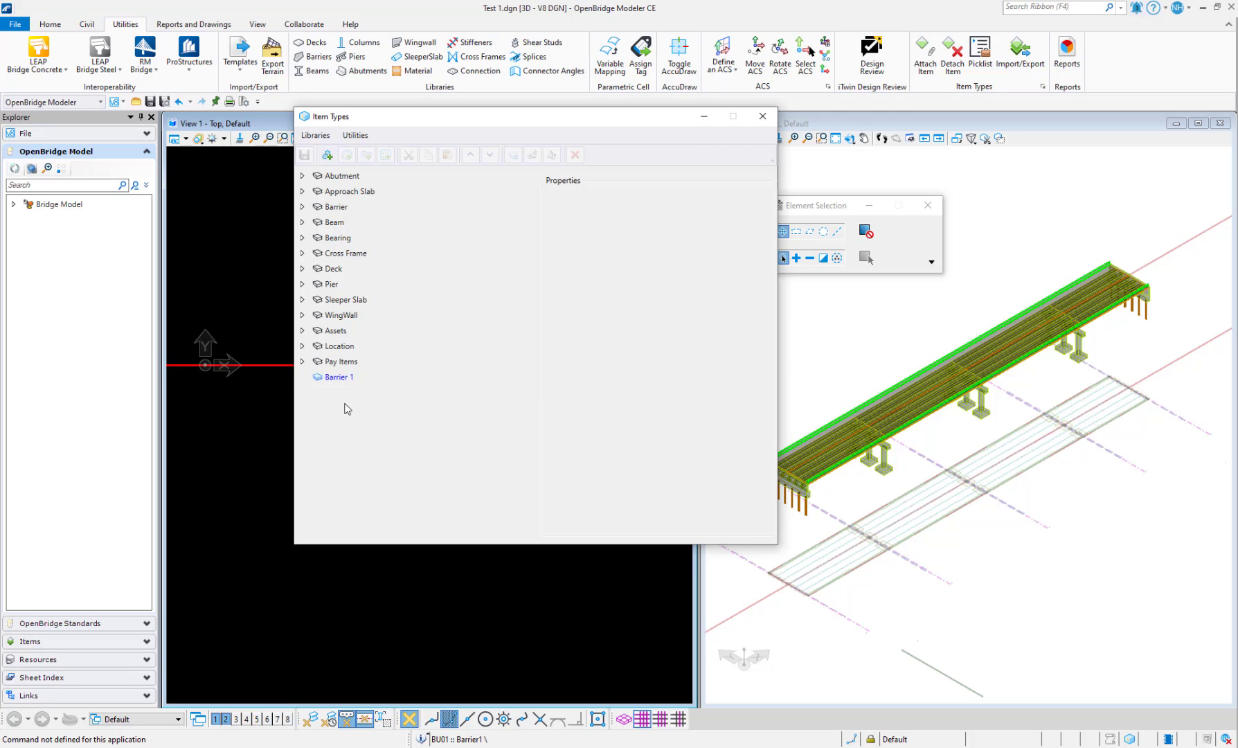
Add a new item type to the Barrier 1 library and name it Length
{"action": "left_click", "coordinate": [332, 377]}
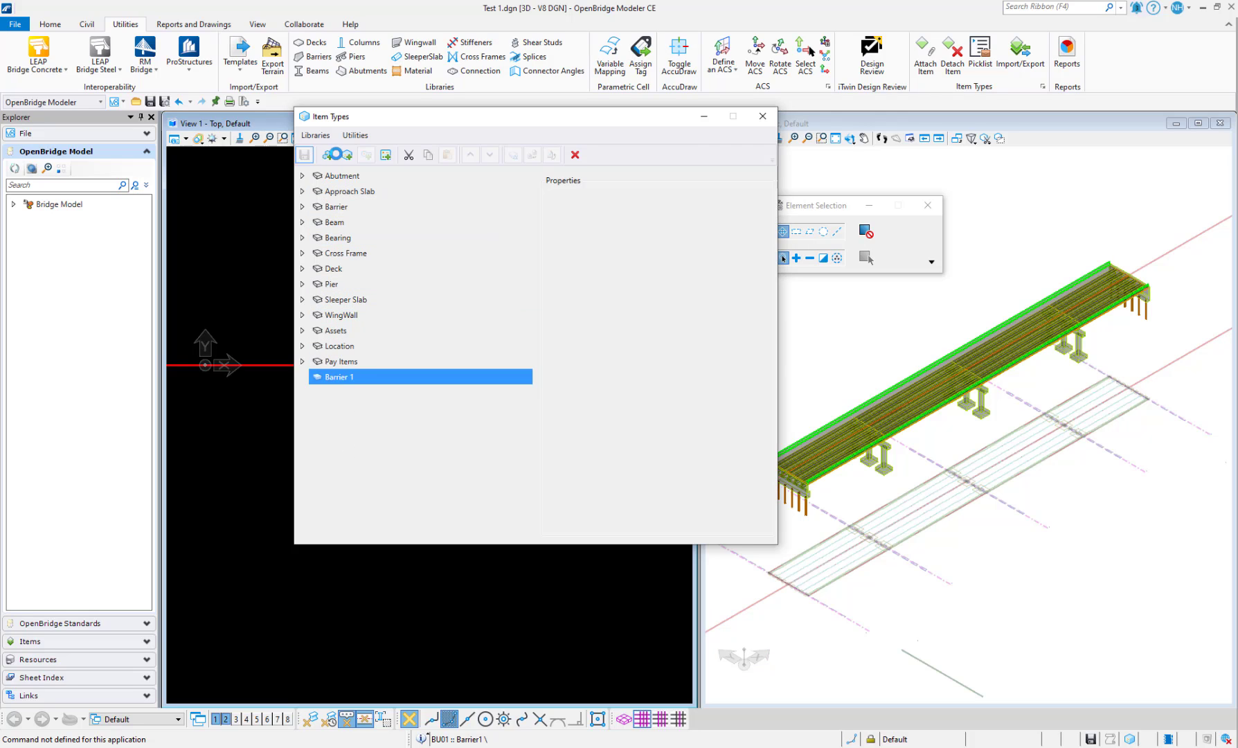
{"action": "left_click", "coordinate": [347, 155]}
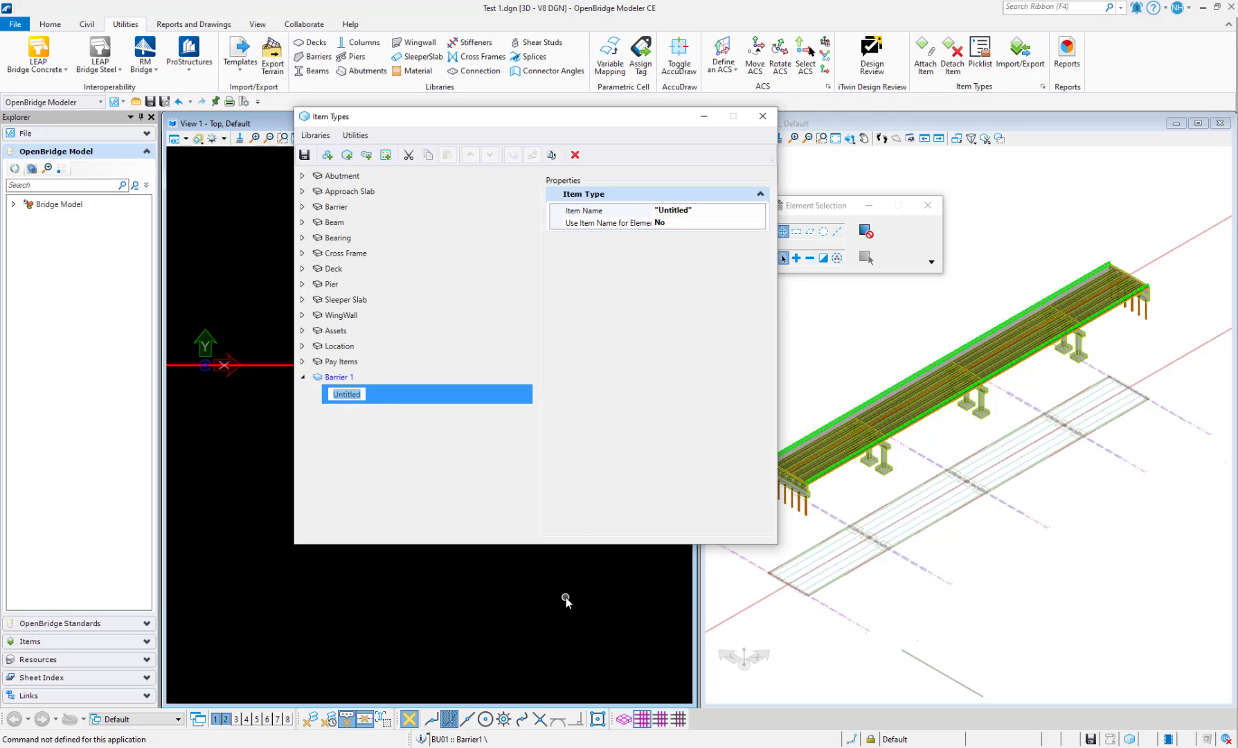
{"action": "key", "text": "Return"}
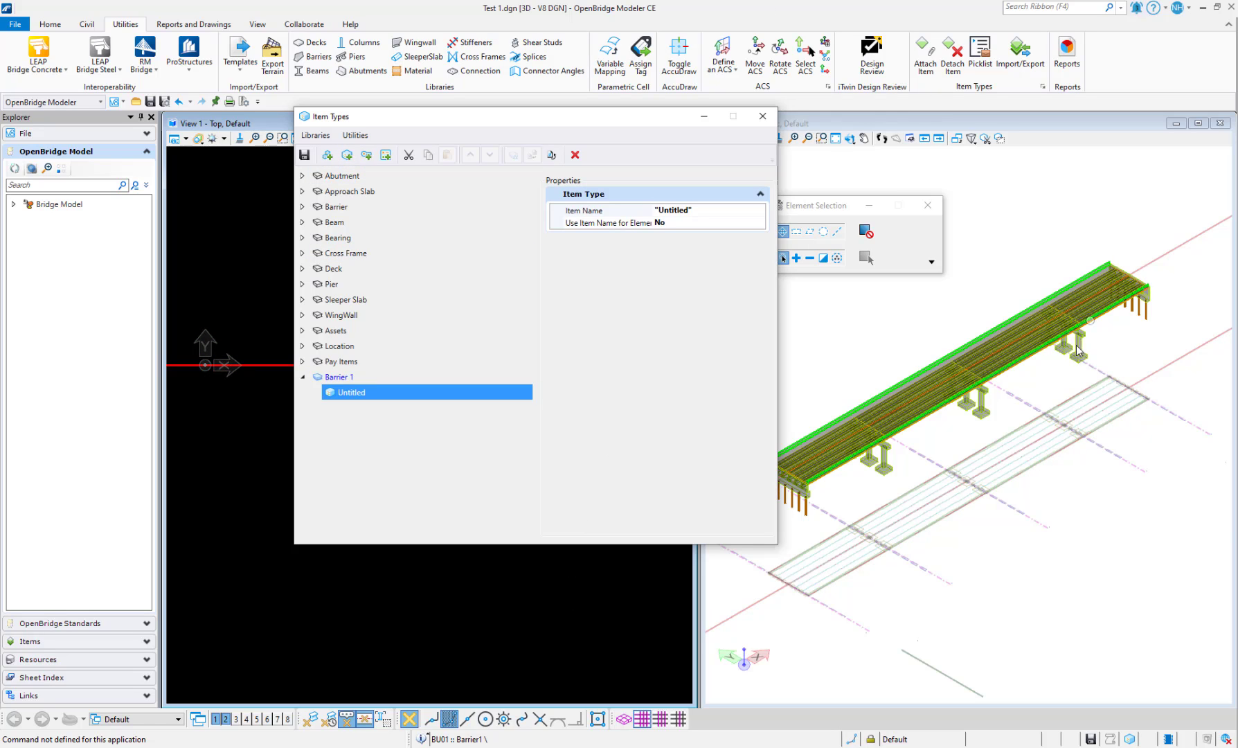
{"action": "right_click", "coordinate": [360, 393]}
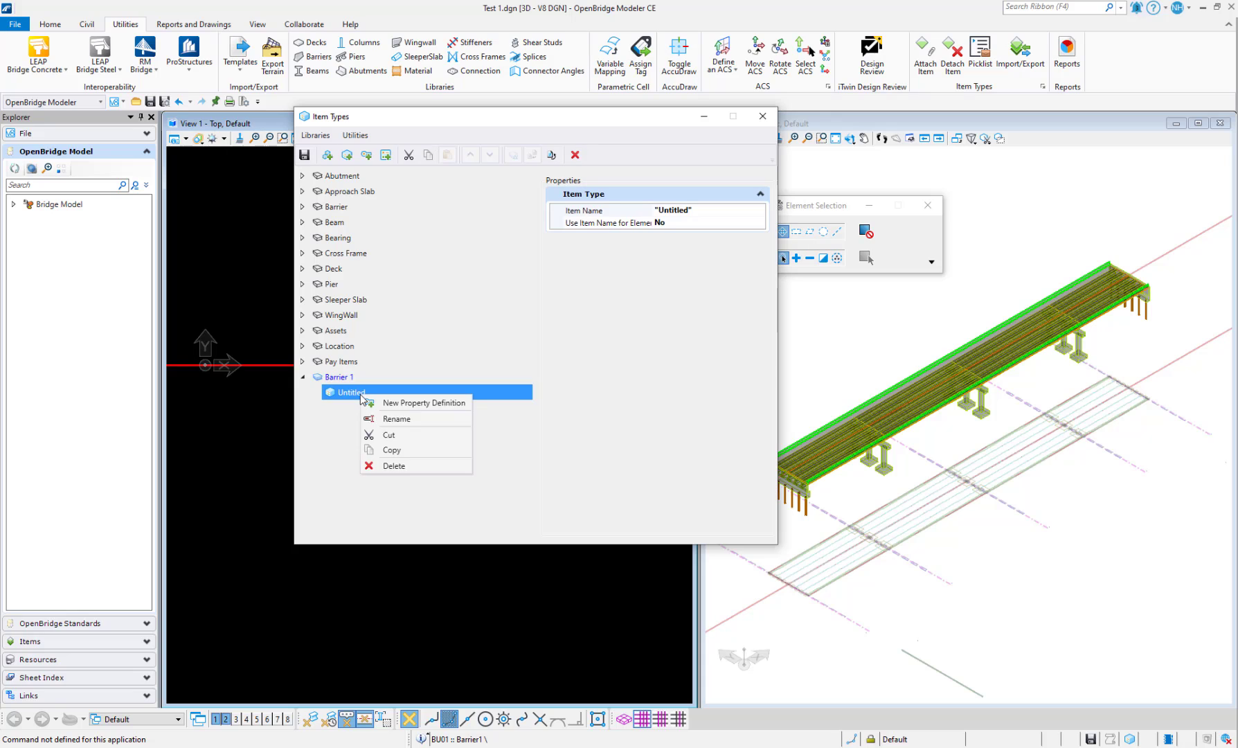
{"action": "left_click", "coordinate": [395, 419]}
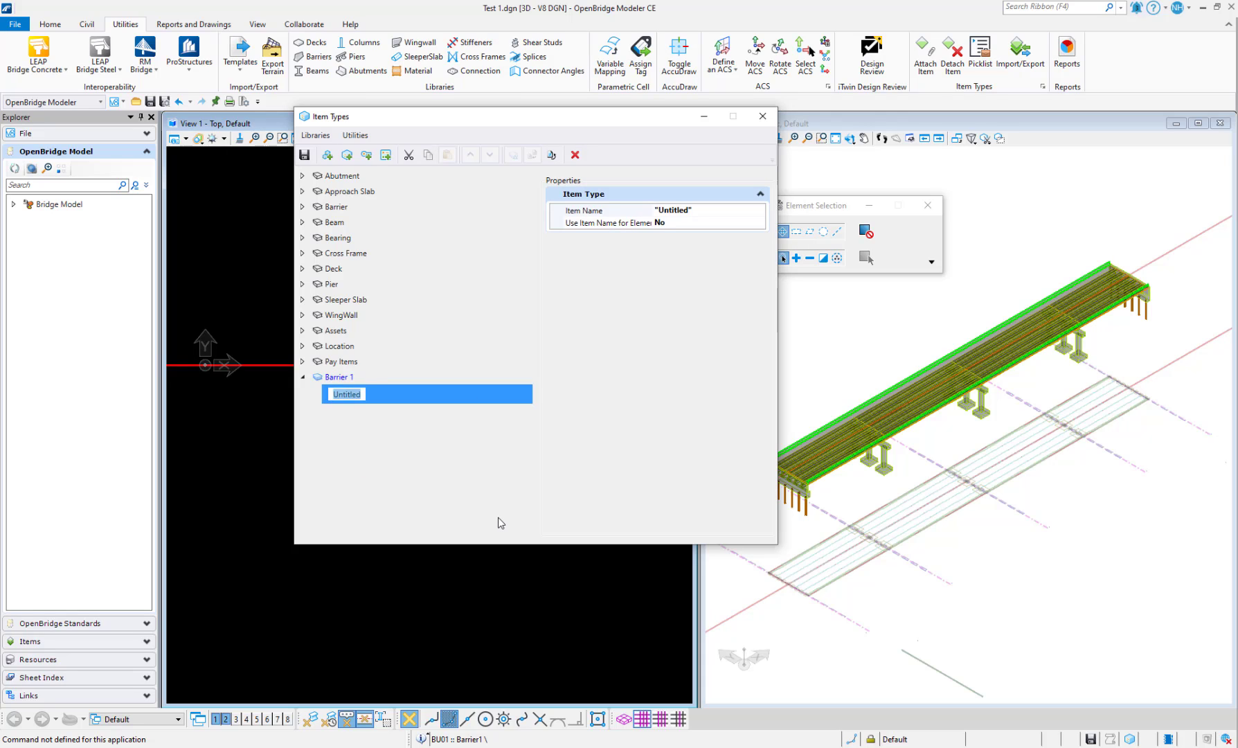
{"action": "type", "text": "Length"}
{"action": "key", "text": "Return"}
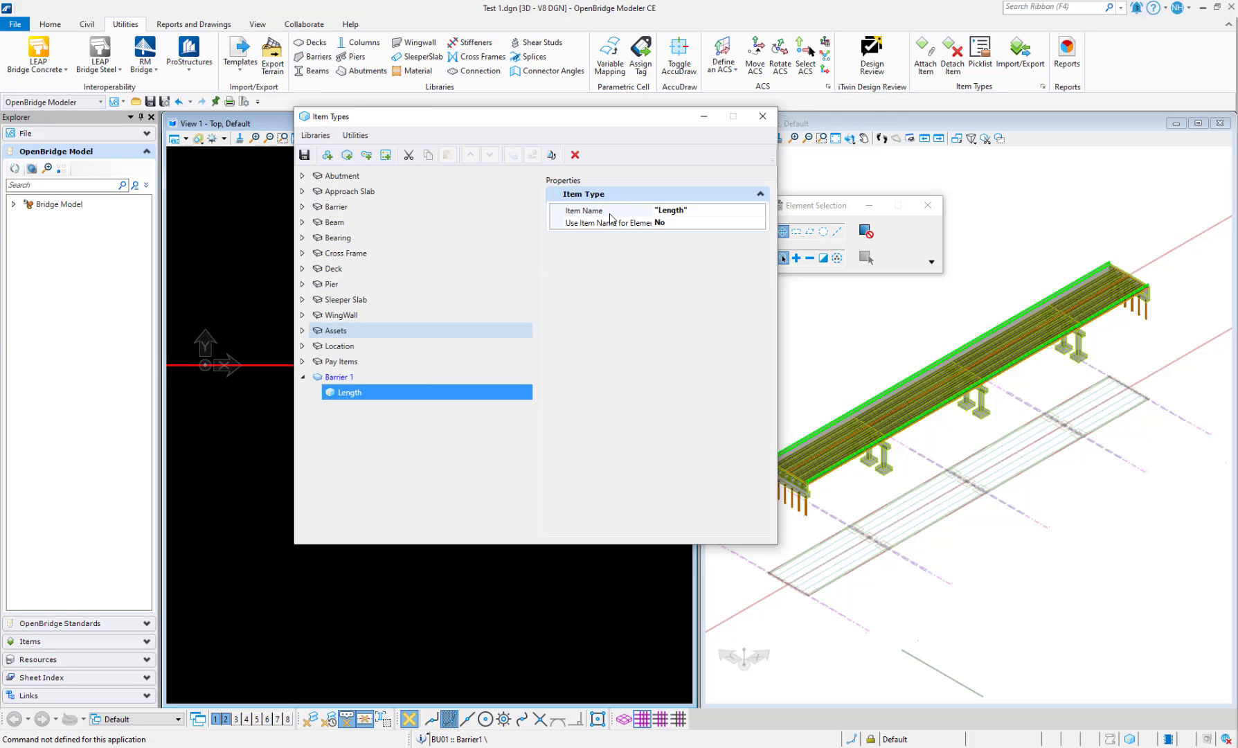
Add a property definition under the Length item type, and rename that item type as Barrier
{"action": "left_click", "coordinate": [366, 154]}
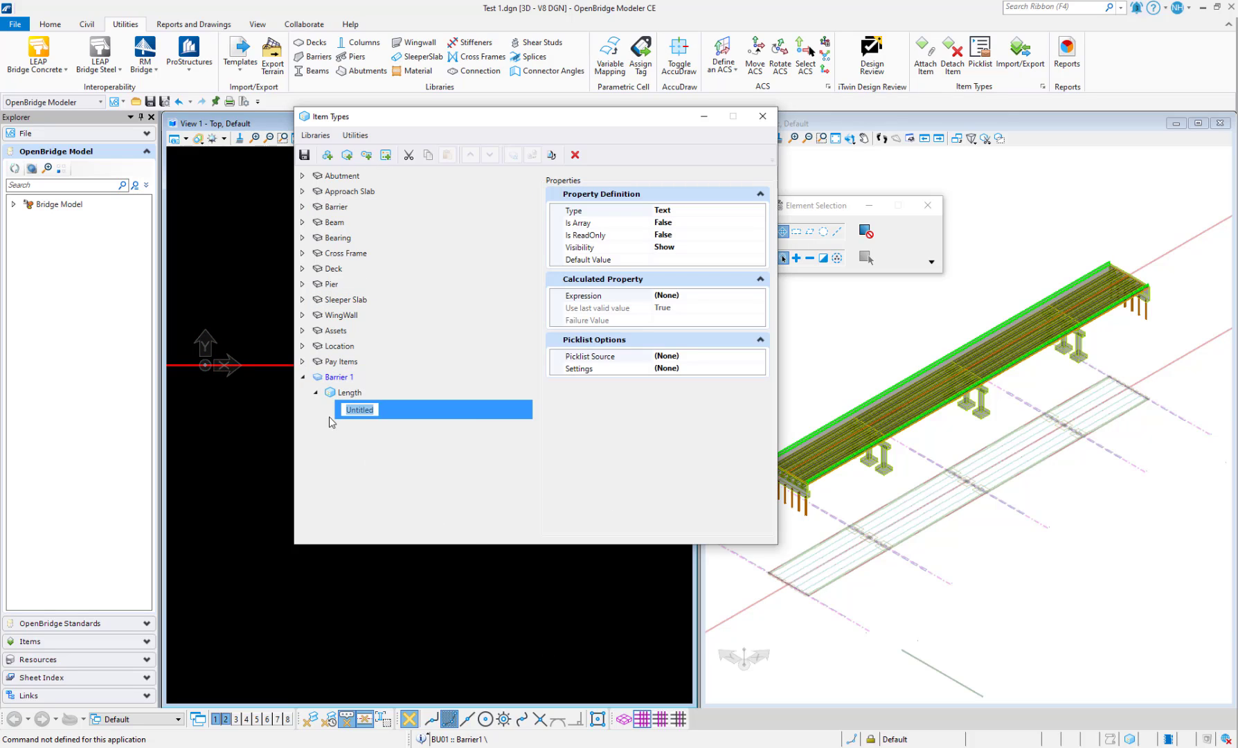
{"action": "left_click", "coordinate": [349, 391]}
{"action": "right_click", "coordinate": [349, 392]}
{"action": "left_click", "coordinate": [414, 418]}
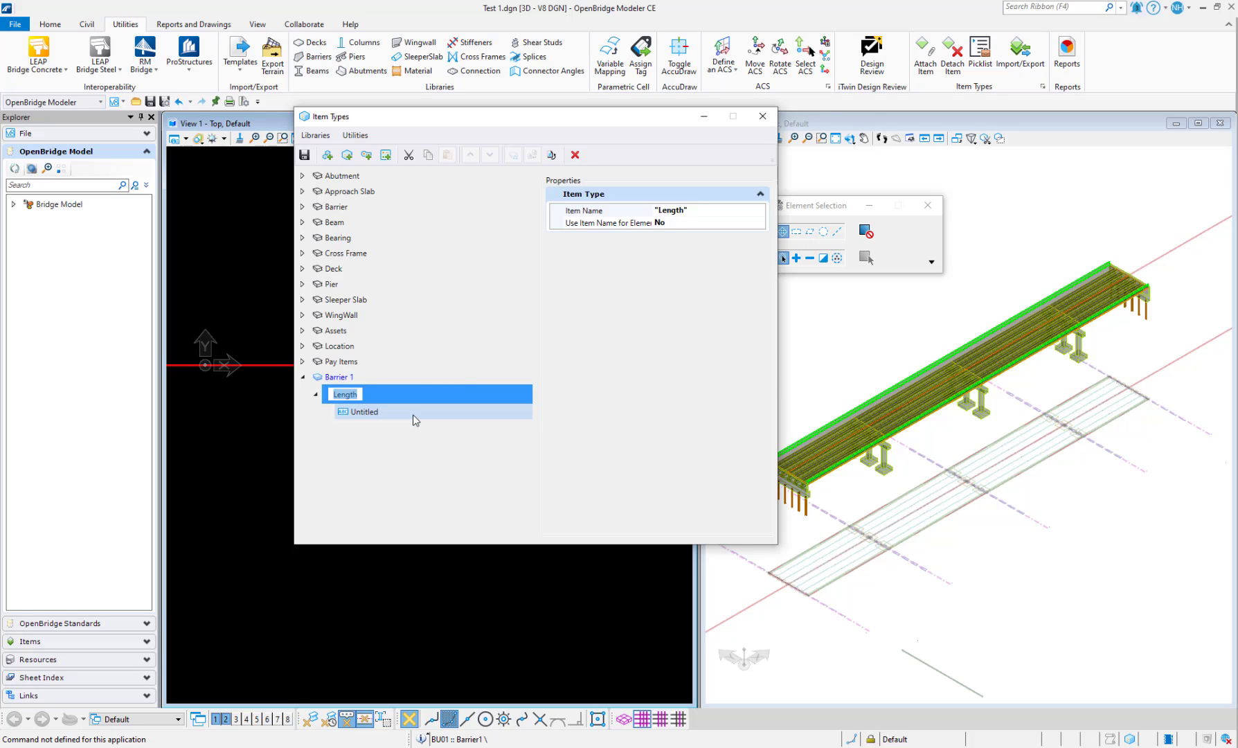
{"action": "type", "text": "Barrier"}
Rename the untitled property of the Barrier item type as Length
{"action": "left_click", "coordinate": [378, 408]}
{"action": "right_click", "coordinate": [378, 407]}
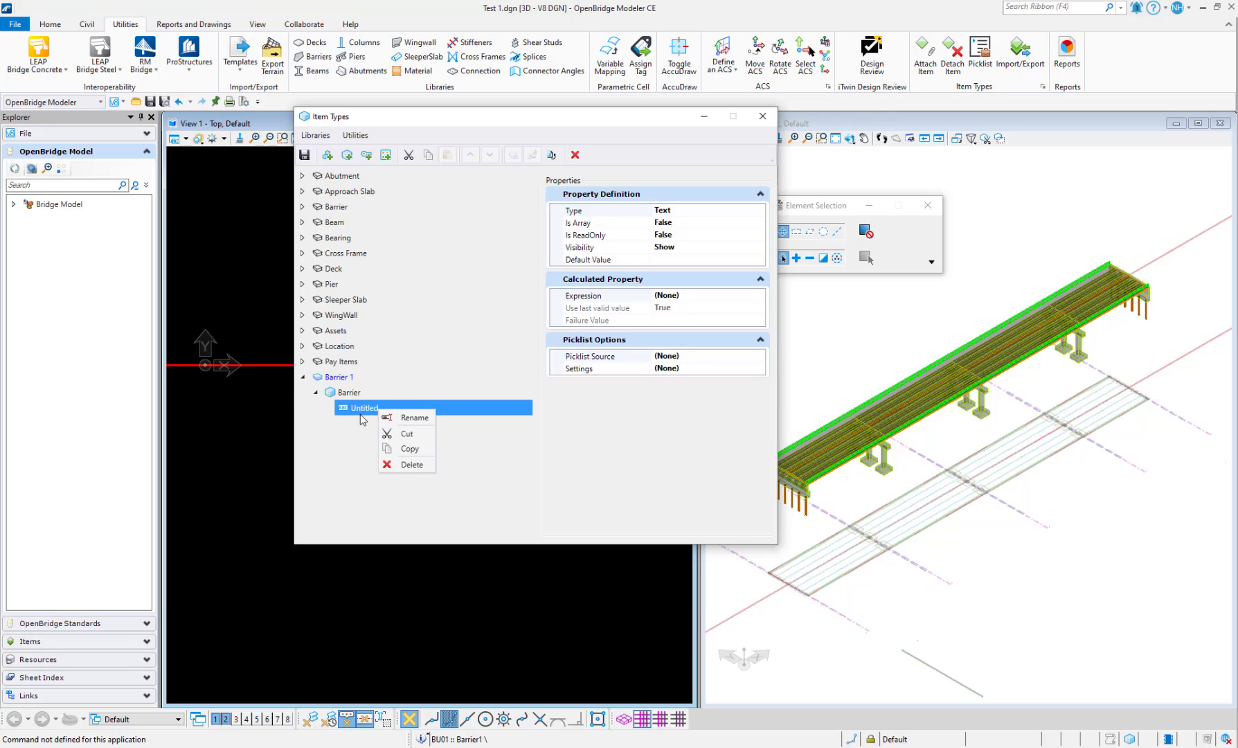
{"action": "left_click", "coordinate": [416, 421]}
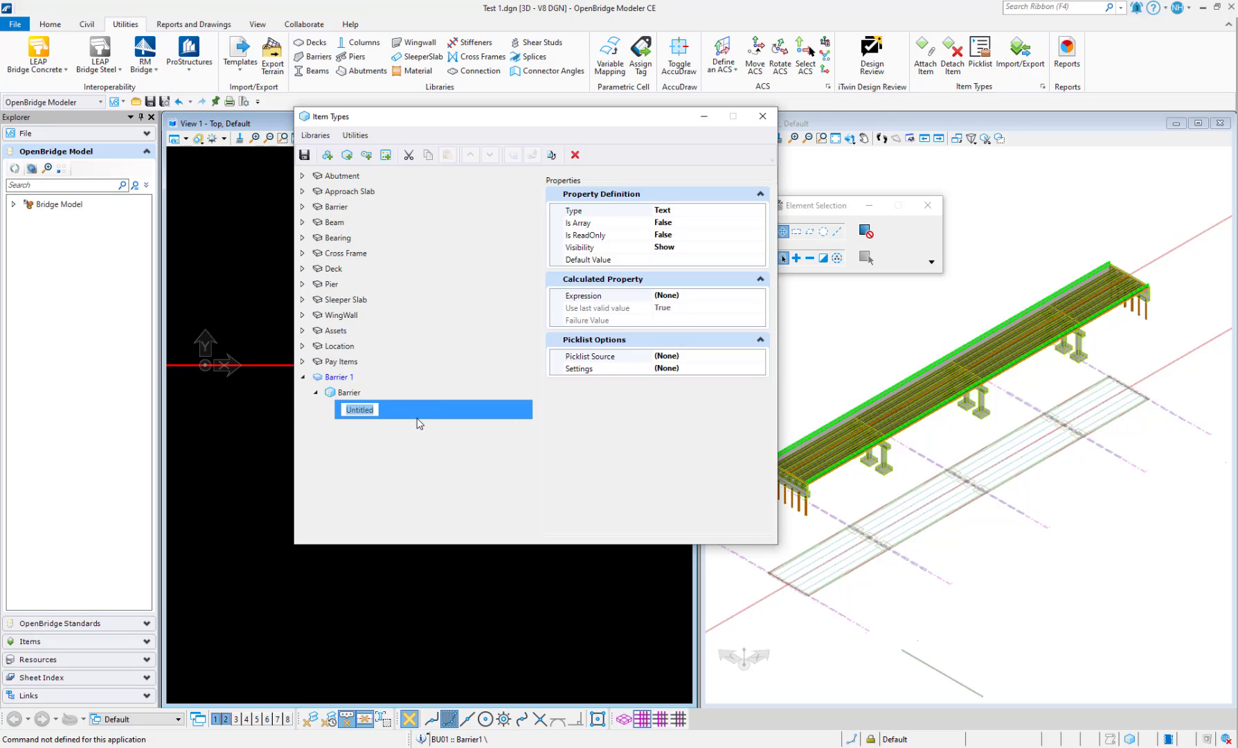
{"action": "type", "text": "Length"}
{"action": "left_click", "coordinate": [375, 411]}
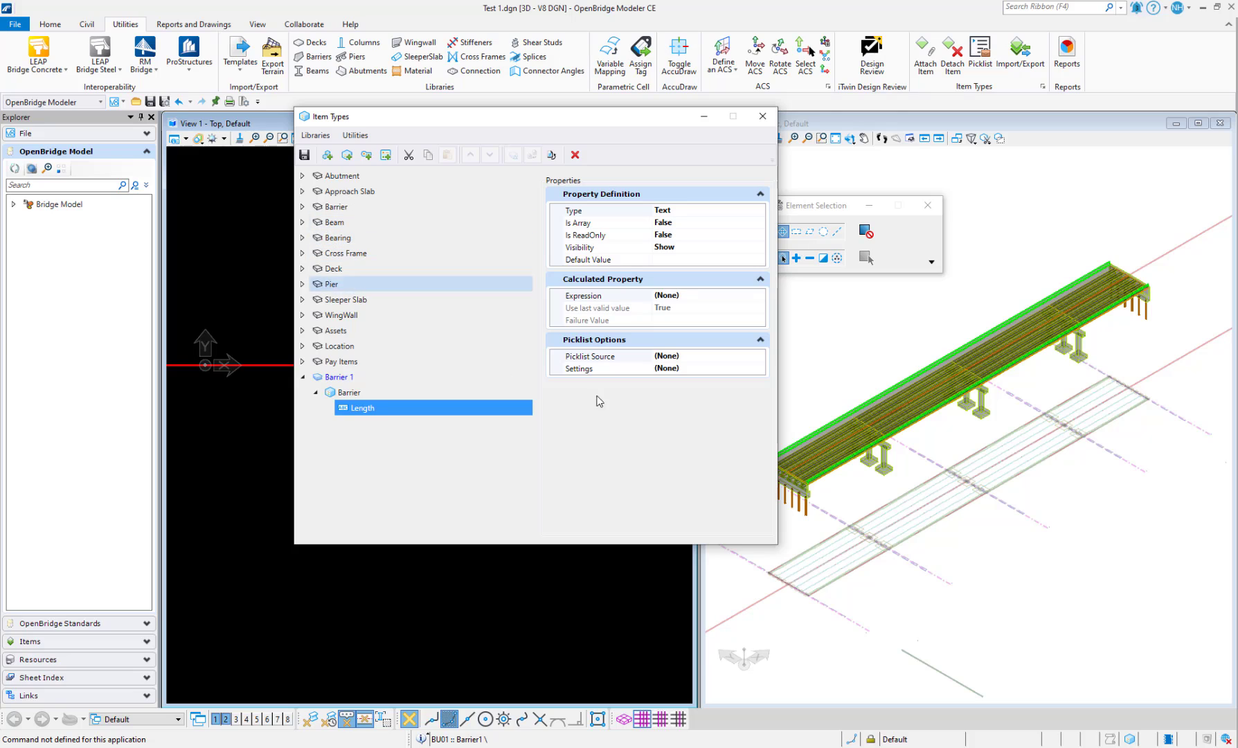
Review the available data types and the array and read-only options for the Length property
{"action": "left_click", "coordinate": [697, 210]}
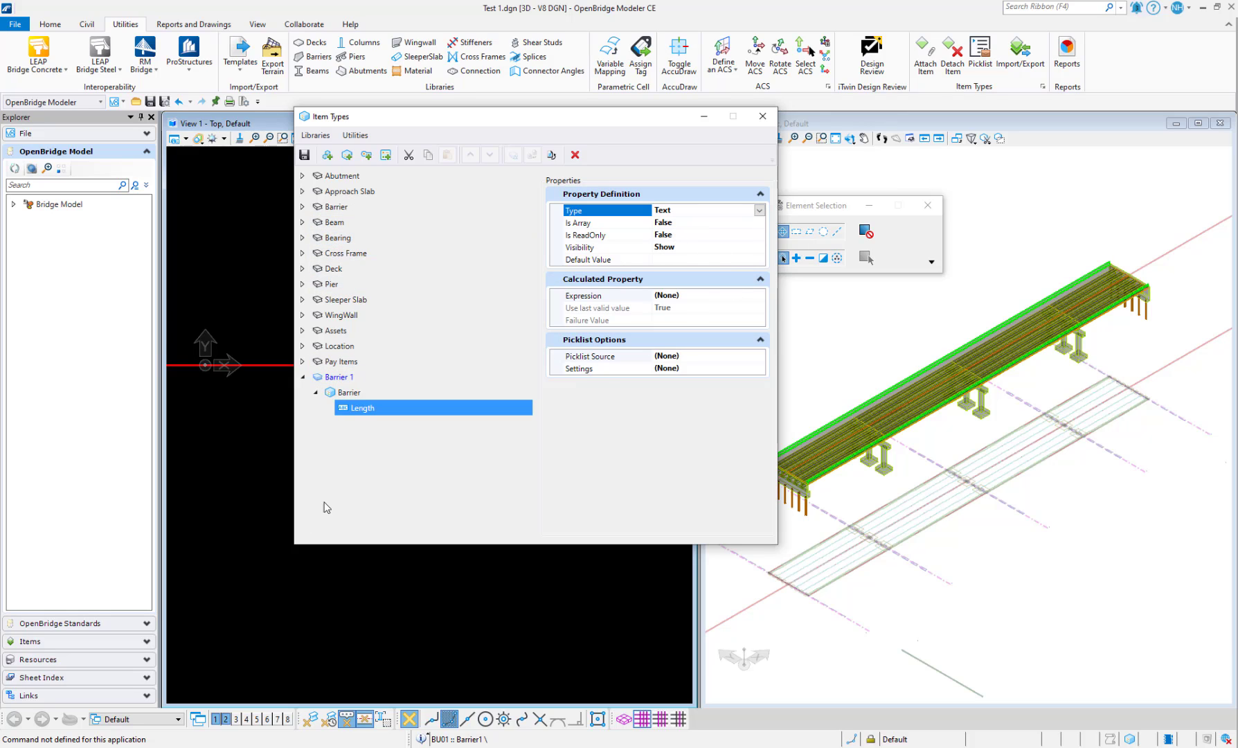
{"action": "left_click", "coordinate": [759, 211]}
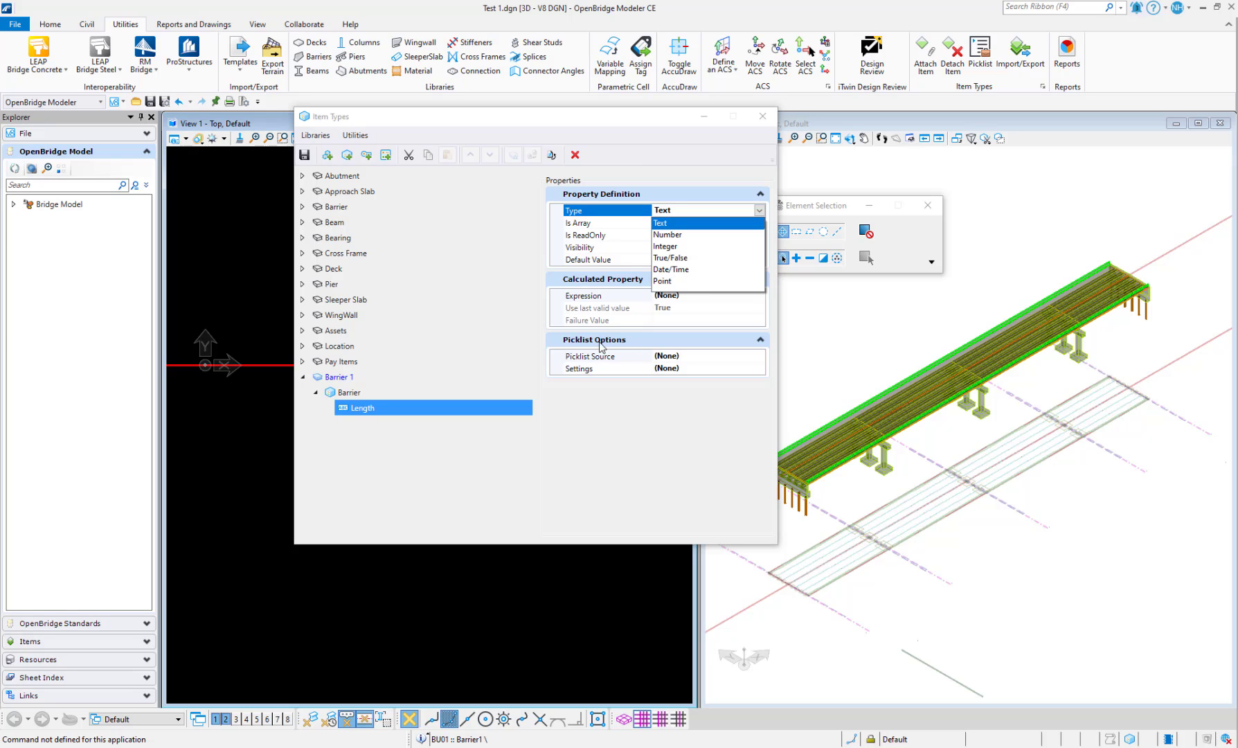
{"action": "left_click", "coordinate": [596, 478]}
{"action": "left_click", "coordinate": [602, 223]}
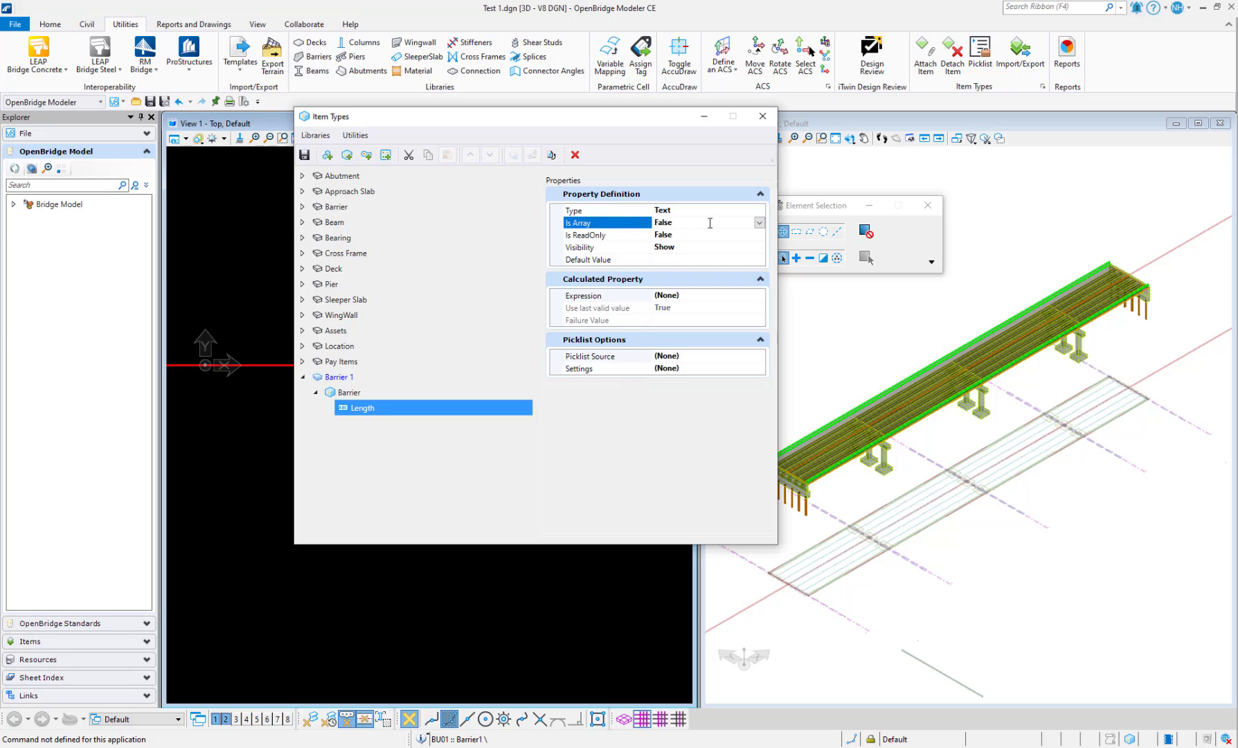
{"action": "left_click", "coordinate": [760, 222]}
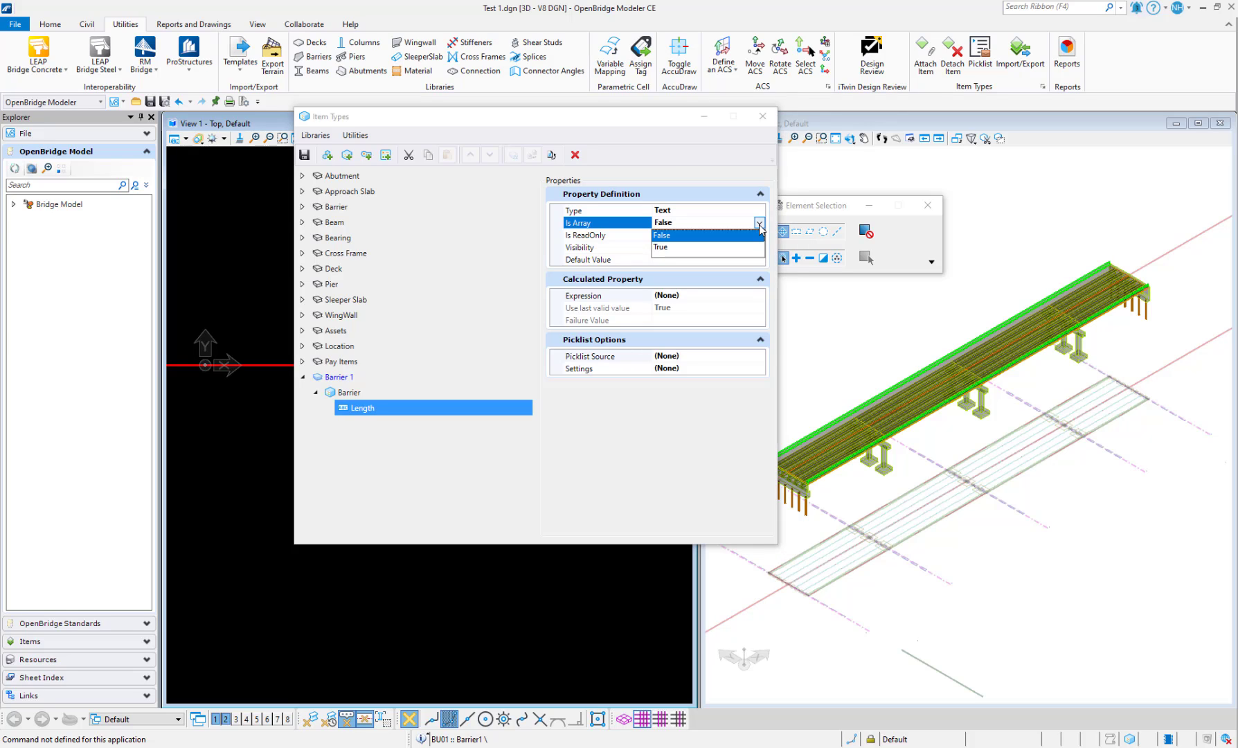
{"action": "left_click", "coordinate": [760, 227]}
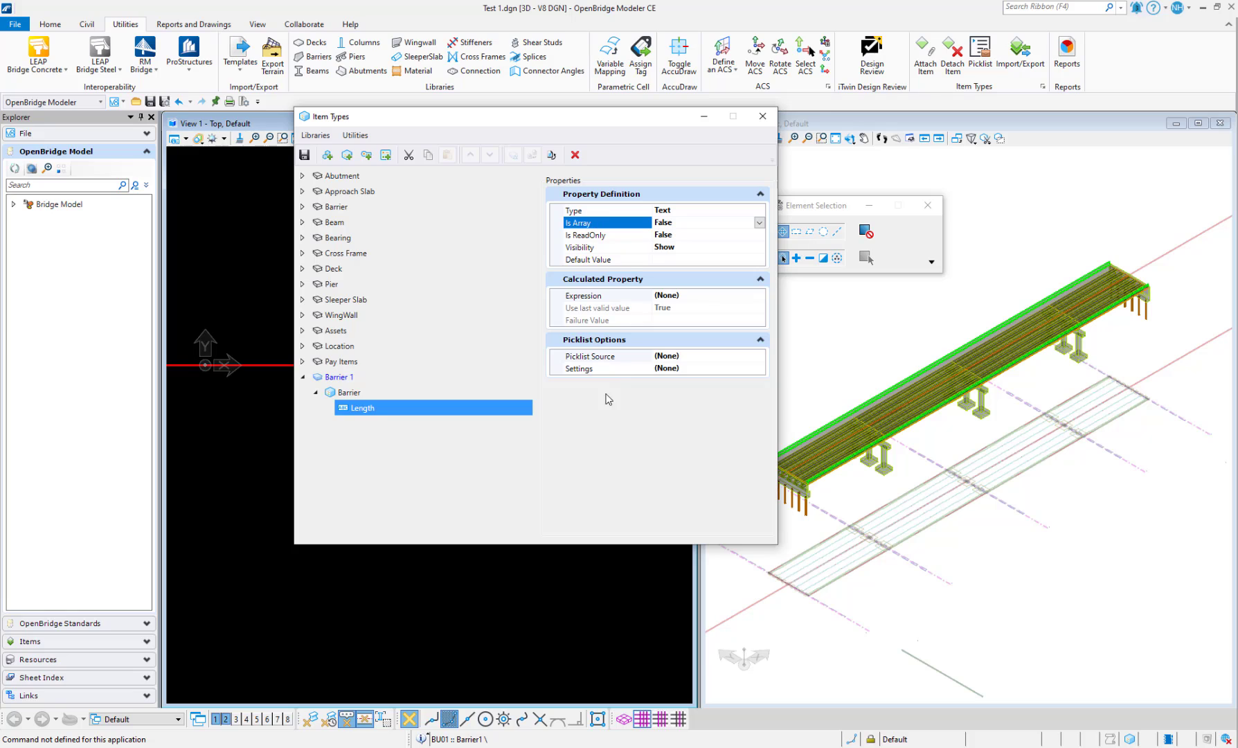
{"action": "left_click", "coordinate": [745, 235]}
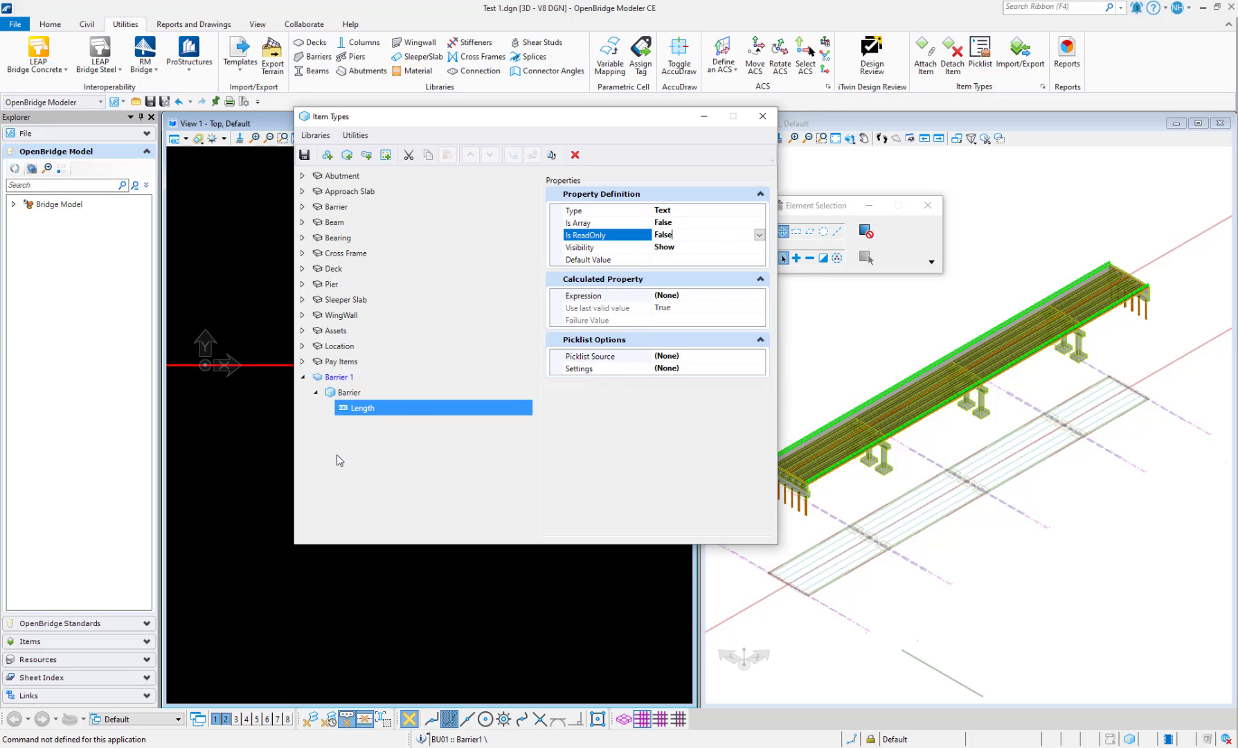
Go through the Length property's type, visibility, read-only and default value settings
{"action": "left_click", "coordinate": [358, 408]}
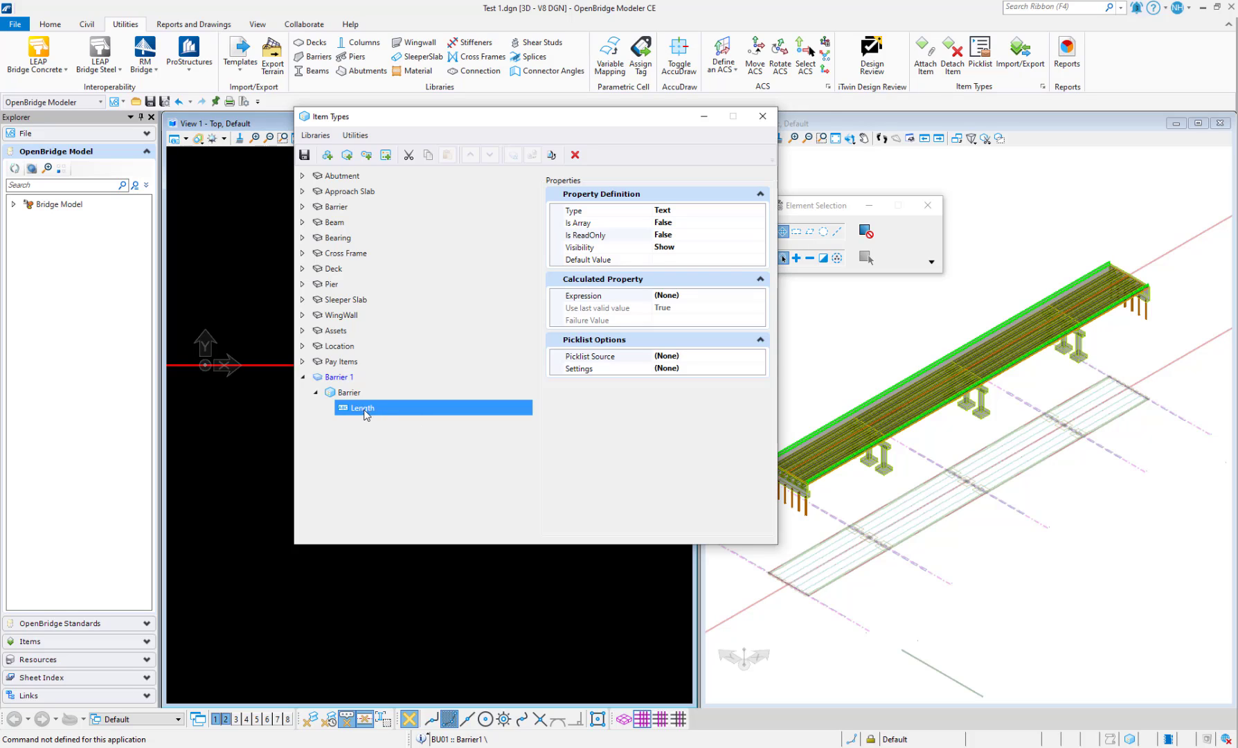
{"action": "left_click", "coordinate": [745, 215]}
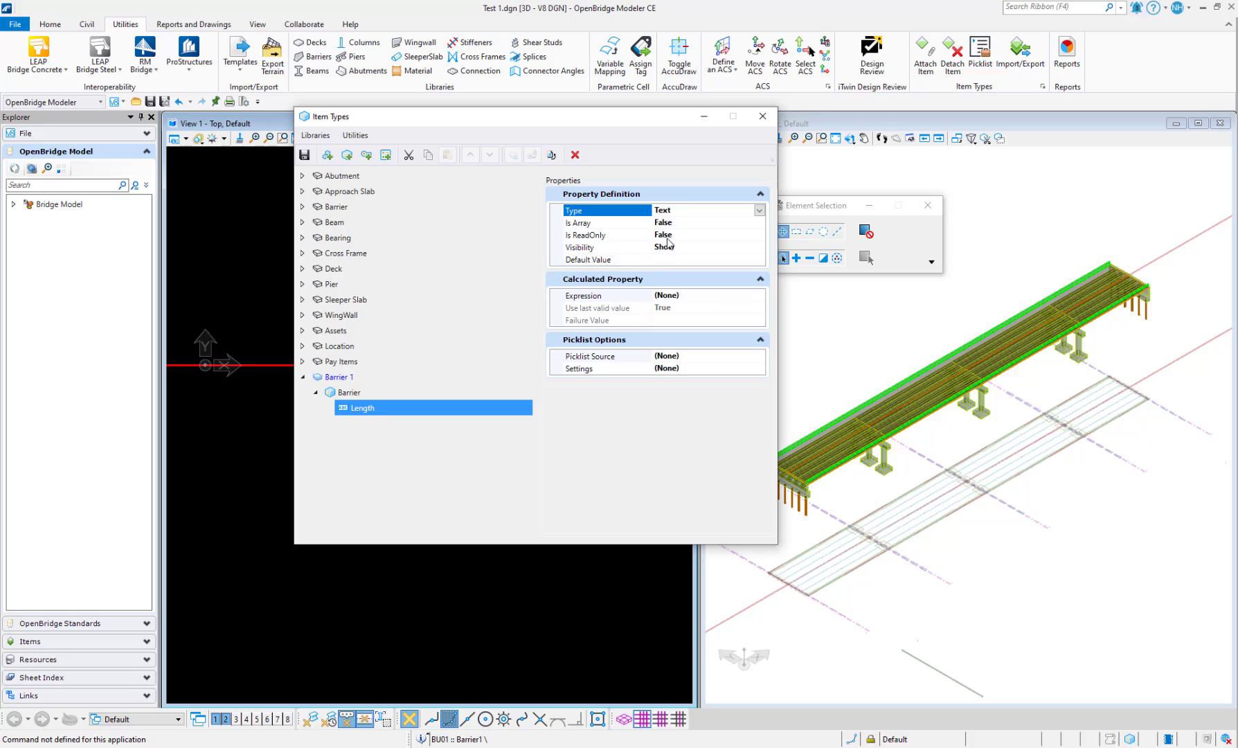
{"action": "left_click", "coordinate": [747, 246]}
{"action": "left_click", "coordinate": [757, 236]}
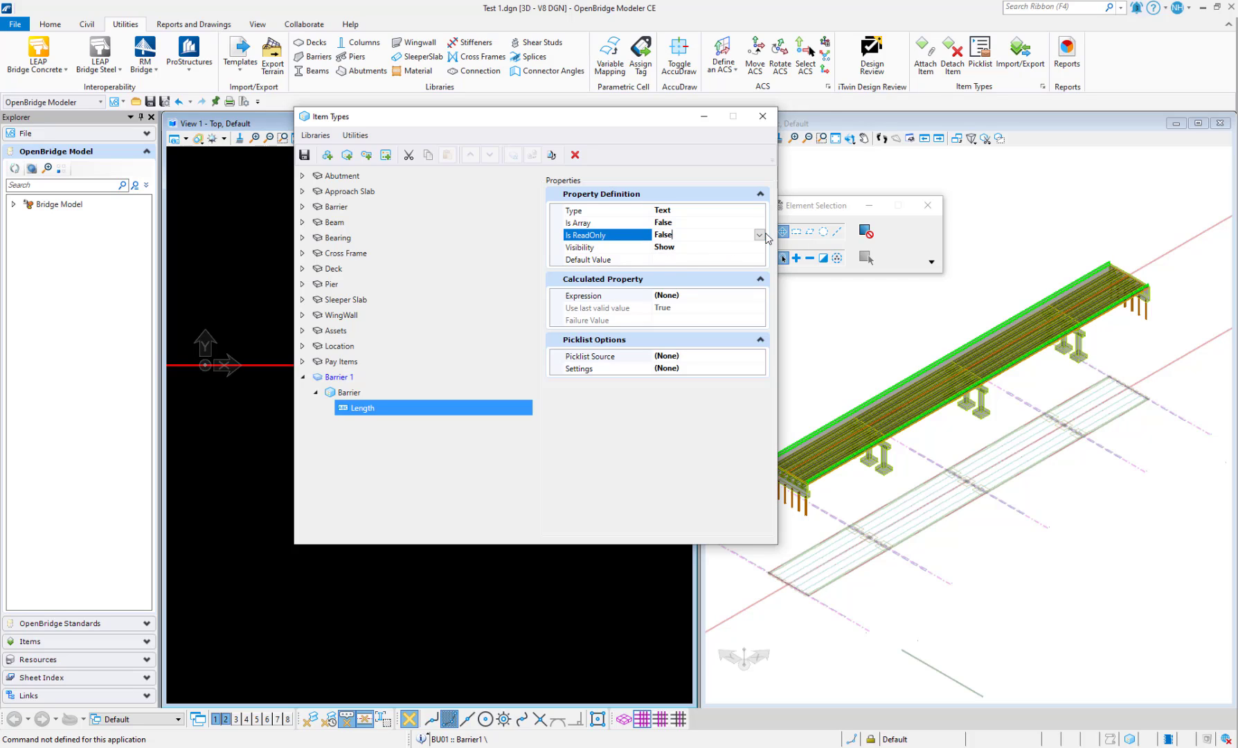
{"action": "left_click", "coordinate": [680, 261]}
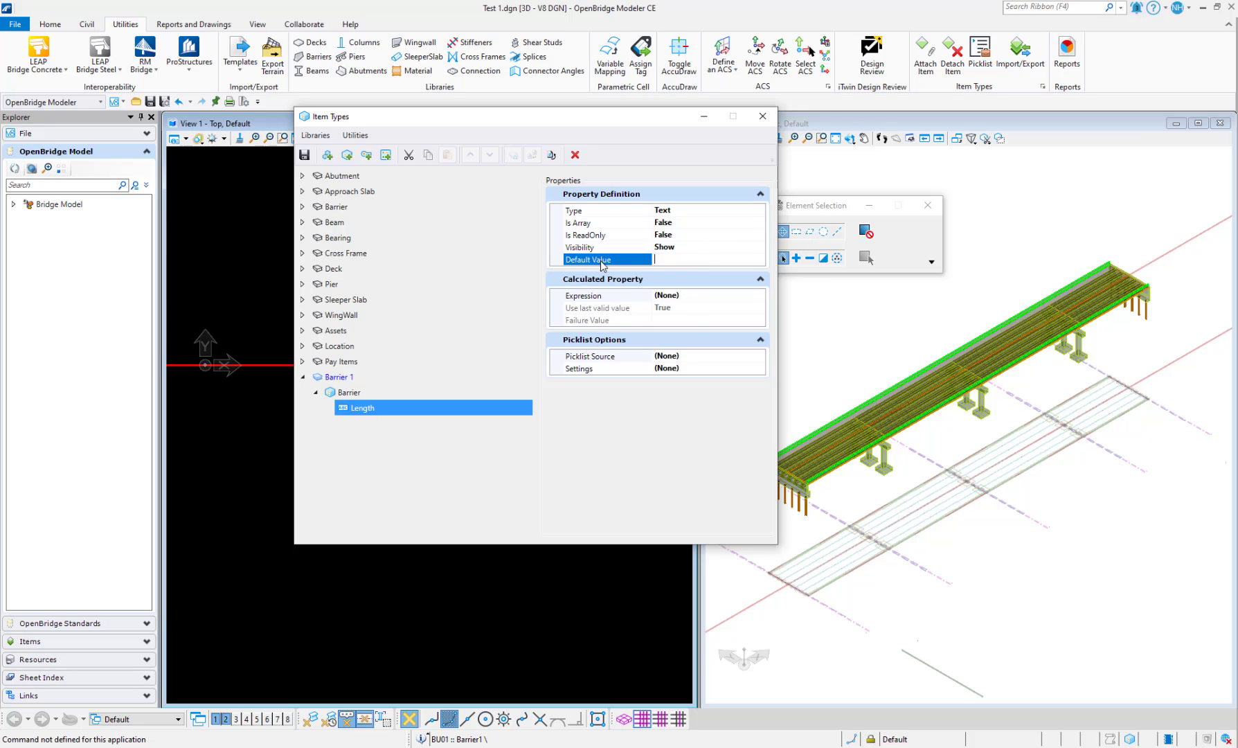
Set the Length property's type to Number
{"action": "left_click", "coordinate": [706, 212]}
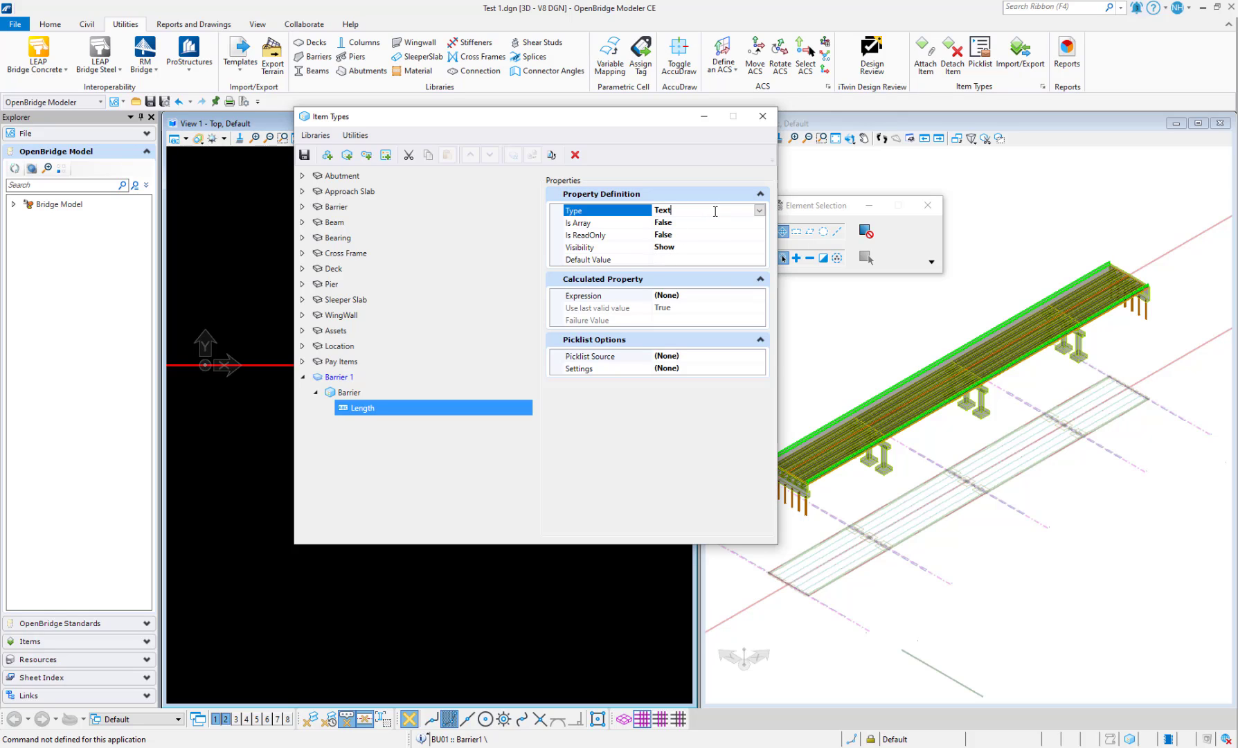
{"action": "left_click", "coordinate": [706, 211]}
{"action": "left_click", "coordinate": [668, 235]}
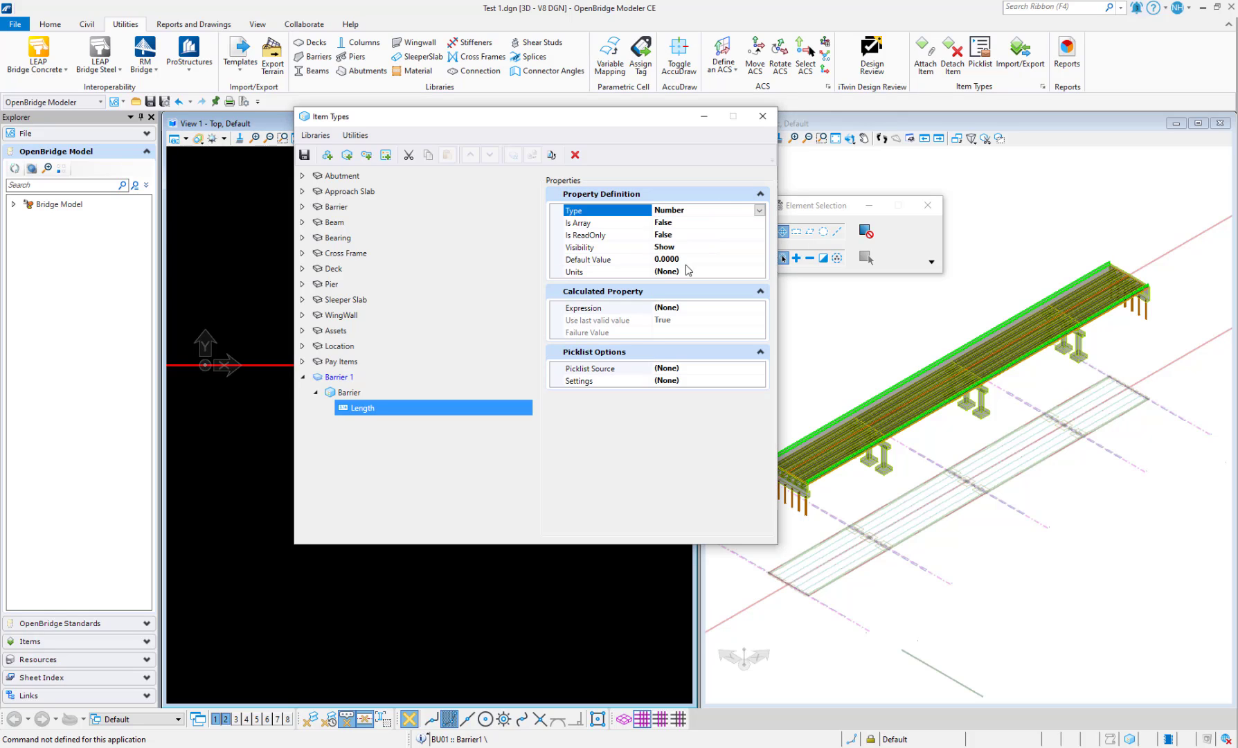
Try to delete digits from the Length property's default value
{"action": "left_click", "coordinate": [697, 257]}
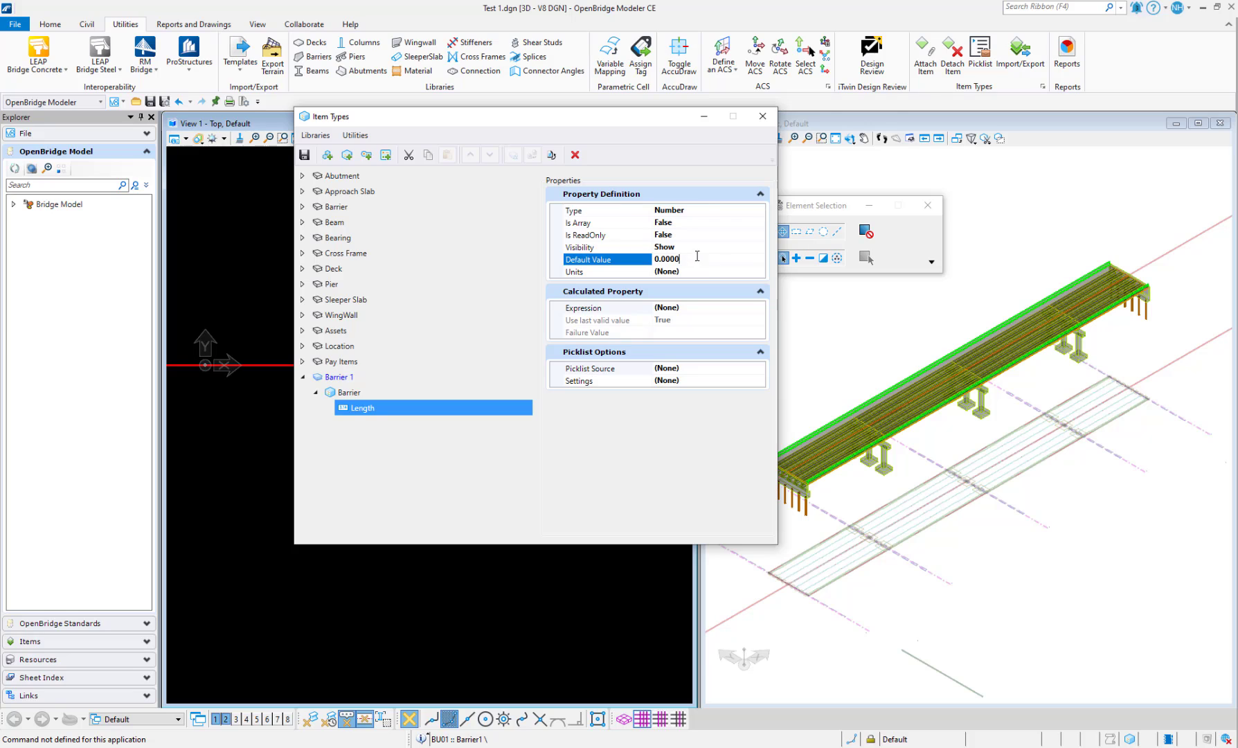
{"action": "key", "text": "BackSpace"}
{"action": "key", "text": "BackSpace"}
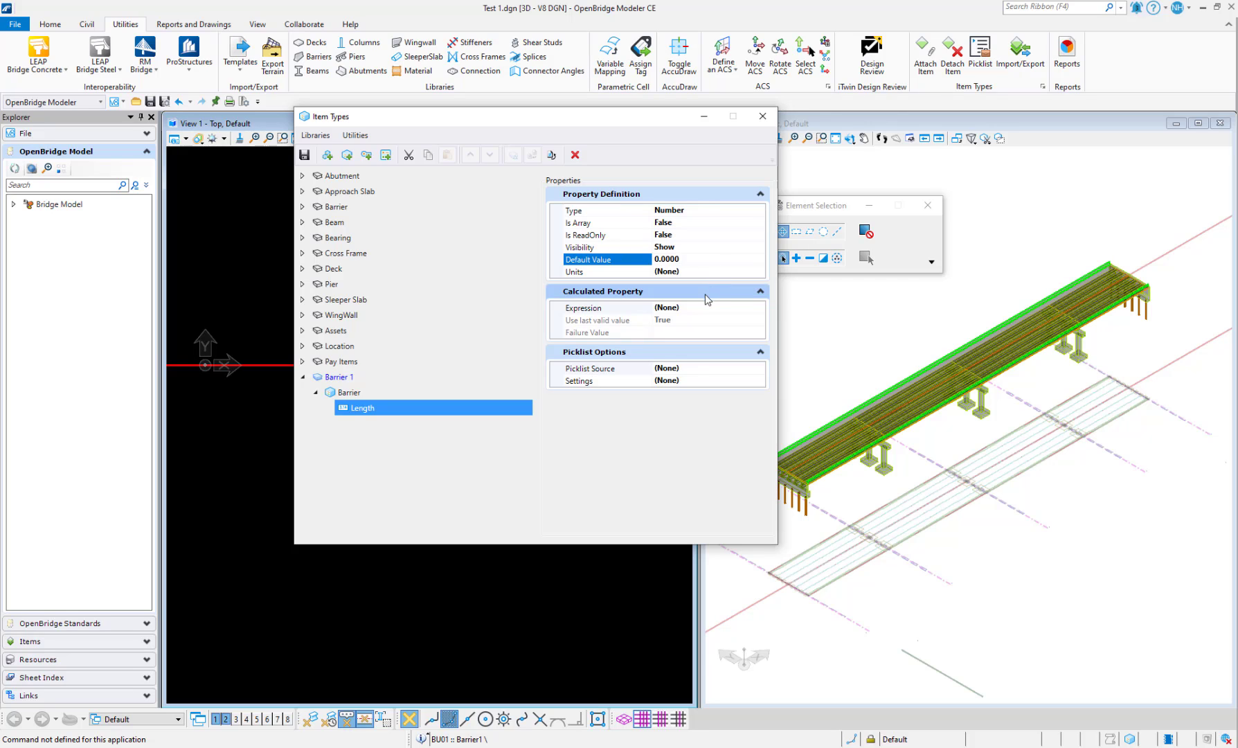
Review the default value and unit categories available for the Length property, expanding the Working Units group
{"action": "left_click", "coordinate": [635, 276]}
{"action": "left_click", "coordinate": [687, 263]}
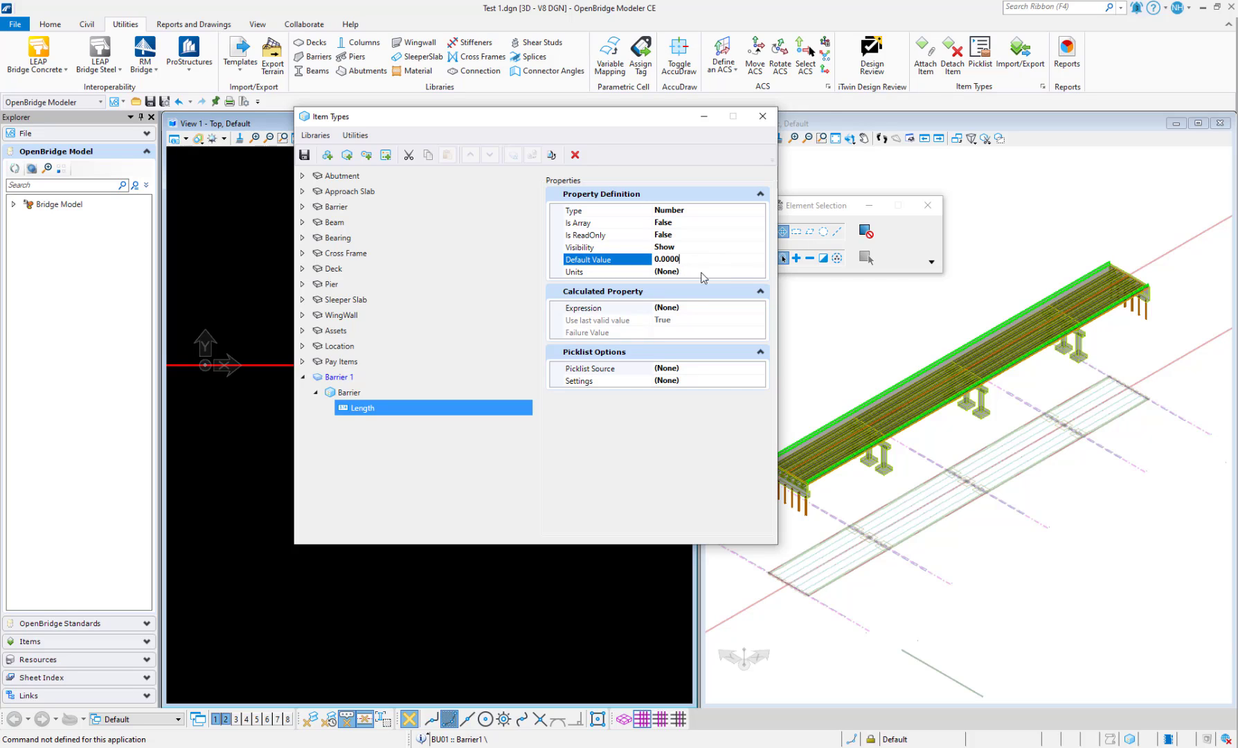
{"action": "left_click", "coordinate": [703, 273]}
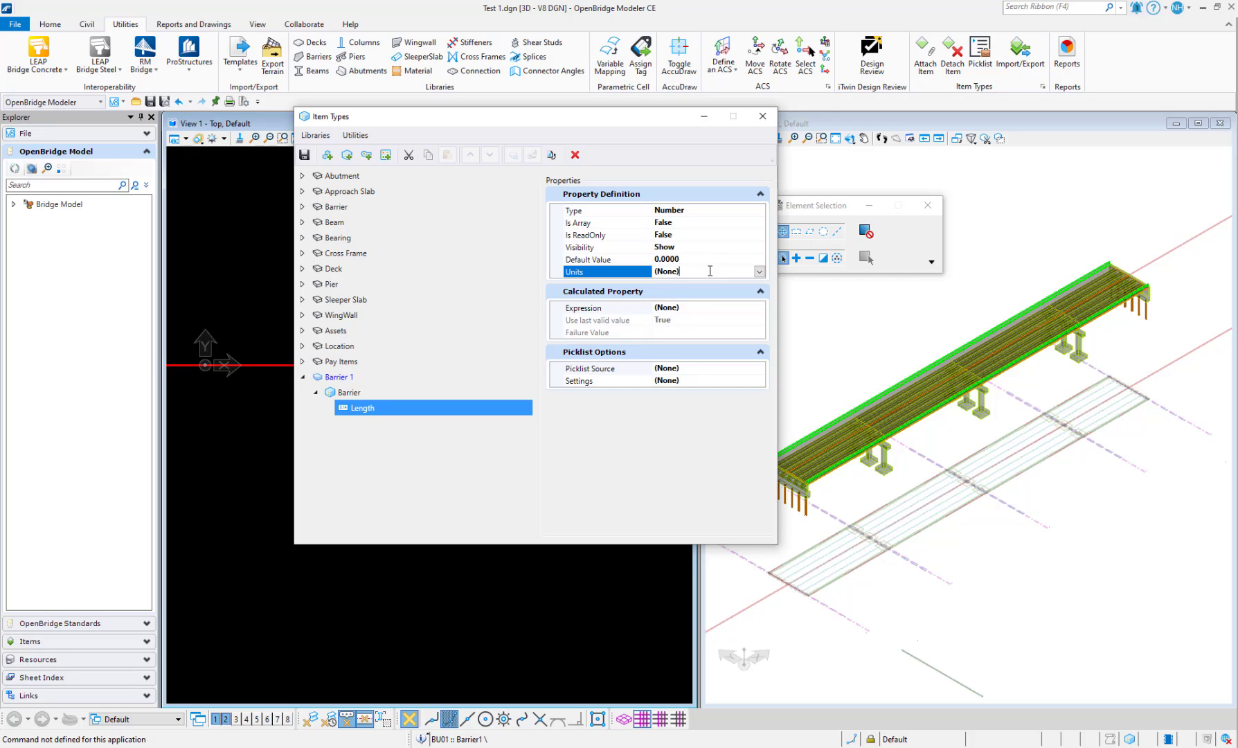
{"action": "left_click", "coordinate": [759, 273]}
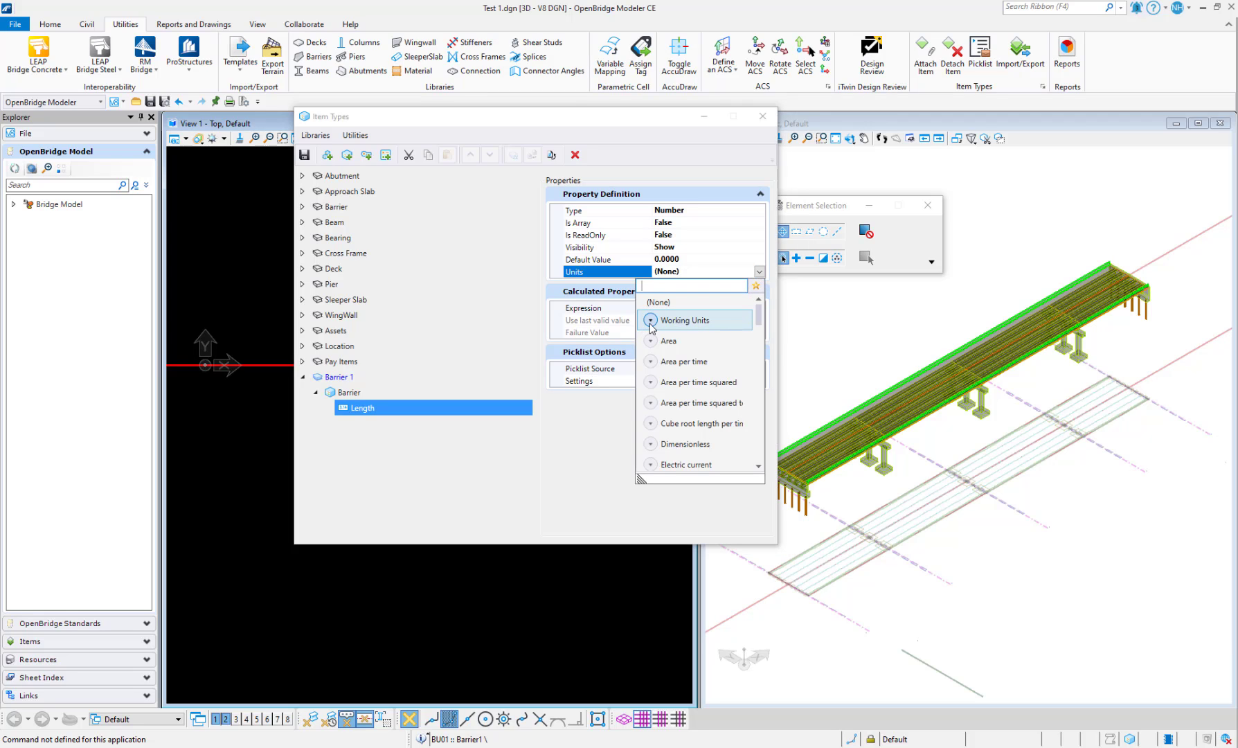
{"action": "left_click", "coordinate": [650, 320]}
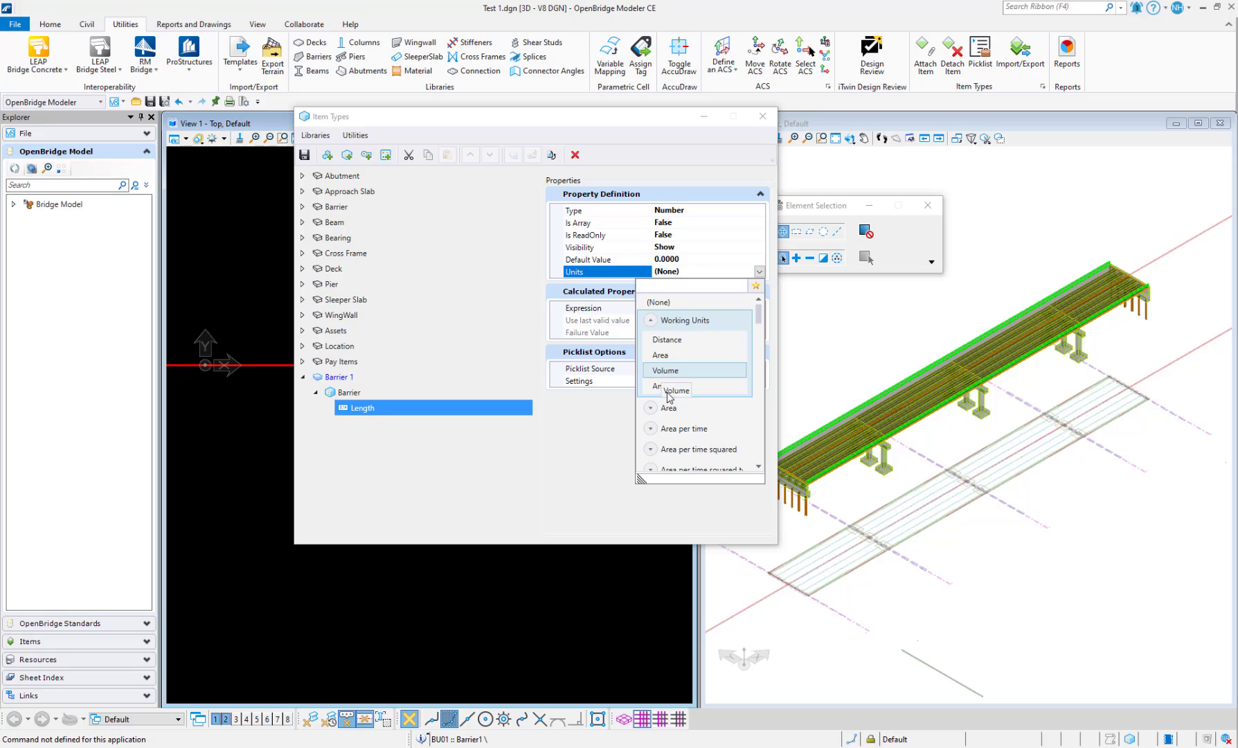
{"action": "left_click", "coordinate": [650, 320]}
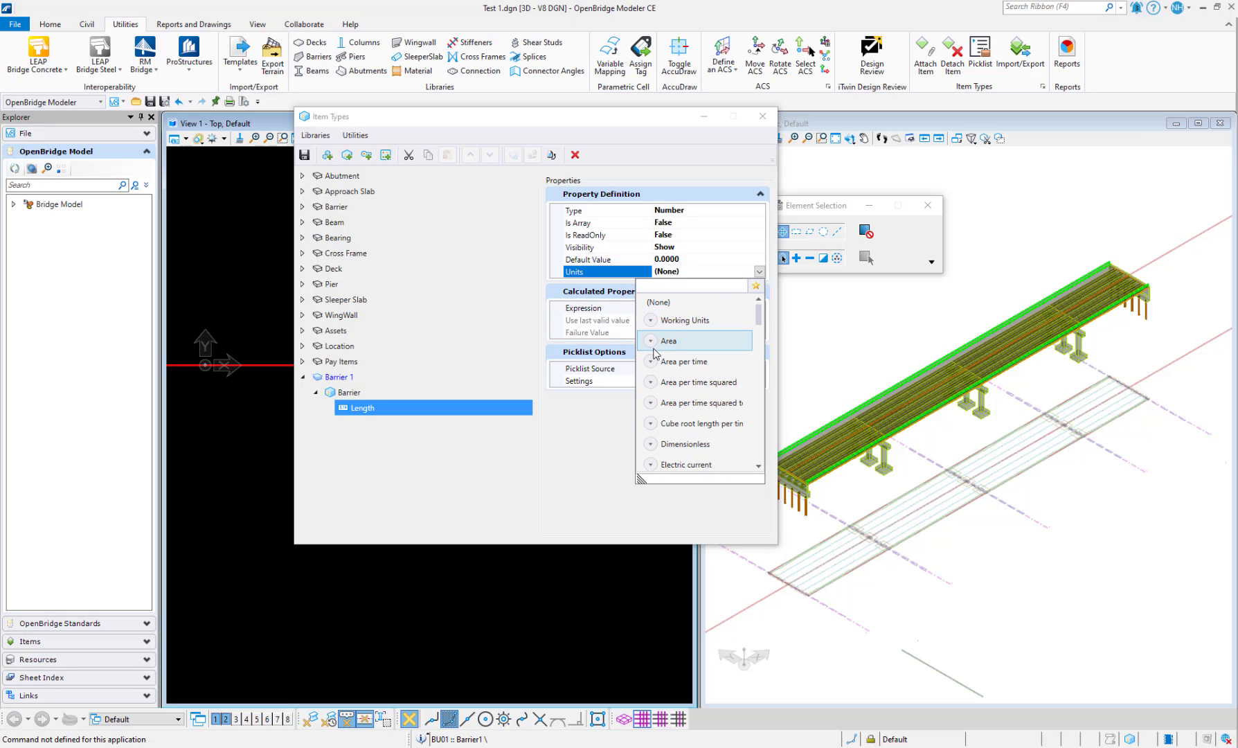
{"action": "left_click", "coordinate": [566, 457]}
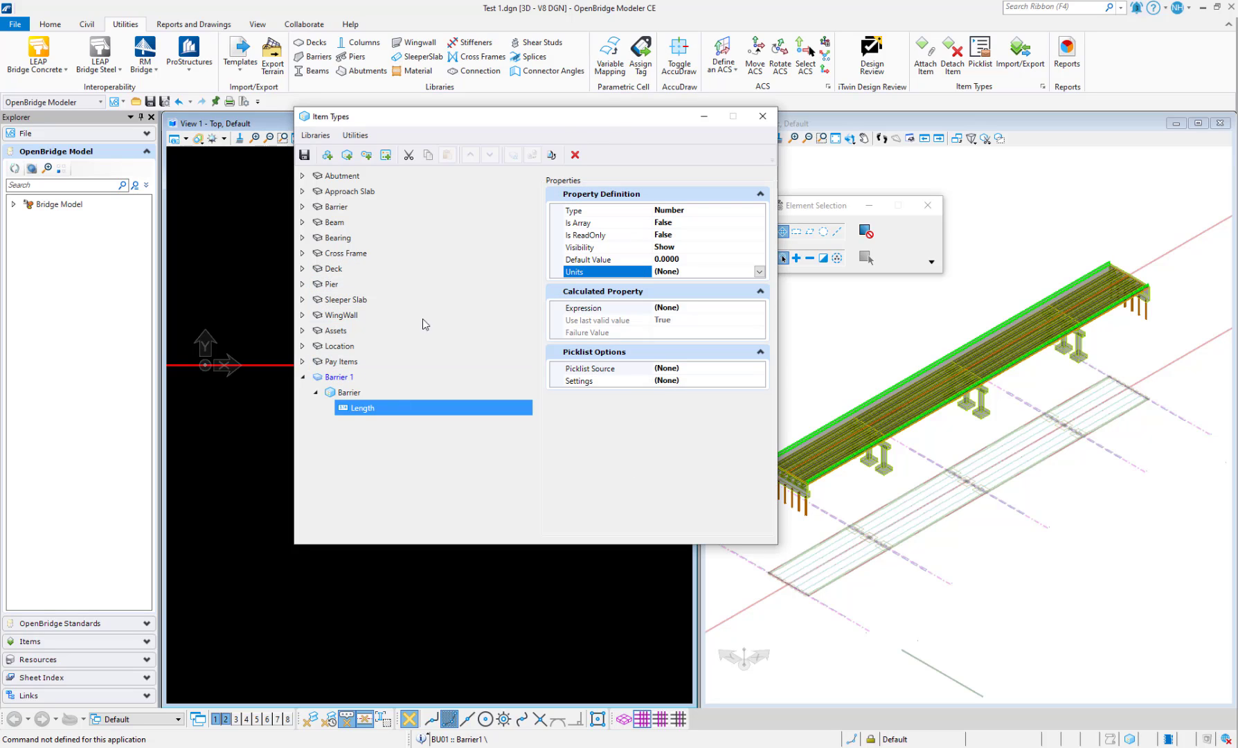
{"action": "left_click", "coordinate": [302, 284]}
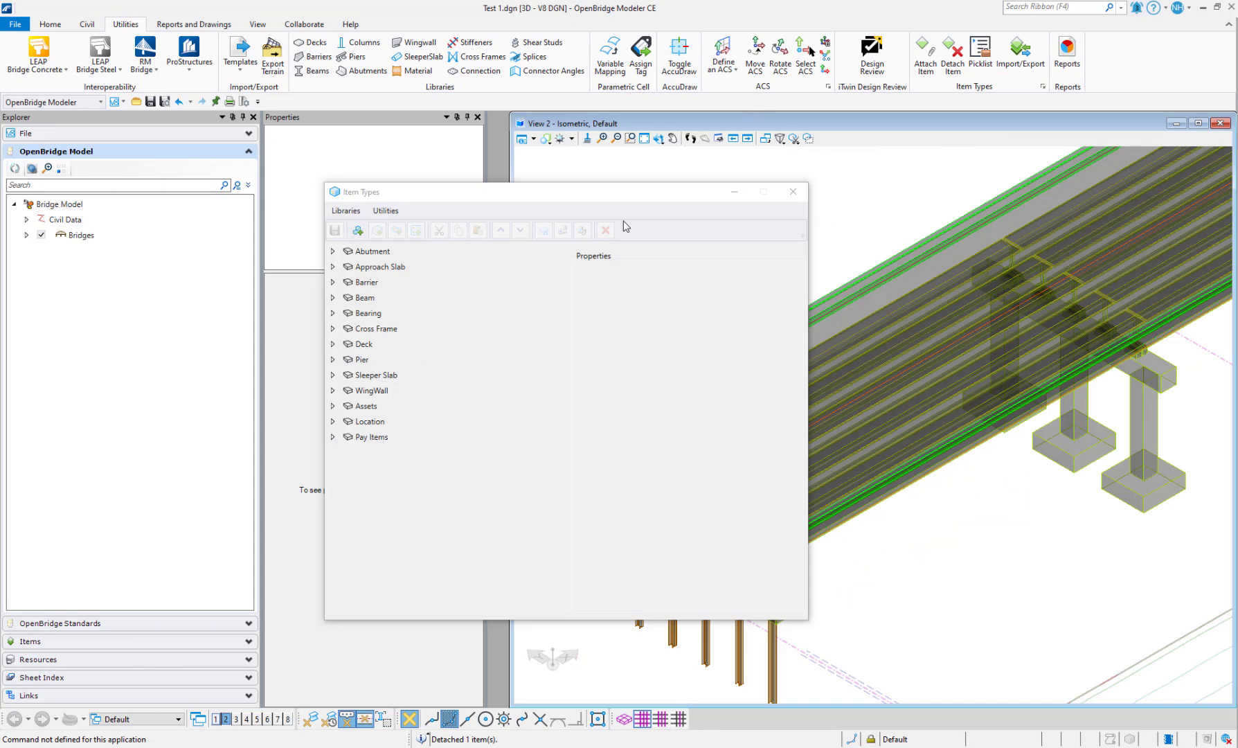
Switch to PowerPoint to view the Item Type slide outlining the Asset Library, and return to OpenBridge Modeler
{"action": "key", "text": "alt+Tab"}
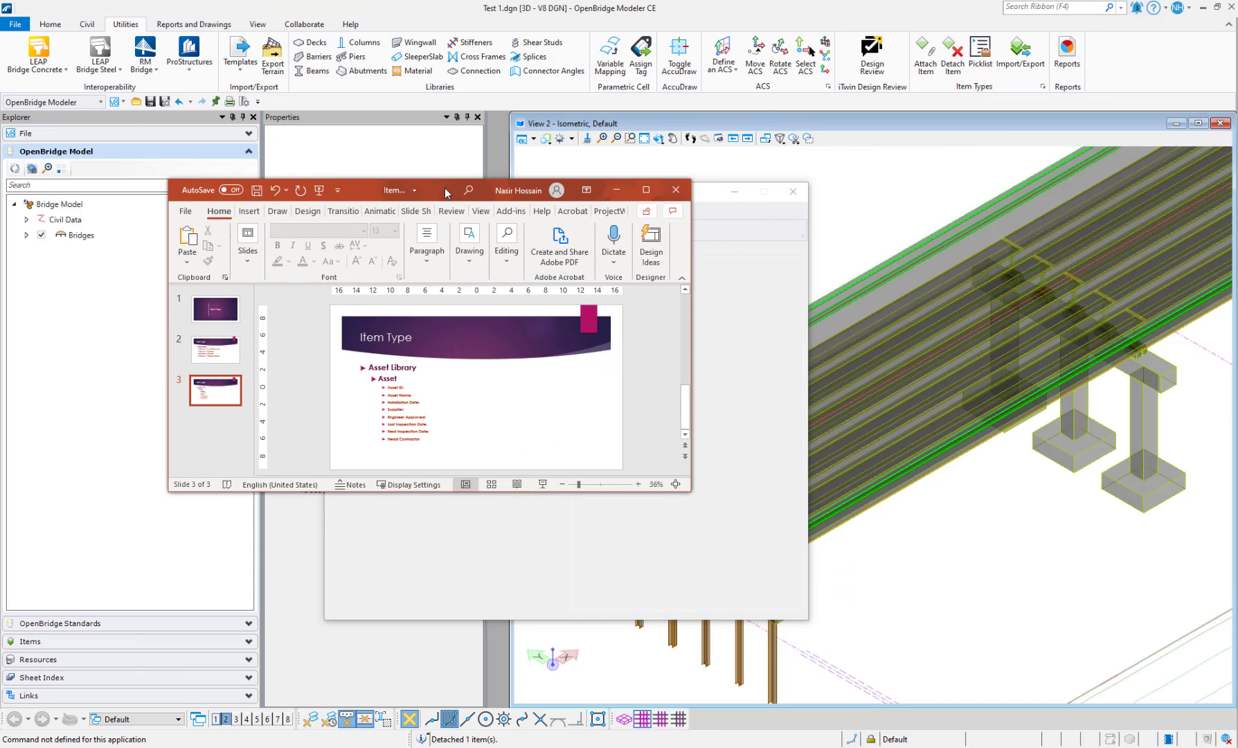
{"action": "left_click_drag", "start_coordinate": [655, 191], "coordinate": [697, 214]}
{"action": "left_click", "coordinate": [695, 213]}
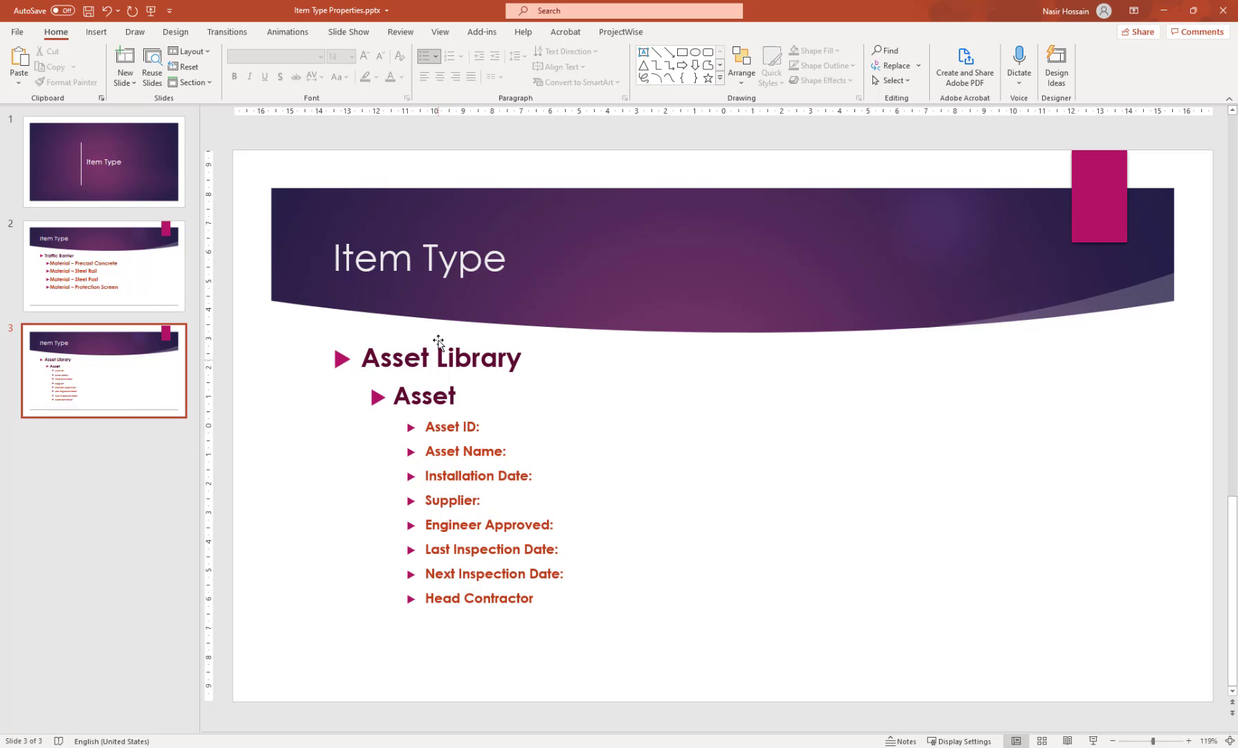
{"action": "key", "text": "alt+Tab"}
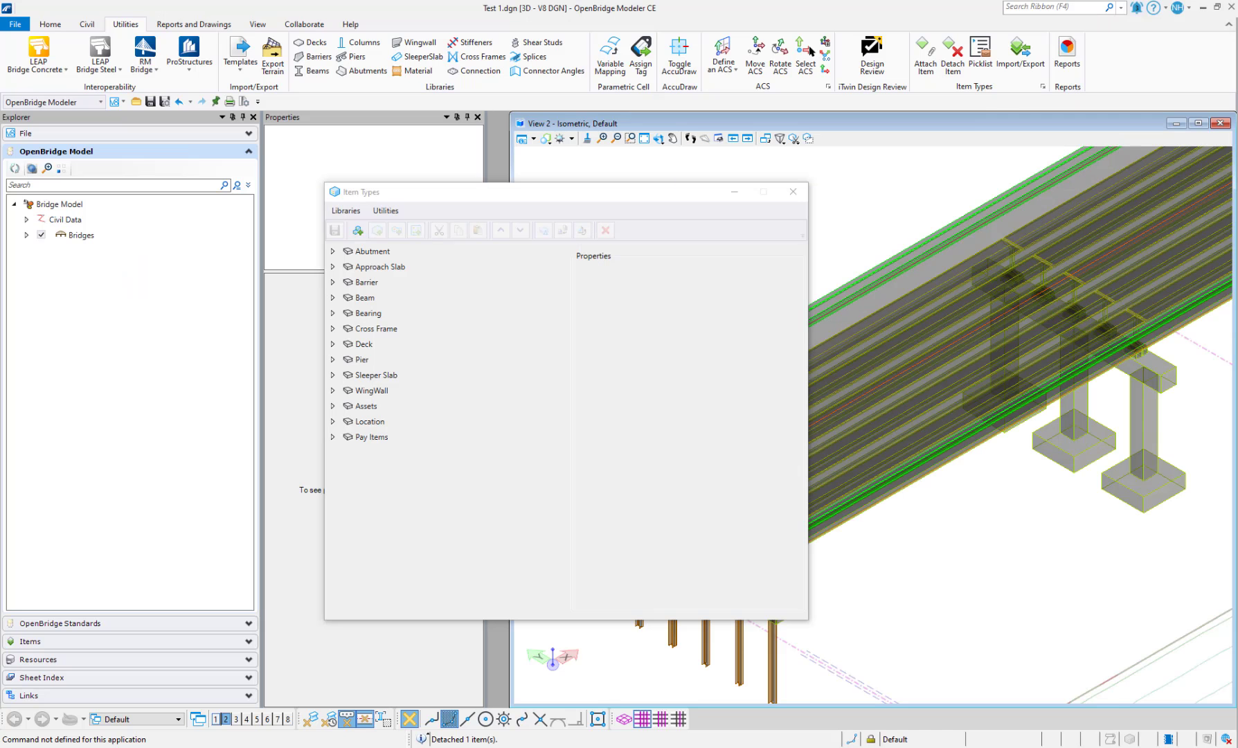
{"action": "key", "text": "alt+Tab"}
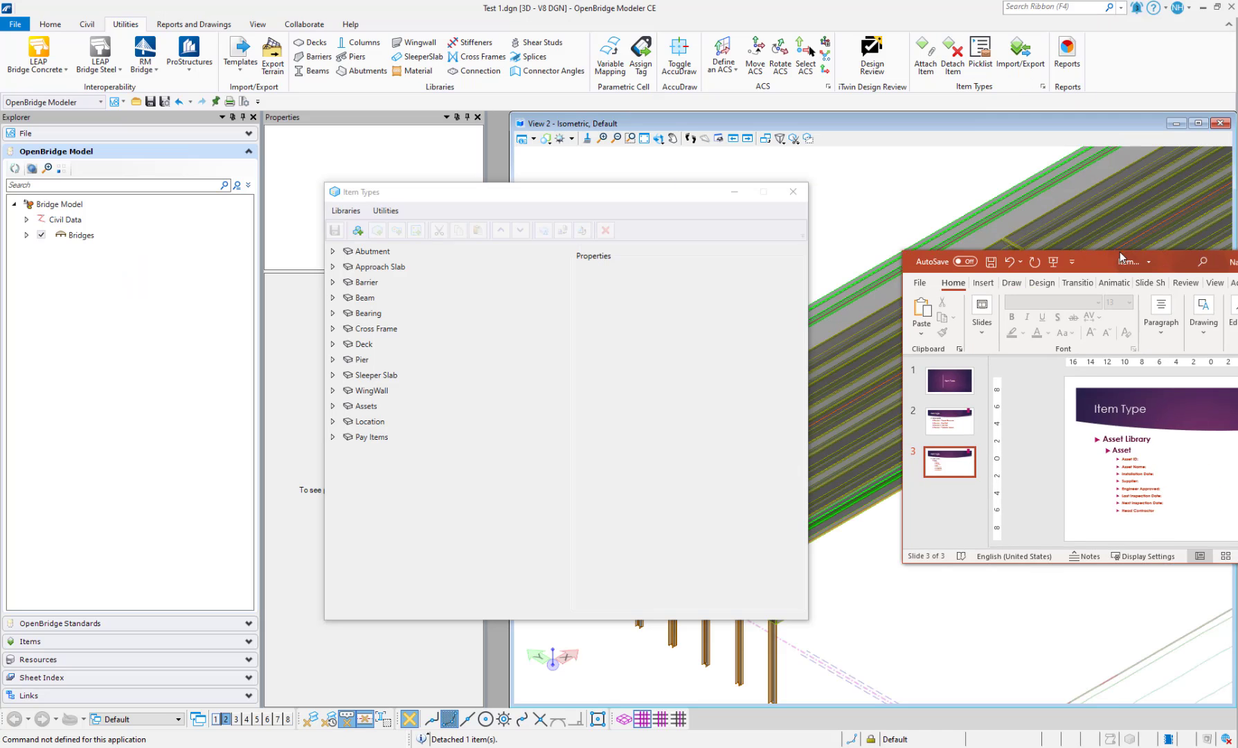
{"action": "key", "text": "alt+Tab"}
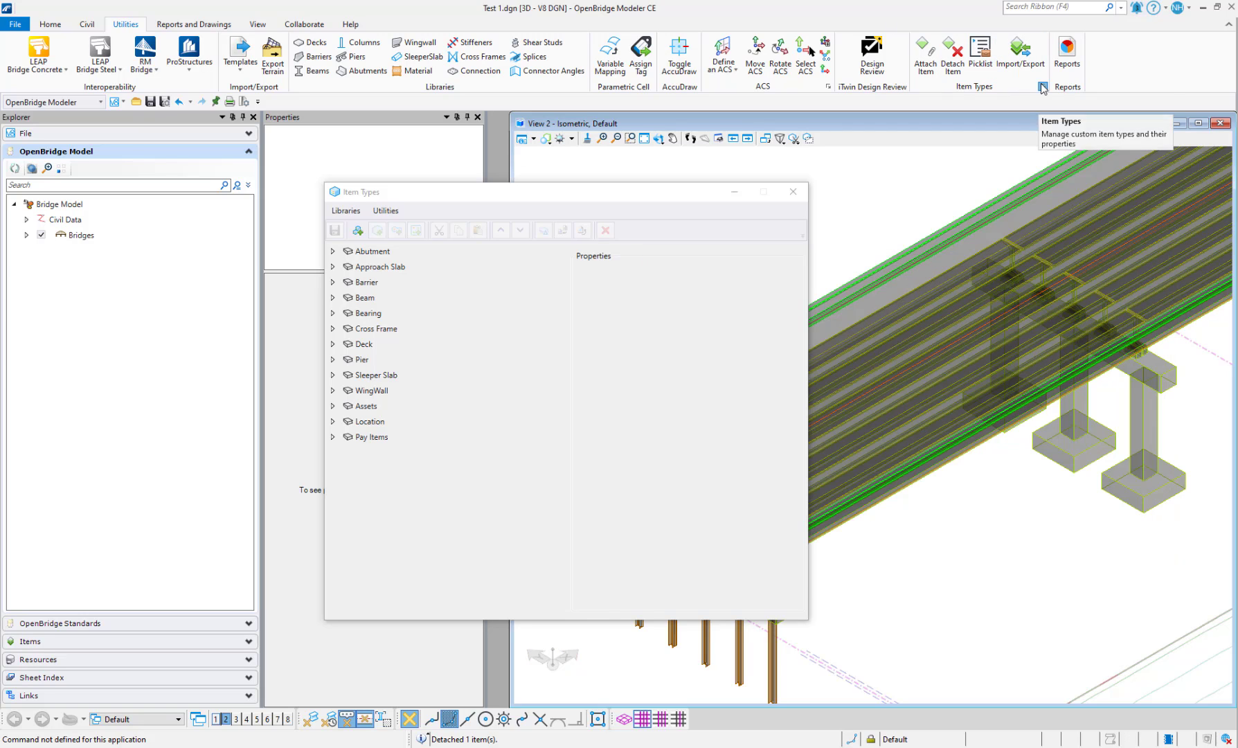
Open the Item Types manager and create a new library named Asset Library
{"action": "left_click", "coordinate": [1042, 87]}
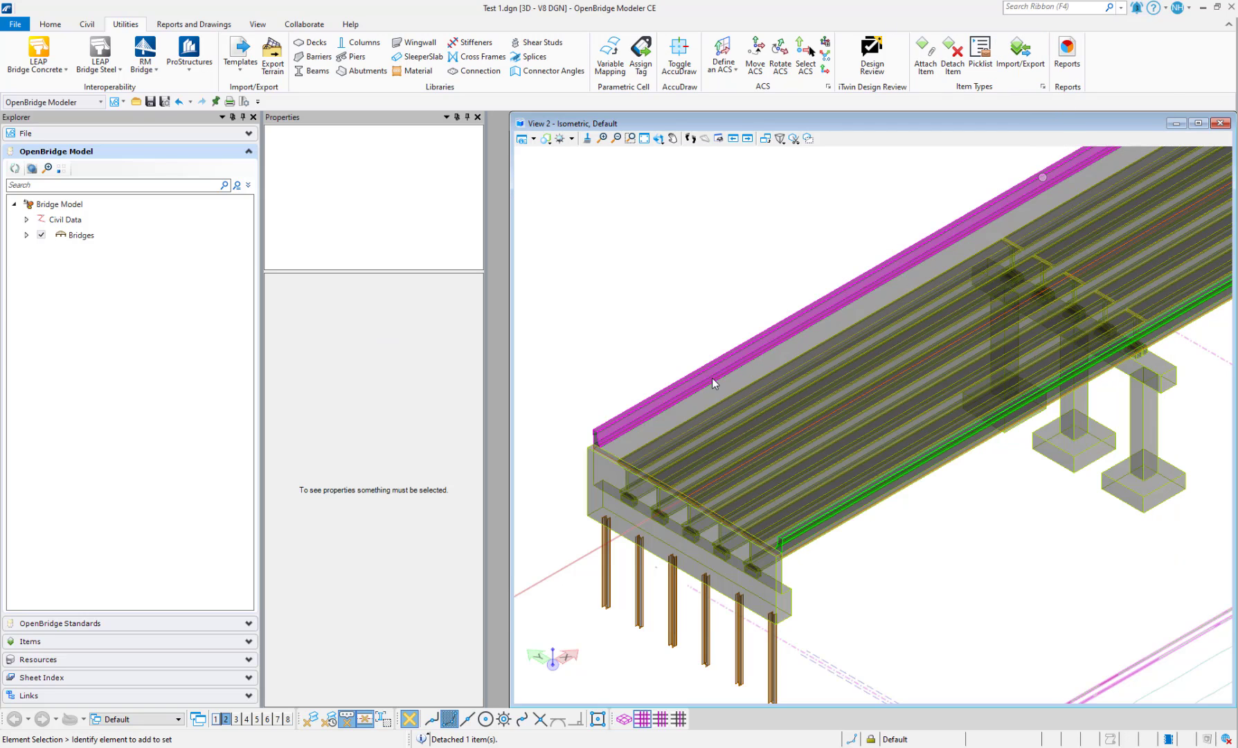
{"action": "left_click", "coordinate": [1043, 88]}
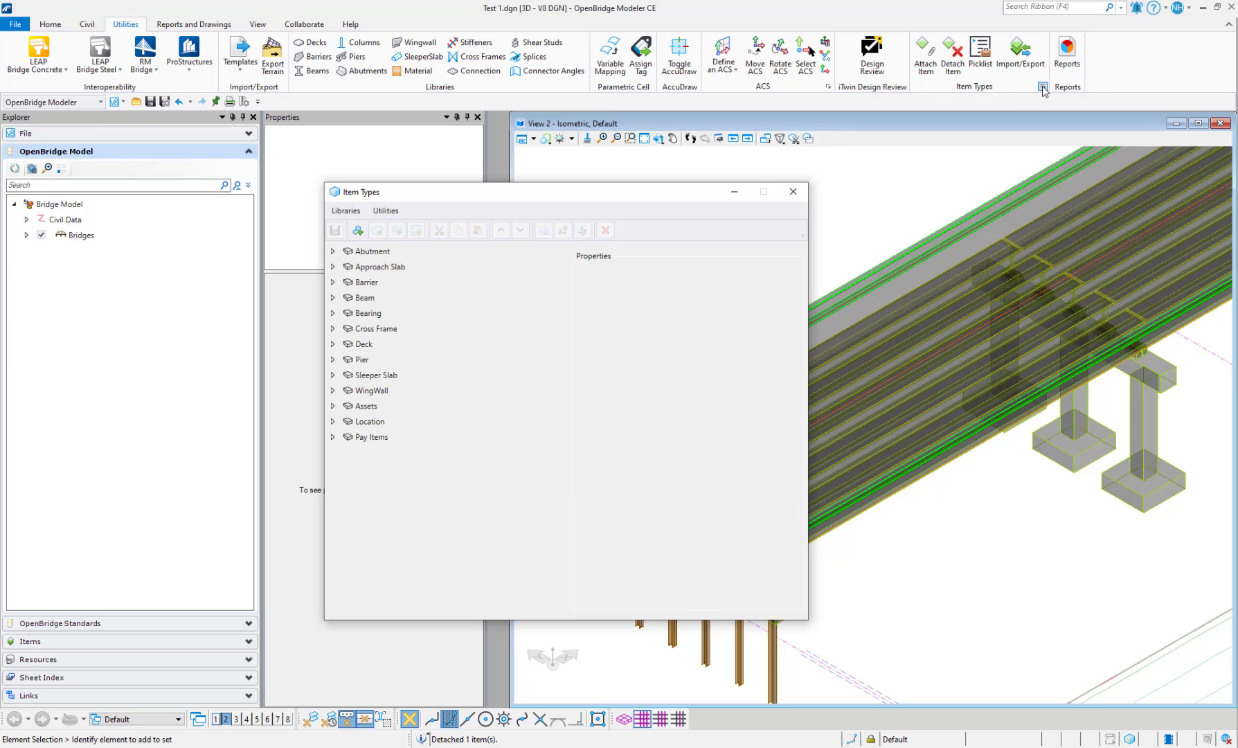
{"action": "left_click", "coordinate": [358, 233]}
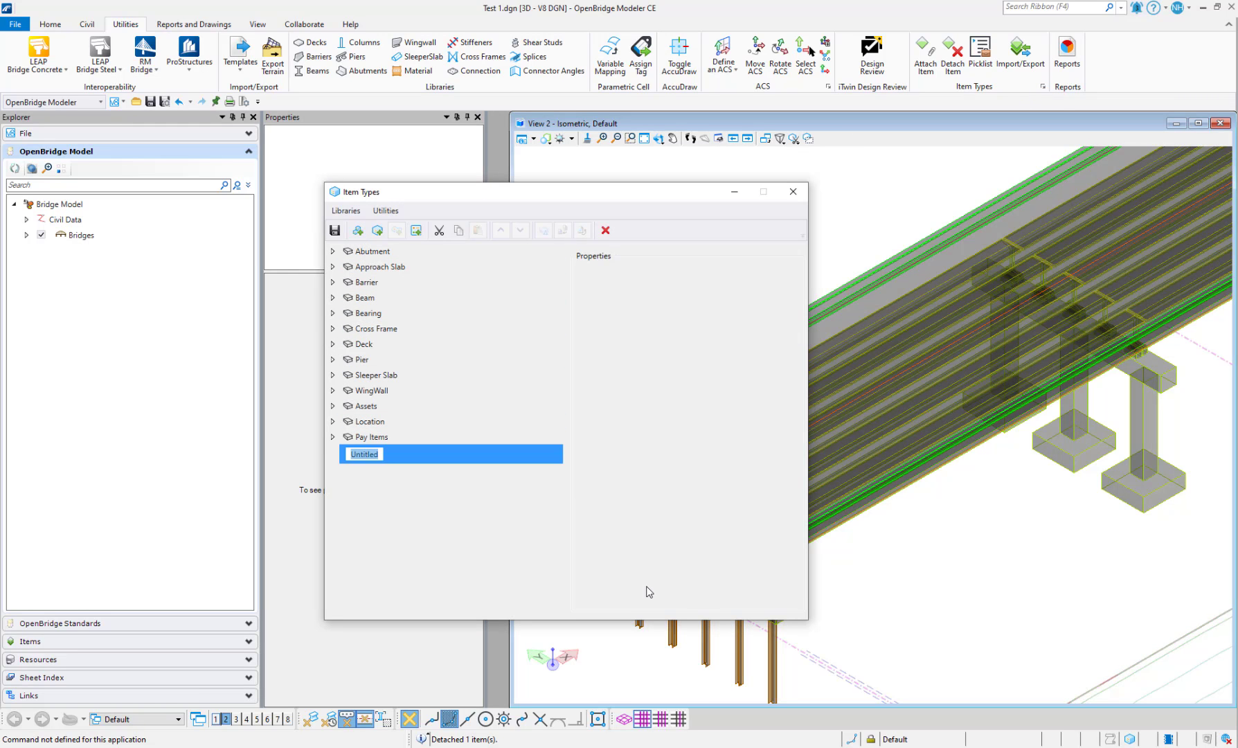
{"action": "type", "text": "Asset Library"}
{"action": "left_click", "coordinate": [407, 528]}
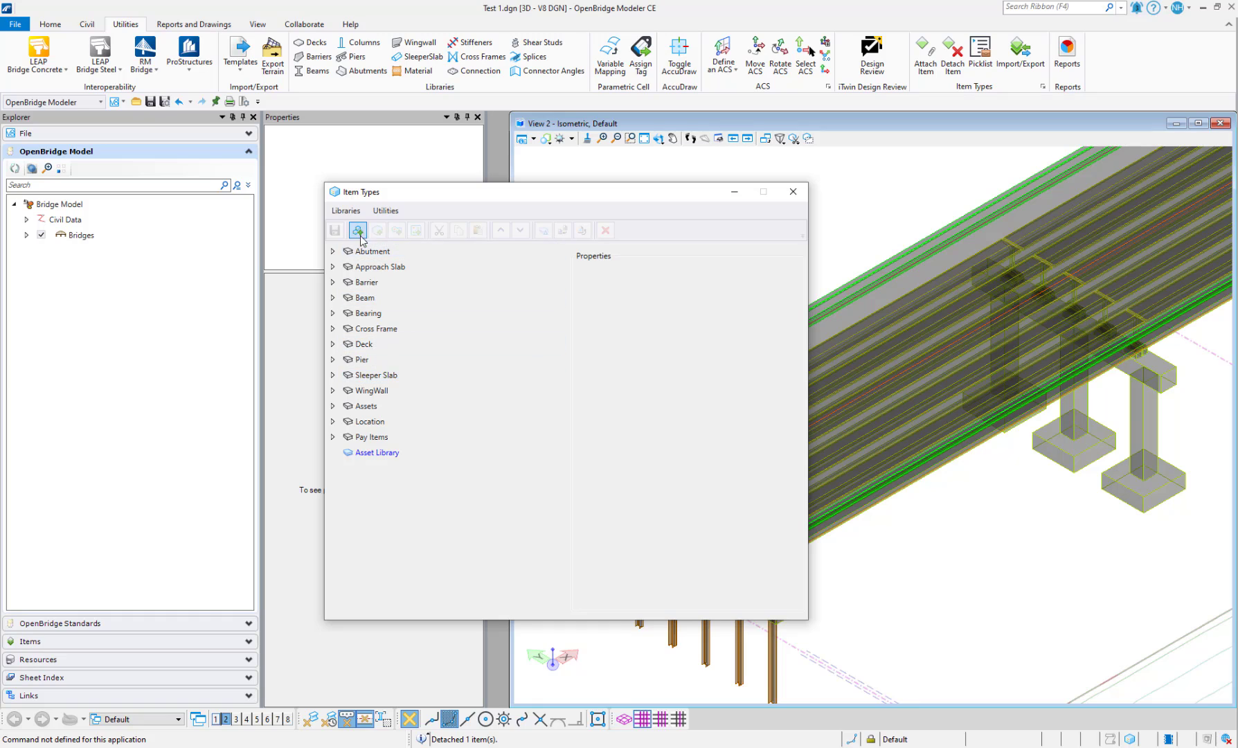
Add an item type named Asset to the Asset Library and select it
{"action": "left_click", "coordinate": [393, 453]}
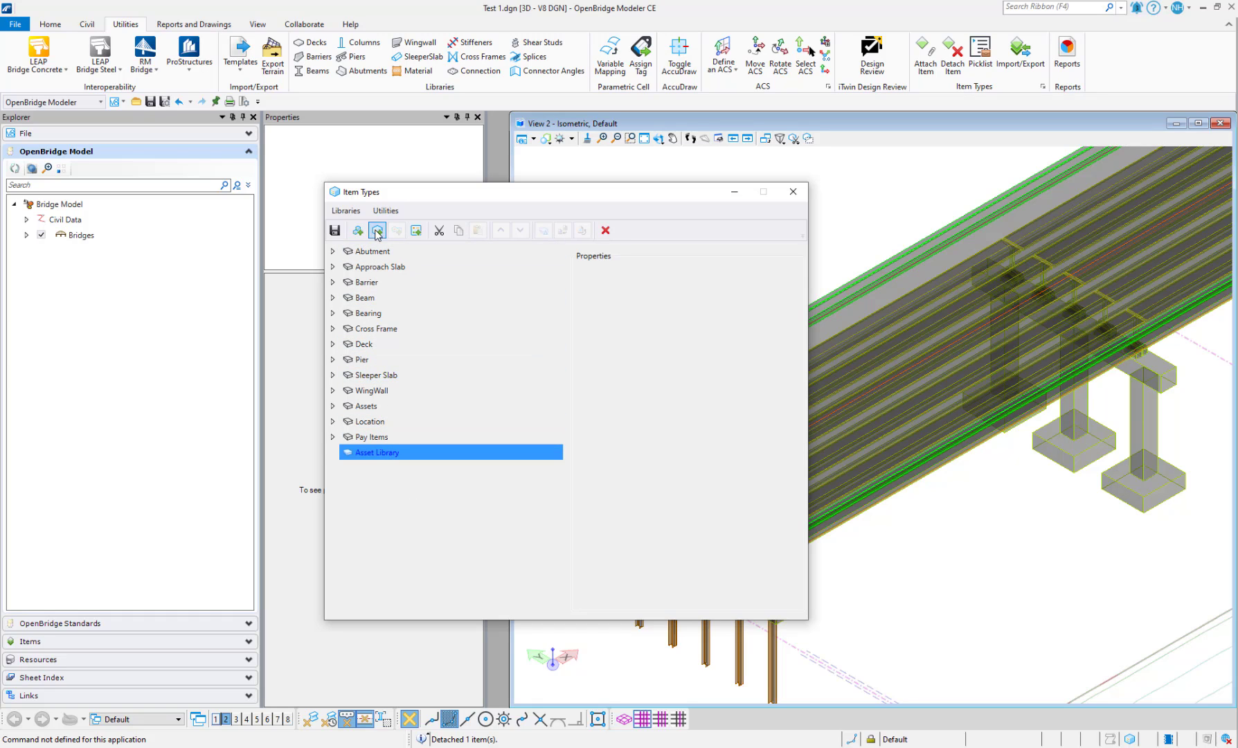
{"action": "left_click", "coordinate": [377, 229]}
{"action": "type", "text": "Asset"}
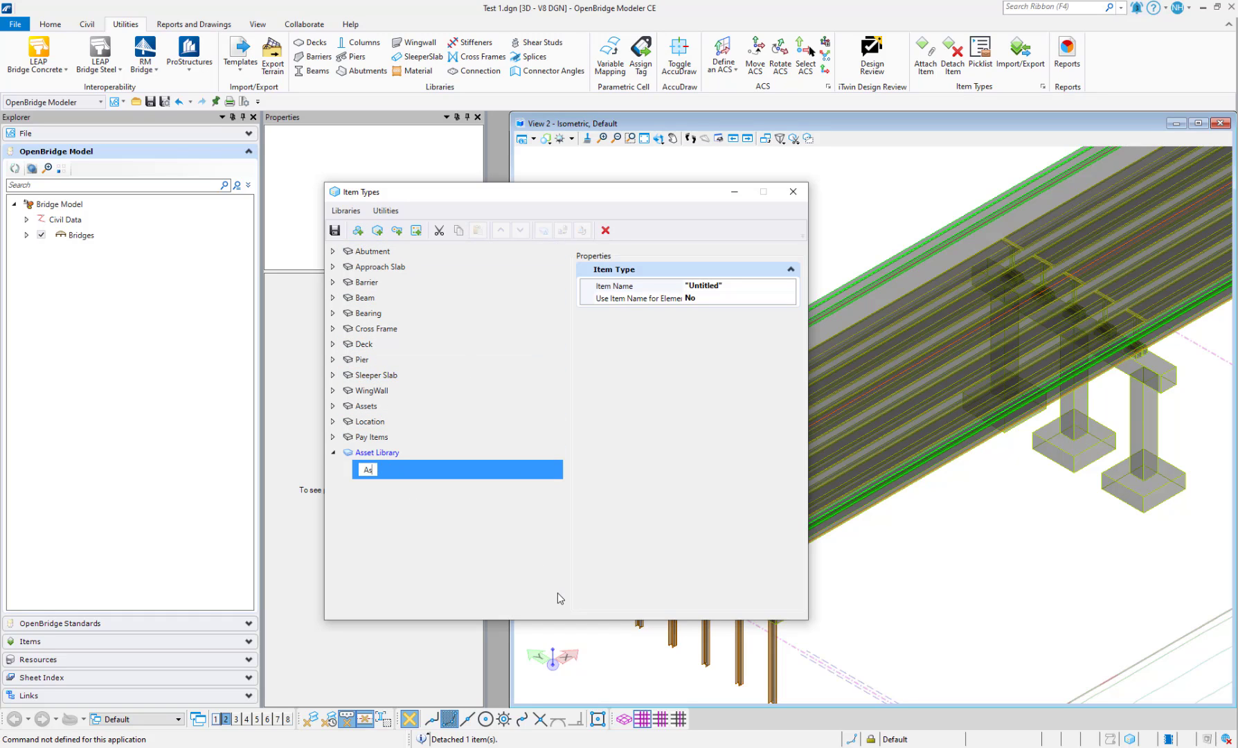
{"action": "left_click", "coordinate": [510, 560]}
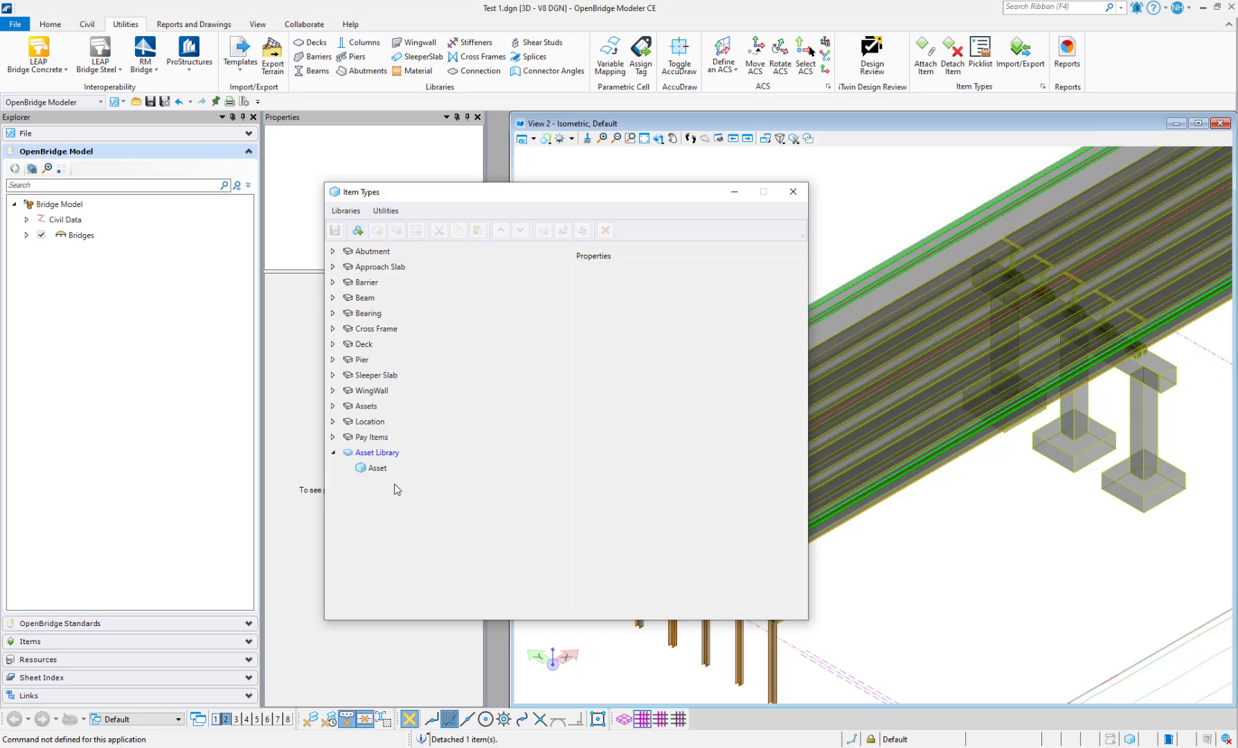
{"action": "left_click", "coordinate": [389, 470]}
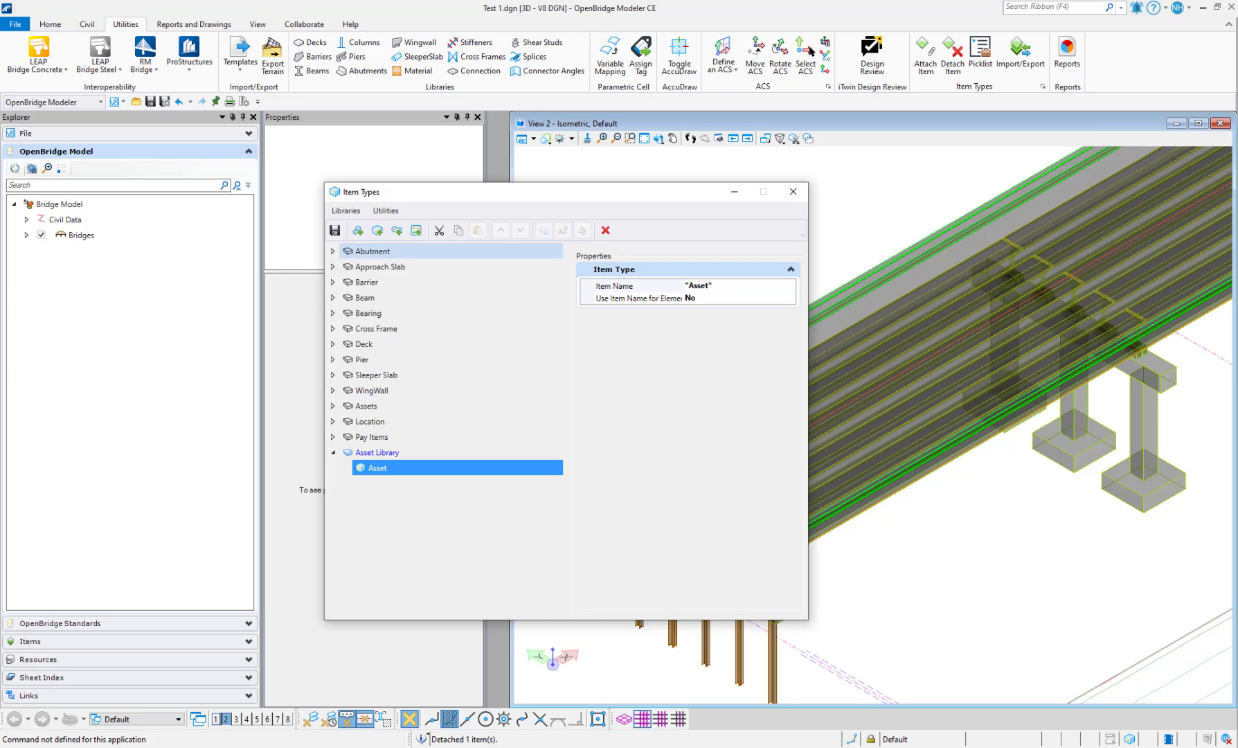
Check the list of planned asset properties on the PowerPoint slide, and return to the Item Types manager
{"action": "key", "text": "alt+Tab"}
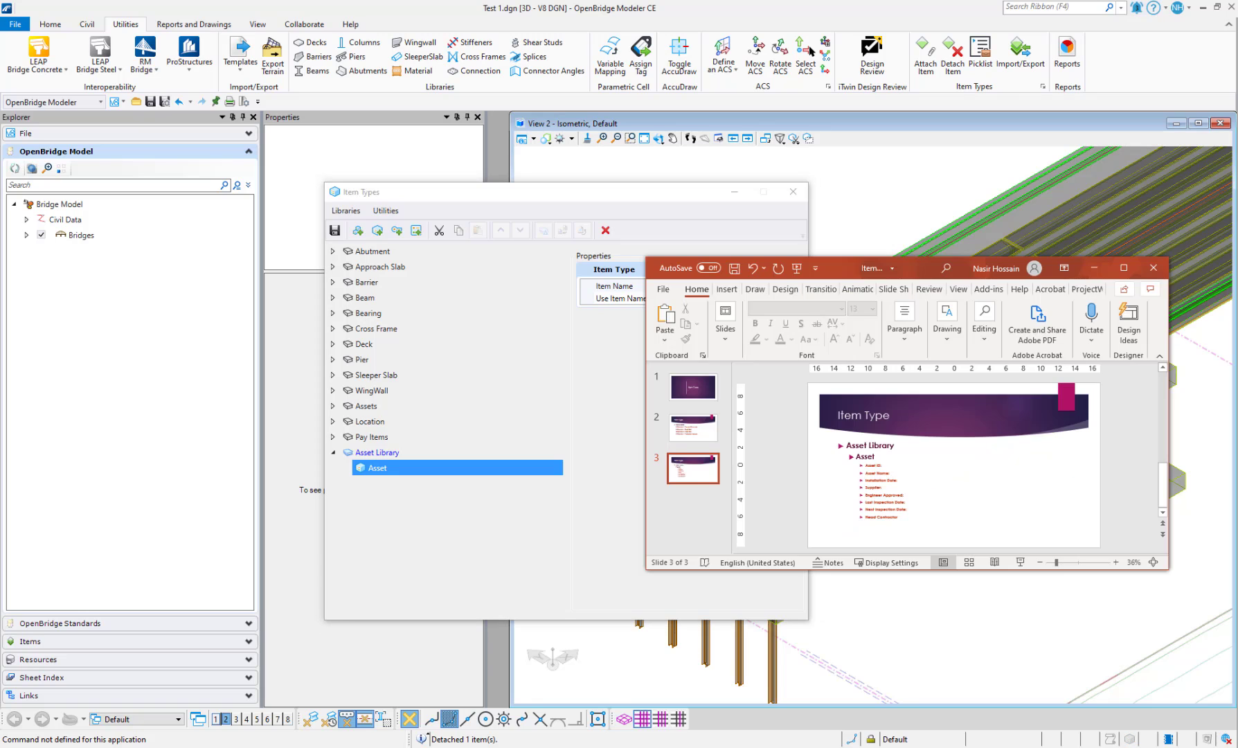
{"action": "left_click", "coordinate": [1117, 272]}
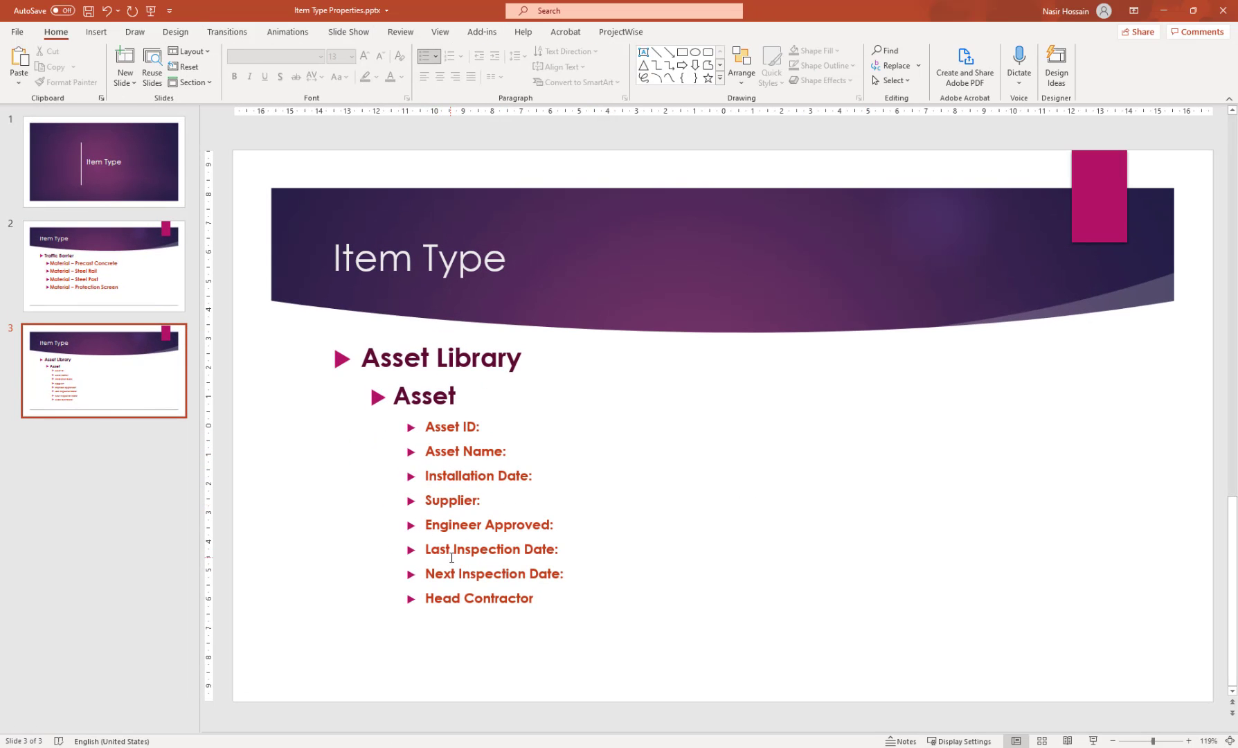
{"action": "left_click", "coordinate": [1163, 10]}
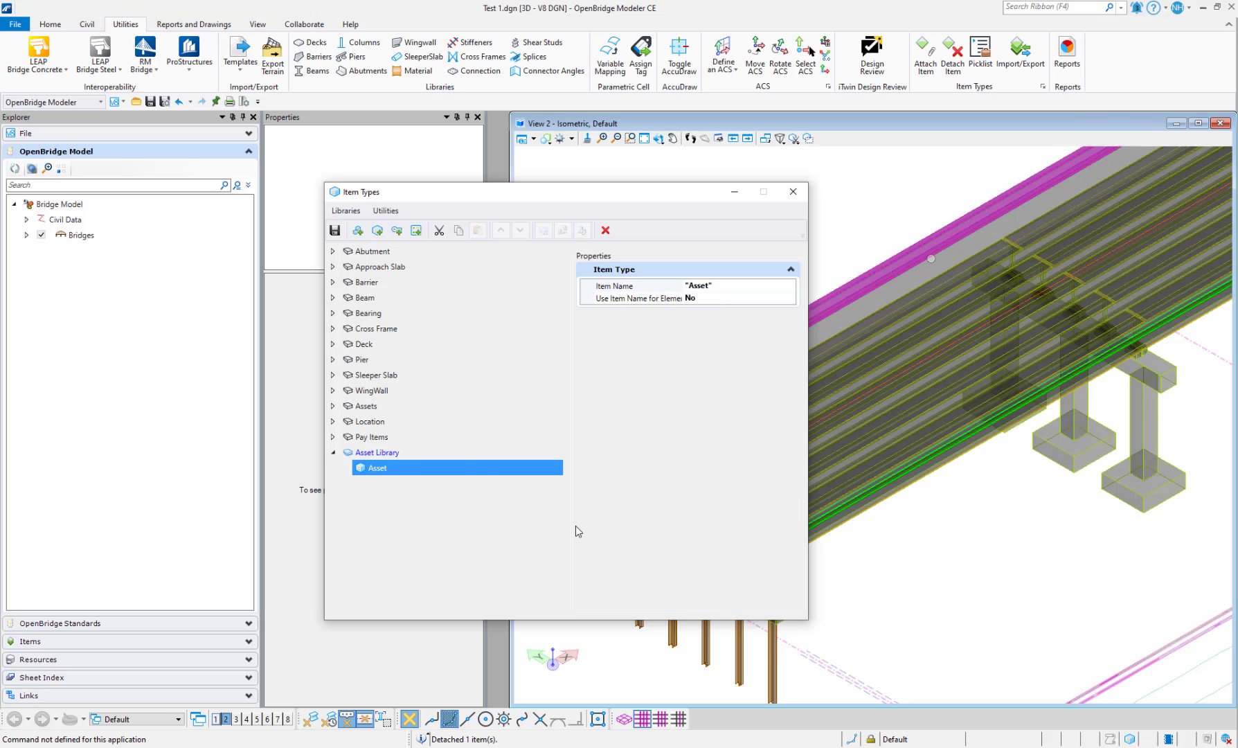
Add a property named Asset ID to the Asset item type
{"action": "left_click", "coordinate": [397, 230]}
{"action": "type", "text": "Asset "}
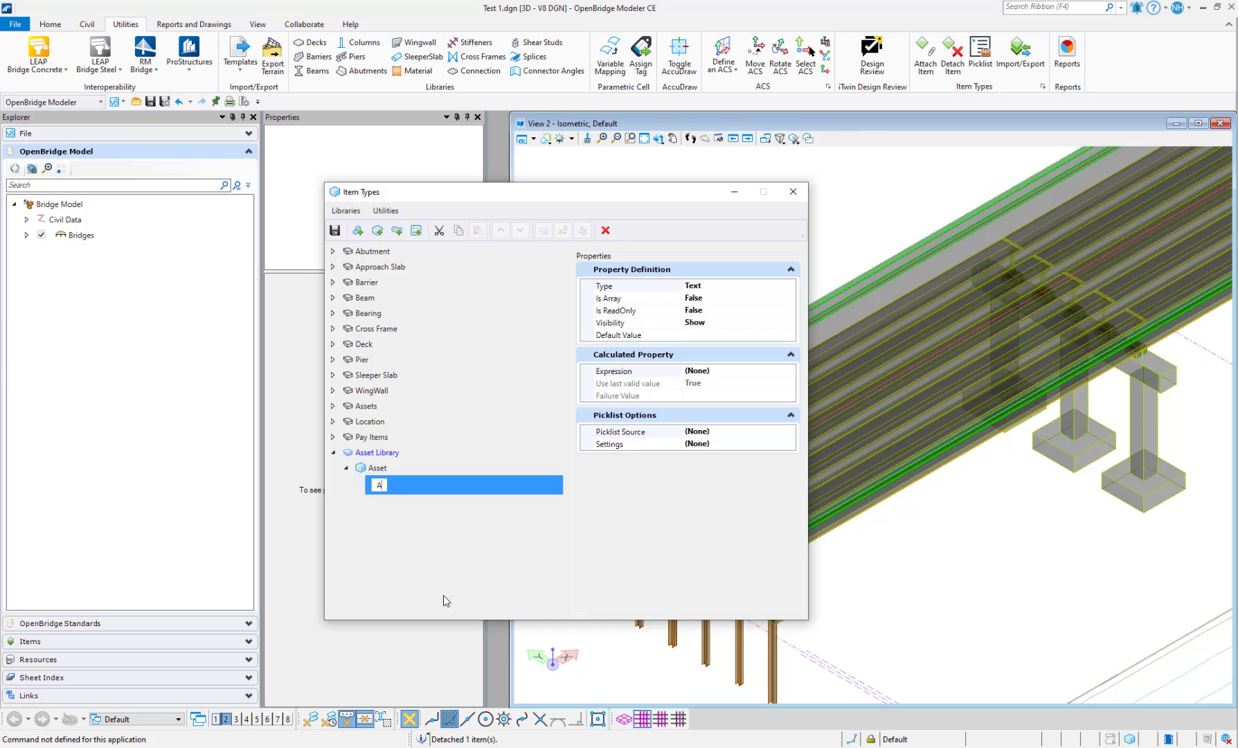
{"action": "type", "text": "ID"}
{"action": "left_click", "coordinate": [432, 572]}
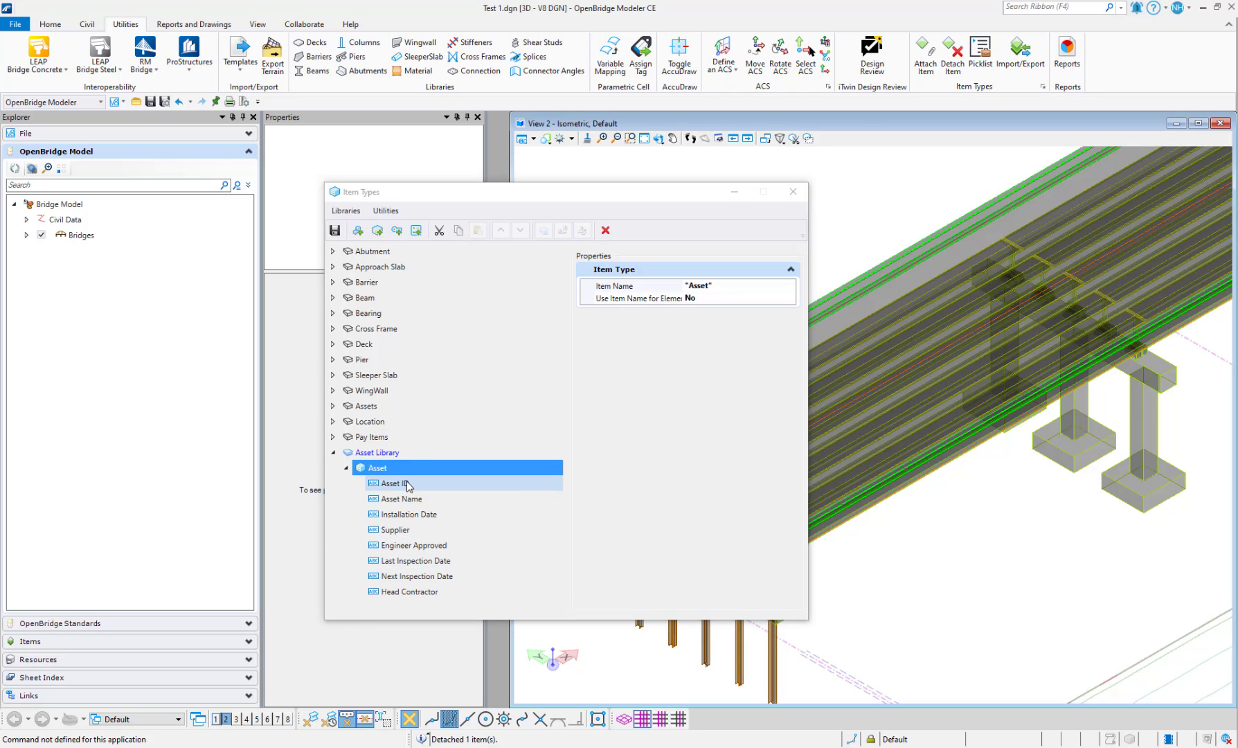
Look through the Asset item type's properties and the data types offered for Asset ID, keeping Text
{"action": "left_click", "coordinate": [406, 483]}
{"action": "left_click", "coordinate": [409, 593]}
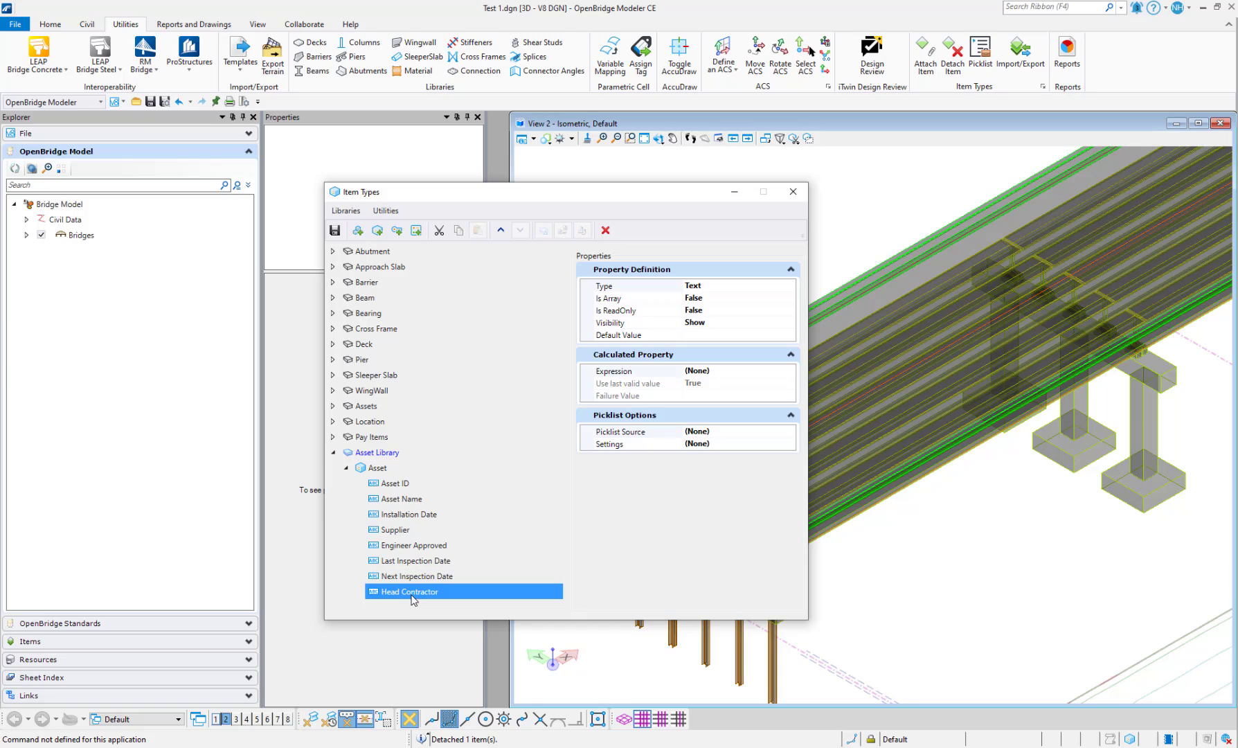
{"action": "left_click", "coordinate": [394, 486]}
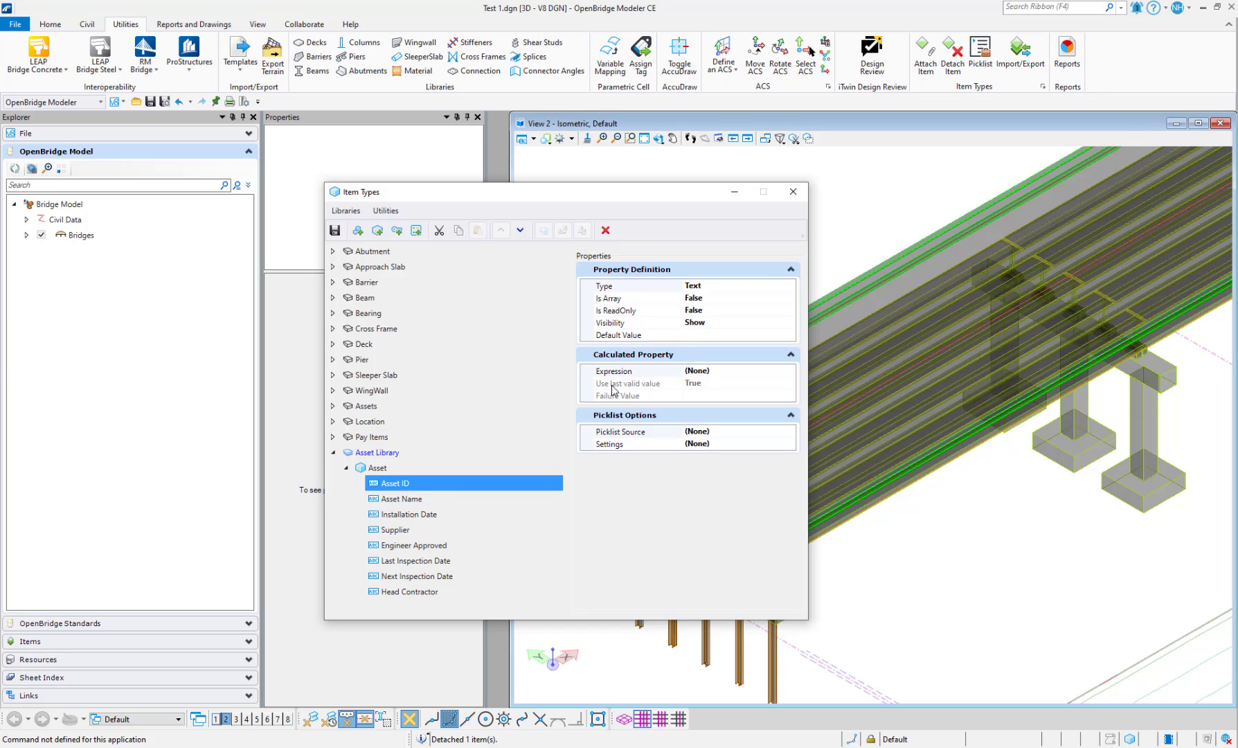
{"action": "left_click", "coordinate": [774, 287]}
{"action": "left_click", "coordinate": [790, 286]}
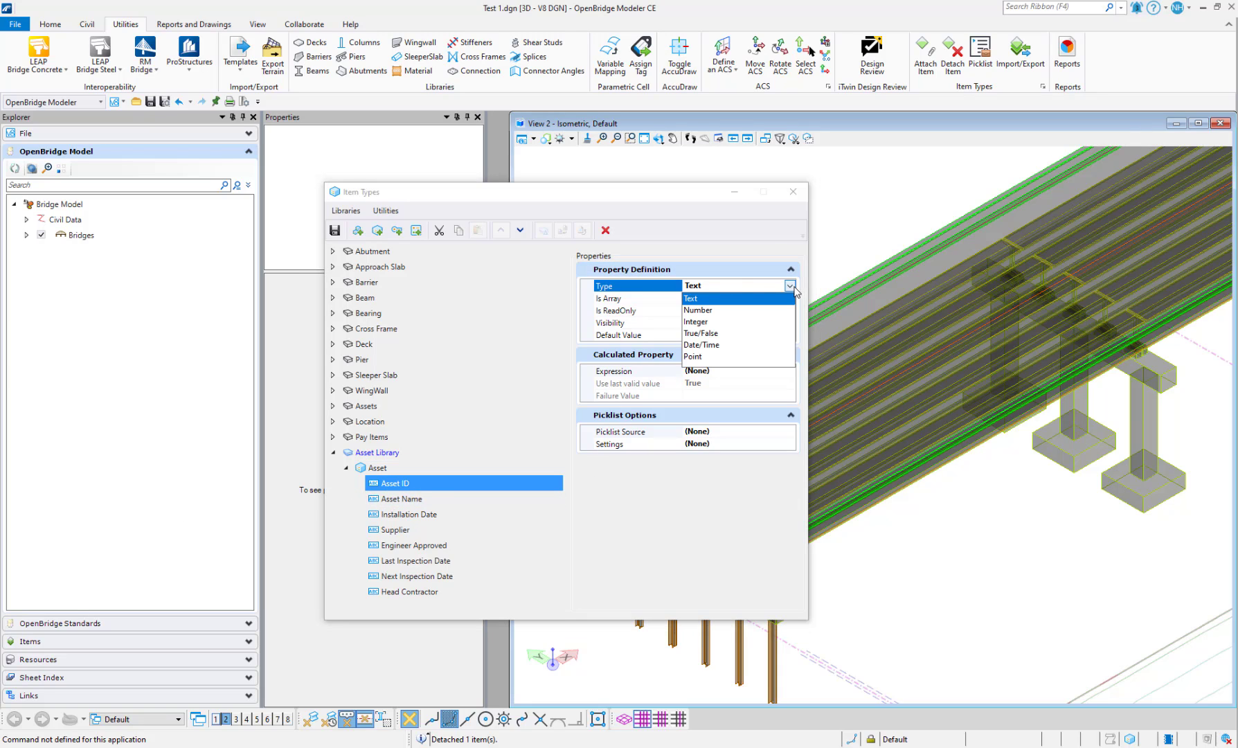
{"action": "left_click", "coordinate": [705, 300]}
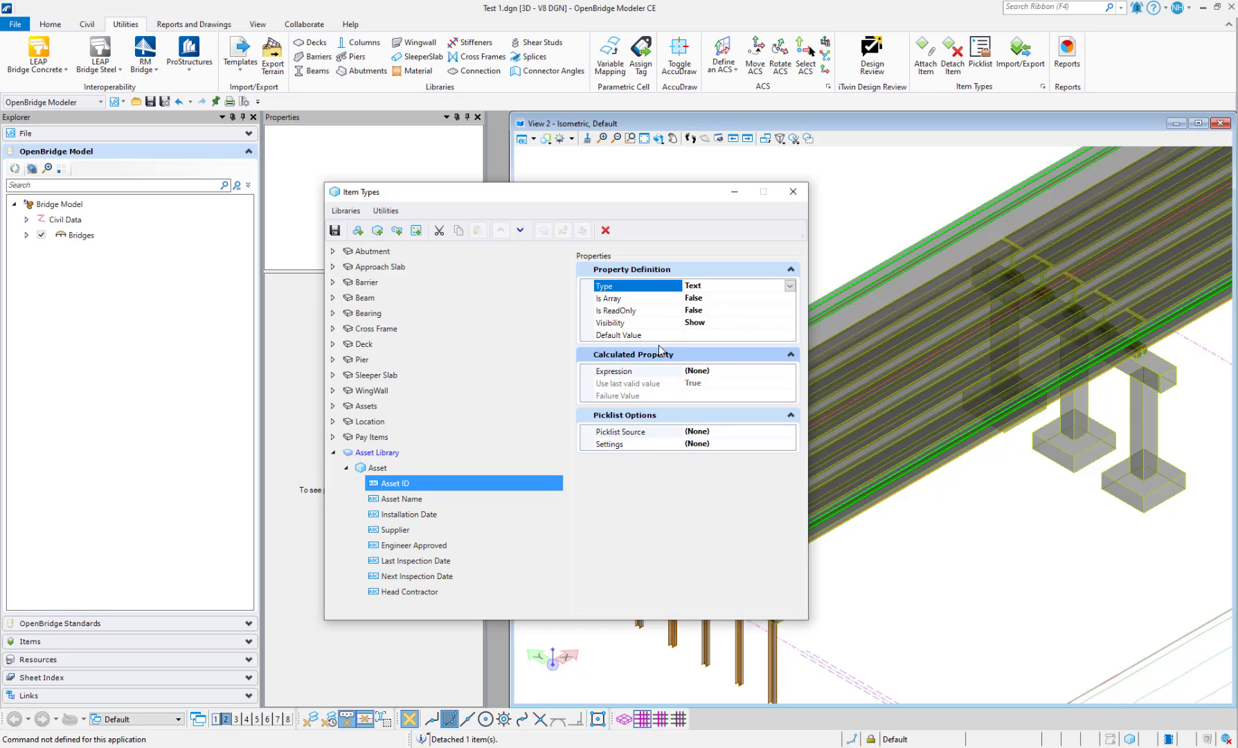
Set the Installation Date property's type to Date/Time
{"action": "left_click", "coordinate": [415, 498]}
{"action": "left_click", "coordinate": [425, 514]}
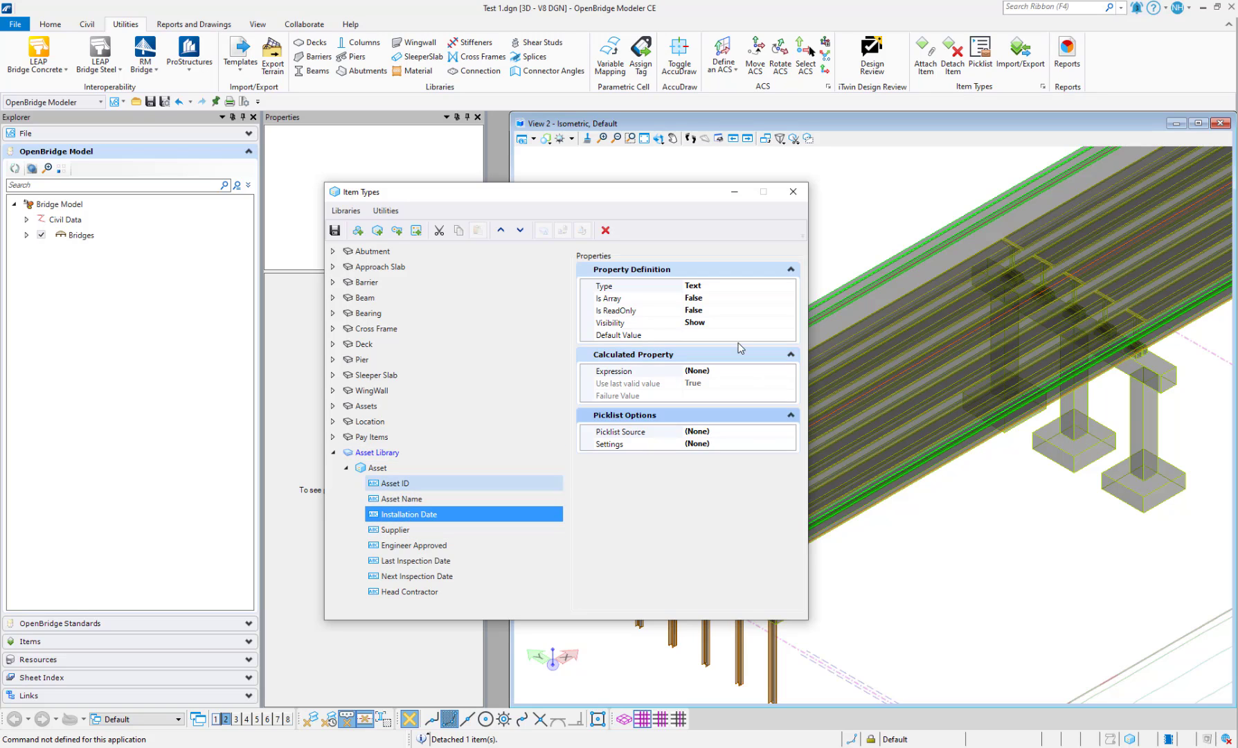
{"action": "left_click", "coordinate": [751, 288]}
{"action": "left_click", "coordinate": [790, 286]}
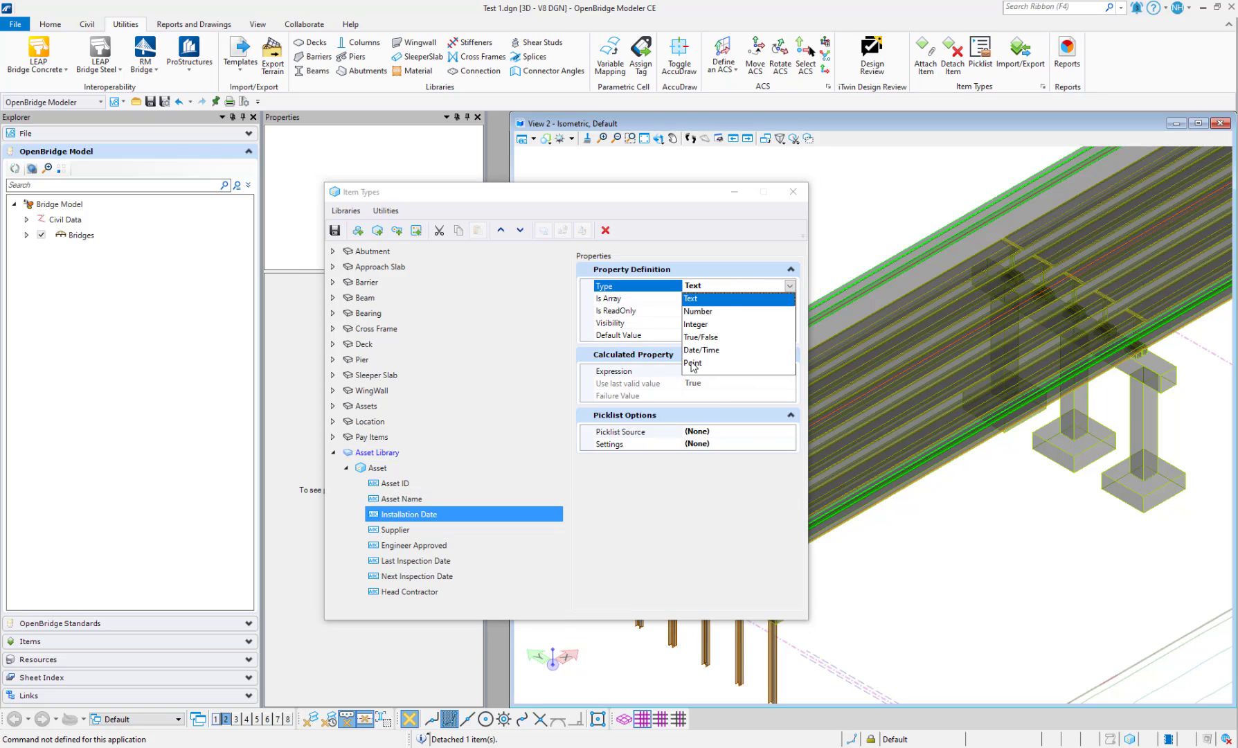
{"action": "left_click", "coordinate": [694, 352]}
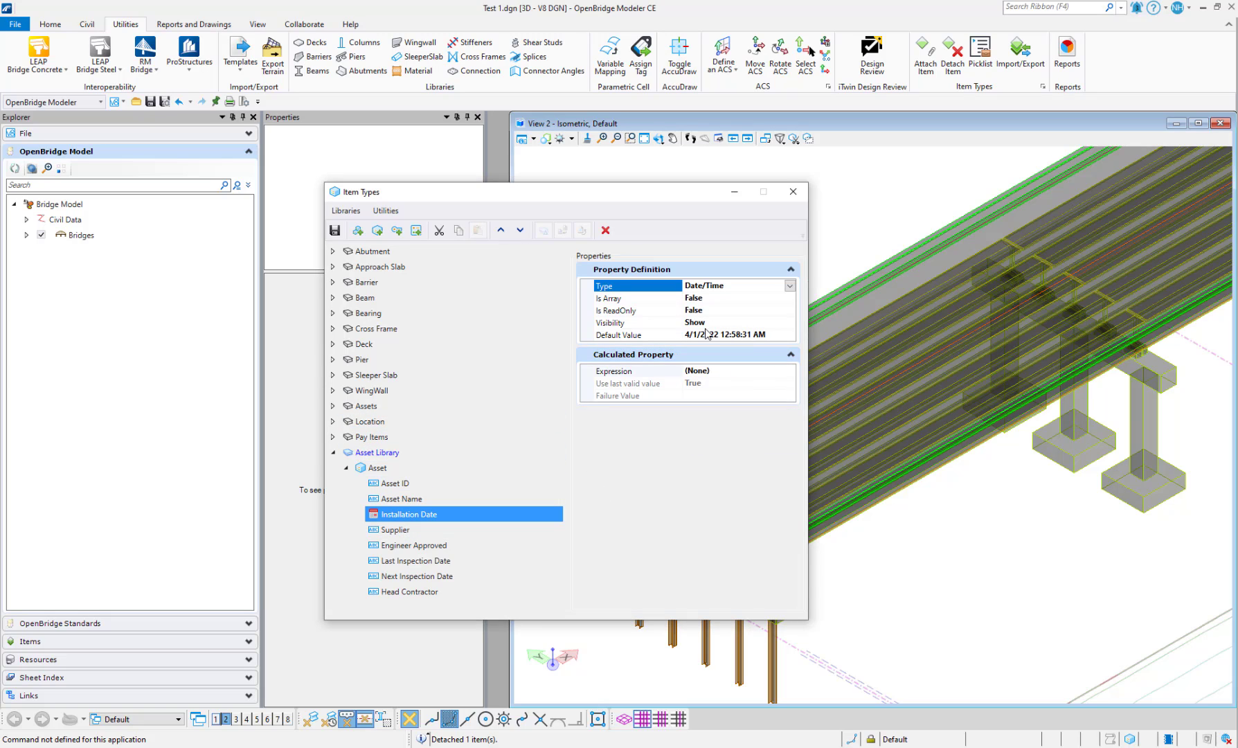
Set the Last Inspection Date property's type to Date/Time
{"action": "left_click", "coordinate": [434, 531]}
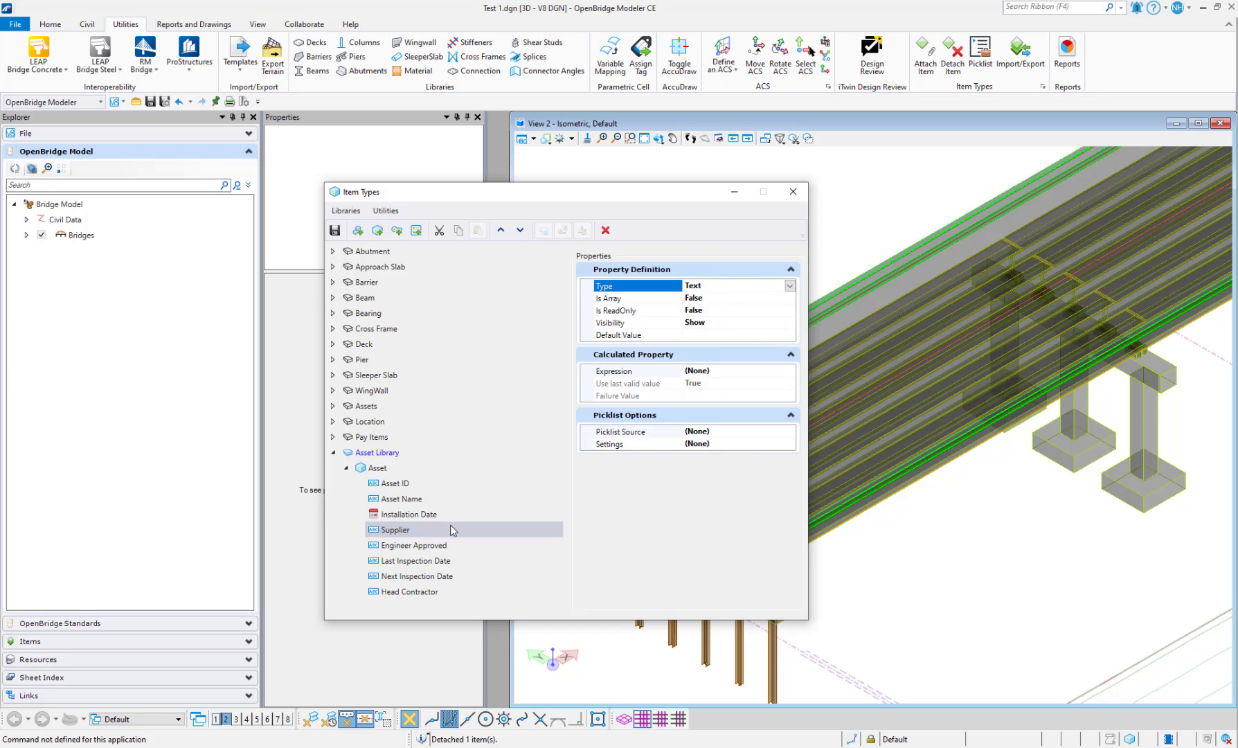
{"action": "left_click", "coordinate": [439, 545]}
{"action": "left_click", "coordinate": [431, 561]}
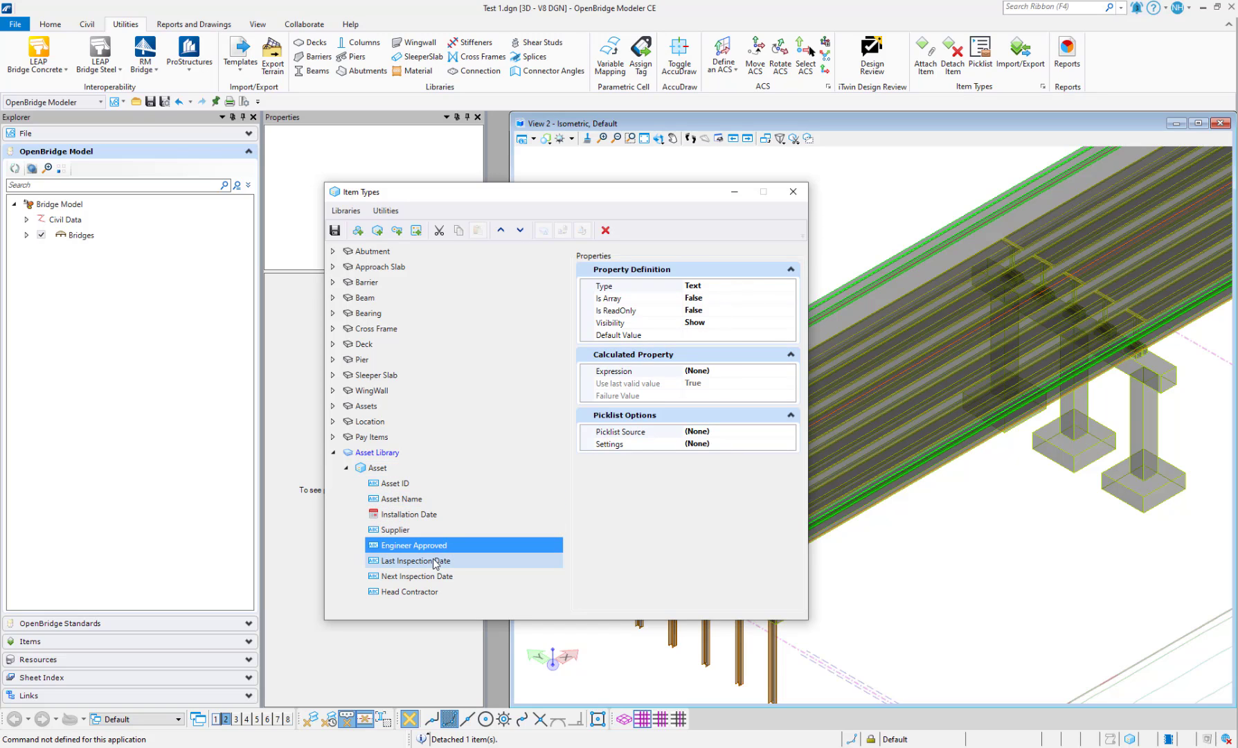
{"action": "left_click", "coordinate": [717, 288]}
{"action": "left_click", "coordinate": [790, 285]}
{"action": "left_click", "coordinate": [703, 352]}
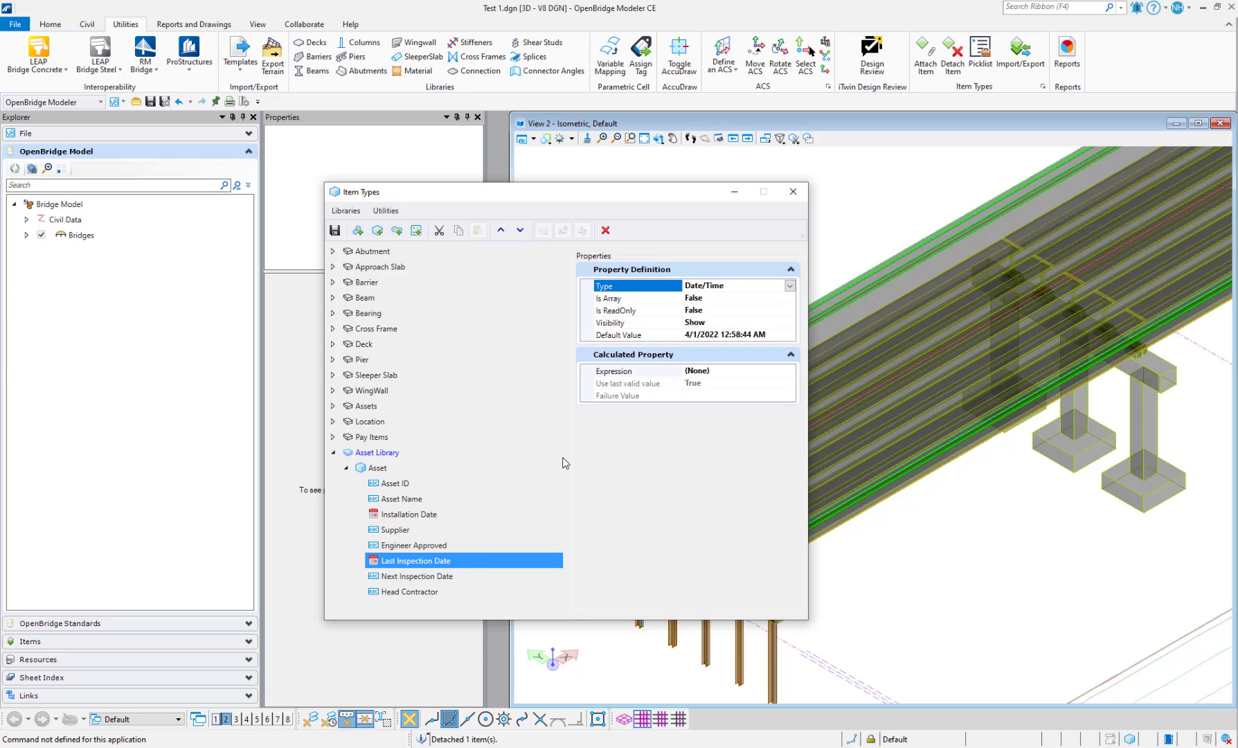
Set the Next Inspection Date property's type to Date/Time
{"action": "left_click", "coordinate": [429, 576]}
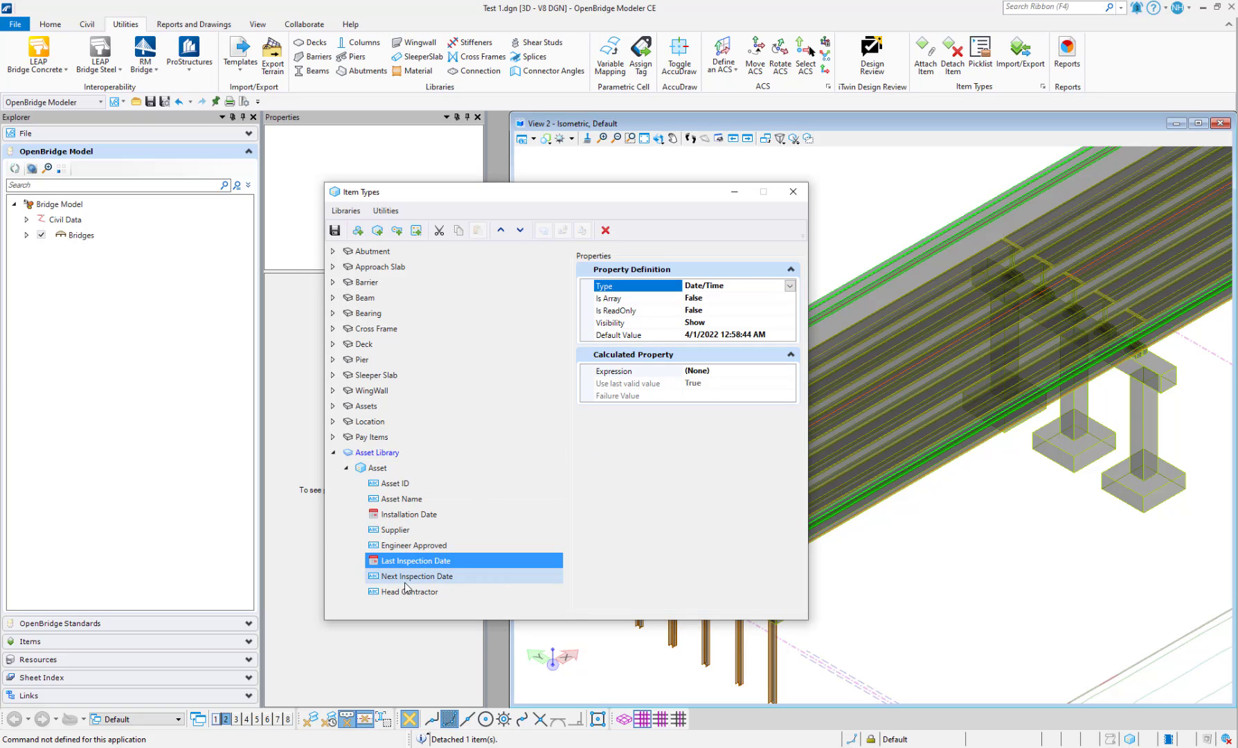
{"action": "left_click", "coordinate": [739, 288]}
{"action": "left_click", "coordinate": [790, 285]}
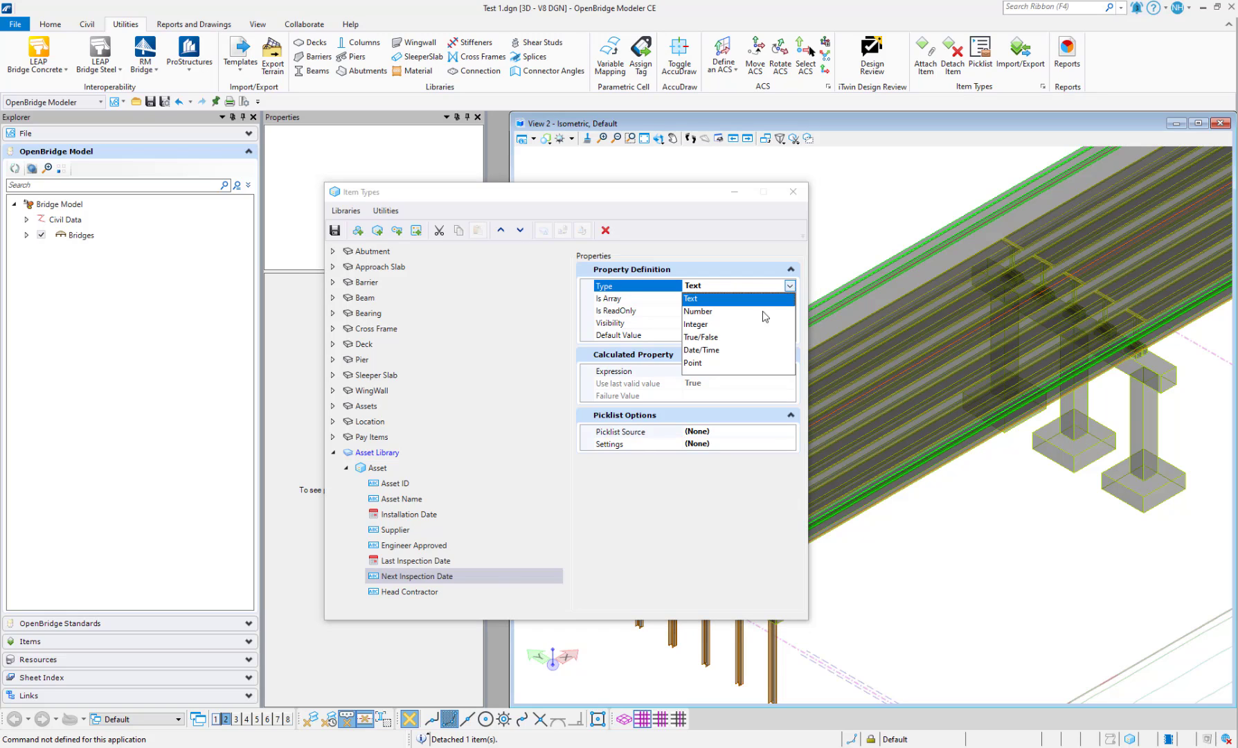
{"action": "left_click", "coordinate": [720, 352]}
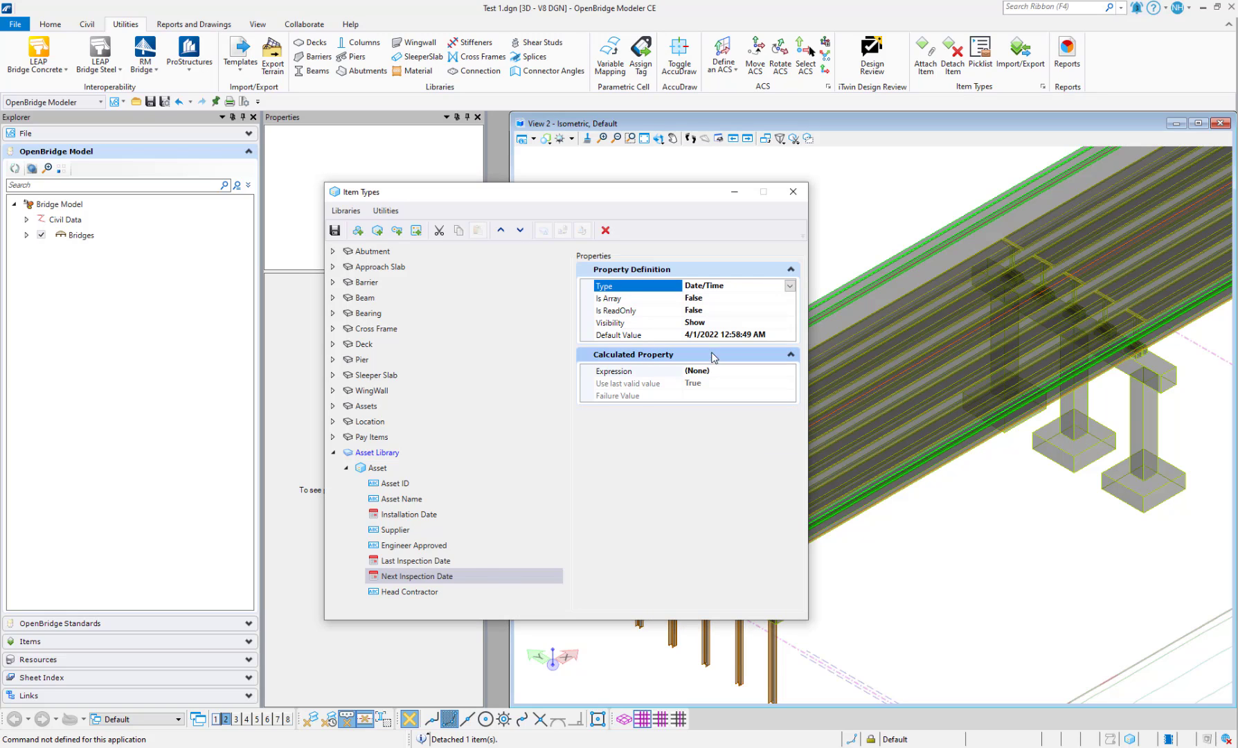
Review the definitions of the Asset item type's properties, from Head Contractor up to Asset ID
{"action": "left_click", "coordinate": [431, 594]}
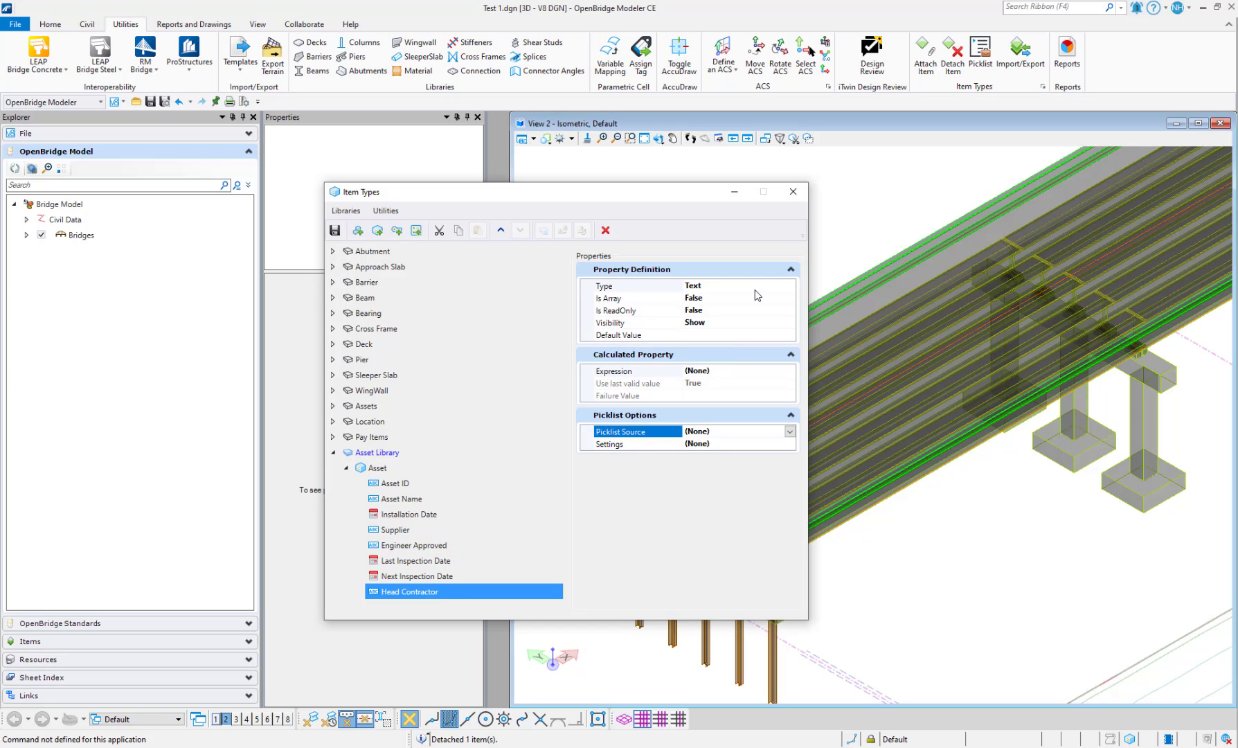
{"action": "left_click", "coordinate": [401, 564]}
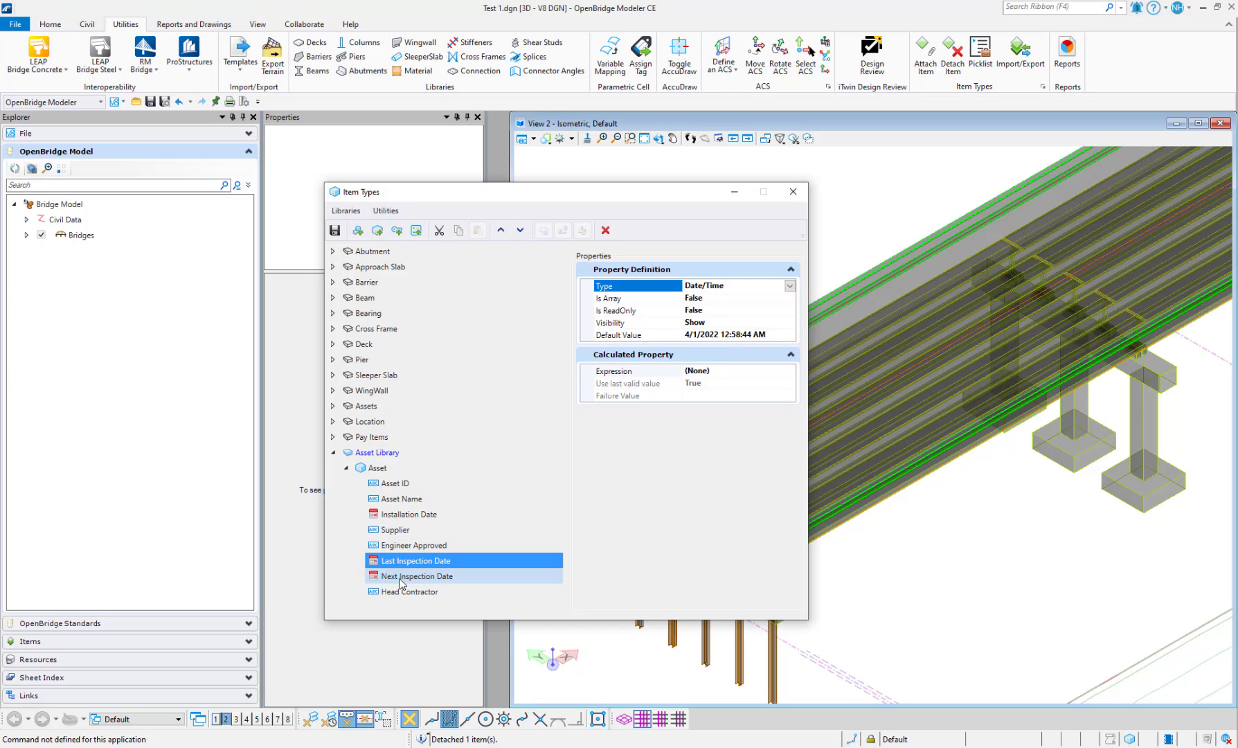
{"action": "left_click", "coordinate": [400, 579]}
{"action": "left_click", "coordinate": [407, 562]}
{"action": "left_click", "coordinate": [407, 546]}
{"action": "left_click", "coordinate": [405, 529]}
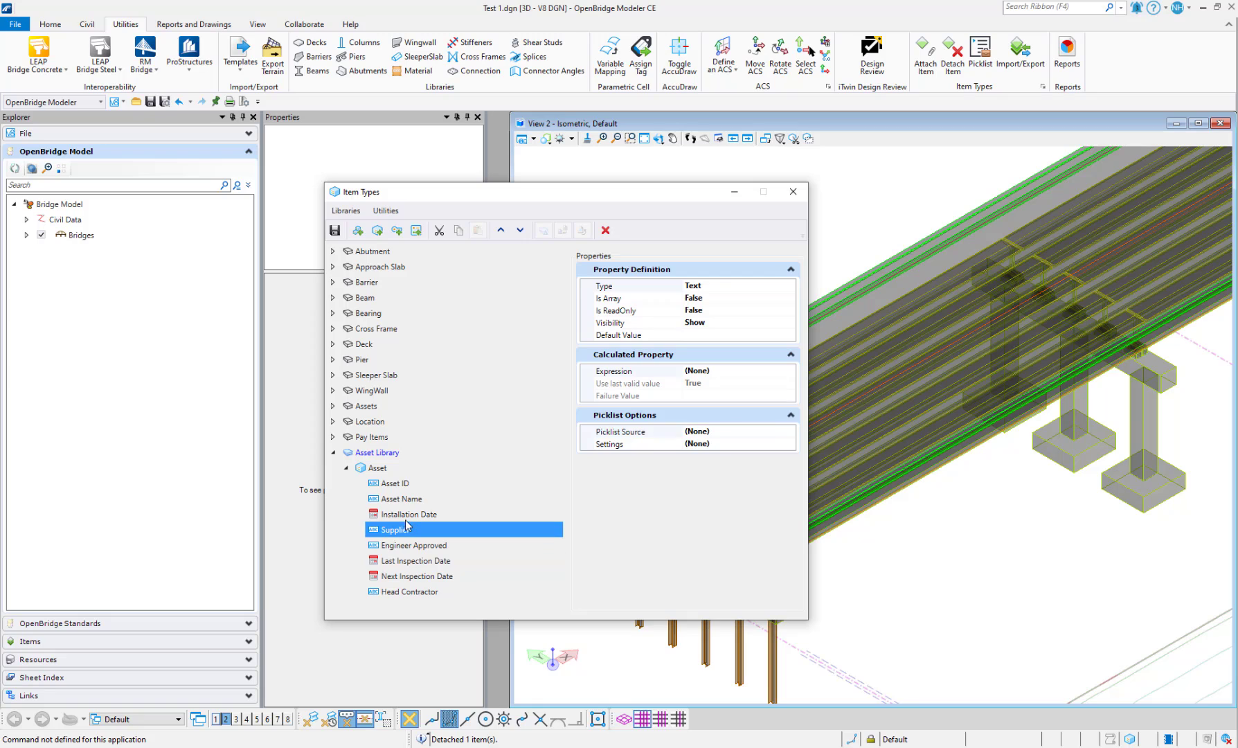
{"action": "key", "text": "Up"}
{"action": "key", "text": "Up"}
{"action": "key", "text": "Up"}
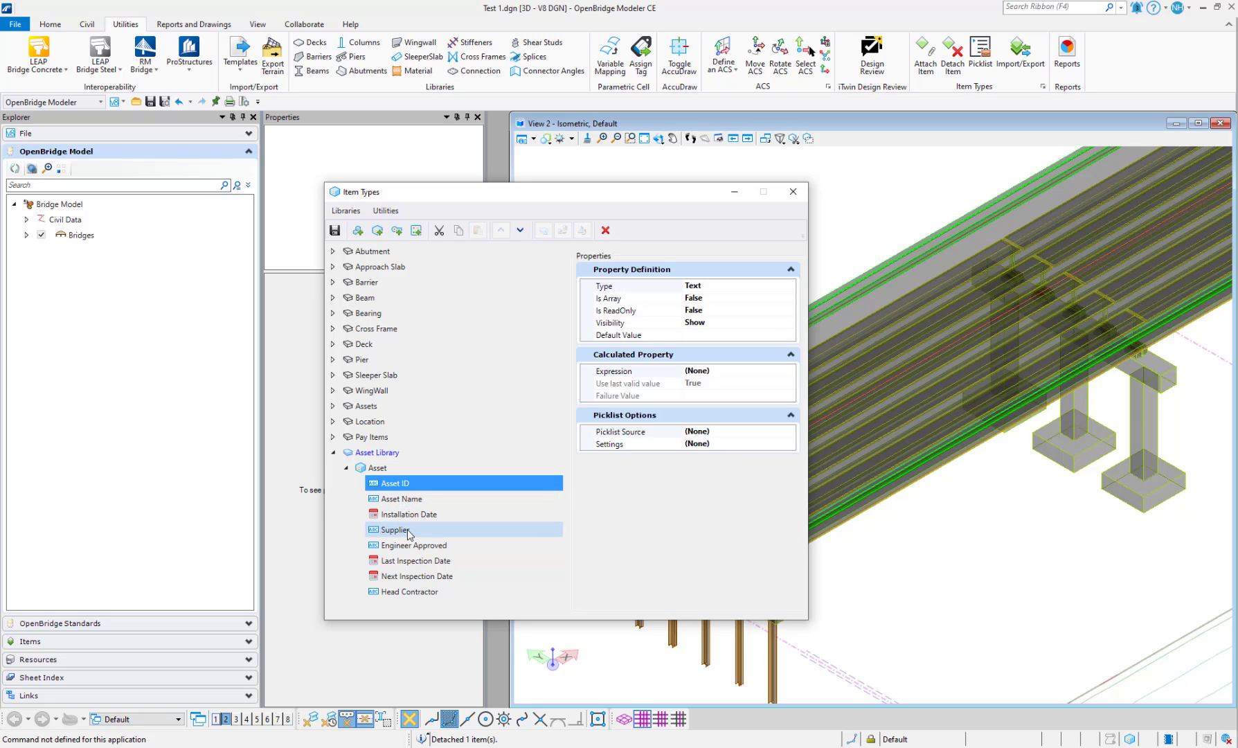
{"action": "left_click", "coordinate": [407, 530]}
{"action": "left_click", "coordinate": [419, 562]}
{"action": "key", "text": "Up"}
{"action": "key", "text": "Up"}
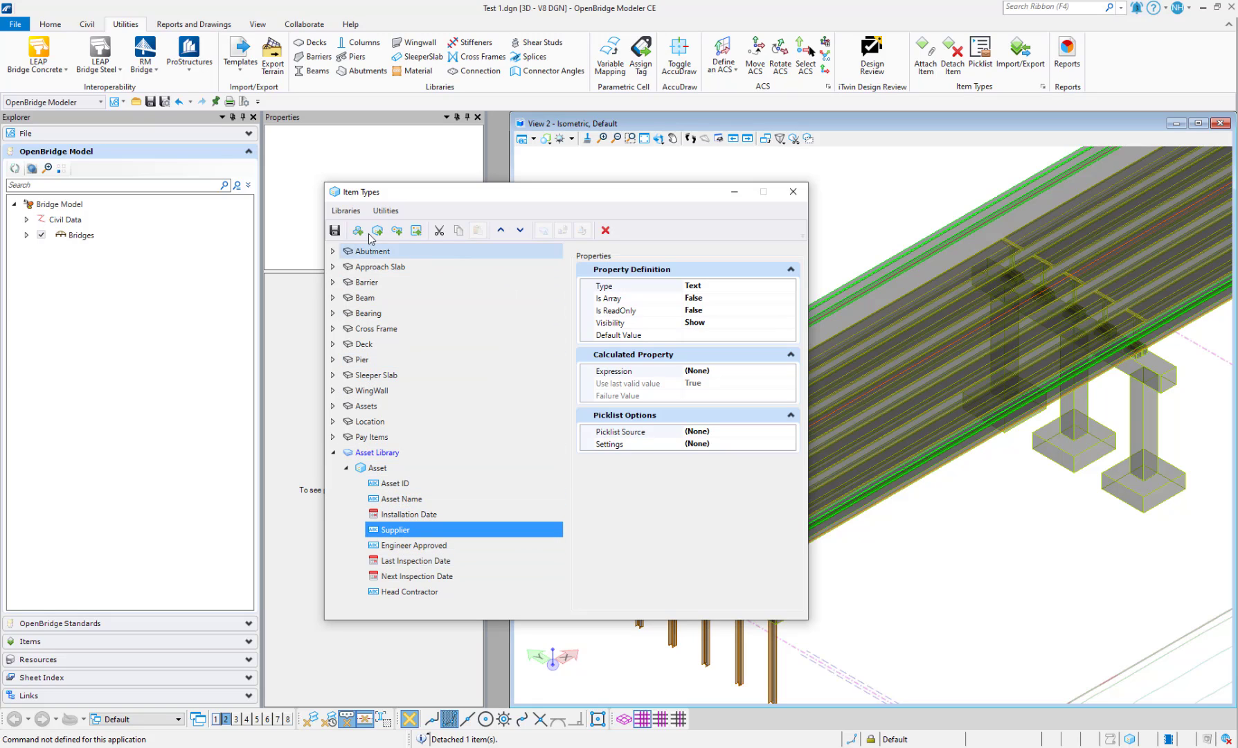
Save the Asset Library item type changes and close the Item Types dialog
{"action": "left_click", "coordinate": [334, 230]}
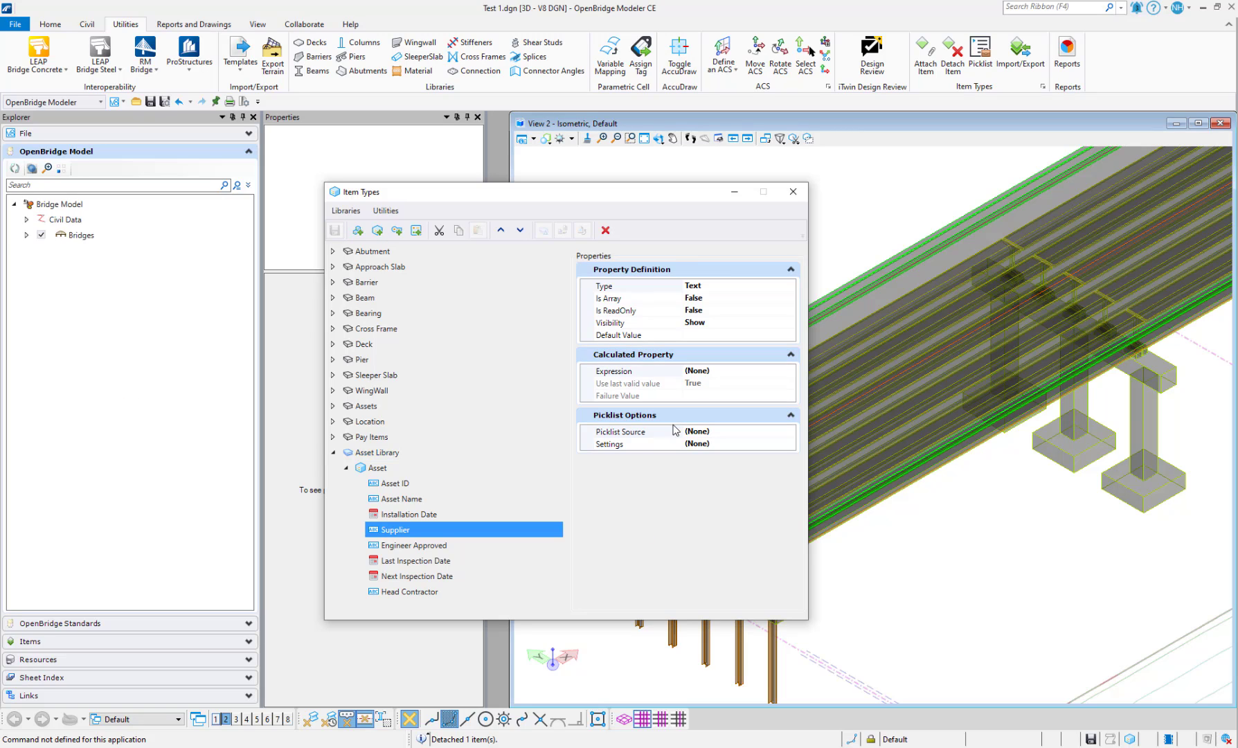
{"action": "left_click", "coordinate": [793, 191]}
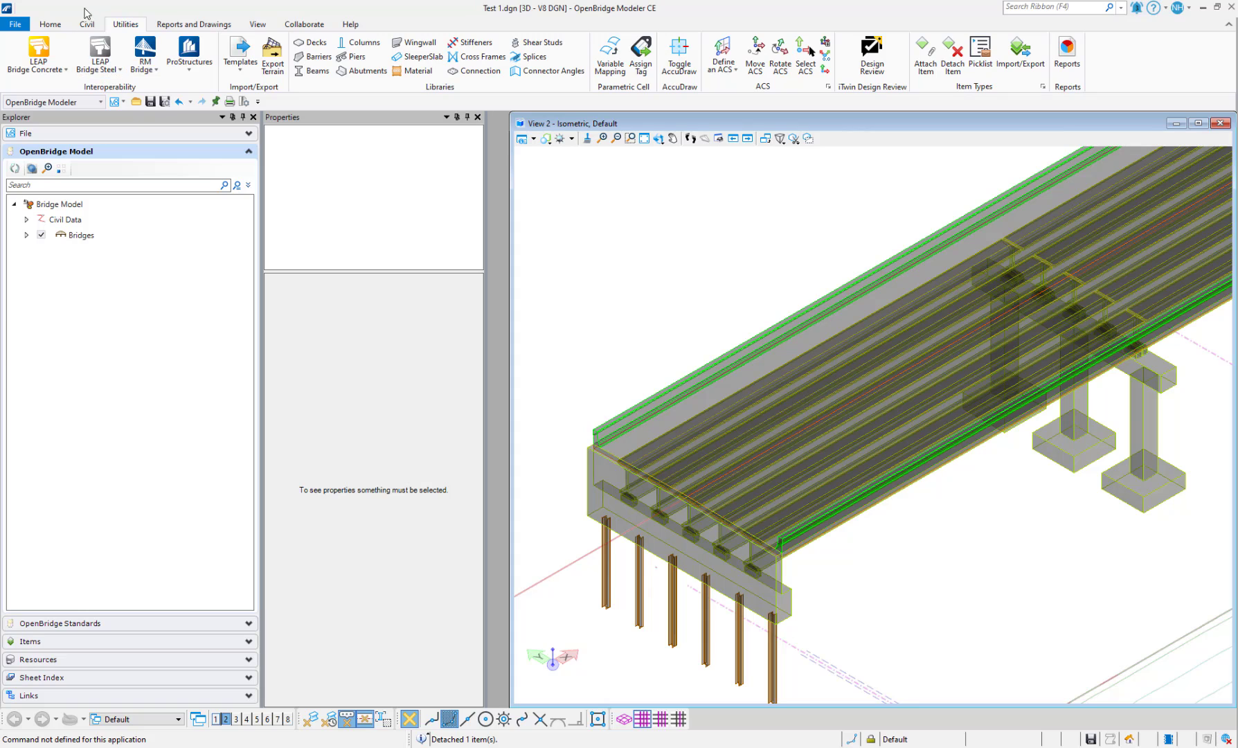
Reopen the item type definitions and check the Asset properties stored in the Asset Library
{"action": "left_click", "coordinate": [51, 26]}
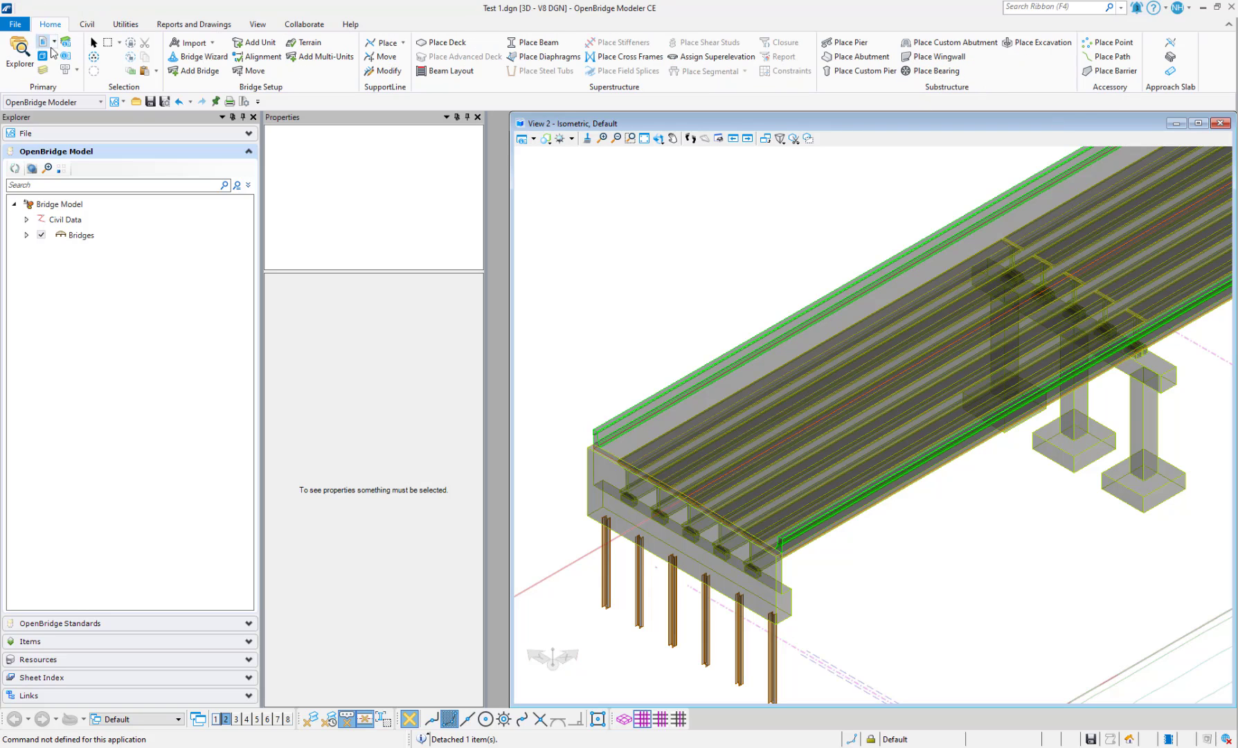
{"action": "left_click", "coordinate": [125, 24]}
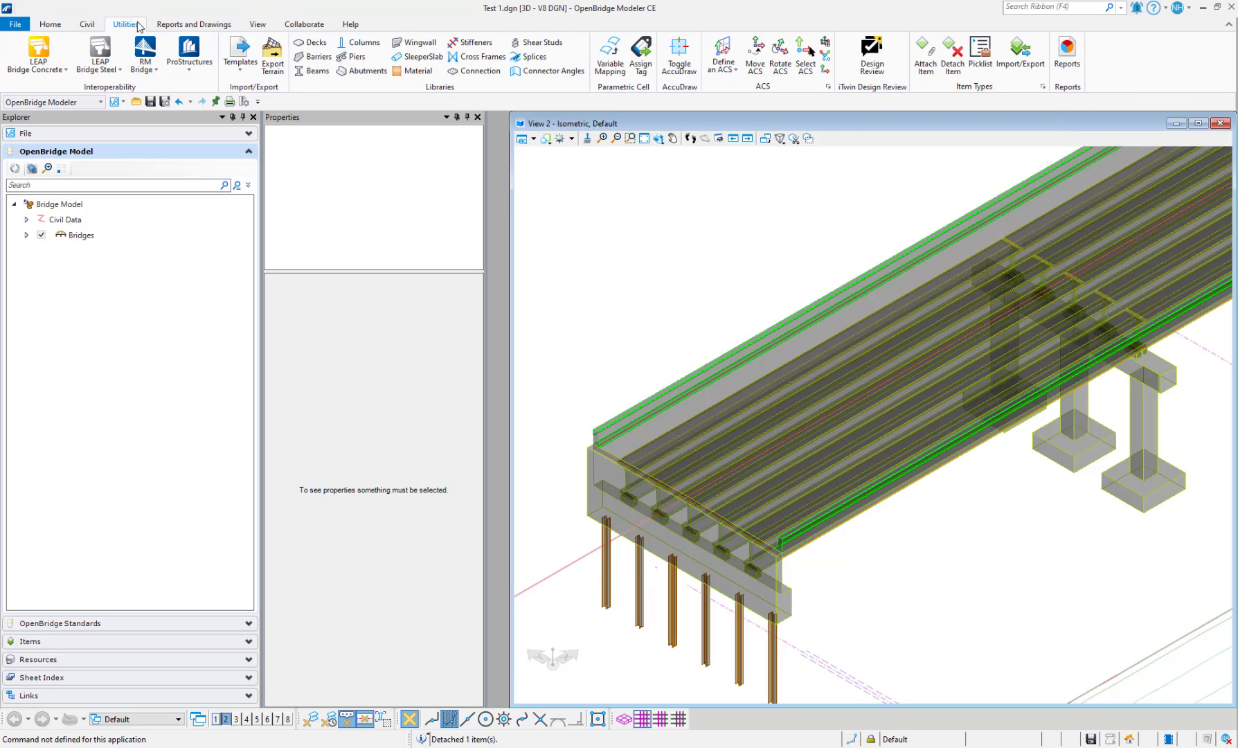
{"action": "left_click", "coordinate": [1042, 86]}
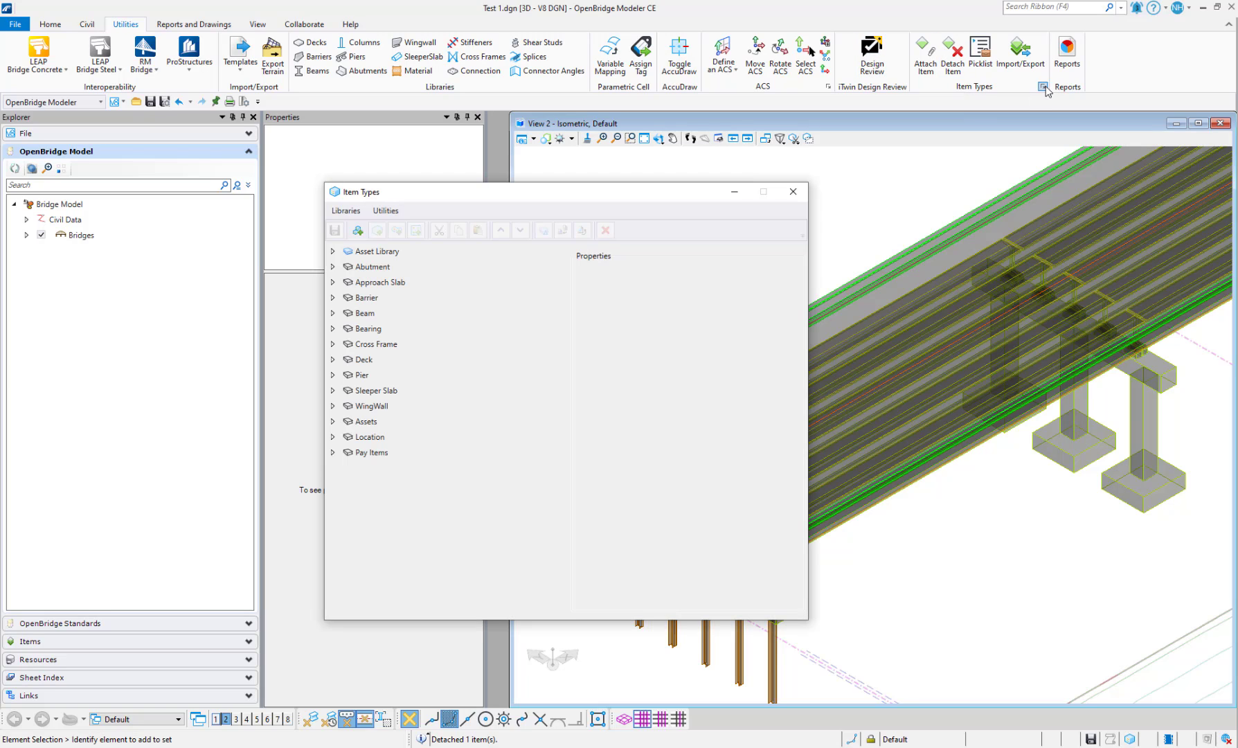
{"action": "left_click", "coordinate": [332, 251]}
{"action": "left_click", "coordinate": [345, 267]}
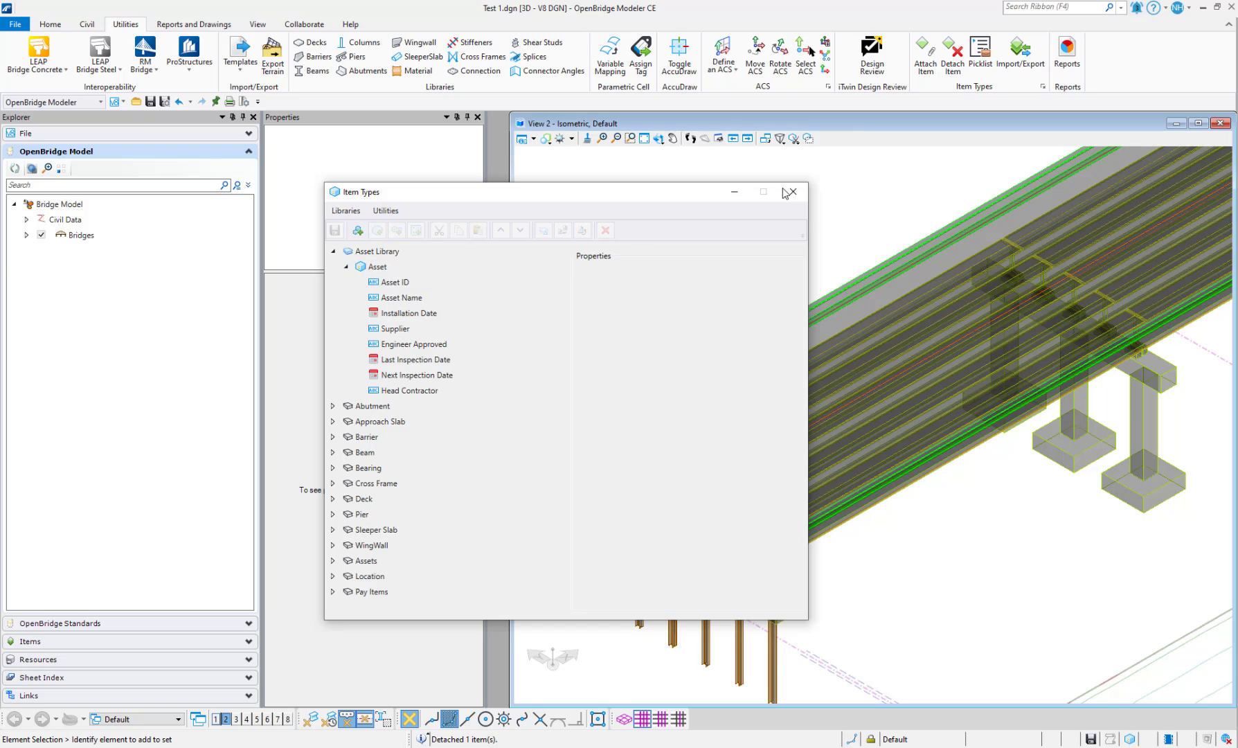
{"action": "left_click", "coordinate": [793, 193]}
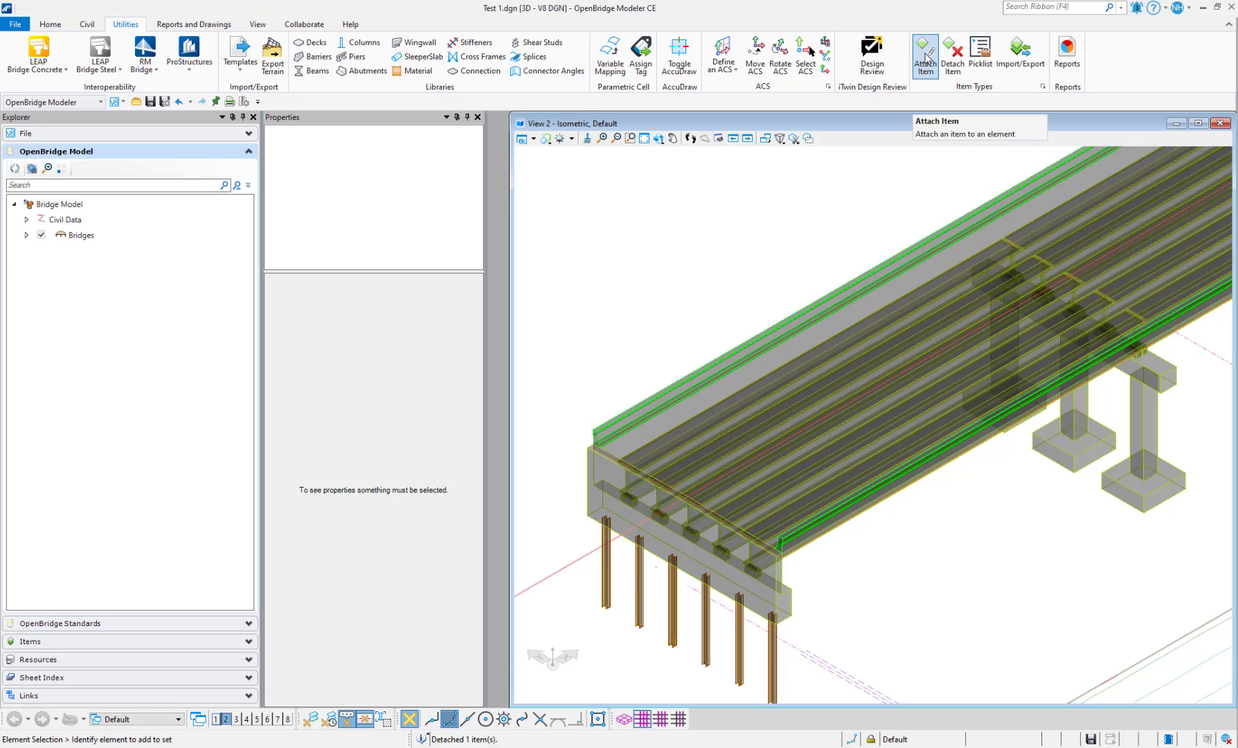
{"action": "left_click", "coordinate": [927, 59]}
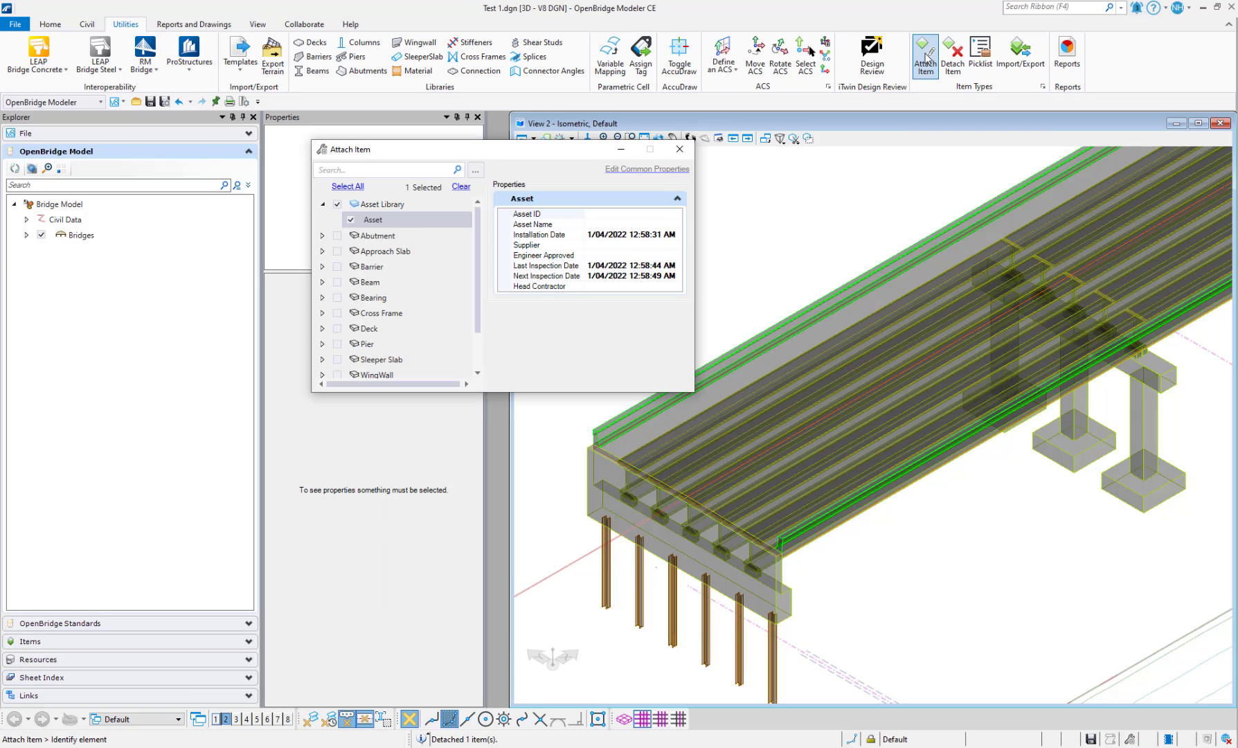
{"action": "left_click", "coordinate": [337, 204]}
{"action": "left_click", "coordinate": [336, 204]}
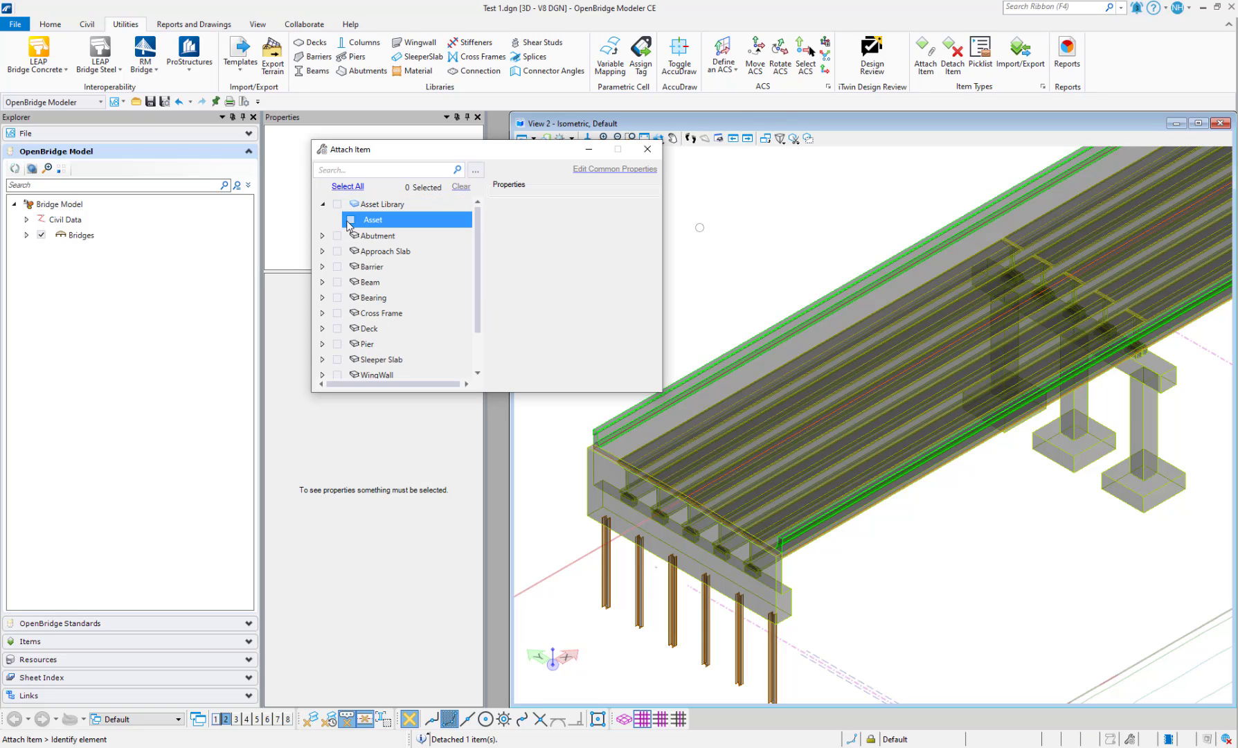
{"action": "left_click", "coordinate": [349, 220]}
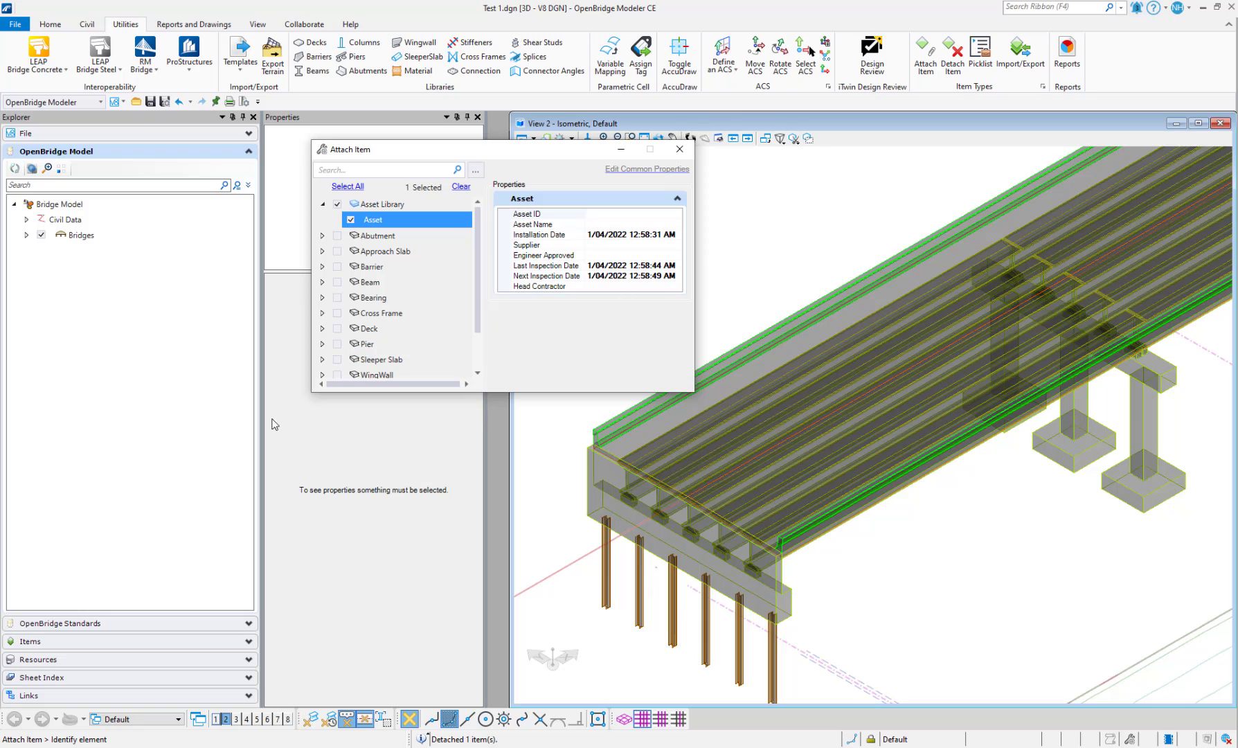
Select the barrier along the far edge of the bridge deck and attach the Asset item from the Asset Library to it
{"action": "left_click", "coordinate": [50, 24]}
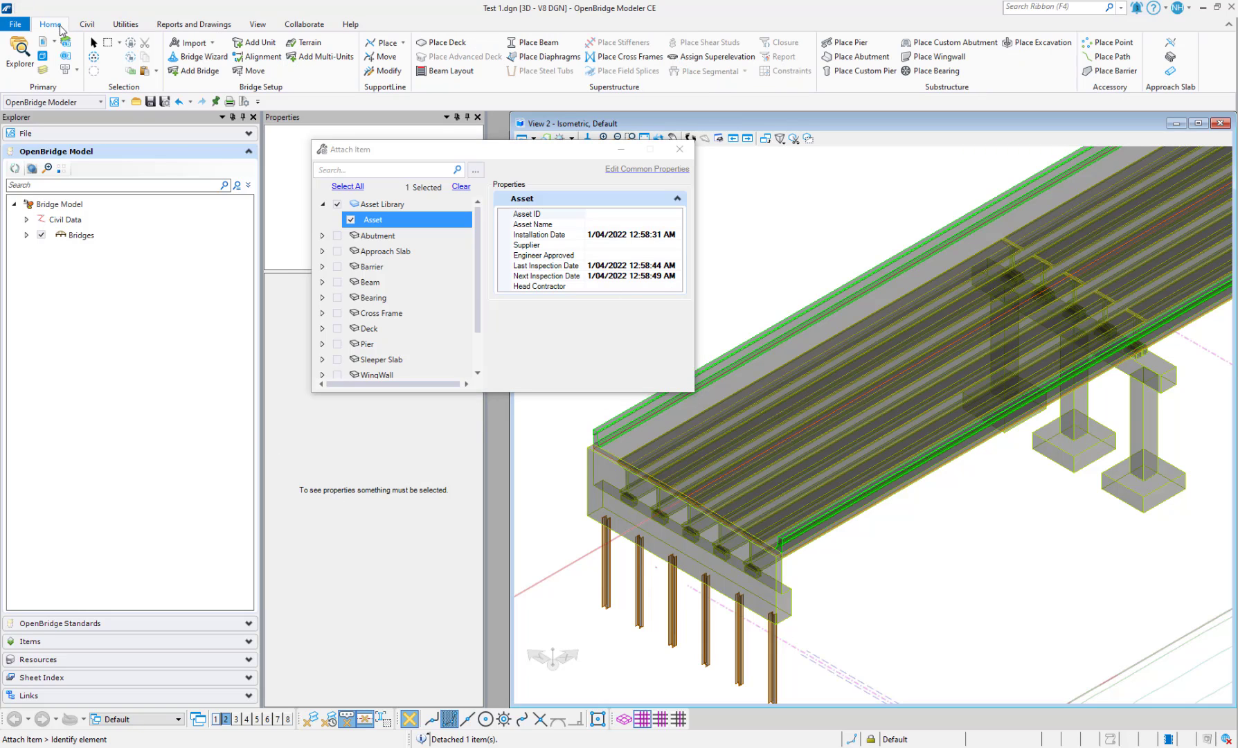
{"action": "left_click", "coordinate": [93, 43]}
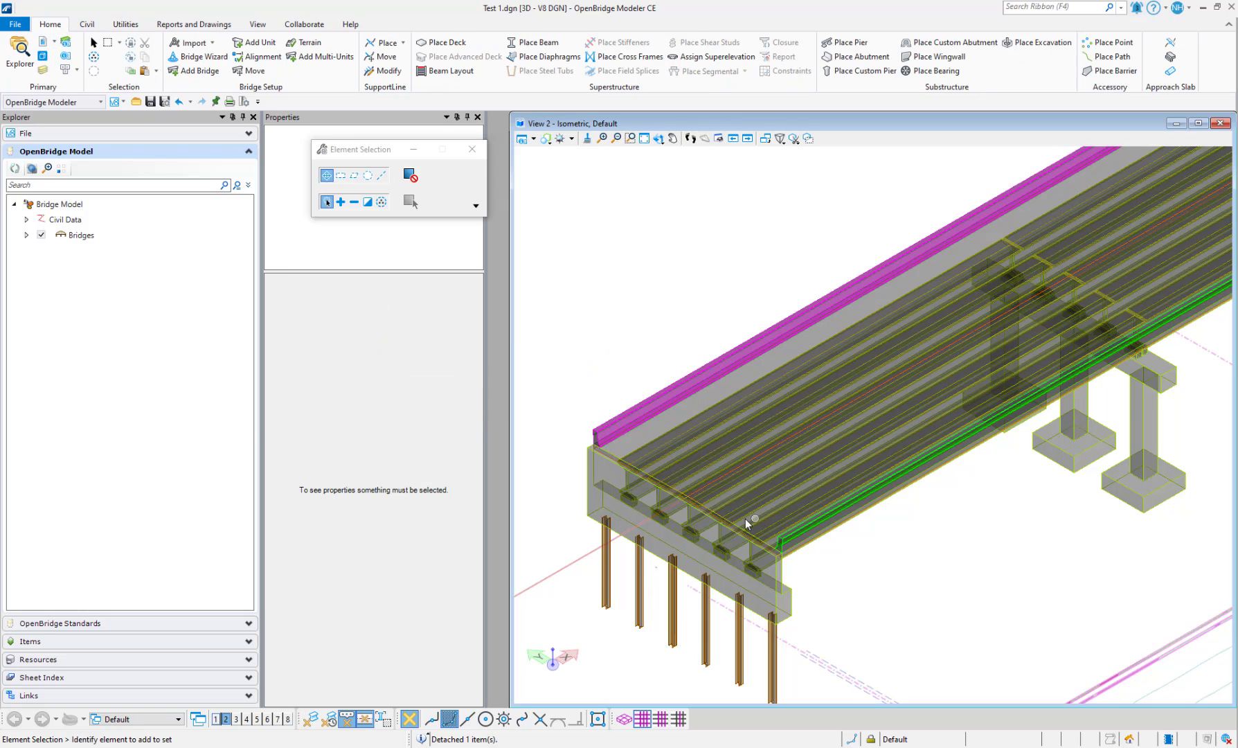
{"action": "left_click", "coordinate": [638, 416]}
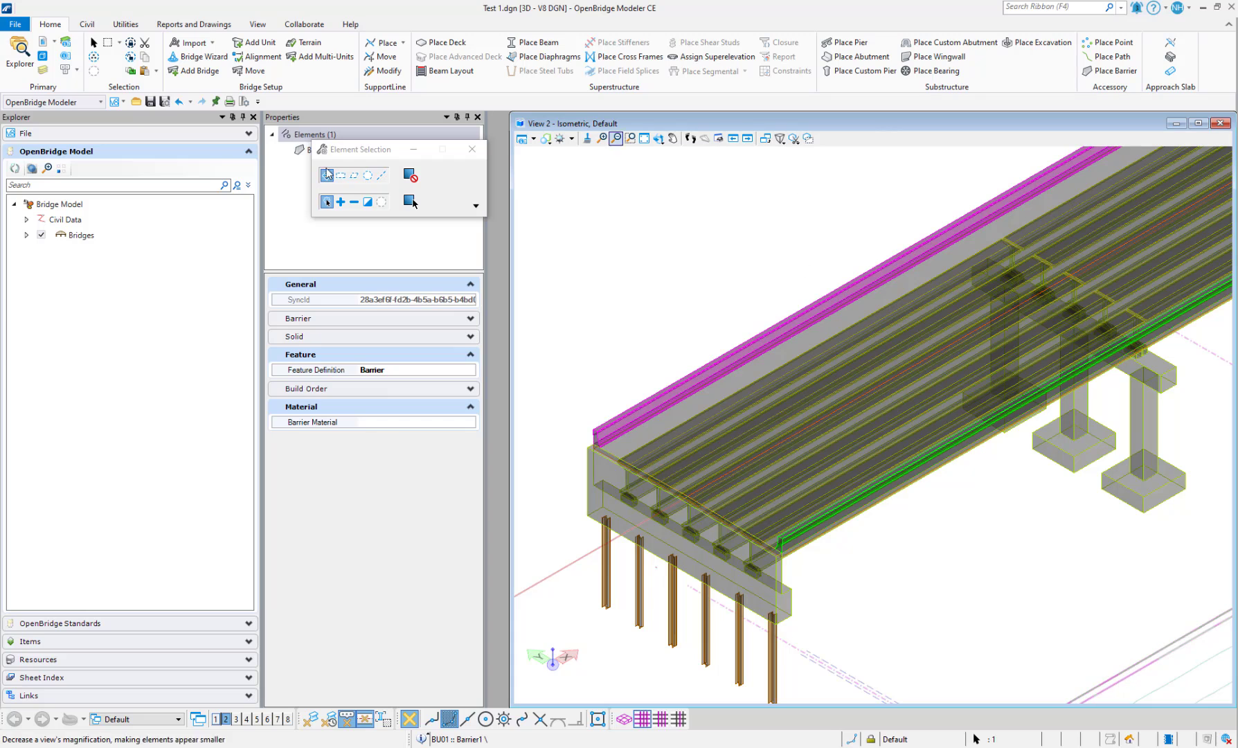
{"action": "left_click", "coordinate": [125, 24]}
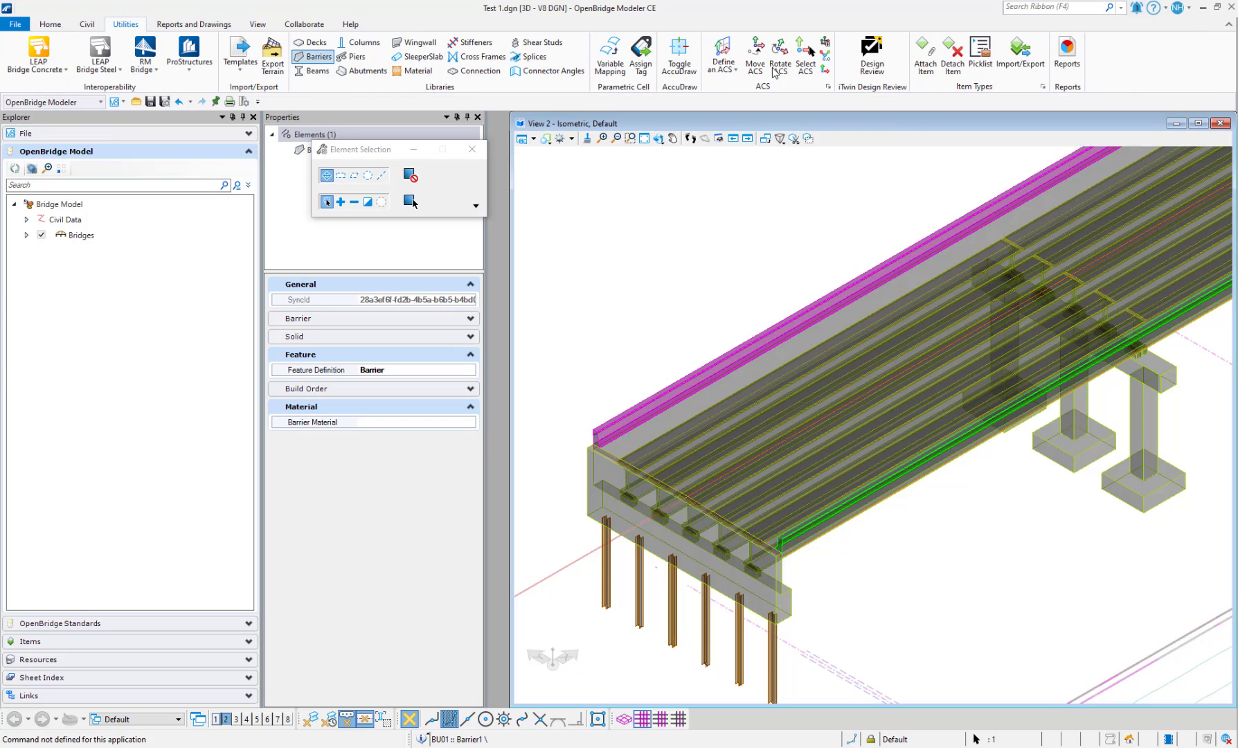
{"action": "left_click", "coordinate": [926, 55]}
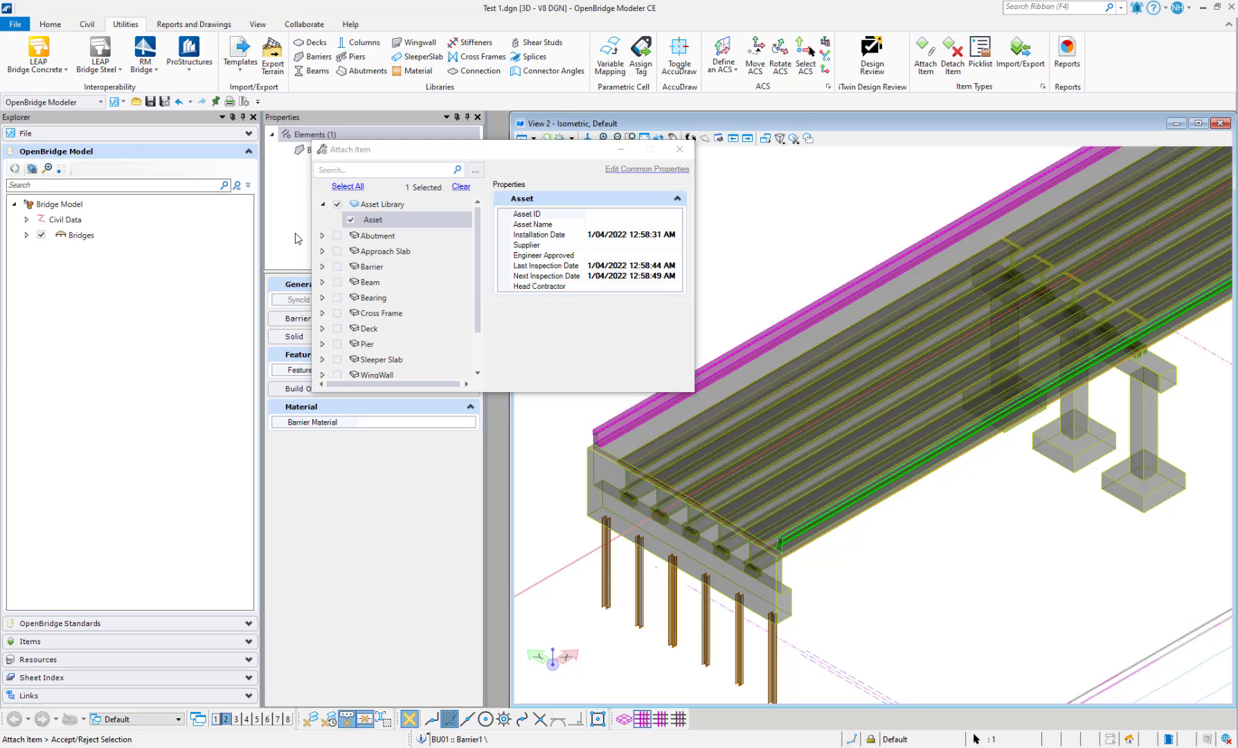
{"action": "left_click", "coordinate": [740, 350]}
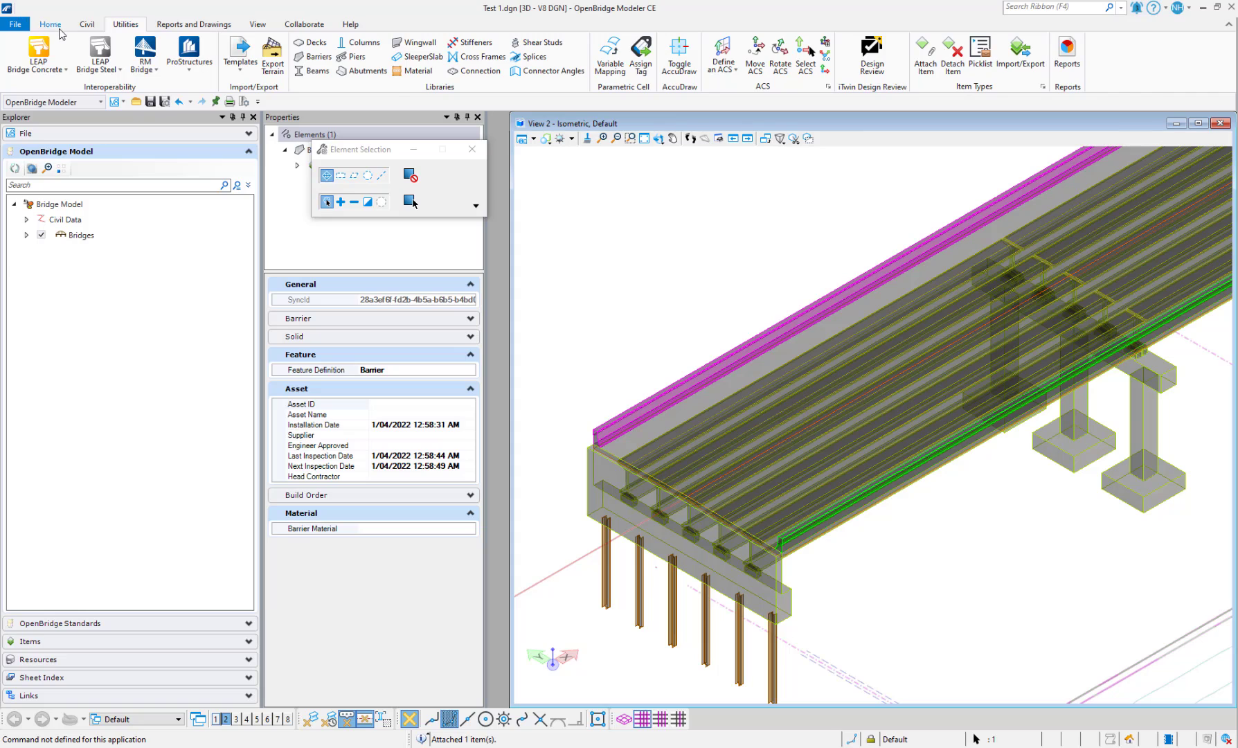
Reselect the far-edge barrier and set its Asset ID to BA0011 and its Asset Name to Barrier
{"action": "left_click", "coordinate": [61, 33]}
{"action": "left_click", "coordinate": [641, 335]}
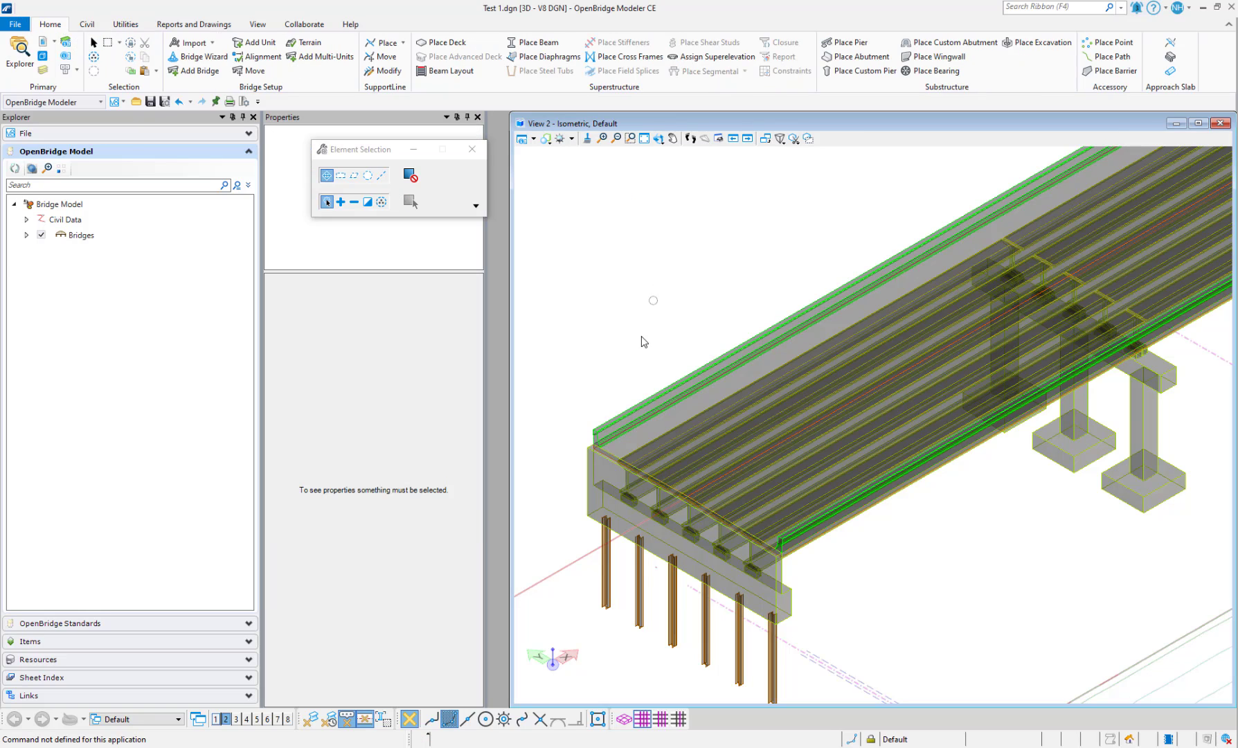
{"action": "left_click", "coordinate": [667, 389]}
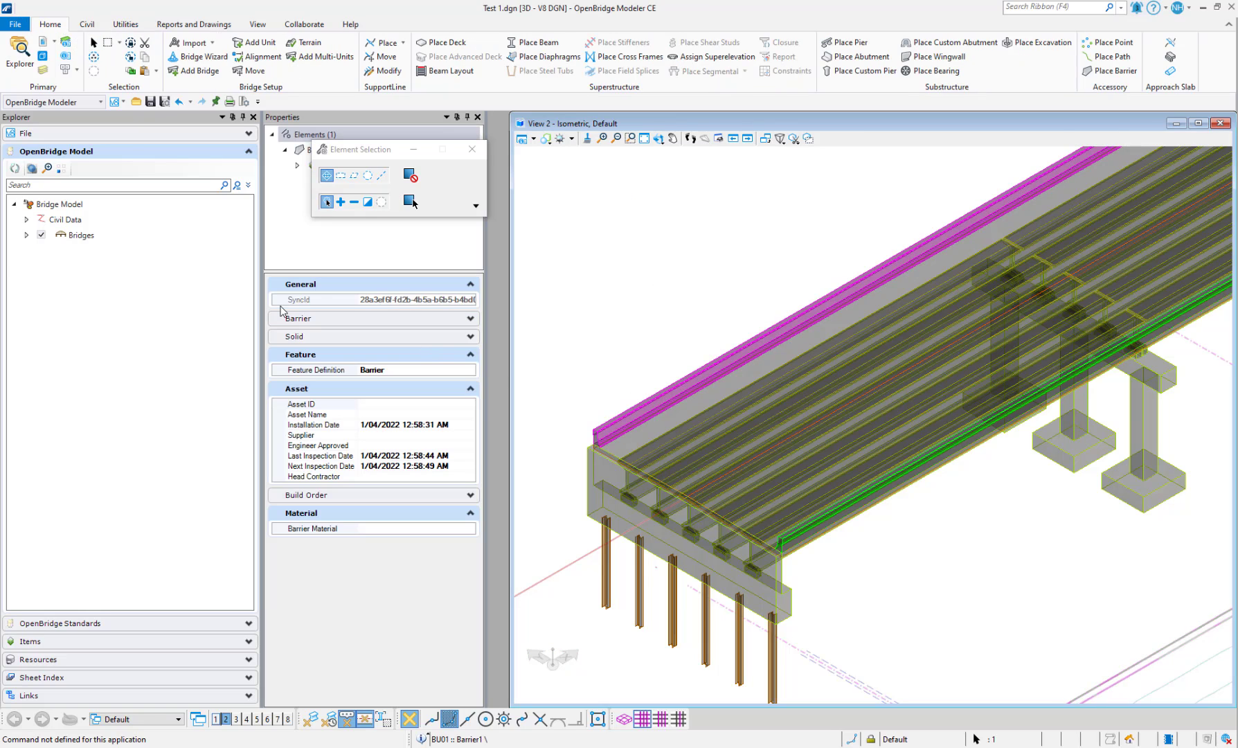
{"action": "left_click", "coordinate": [407, 405]}
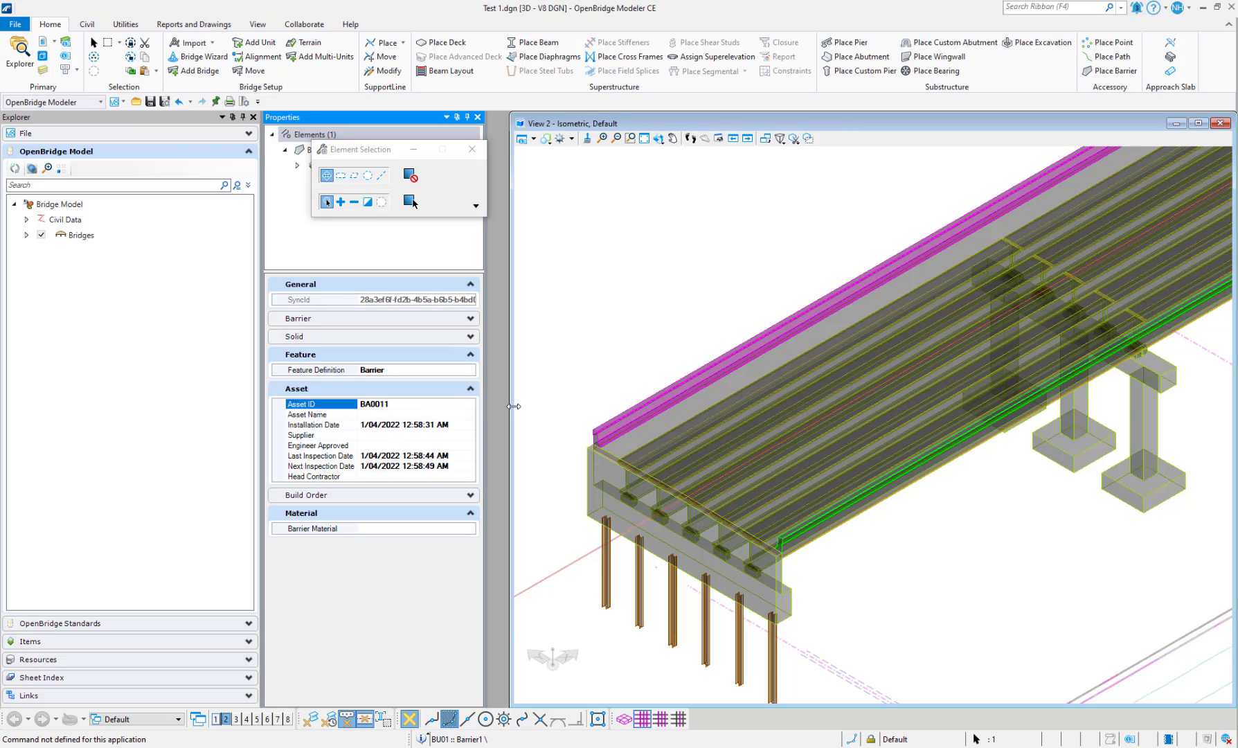
{"action": "left_click", "coordinate": [383, 405]}
{"action": "left_click", "coordinate": [387, 415]}
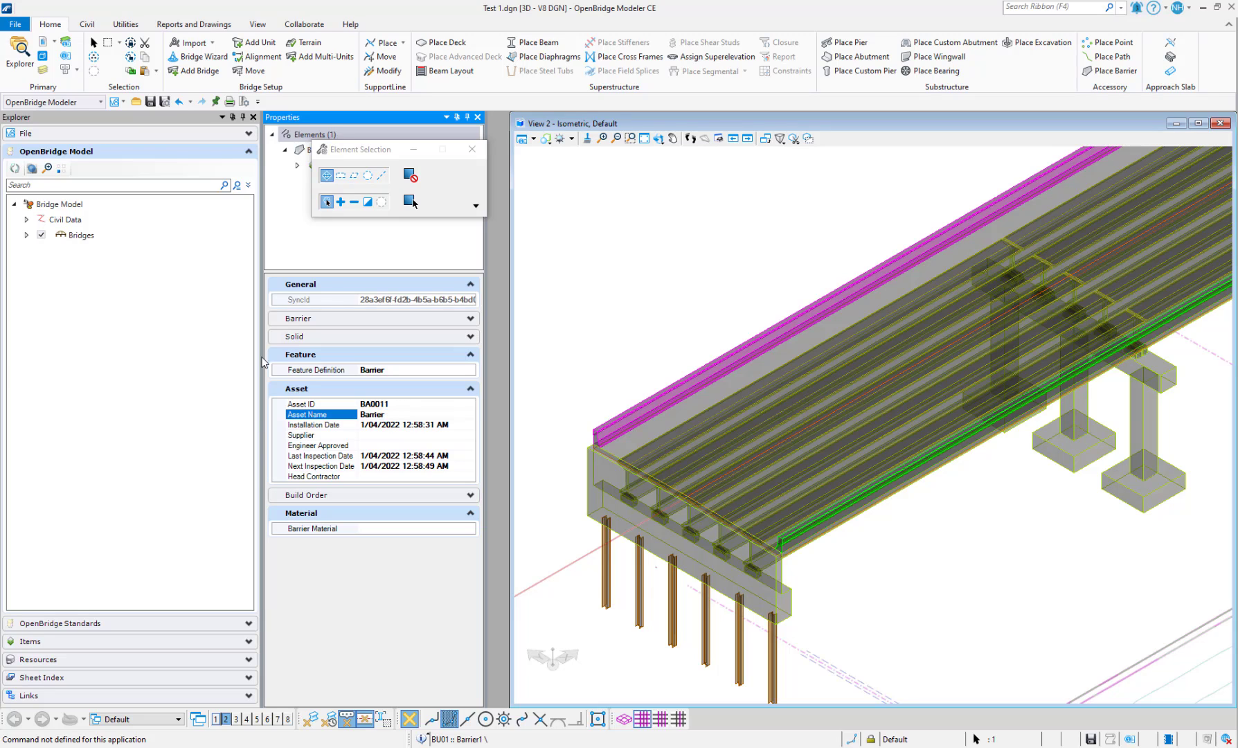
Set the barrier's Supplier to AAA, enter the approving engineer's name, and set Head Contractor to ABC Construction LTD
{"action": "left_click", "coordinate": [405, 434]}
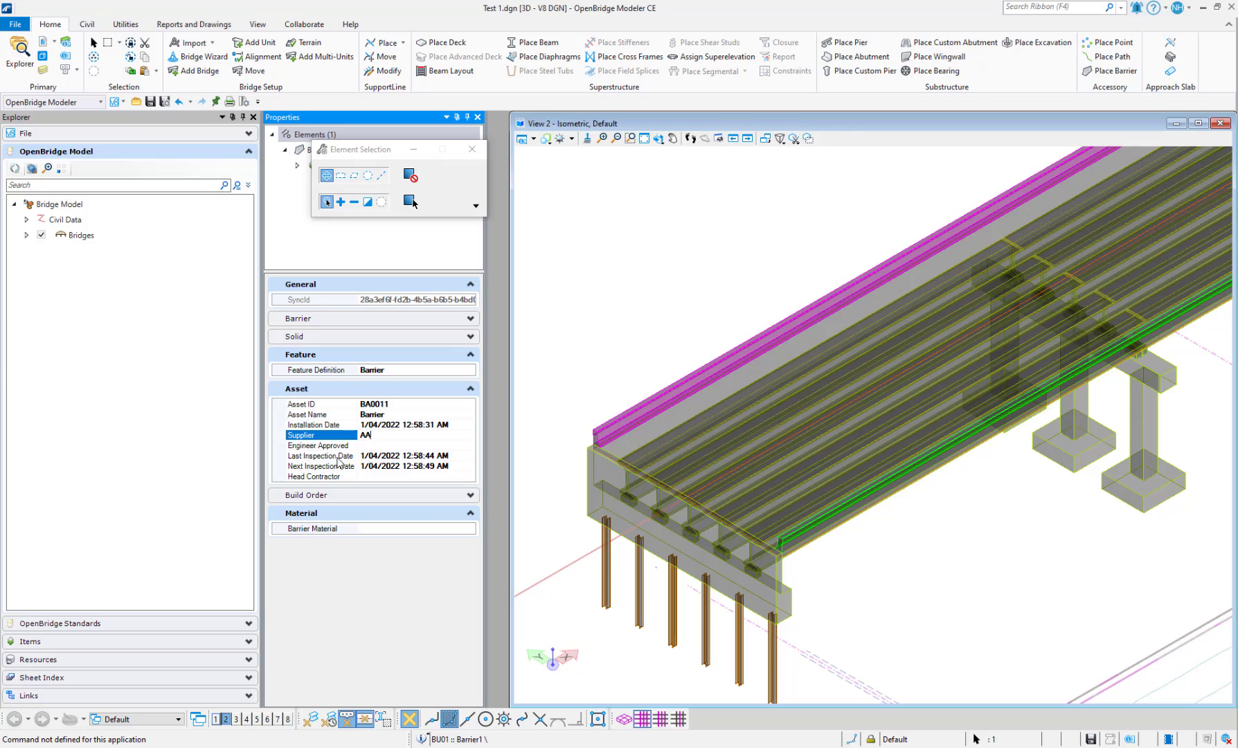
{"action": "left_click", "coordinate": [375, 445]}
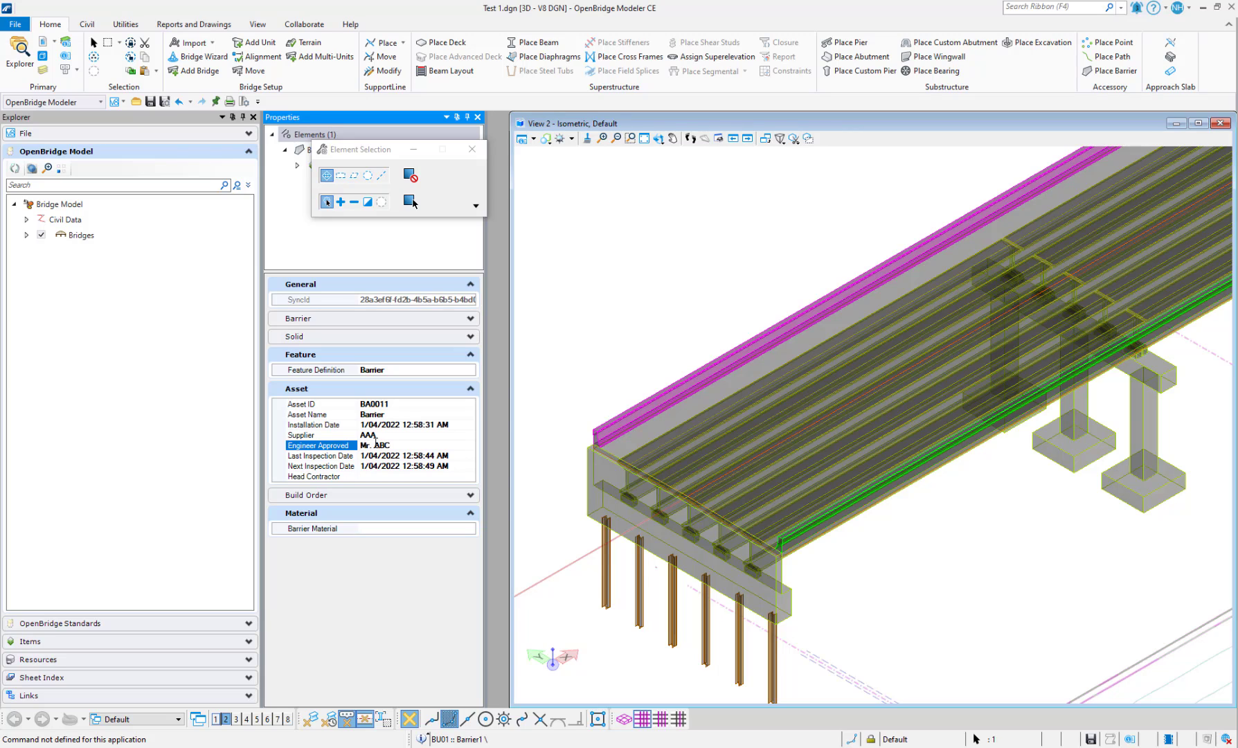
{"action": "left_click", "coordinate": [393, 476]}
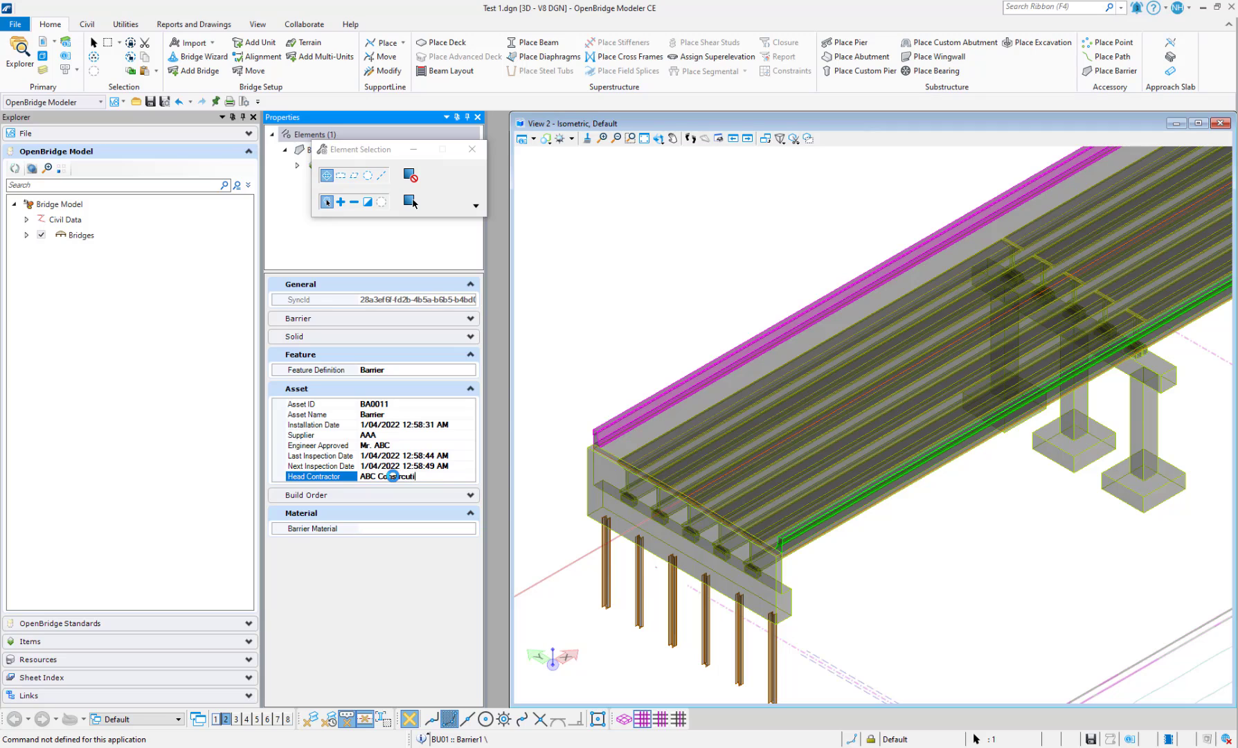
{"action": "type", "text": "on LTD"}
{"action": "left_click", "coordinate": [592, 378]}
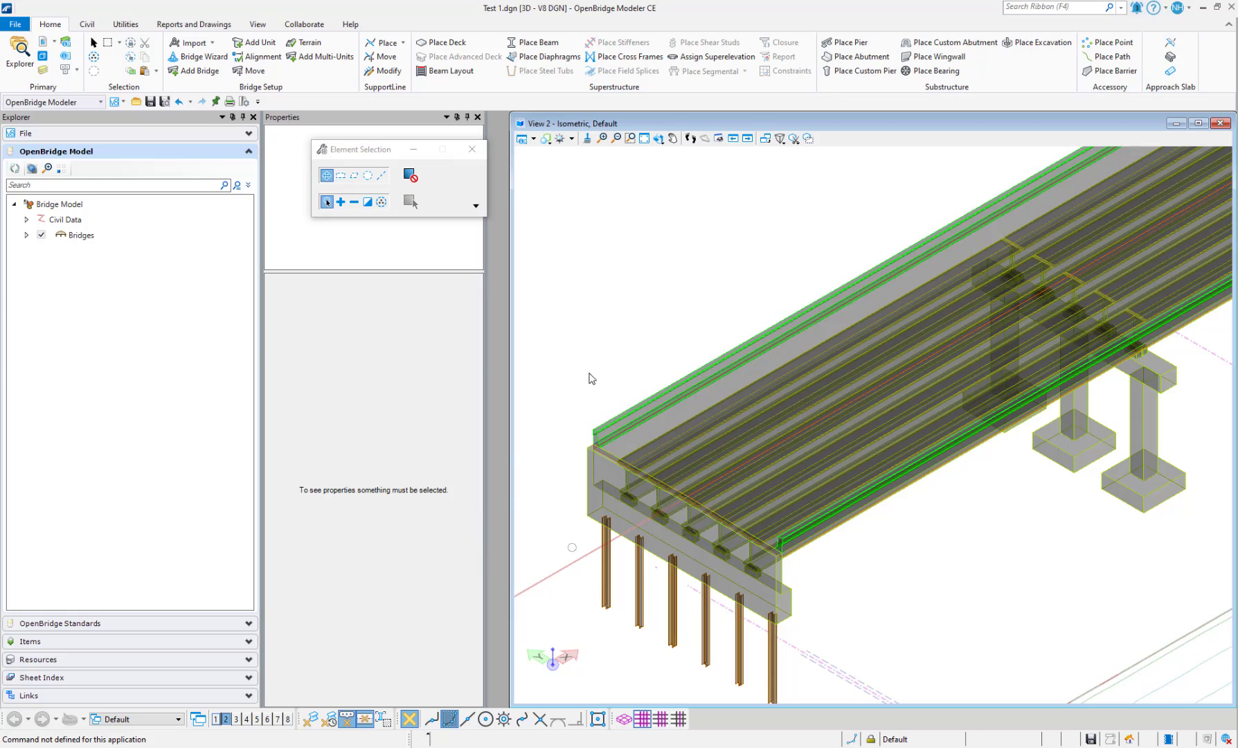
Select the far-edge barrier again and review its Asset property values, including Engineer Approved and Supplier
{"action": "left_click", "coordinate": [596, 413]}
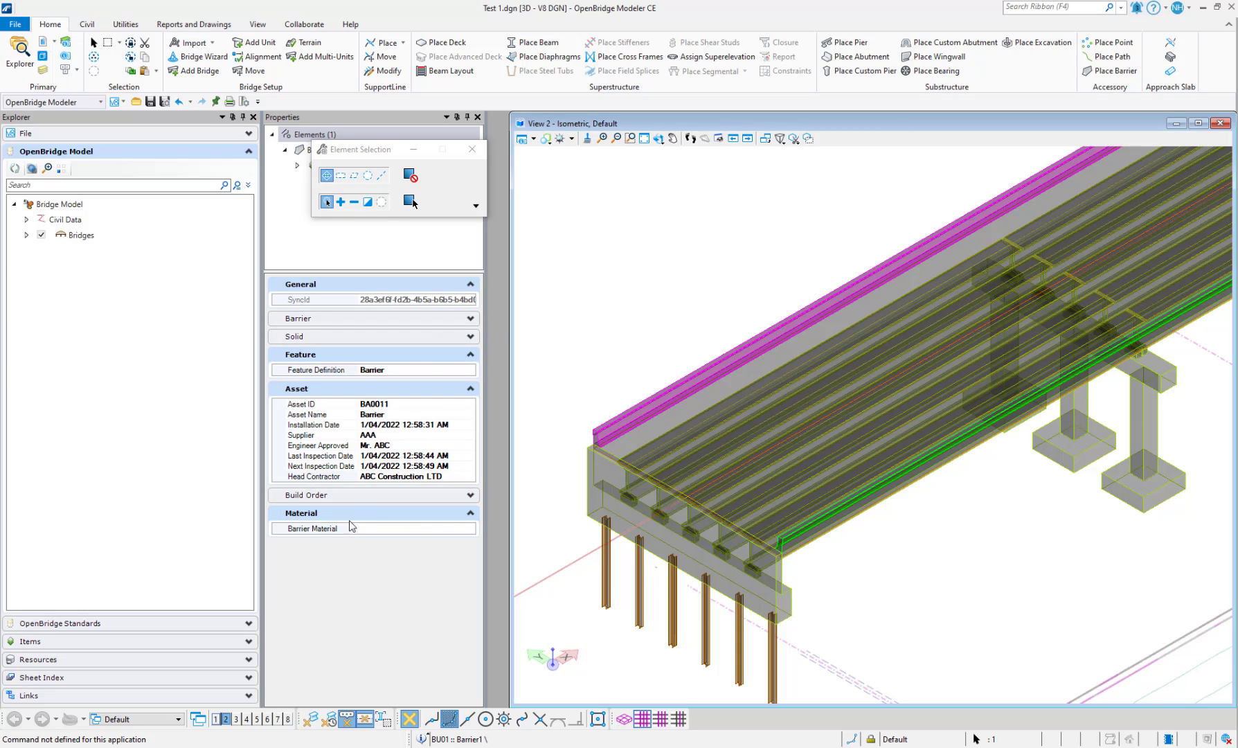
{"action": "left_click", "coordinate": [403, 445]}
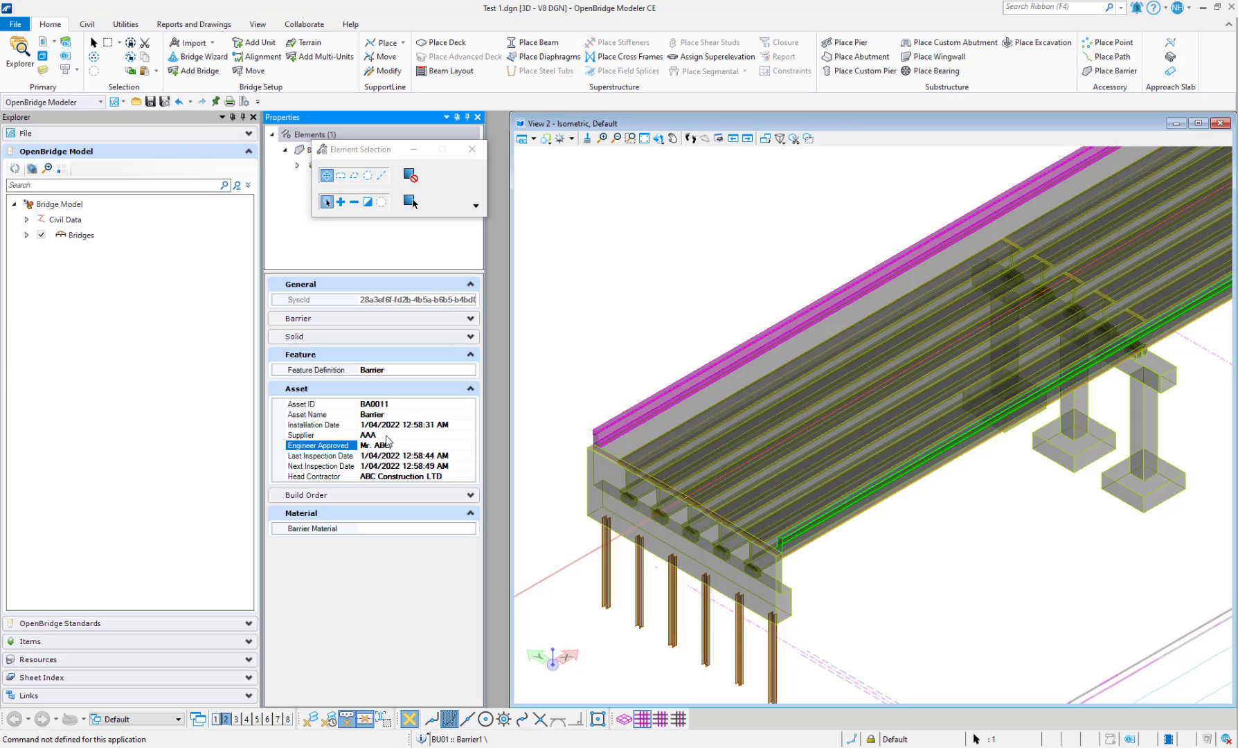
{"action": "left_click", "coordinate": [459, 437]}
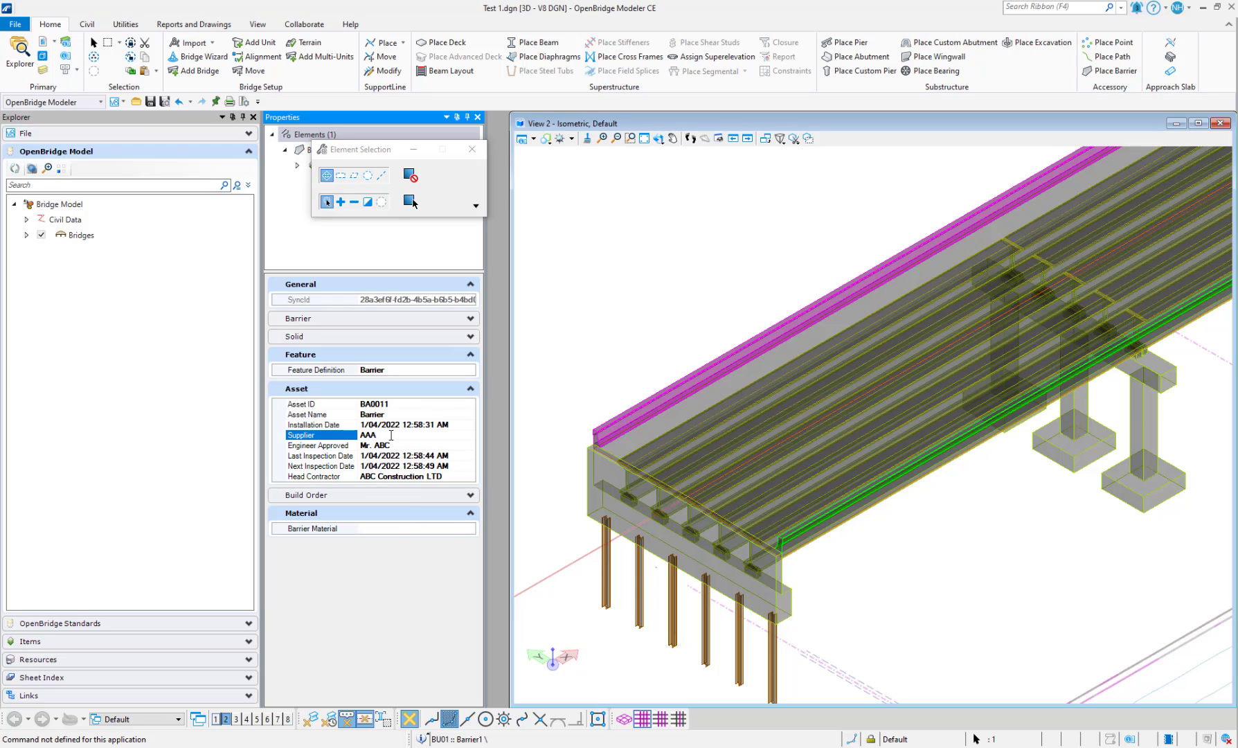
Open the item types and examine the definition of the Asset Name property in the Asset Library's Asset item
{"action": "scroll", "coordinate": [913, 90], "scroll_direction": "down", "scroll_amount": 2}
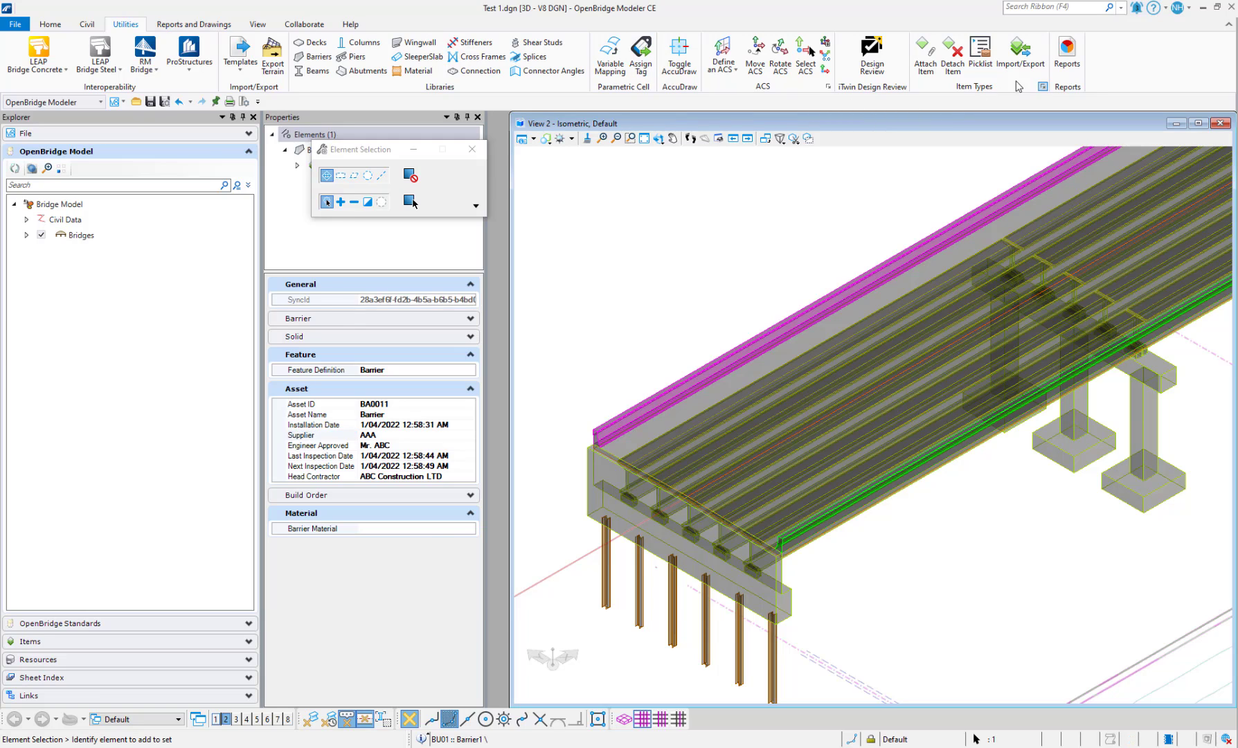
{"action": "left_click", "coordinate": [1042, 86]}
{"action": "left_click", "coordinate": [333, 250]}
{"action": "double_click", "coordinate": [378, 267]}
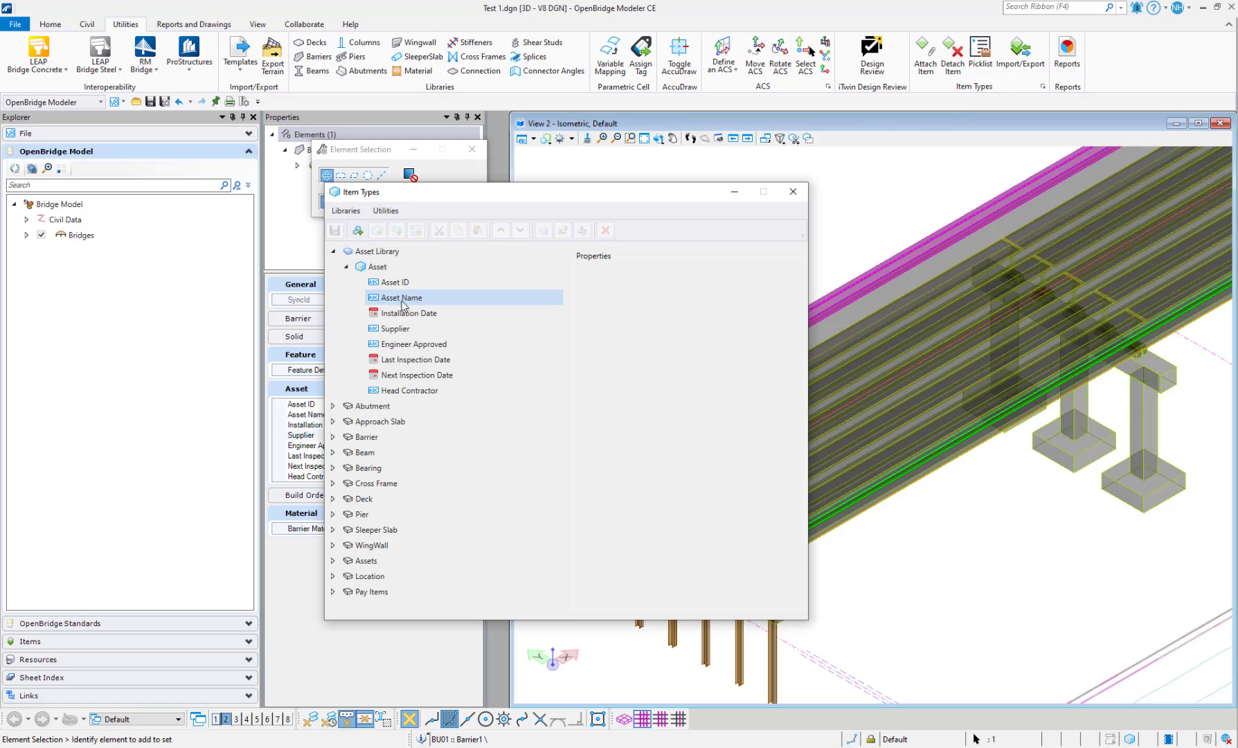
{"action": "left_click", "coordinate": [404, 299]}
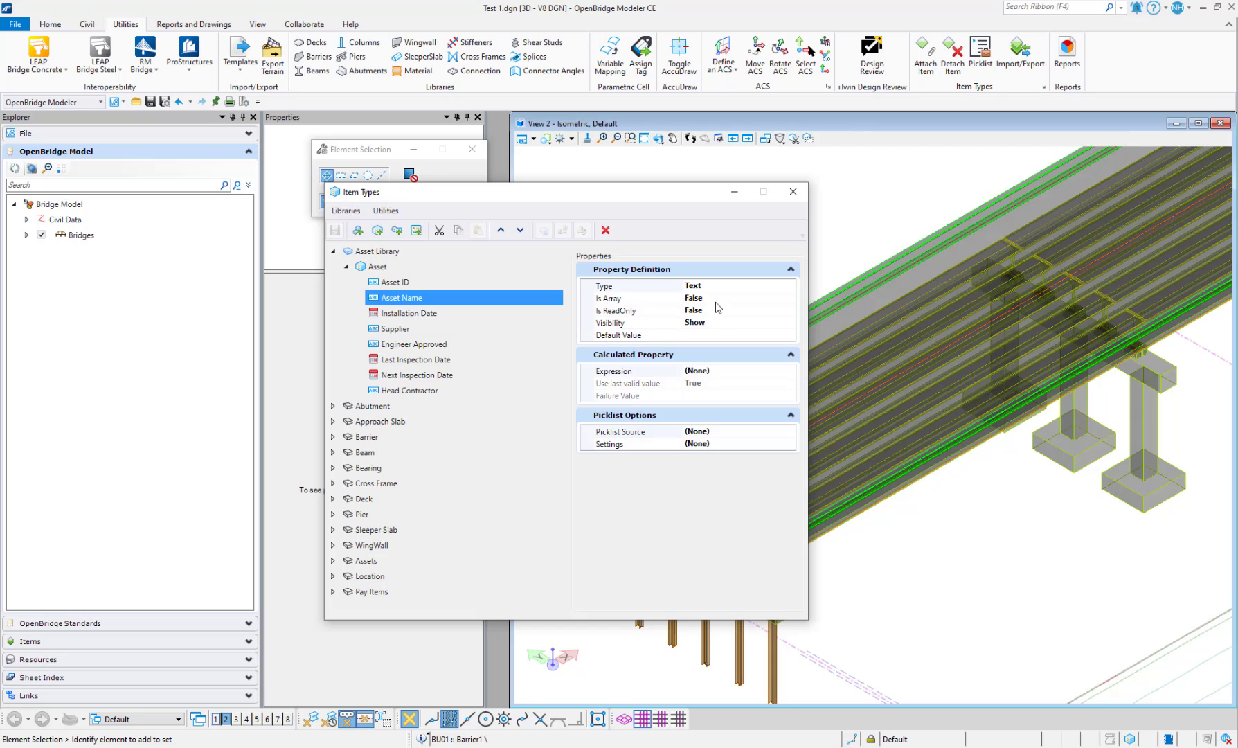
Examine the definition and calculated expression of the Width property under Abutment Cap - ItemTypes in the Abutment library
{"action": "left_click", "coordinate": [333, 251]}
{"action": "double_click", "coordinate": [372, 267]}
{"action": "left_click", "coordinate": [388, 284]}
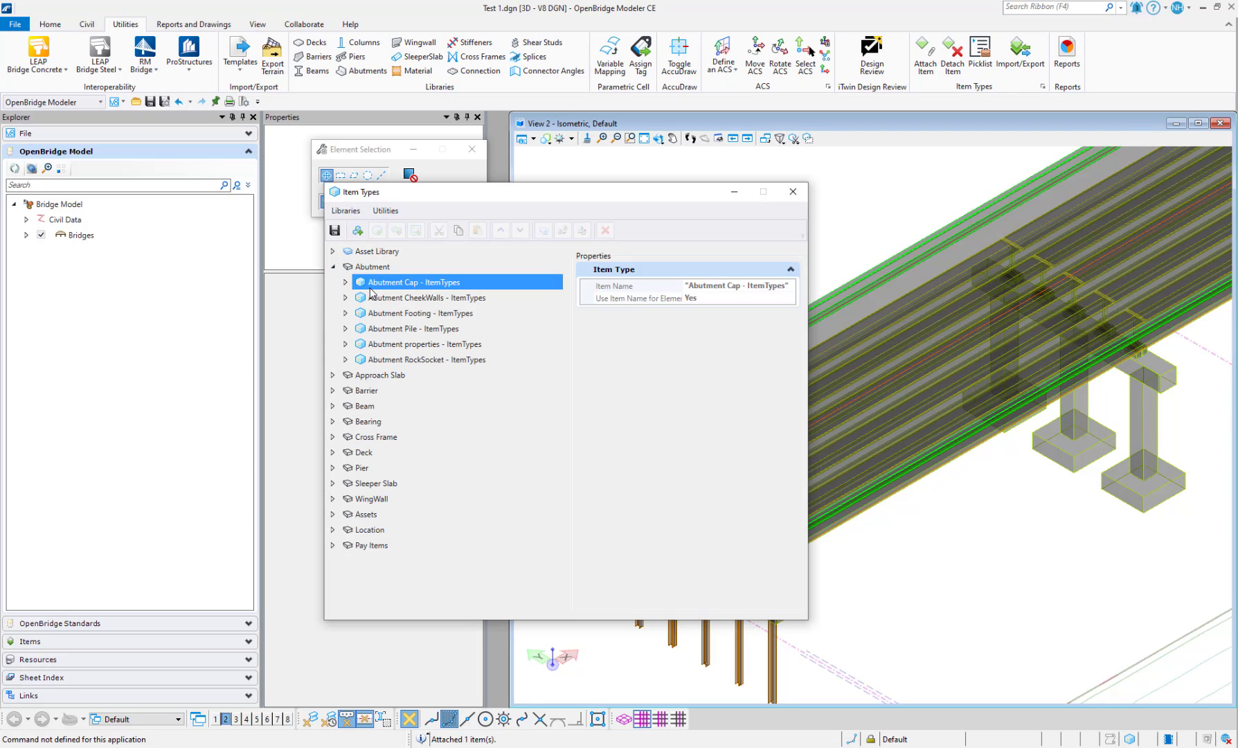
{"action": "left_click", "coordinate": [346, 282]}
{"action": "left_click", "coordinate": [389, 299]}
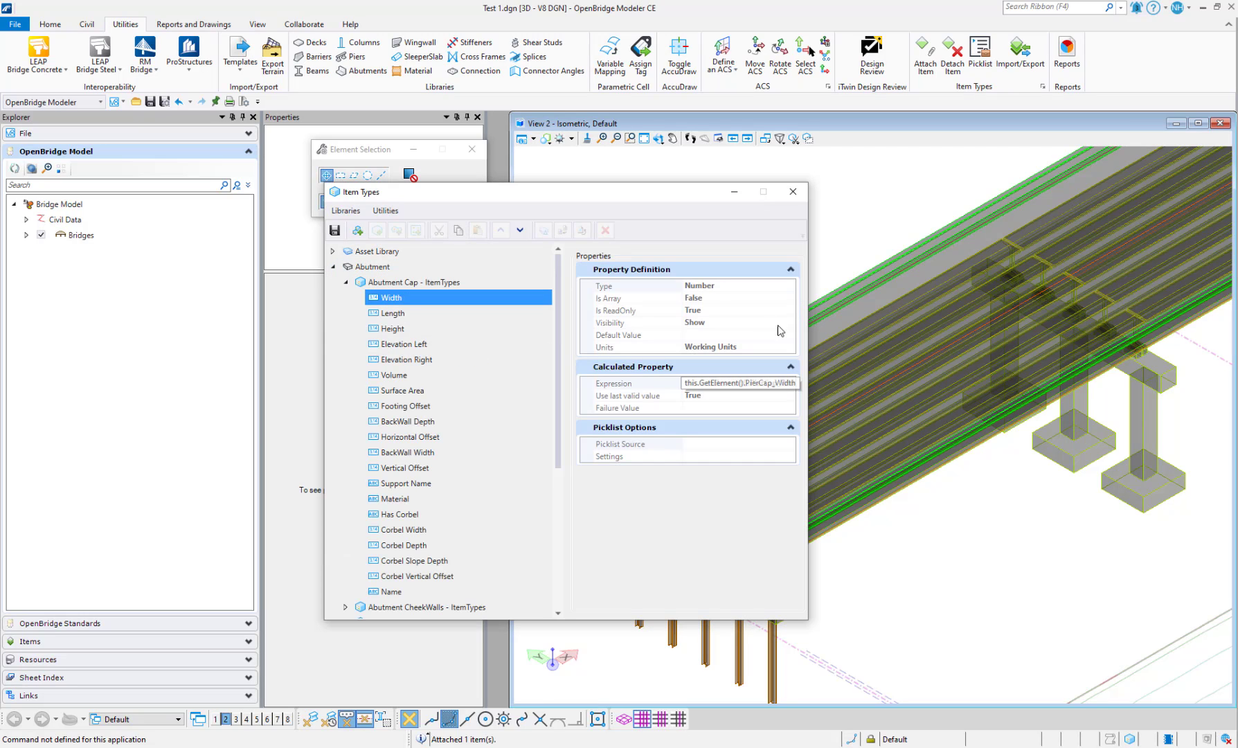
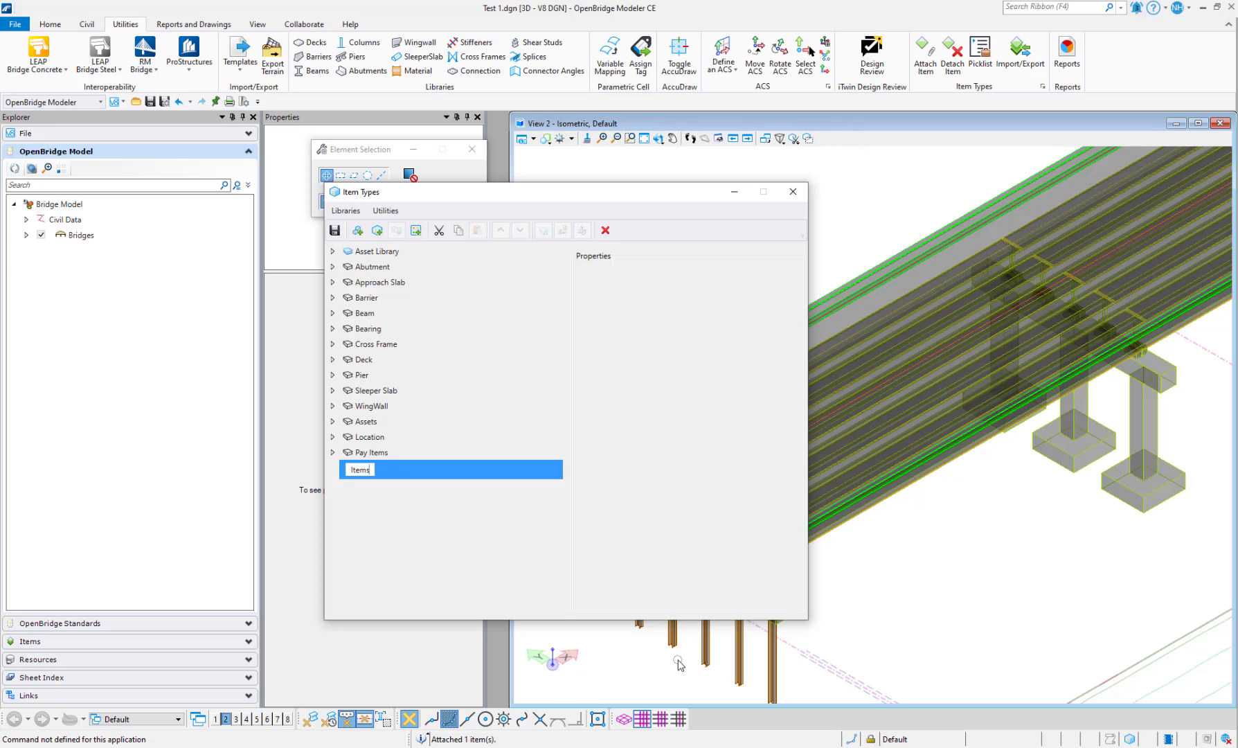
Confirm the new library's name as Items and add an item type named Item to it
{"action": "left_click", "coordinate": [443, 574]}
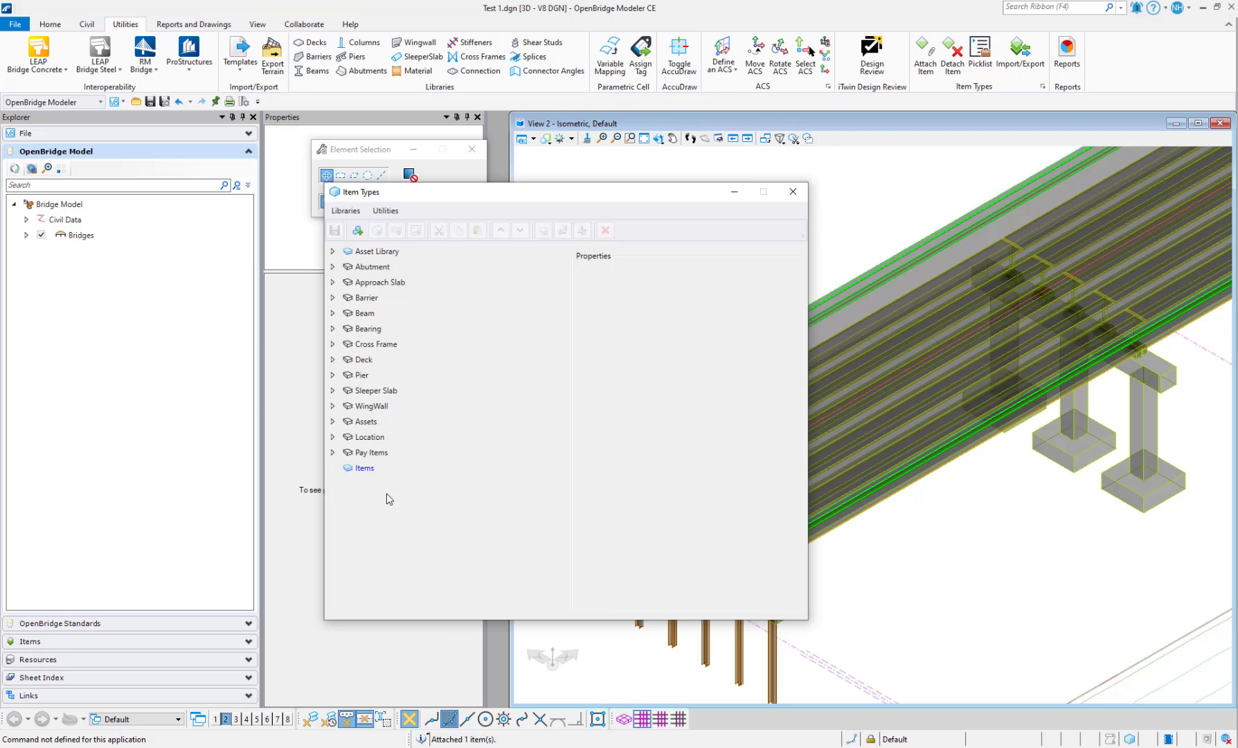
{"action": "left_click", "coordinate": [372, 470]}
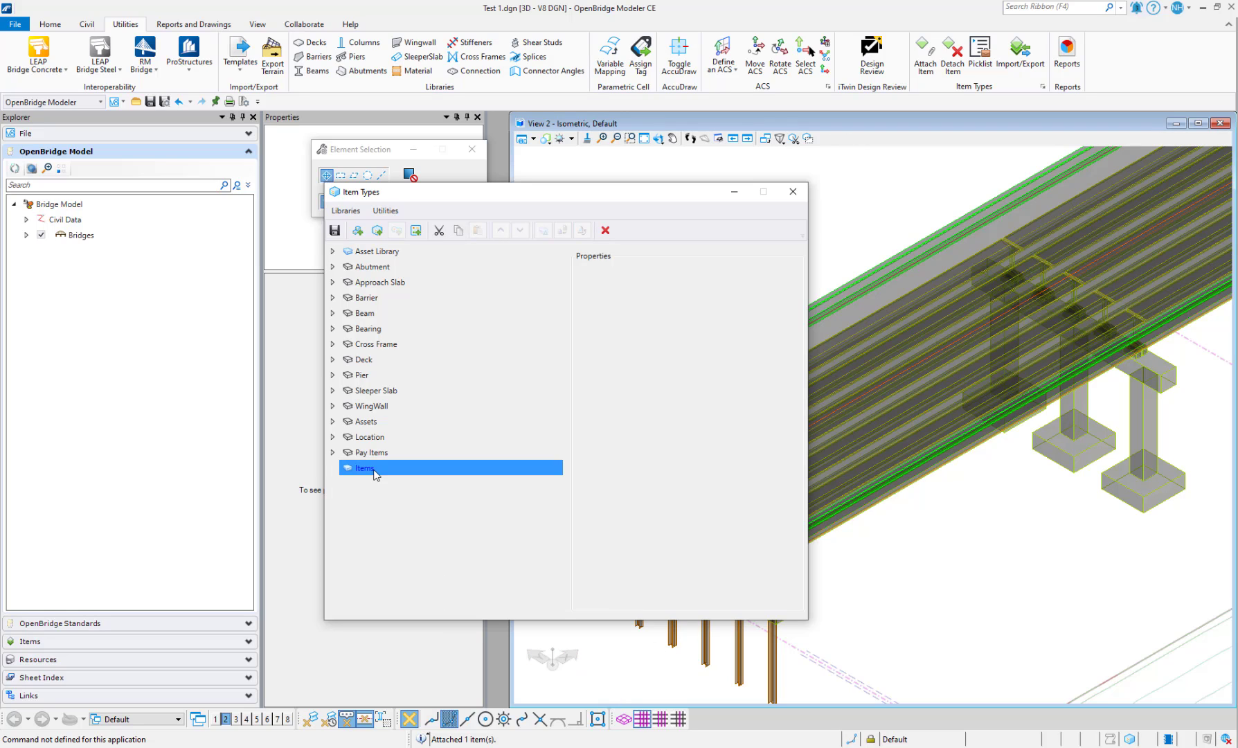
{"action": "left_click", "coordinate": [377, 230]}
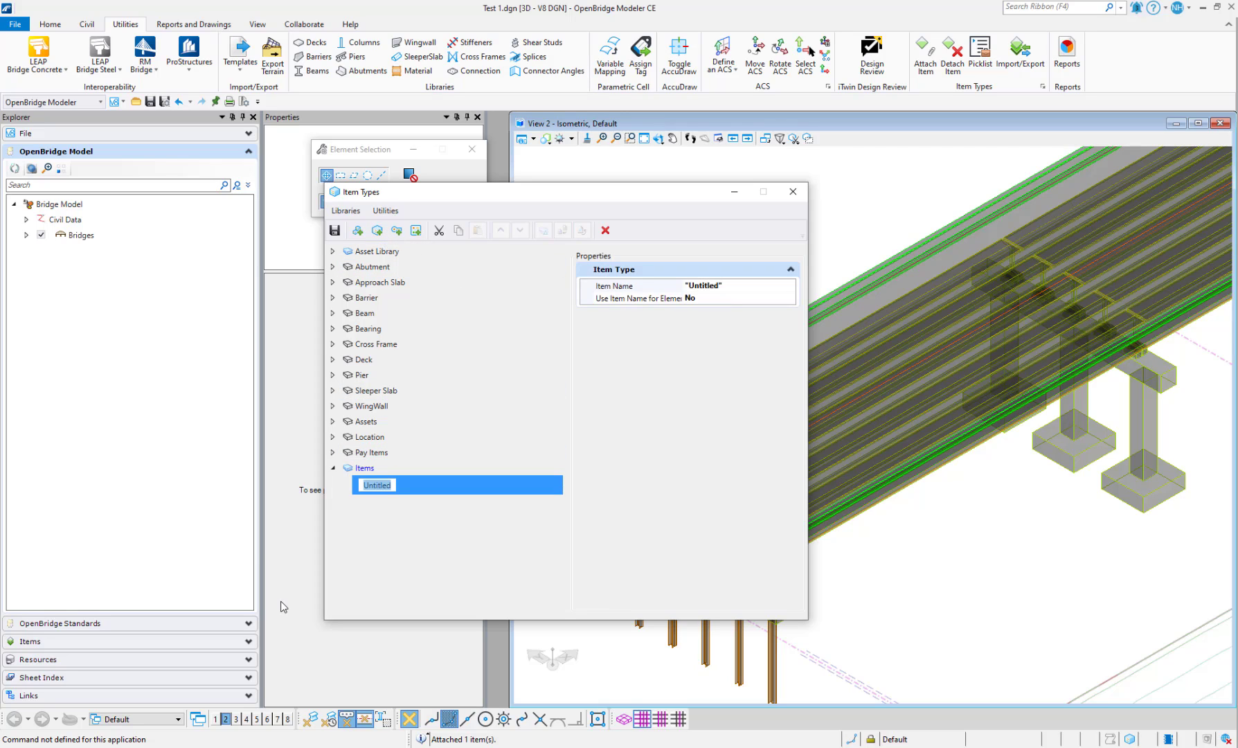
{"action": "type", "text": "Item"}
{"action": "left_click", "coordinate": [415, 558]}
{"action": "left_click", "coordinate": [376, 484]}
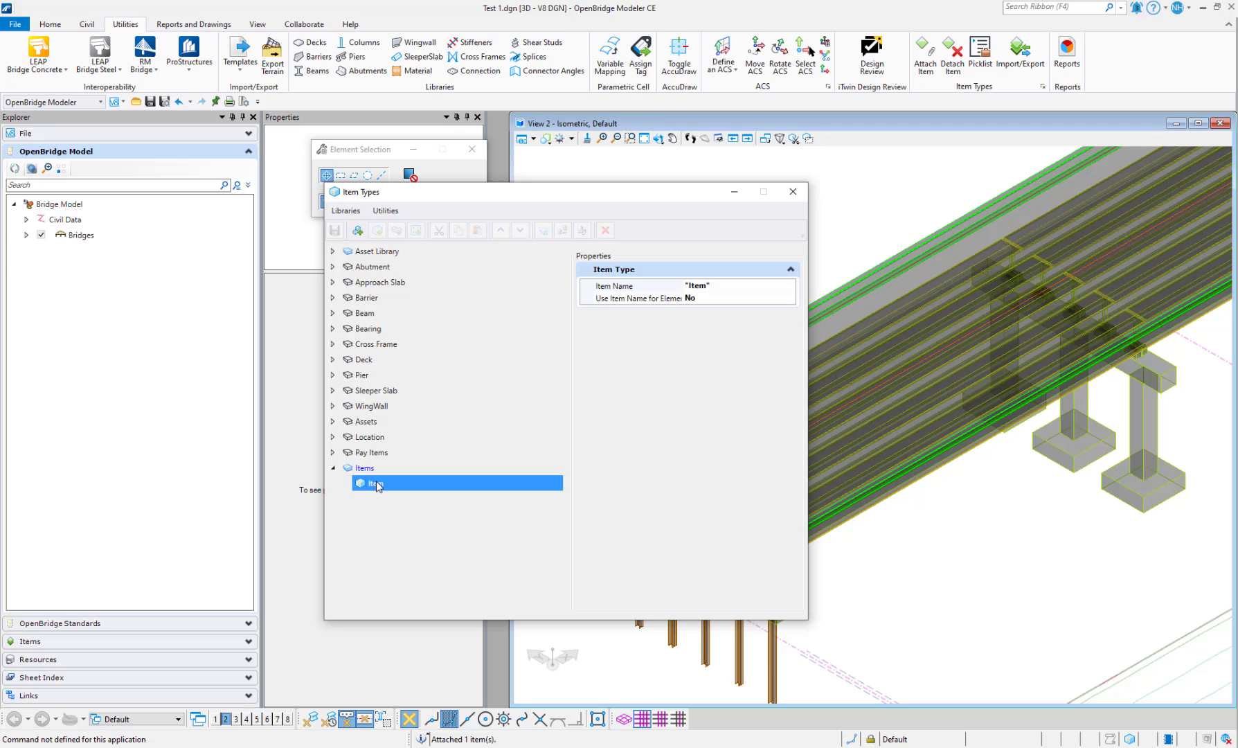
{"action": "left_click", "coordinate": [376, 521]}
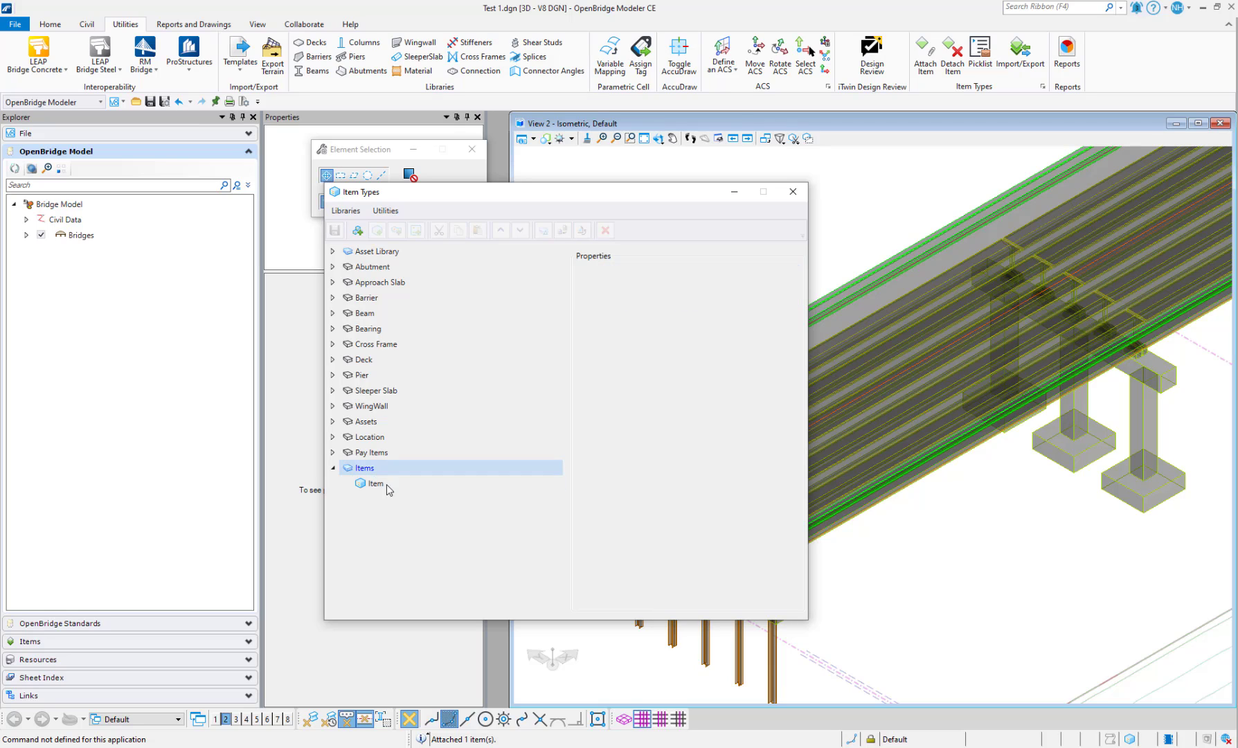
Add a property named Item to the Item item type in the Items library
{"action": "left_click", "coordinate": [387, 488]}
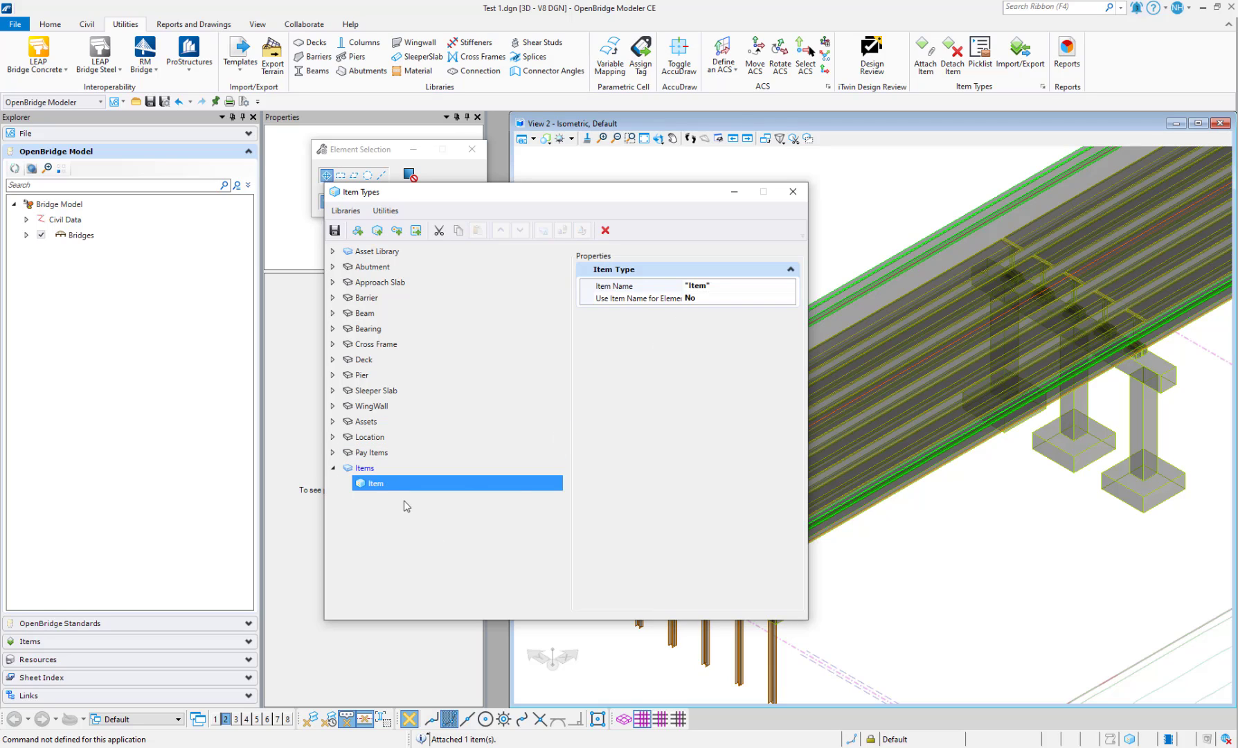
{"action": "left_click", "coordinate": [396, 230]}
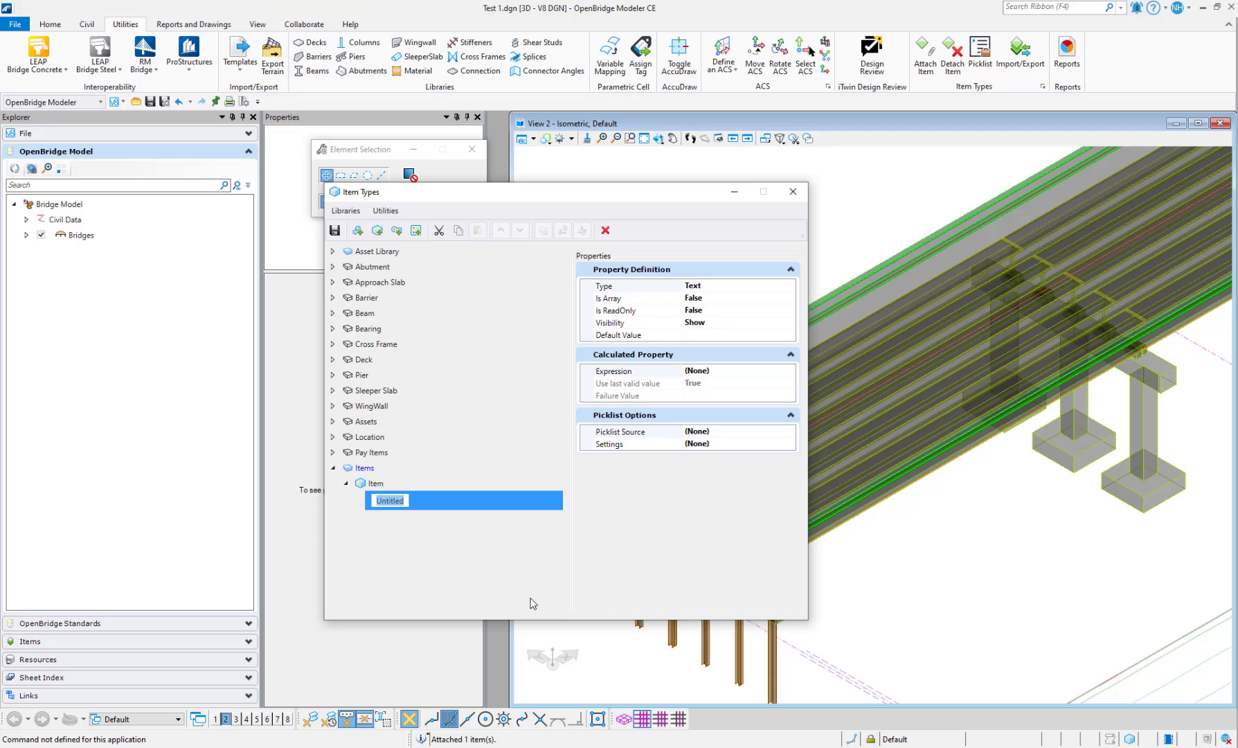
{"action": "type", "text": "ite"}
{"action": "type", "text": "tem"}
{"action": "key", "text": "Return"}
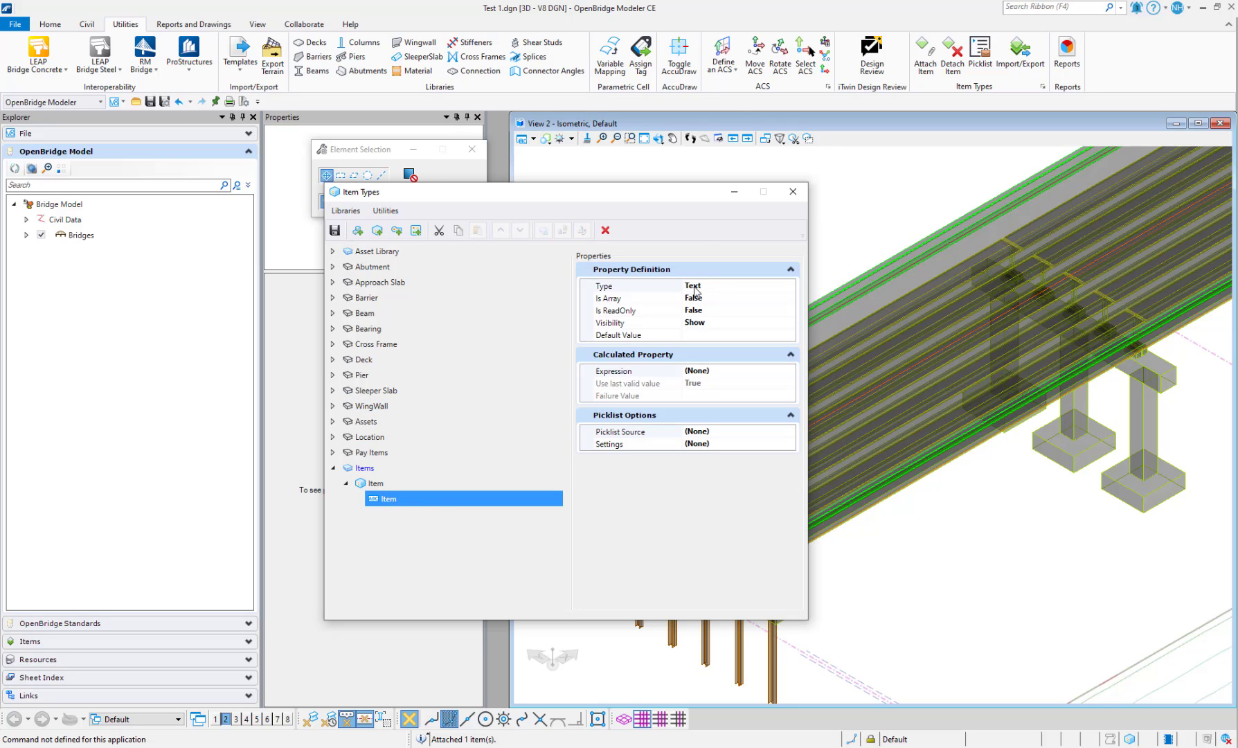
{"action": "left_click", "coordinate": [406, 554]}
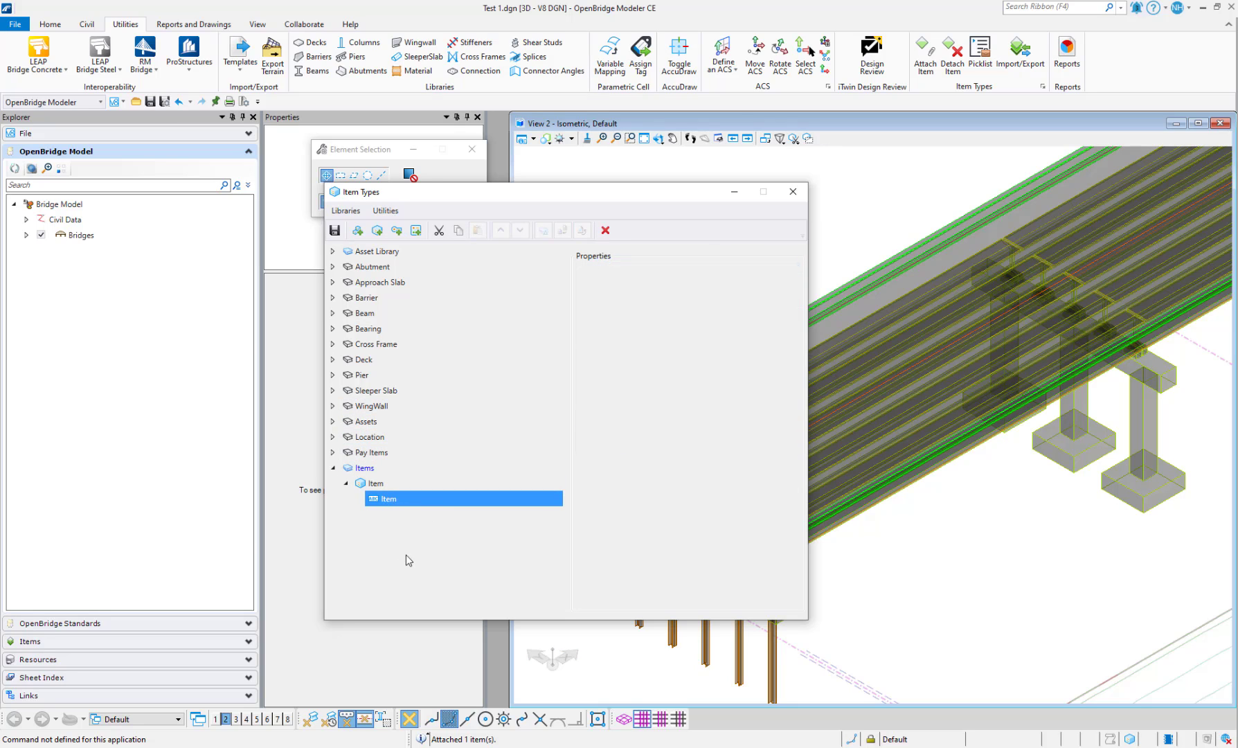
Review the Item property's definition settings and the data types available for it
{"action": "left_click", "coordinate": [396, 499]}
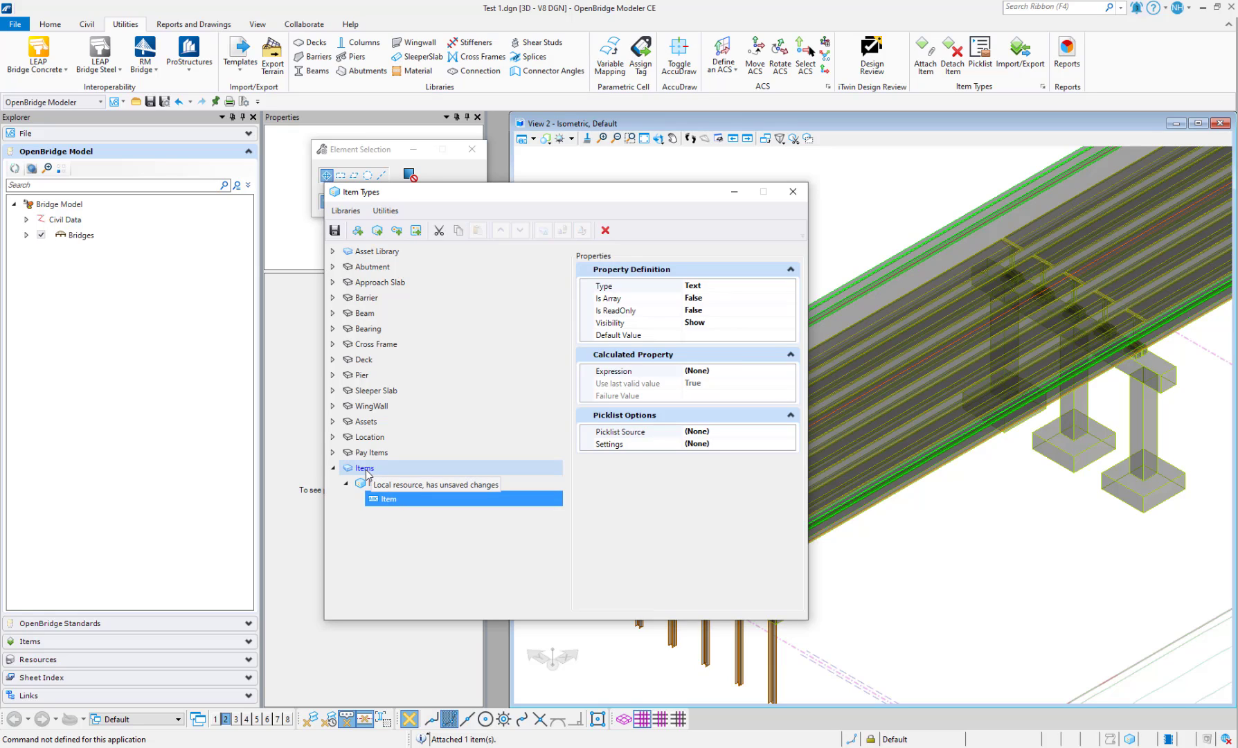
{"action": "left_click", "coordinate": [393, 500]}
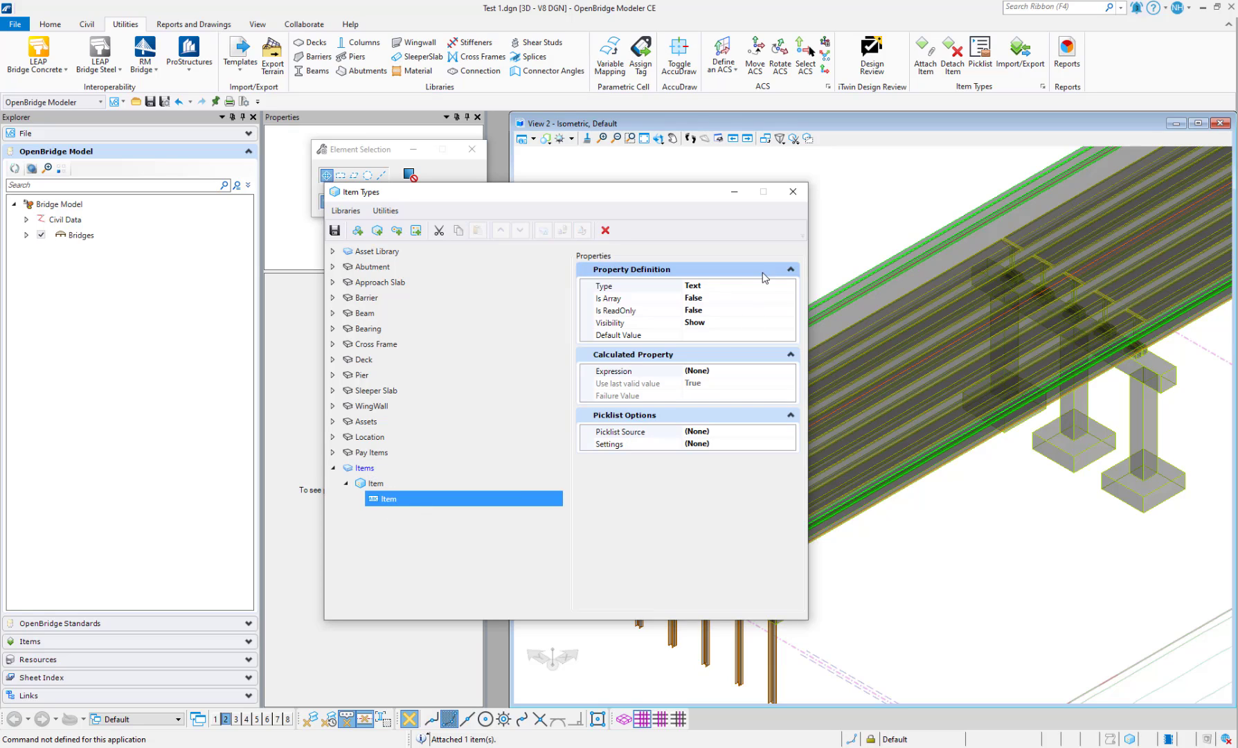
{"action": "left_click", "coordinate": [710, 291]}
{"action": "left_click", "coordinate": [384, 502]}
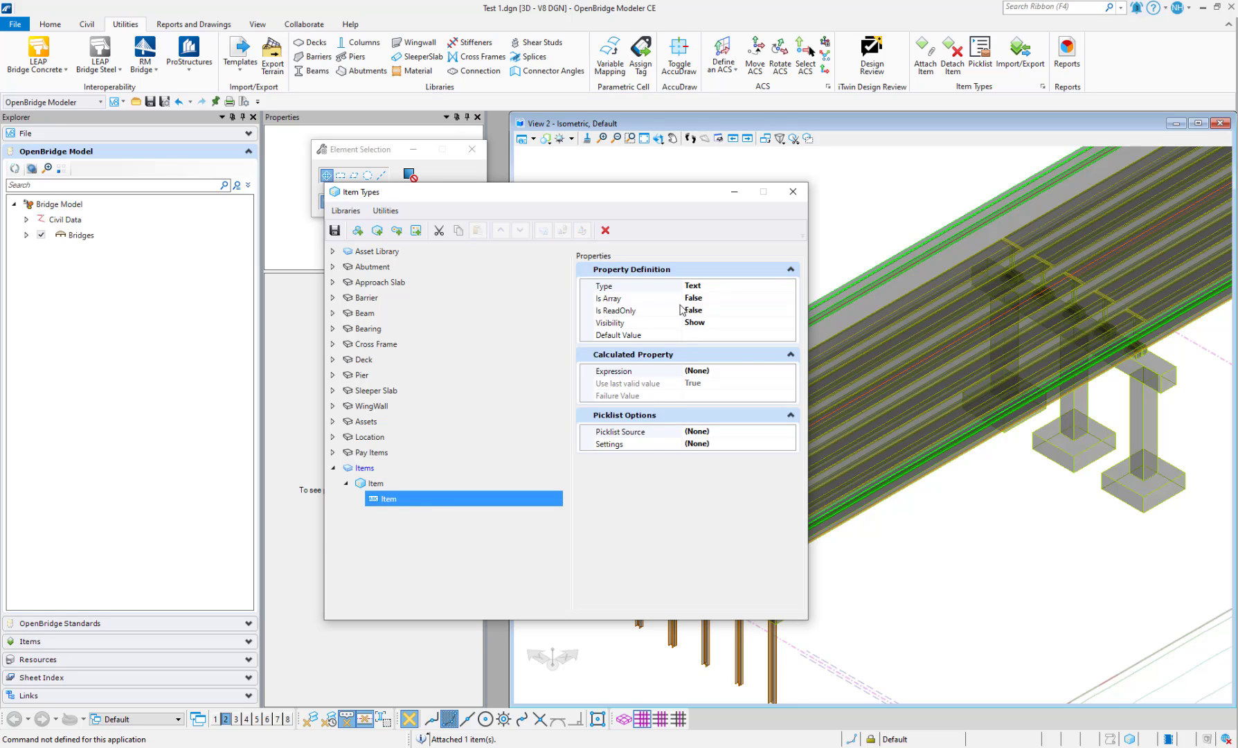
{"action": "left_click", "coordinate": [765, 289]}
{"action": "left_click", "coordinate": [789, 285]}
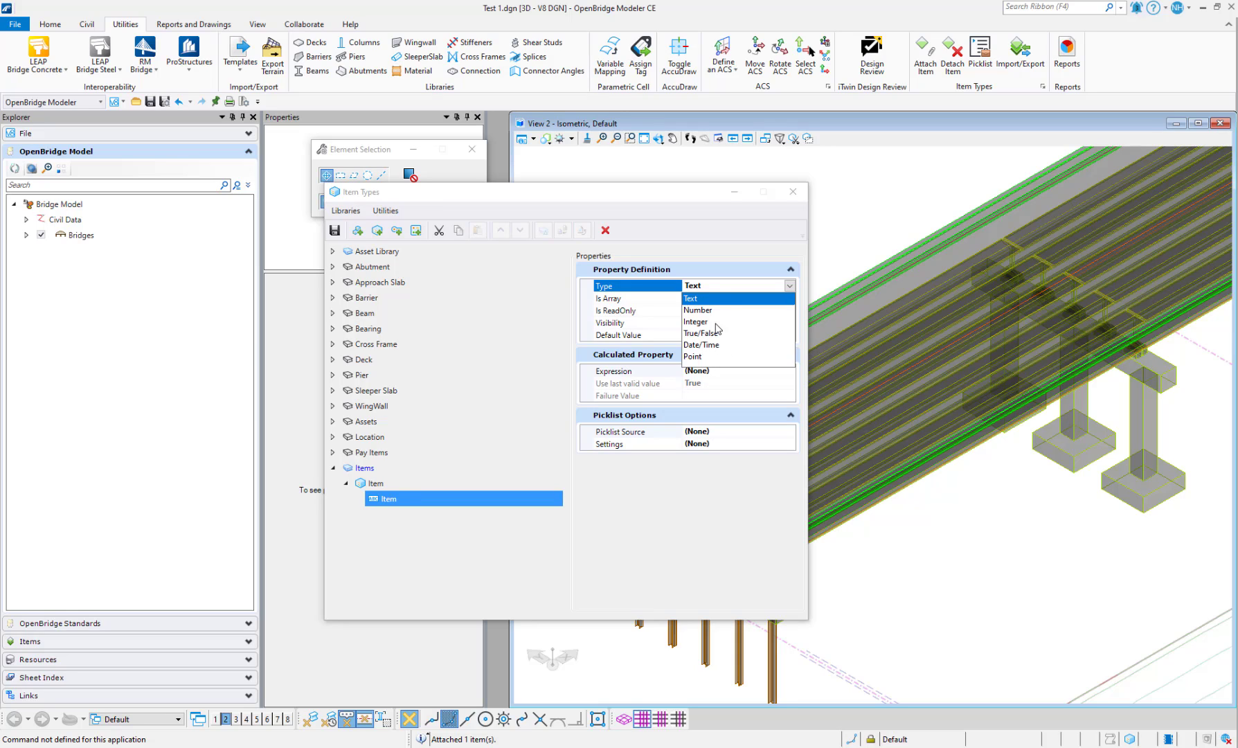
{"action": "left_click", "coordinate": [426, 563]}
{"action": "left_click", "coordinate": [414, 502]}
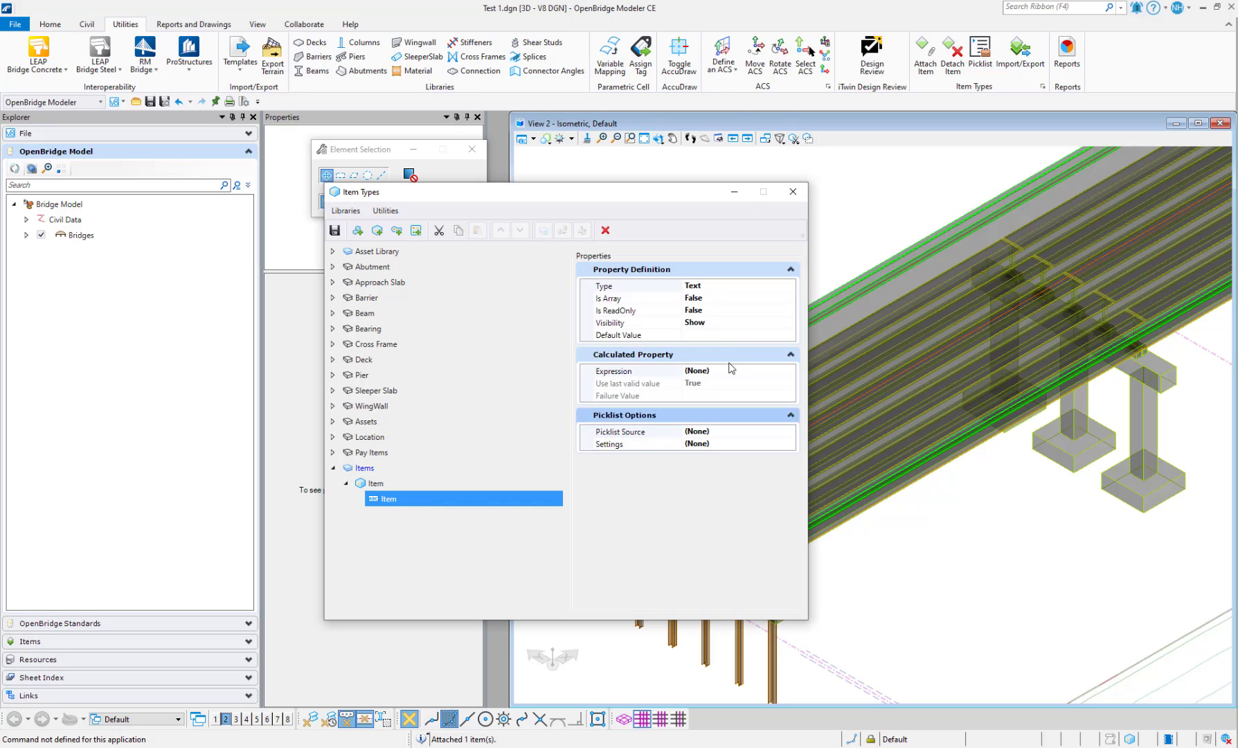
Set the Item property's Is Array option to True and check the data types offered for the array
{"action": "left_click", "coordinate": [704, 301]}
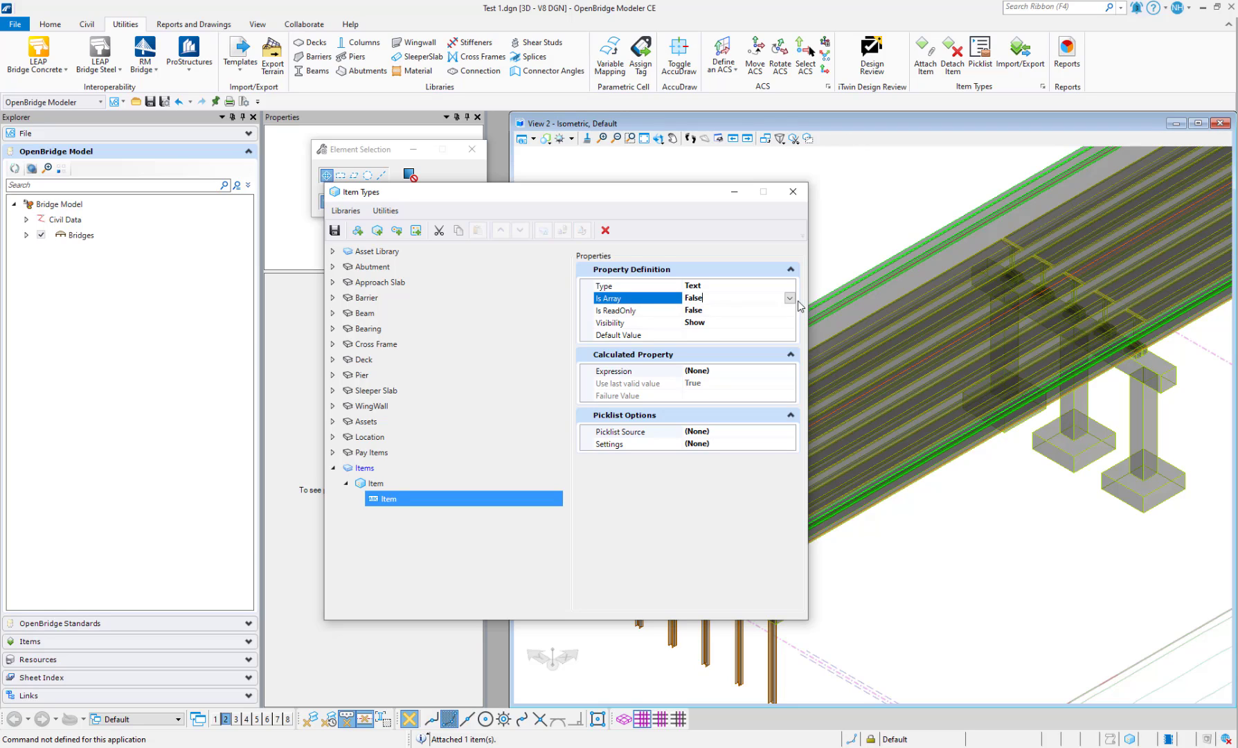
{"action": "left_click", "coordinate": [791, 299]}
{"action": "left_click", "coordinate": [695, 324]}
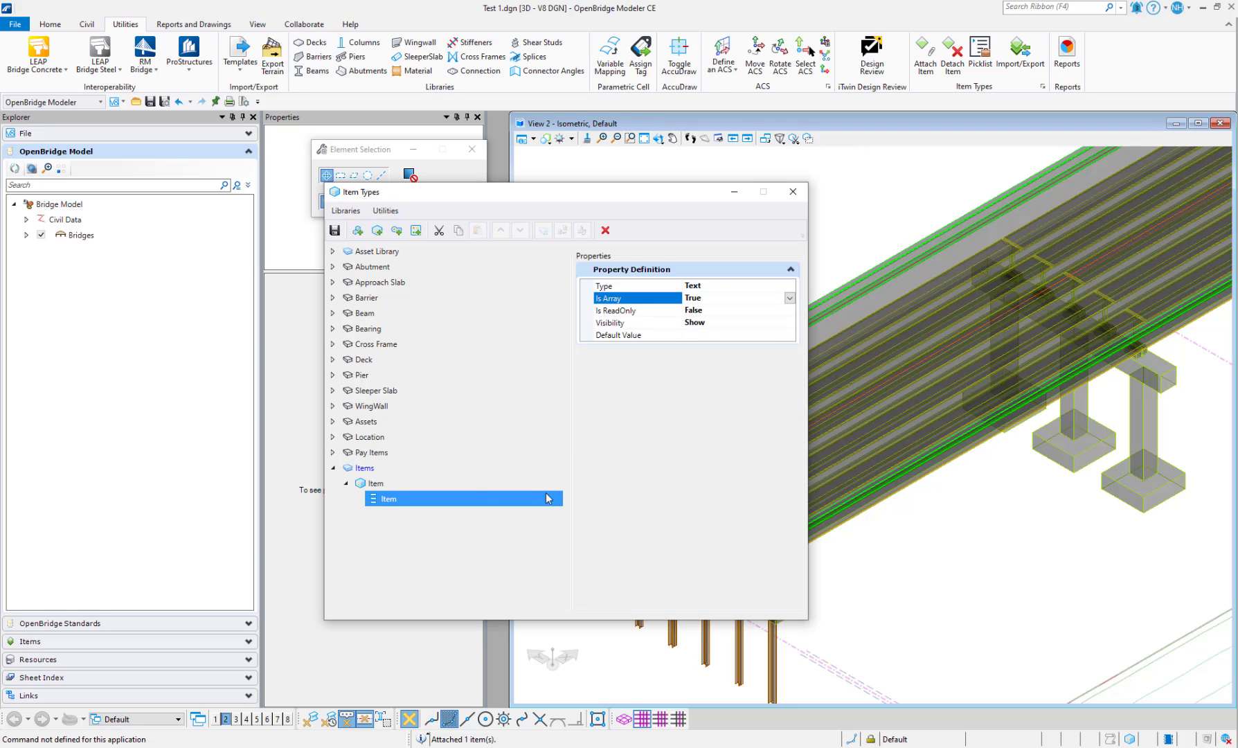
{"action": "left_click", "coordinate": [454, 555]}
{"action": "left_click", "coordinate": [360, 484]}
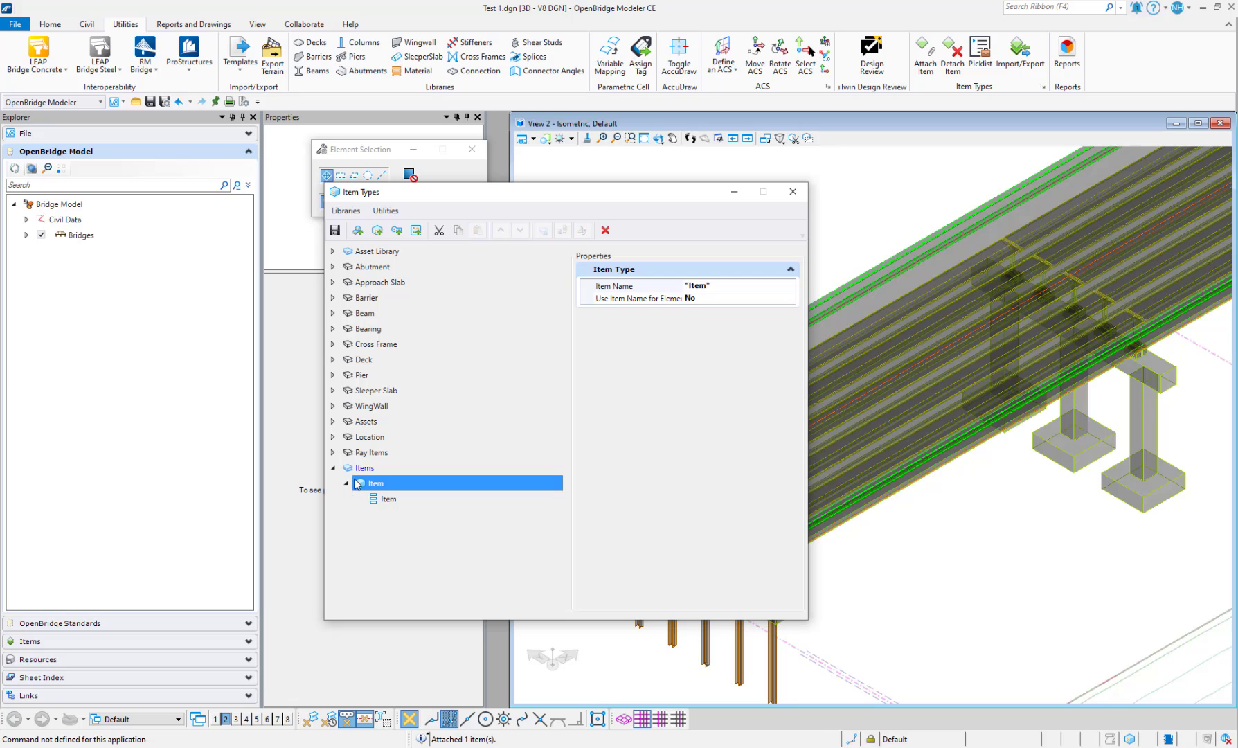
{"action": "left_click", "coordinate": [387, 498]}
{"action": "left_click", "coordinate": [784, 286]}
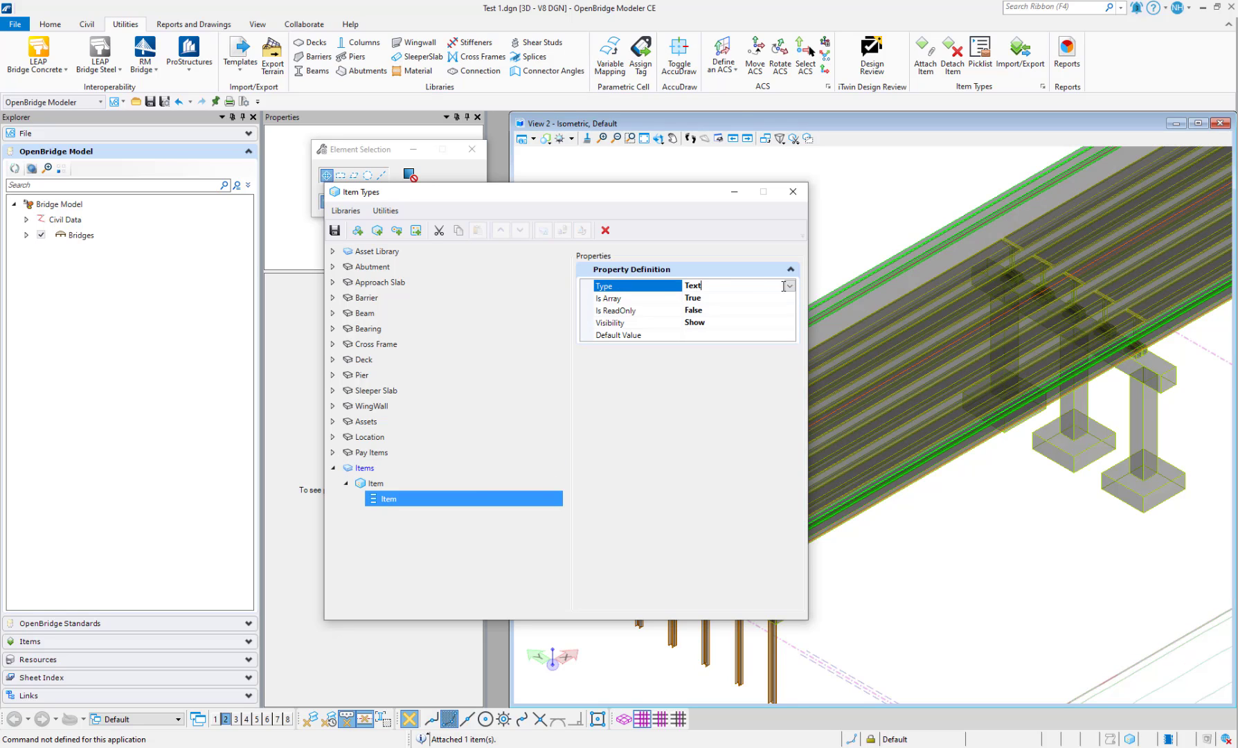
{"action": "left_click", "coordinate": [789, 286]}
{"action": "left_click", "coordinate": [463, 522]}
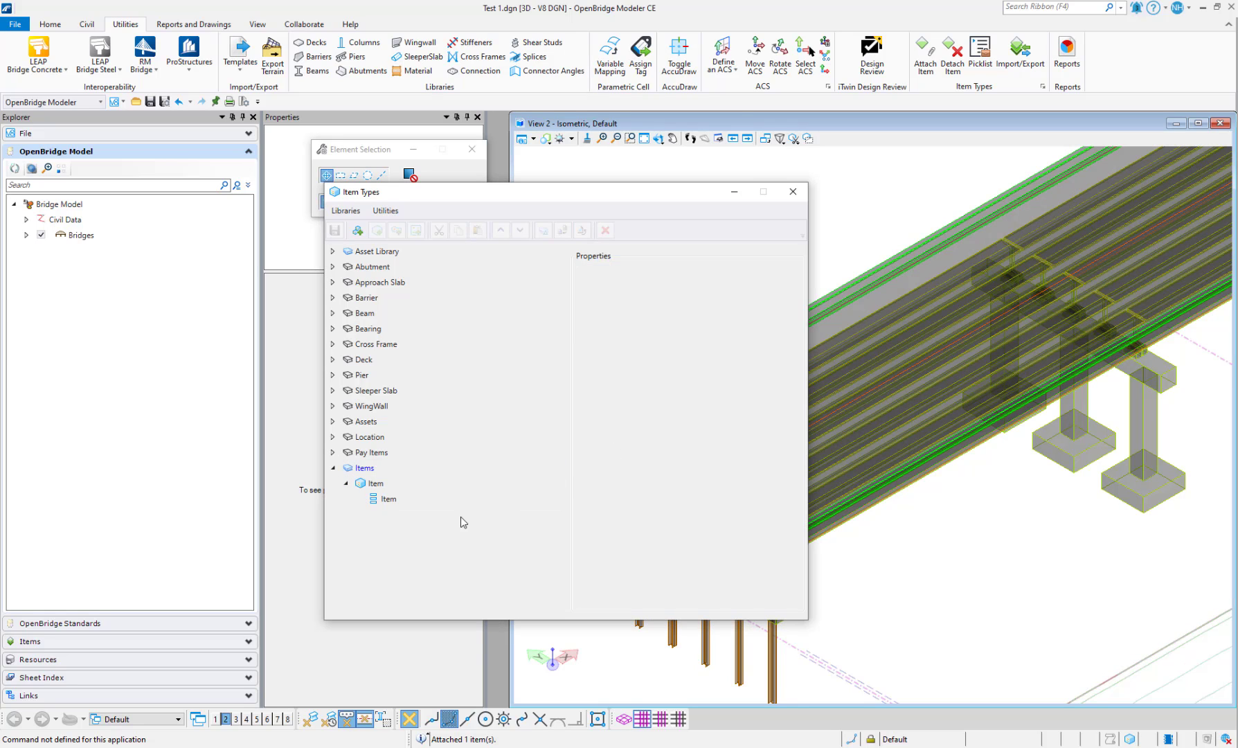
Add a custom property type named Item Library to the Items library
{"action": "left_click", "coordinate": [372, 469]}
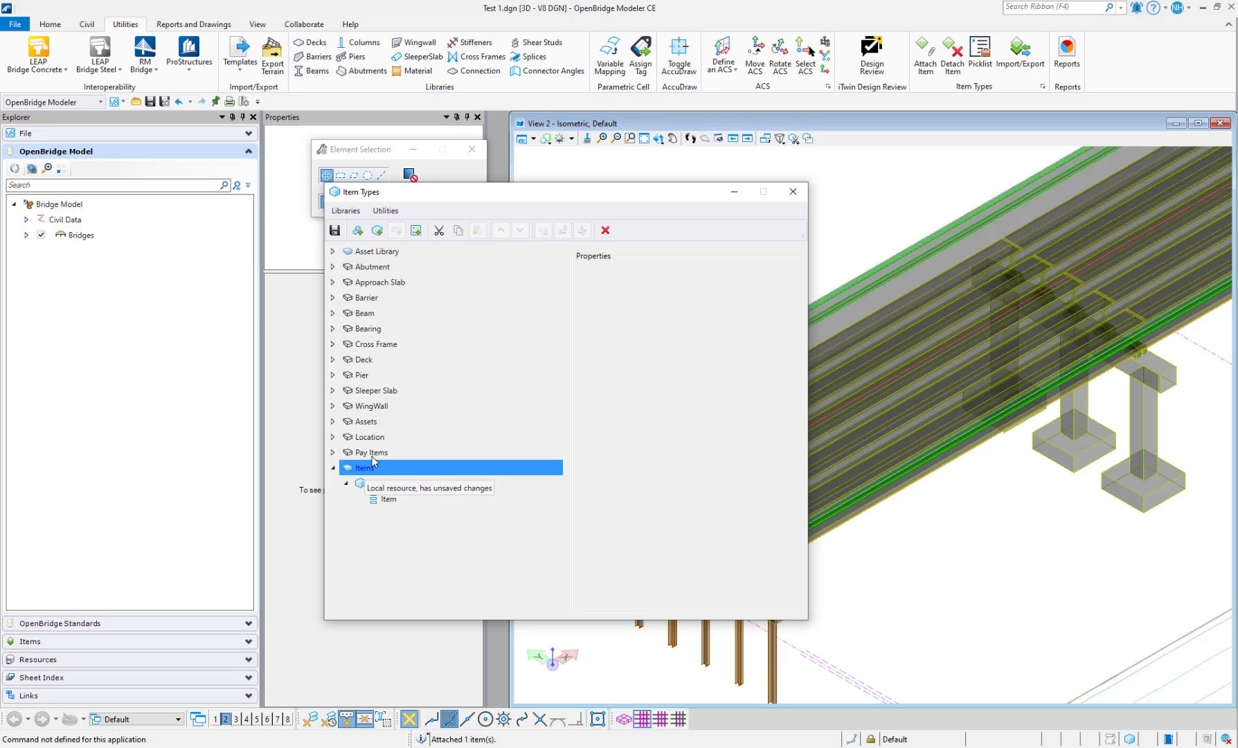
{"action": "left_click", "coordinate": [423, 236]}
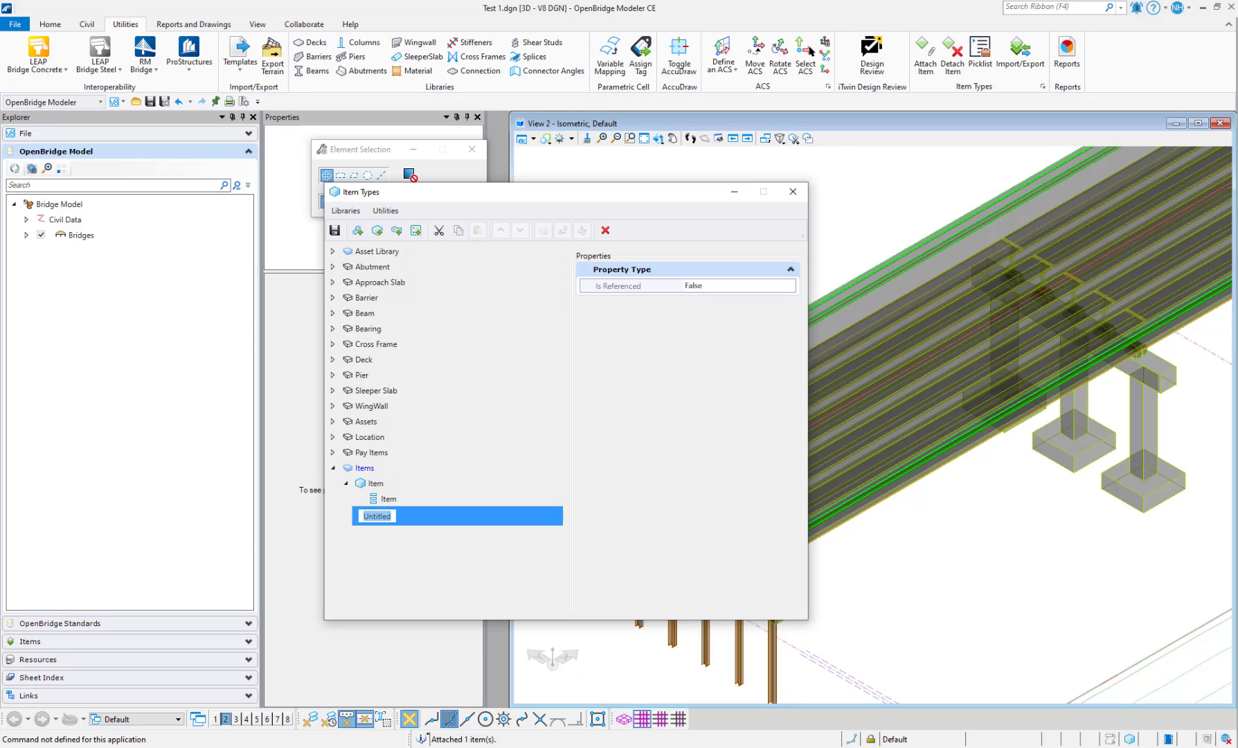
{"action": "type", "text": "Item Library"}
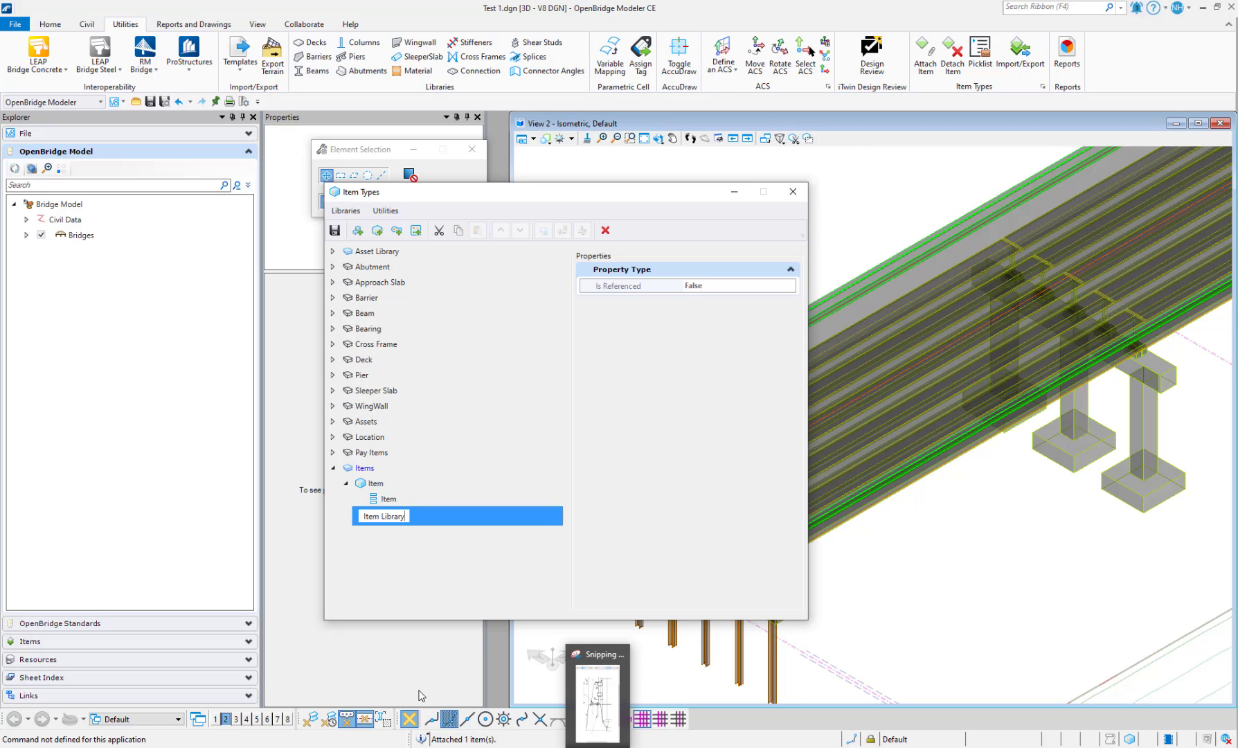
{"action": "key", "text": "Return"}
{"action": "left_click", "coordinate": [395, 516]}
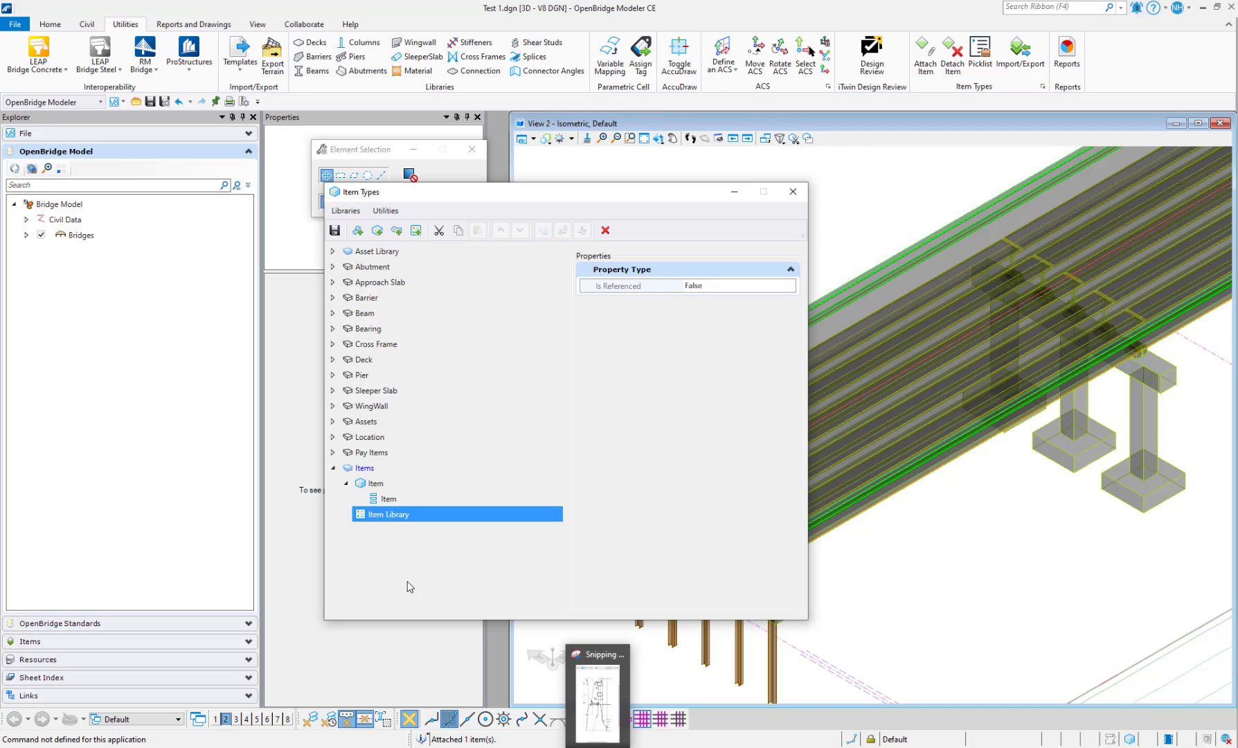
{"action": "left_click", "coordinate": [393, 517]}
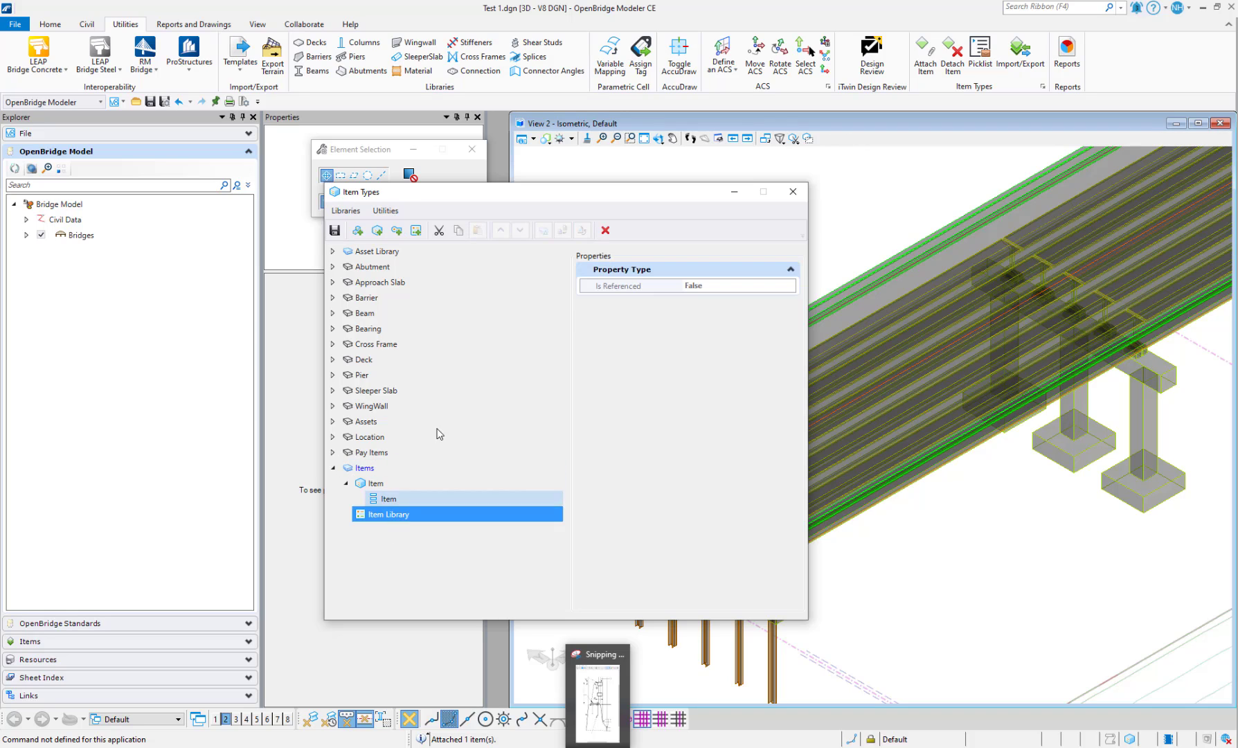
Add a property named Item to the Item Library property type and view its definition
{"action": "left_click", "coordinate": [396, 232]}
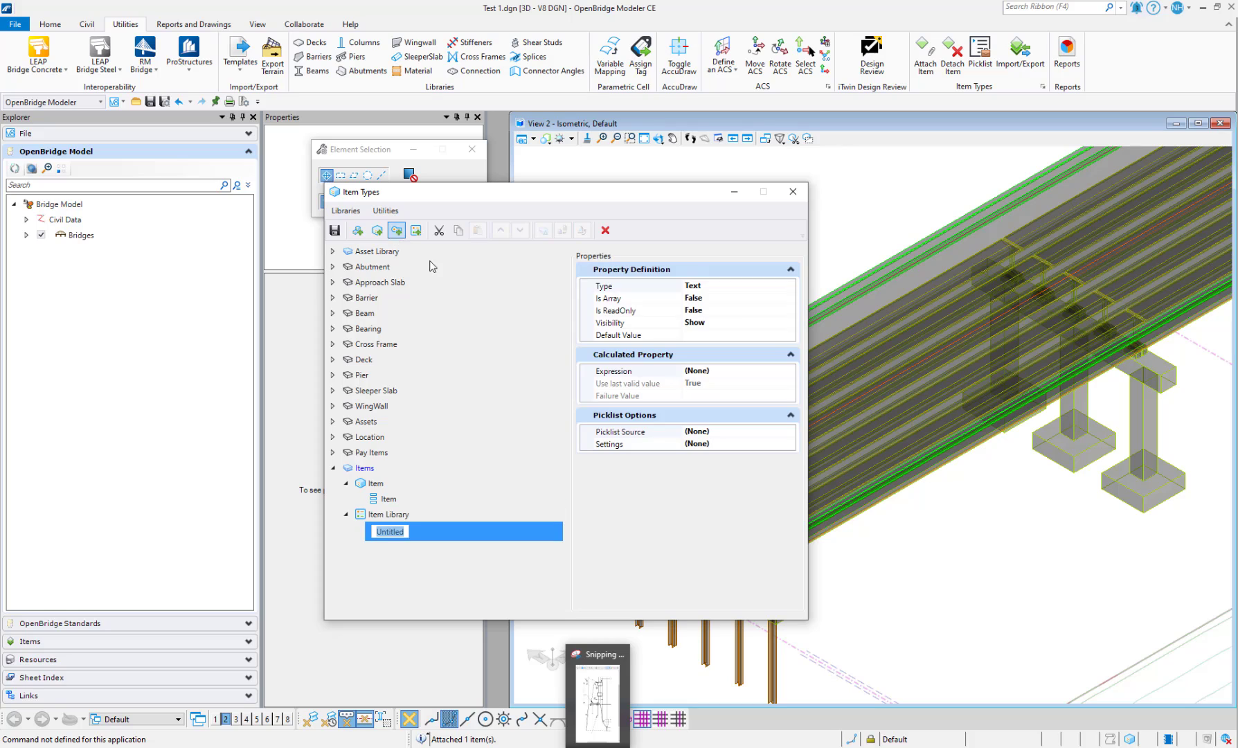
{"action": "type", "text": "Item"}
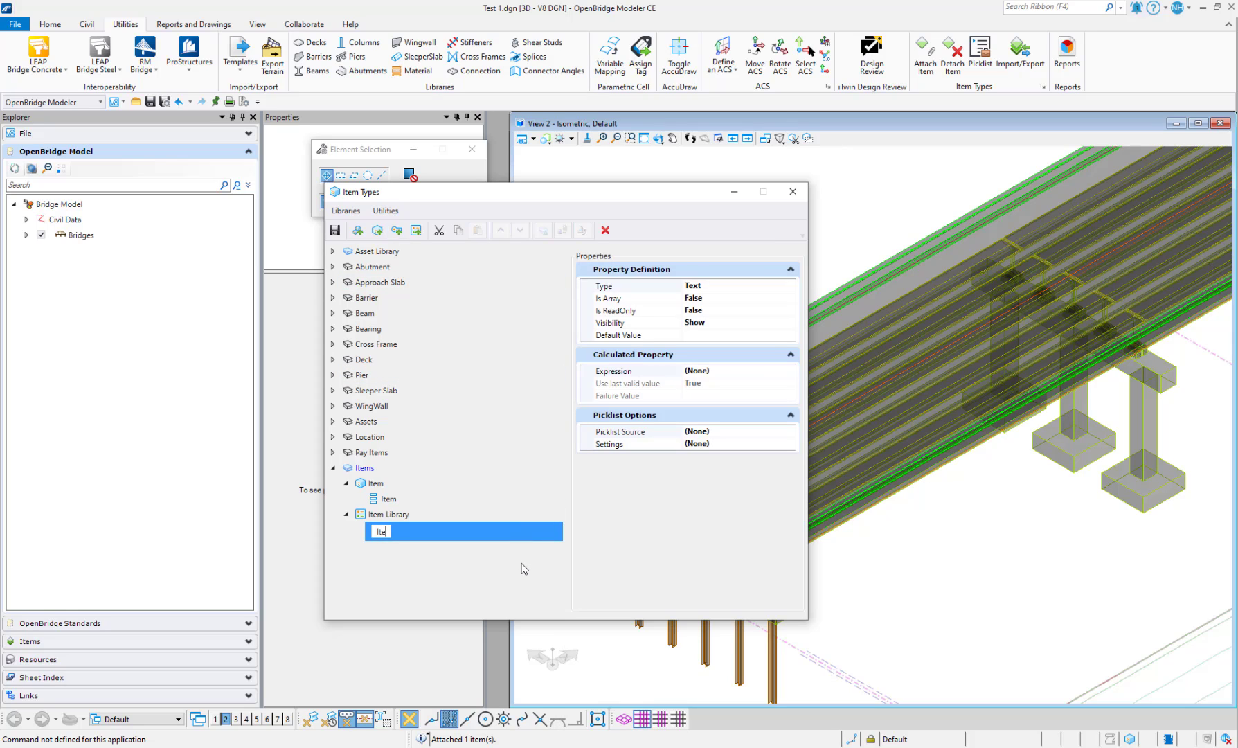
{"action": "left_click", "coordinate": [442, 579]}
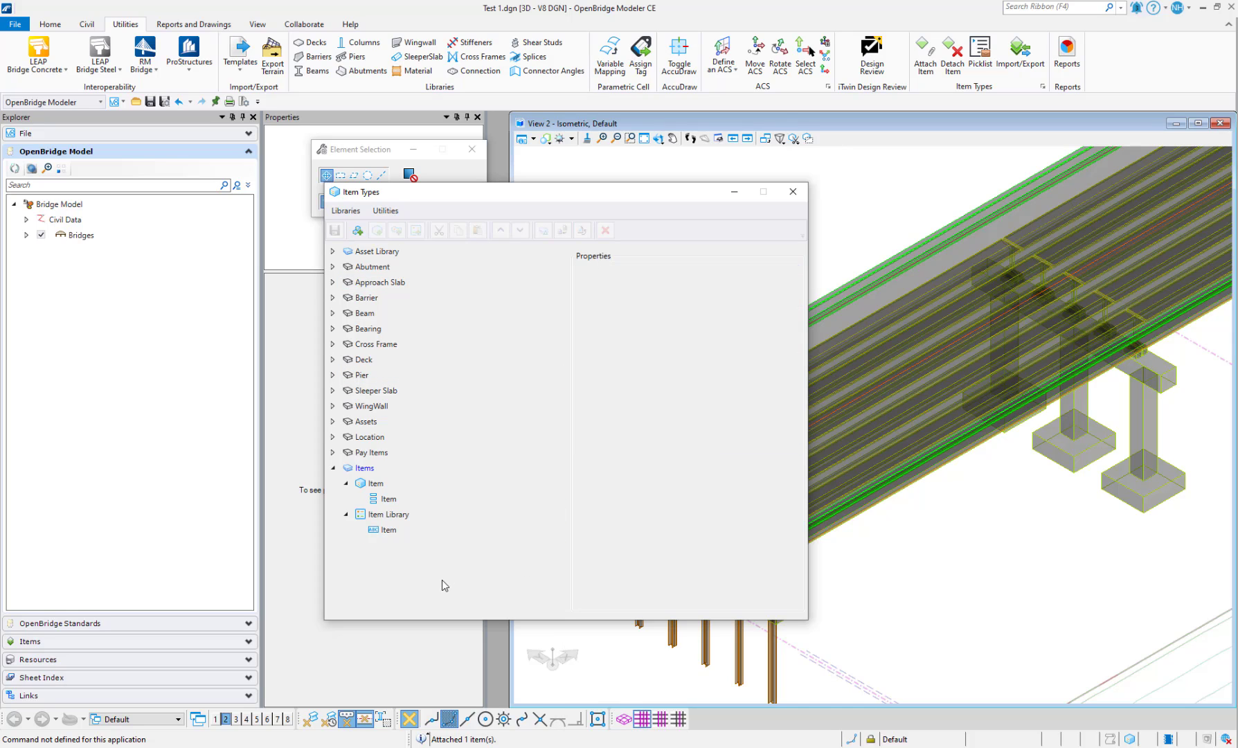
{"action": "left_click", "coordinate": [403, 528]}
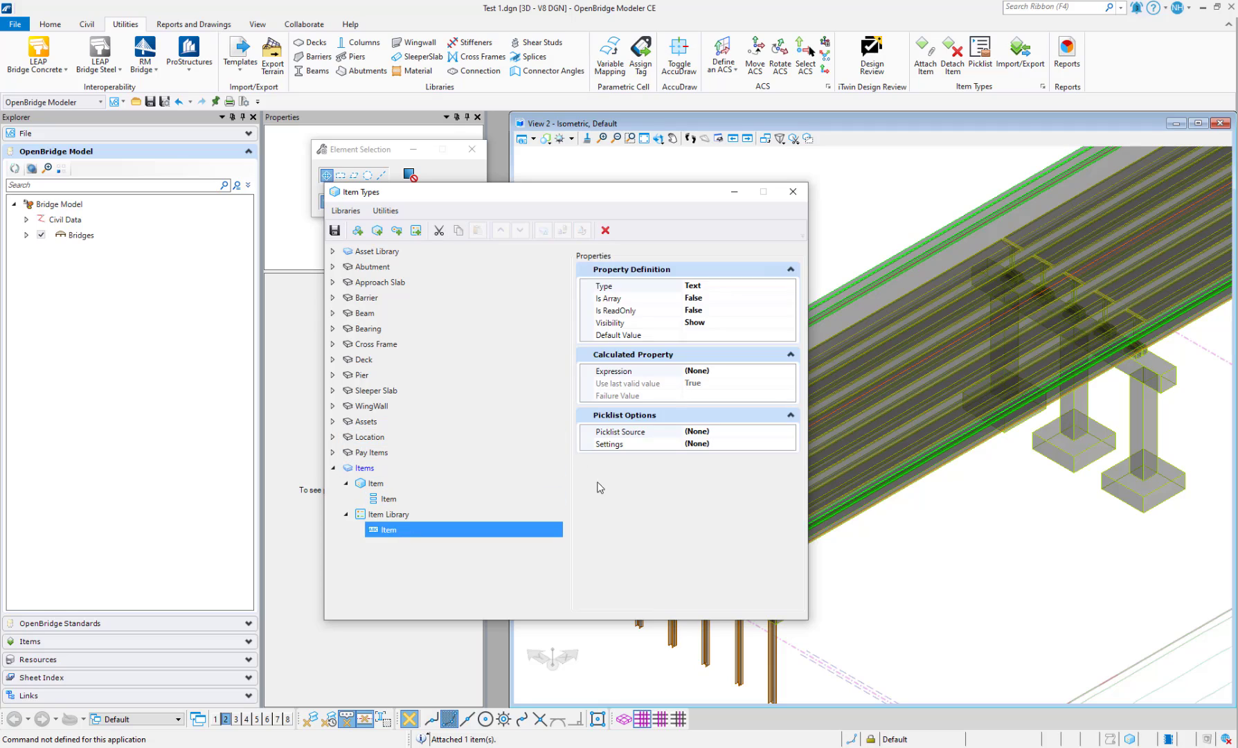
{"action": "left_click", "coordinate": [421, 558]}
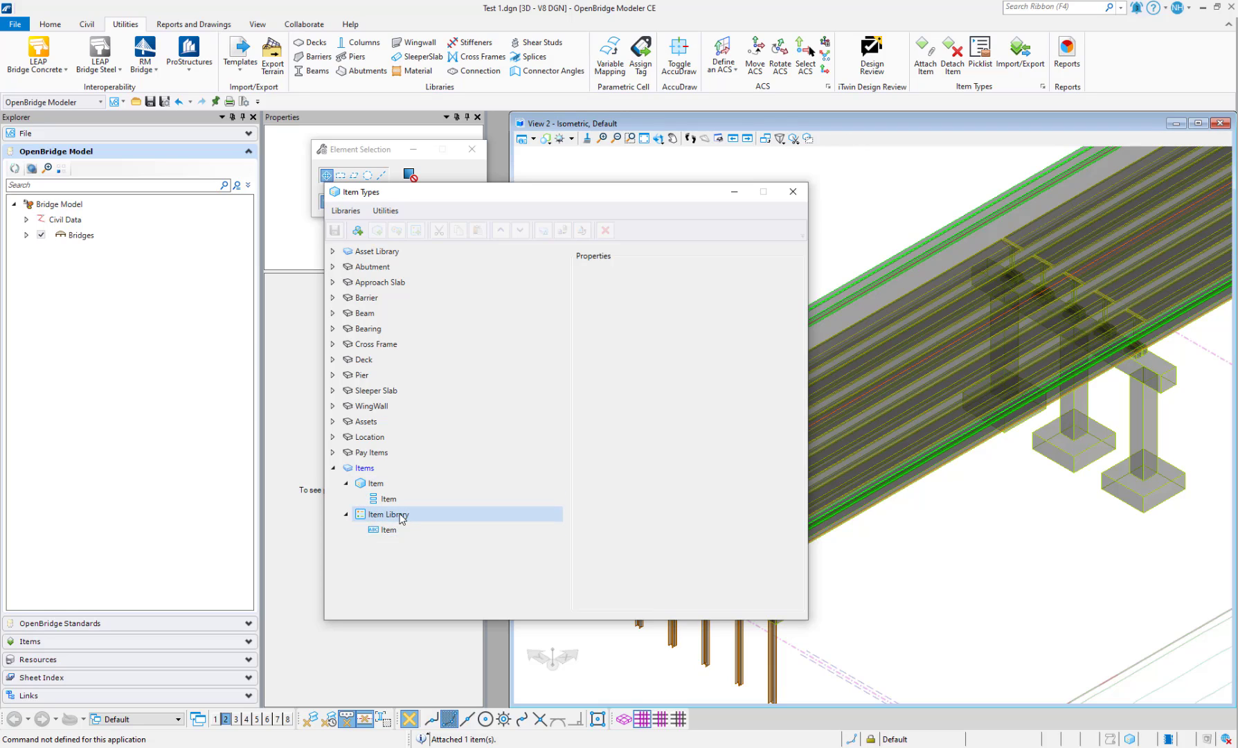
Set the Type of the Item array property under the Item item type to Item Library
{"action": "left_click", "coordinate": [376, 483]}
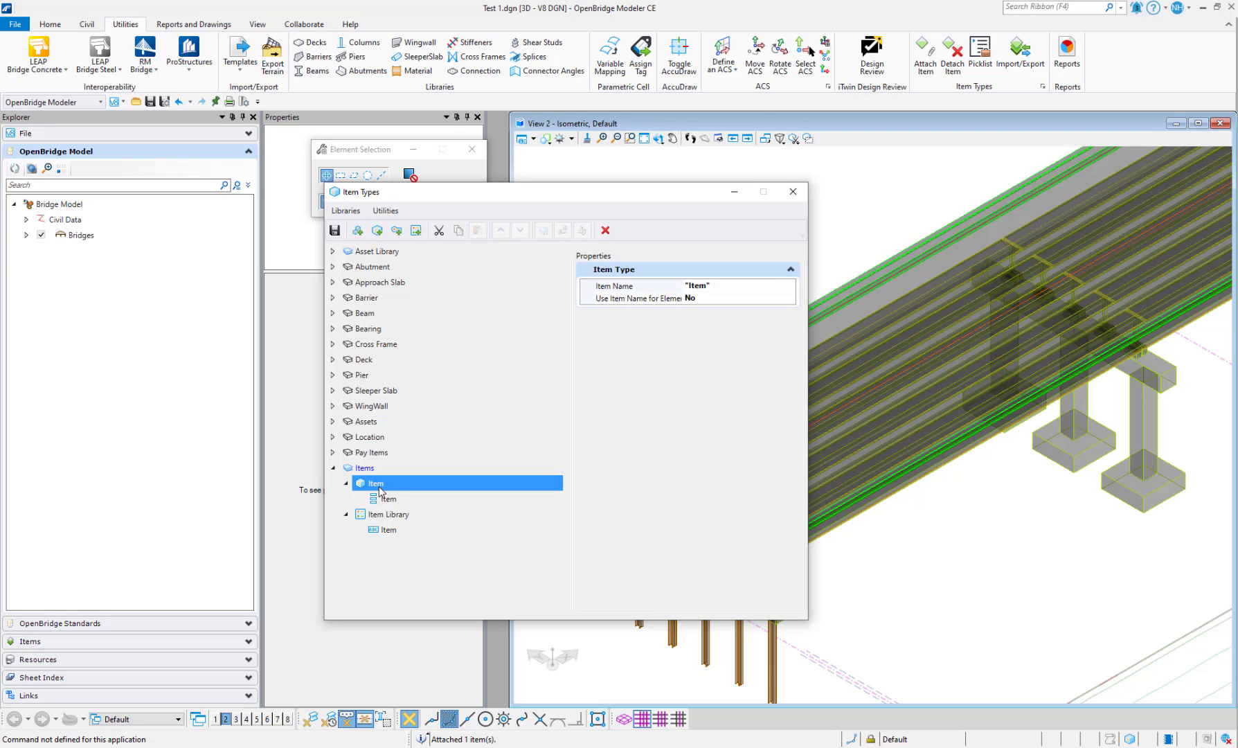
{"action": "left_click", "coordinate": [747, 288]}
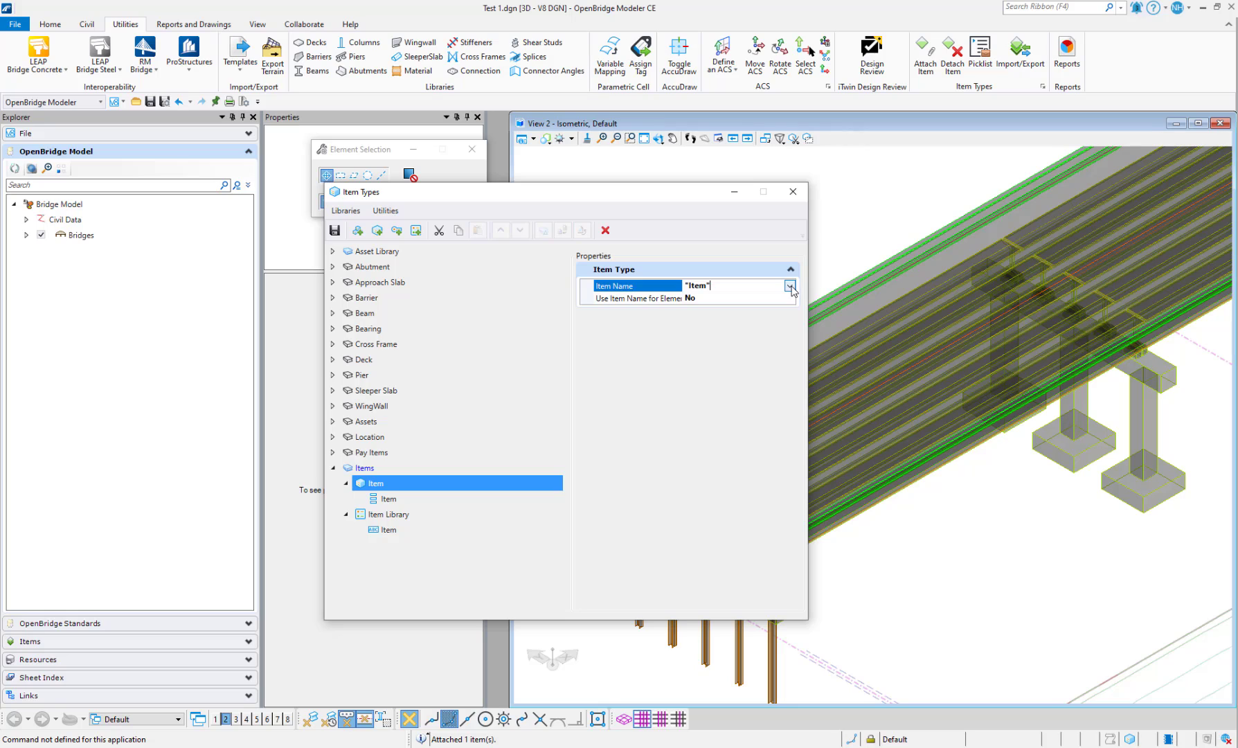
{"action": "left_click", "coordinate": [383, 499]}
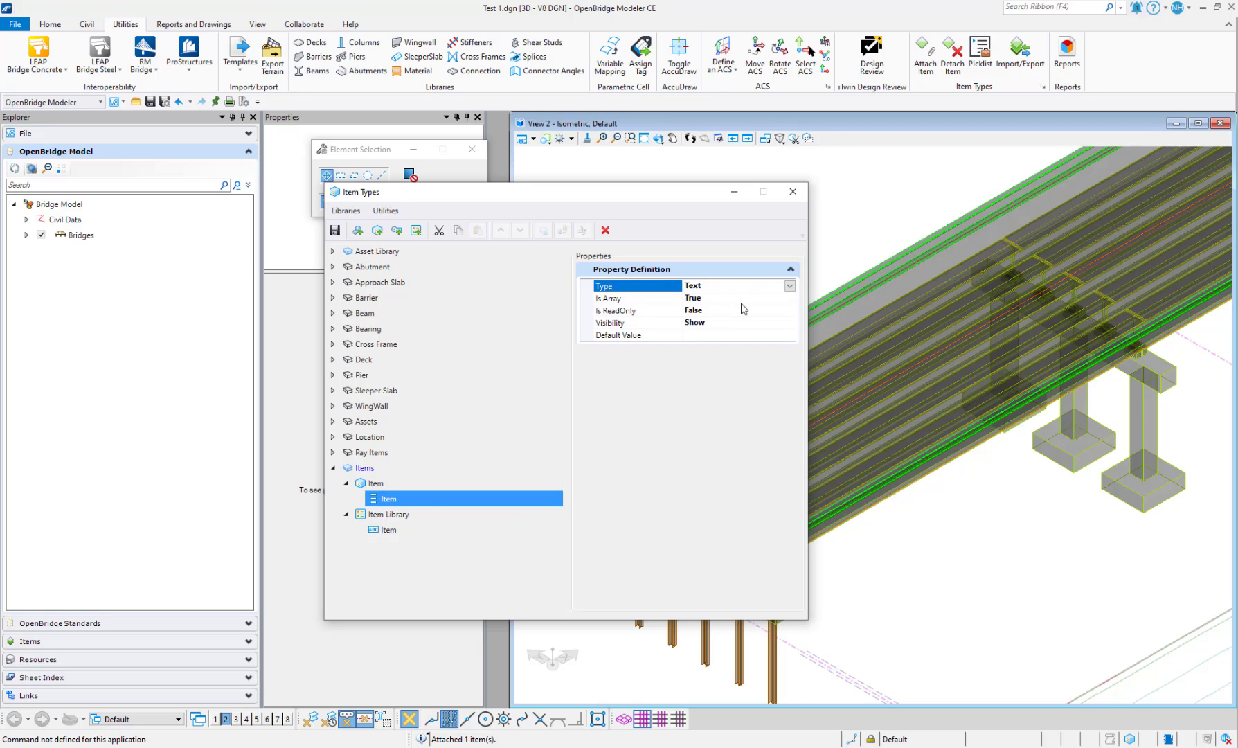
{"action": "left_click", "coordinate": [789, 286]}
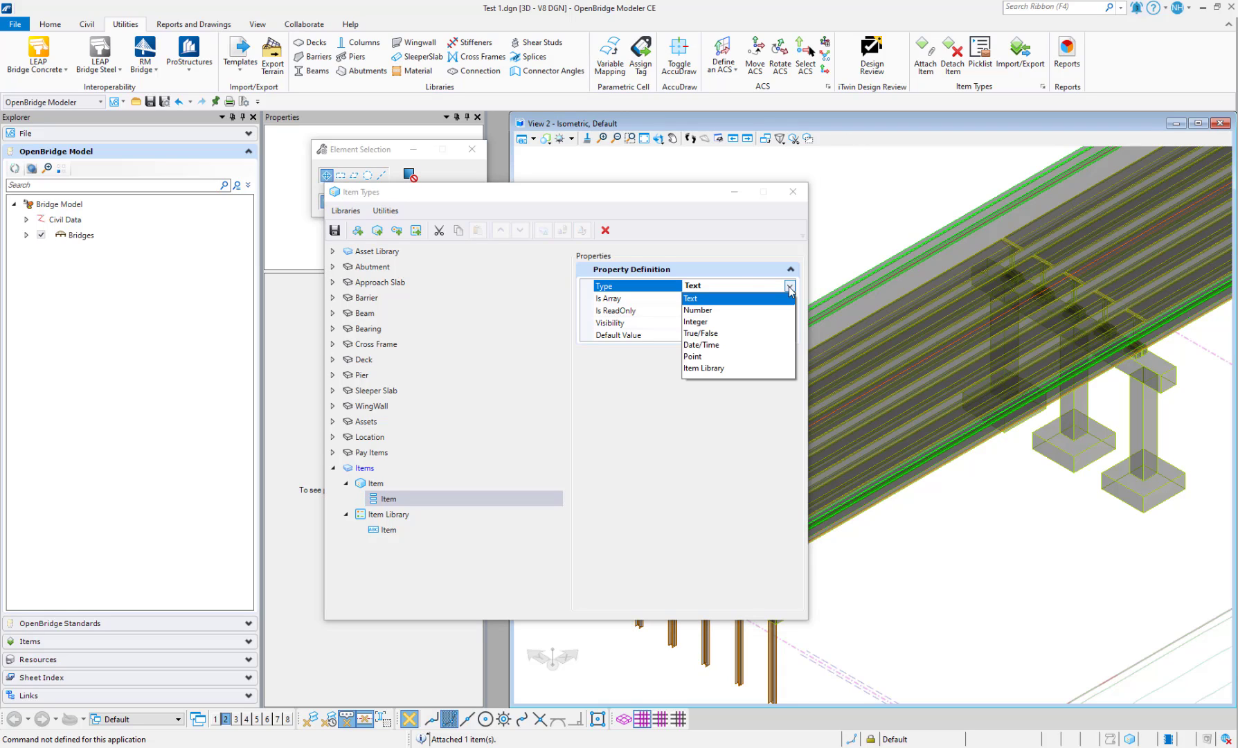
{"action": "left_click", "coordinate": [706, 369]}
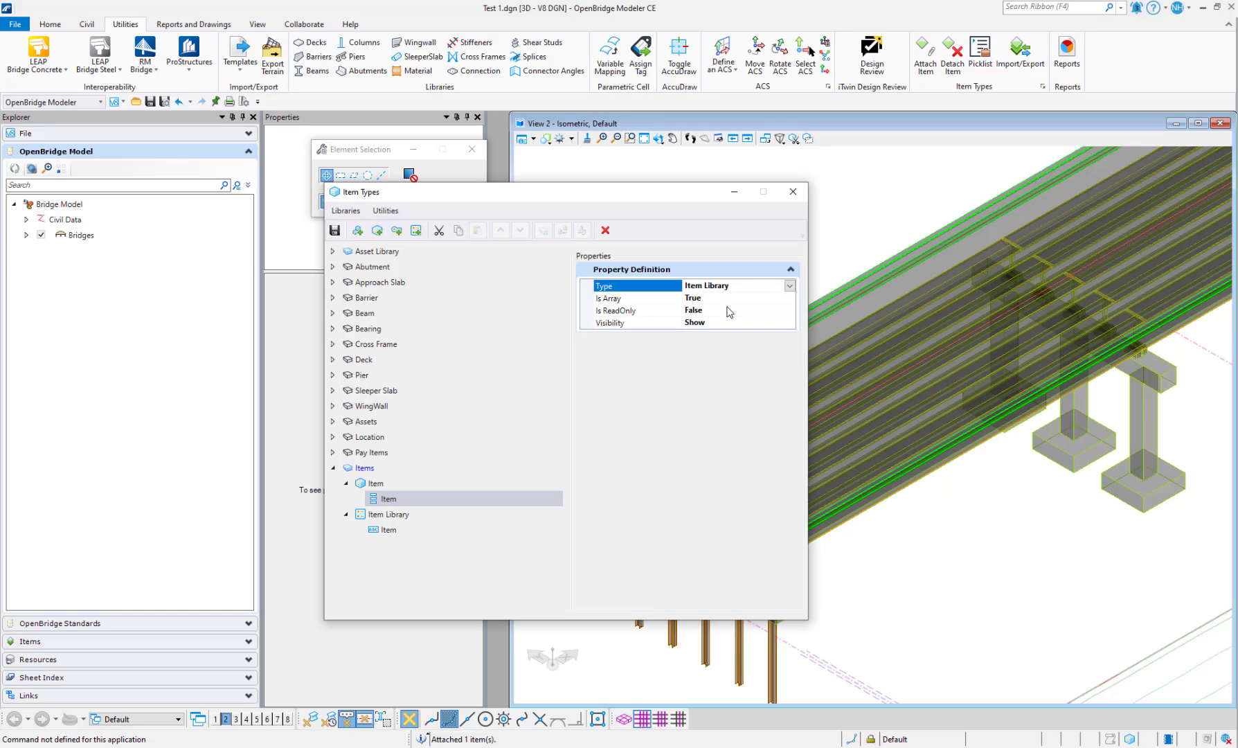
{"action": "left_click", "coordinate": [432, 596]}
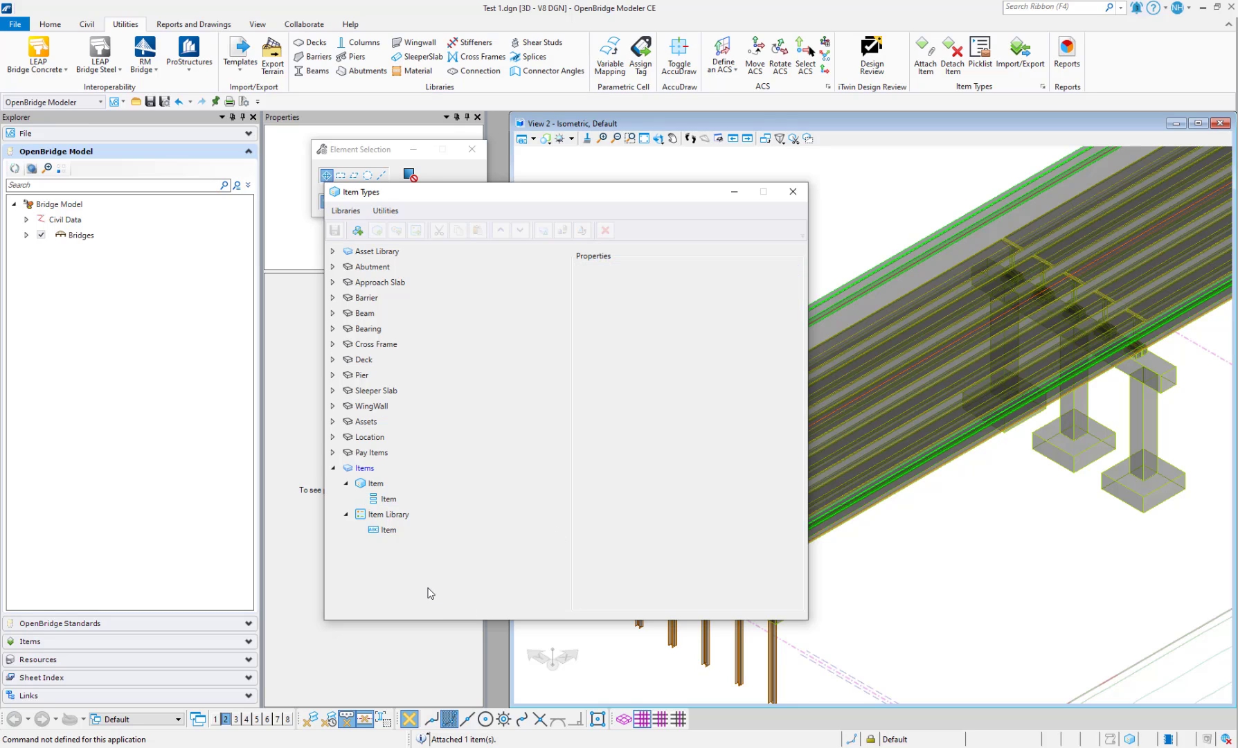
Review the Item Library property type and the definition of the Item array property, and close the Item Types dialog
{"action": "left_click", "coordinate": [377, 498]}
{"action": "left_click", "coordinate": [381, 515]}
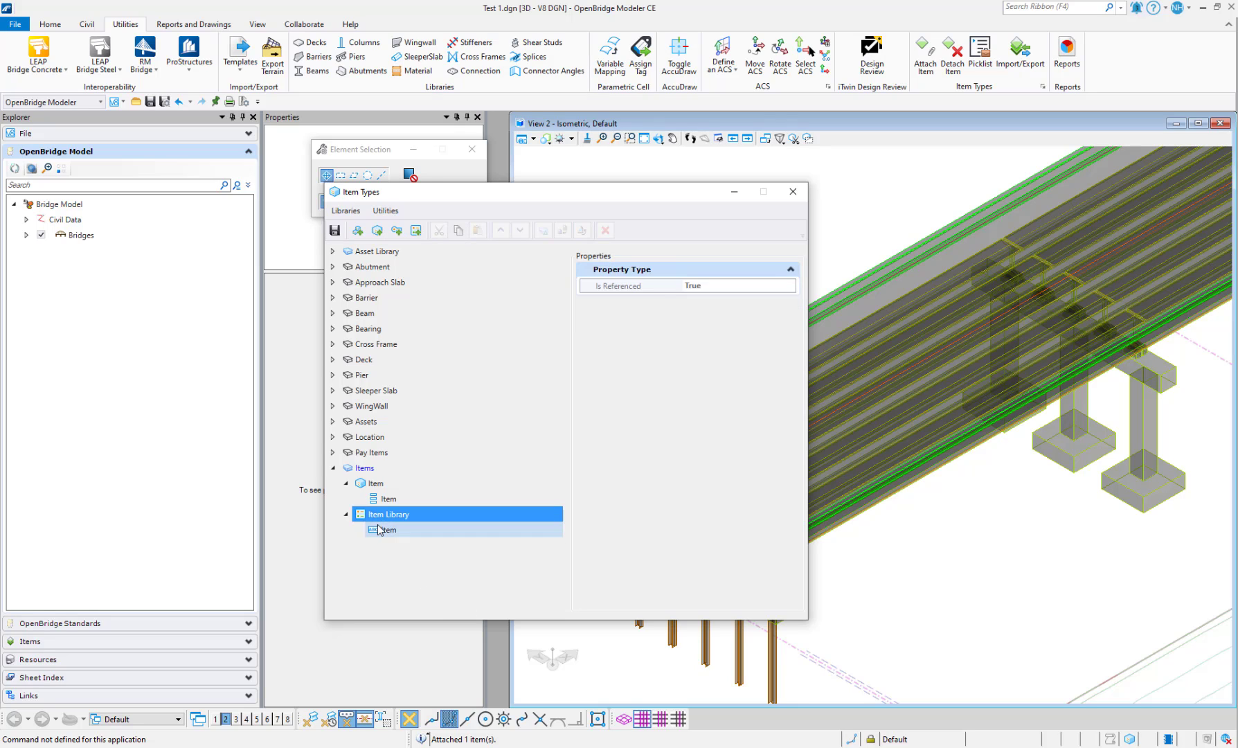
{"action": "left_click", "coordinate": [387, 529]}
{"action": "left_click", "coordinate": [386, 499]}
{"action": "left_click", "coordinate": [384, 553]}
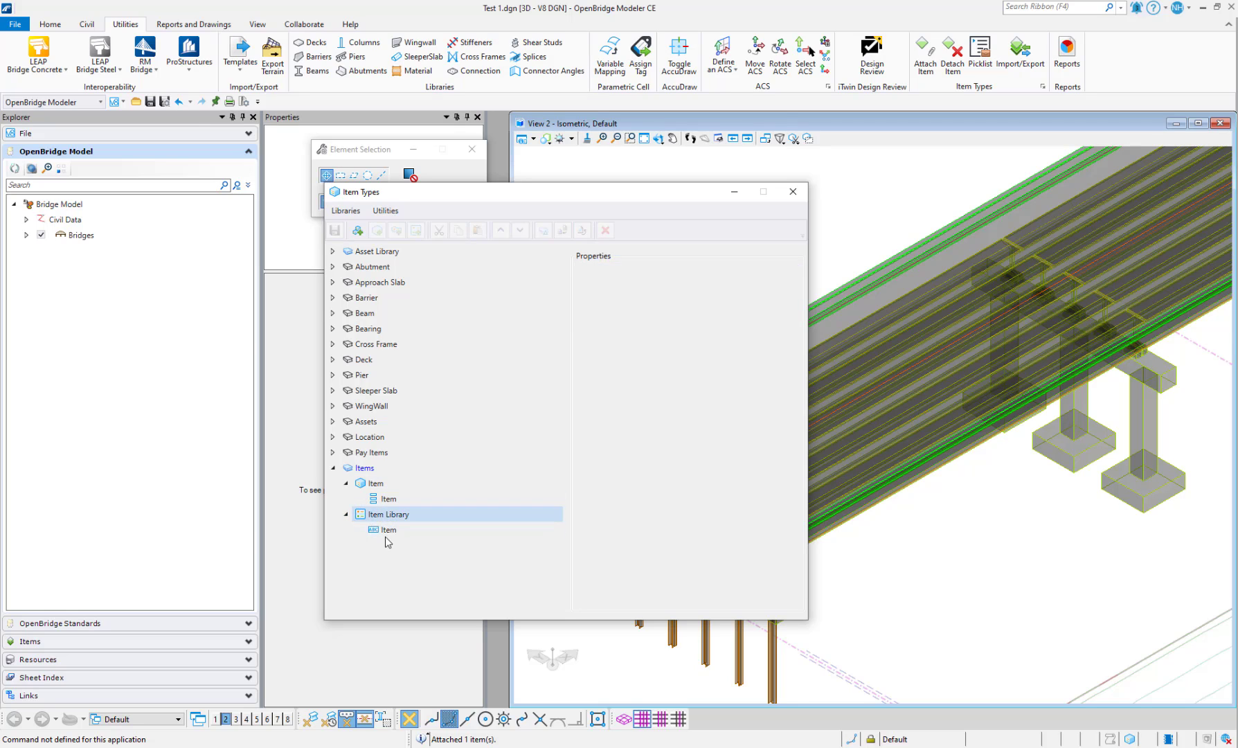
{"action": "left_click", "coordinate": [388, 504]}
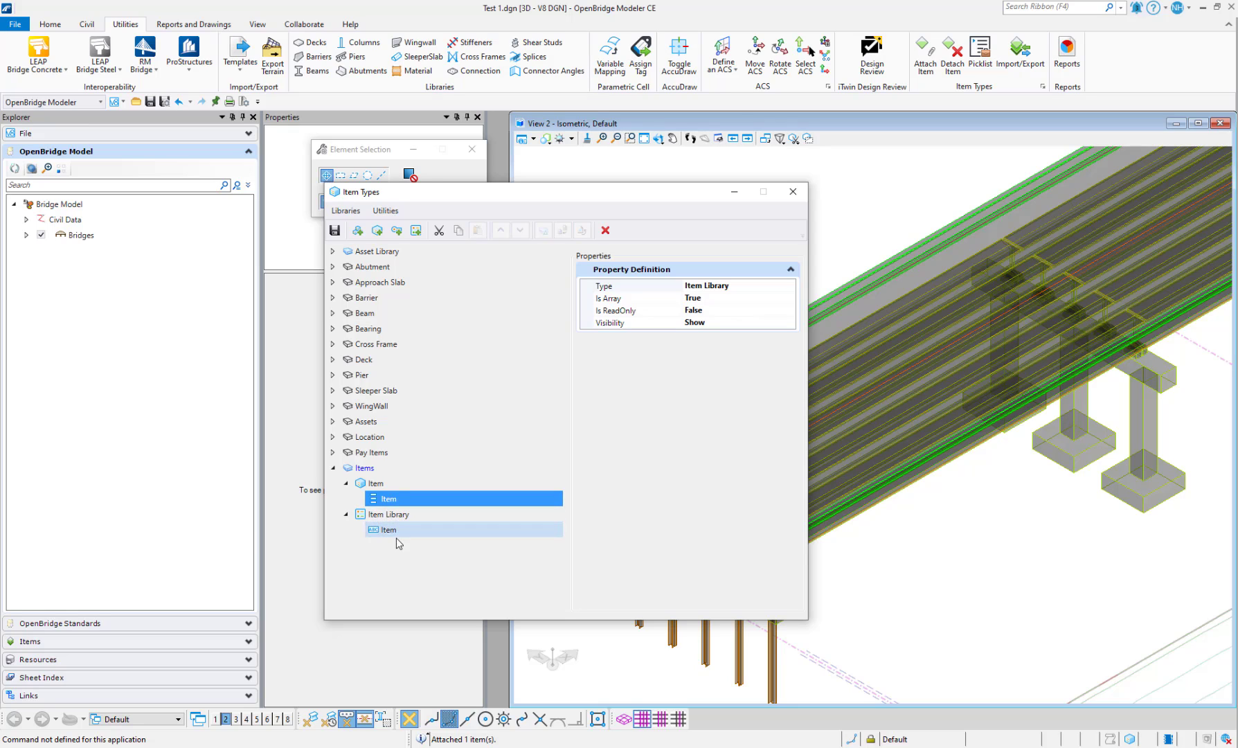
{"action": "left_click", "coordinate": [403, 563]}
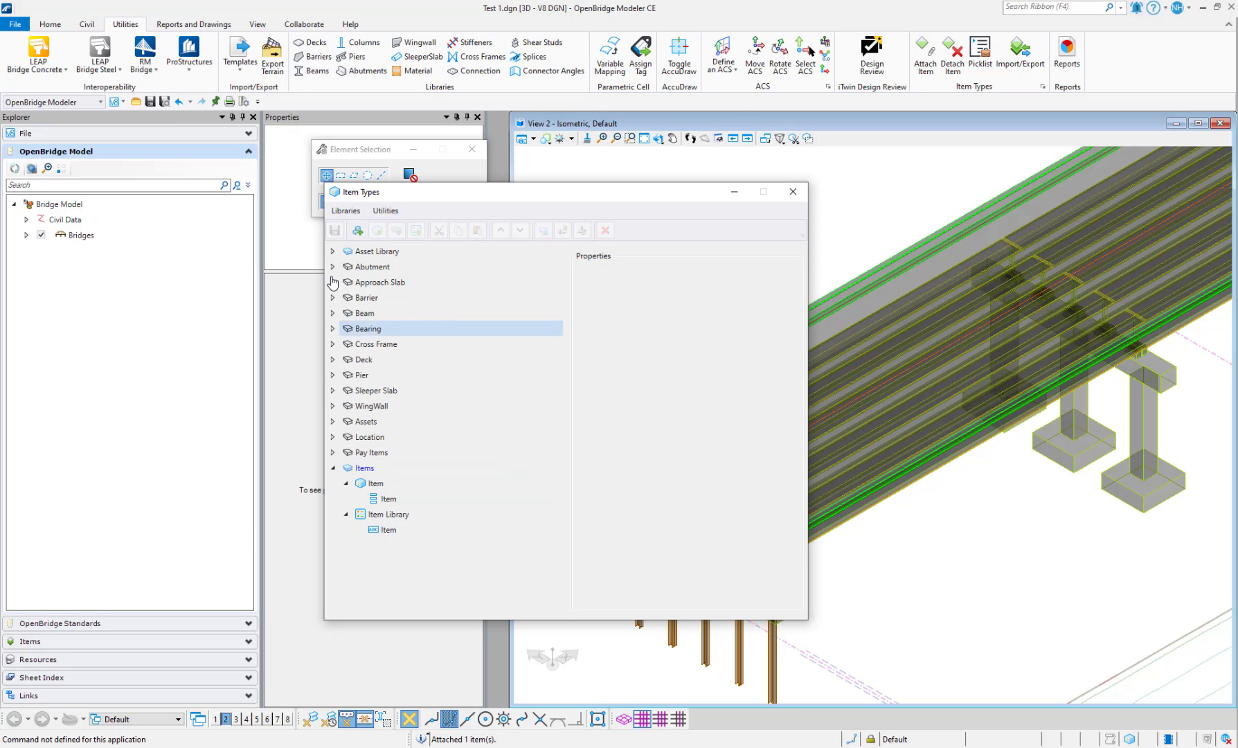
{"action": "left_click", "coordinate": [372, 470]}
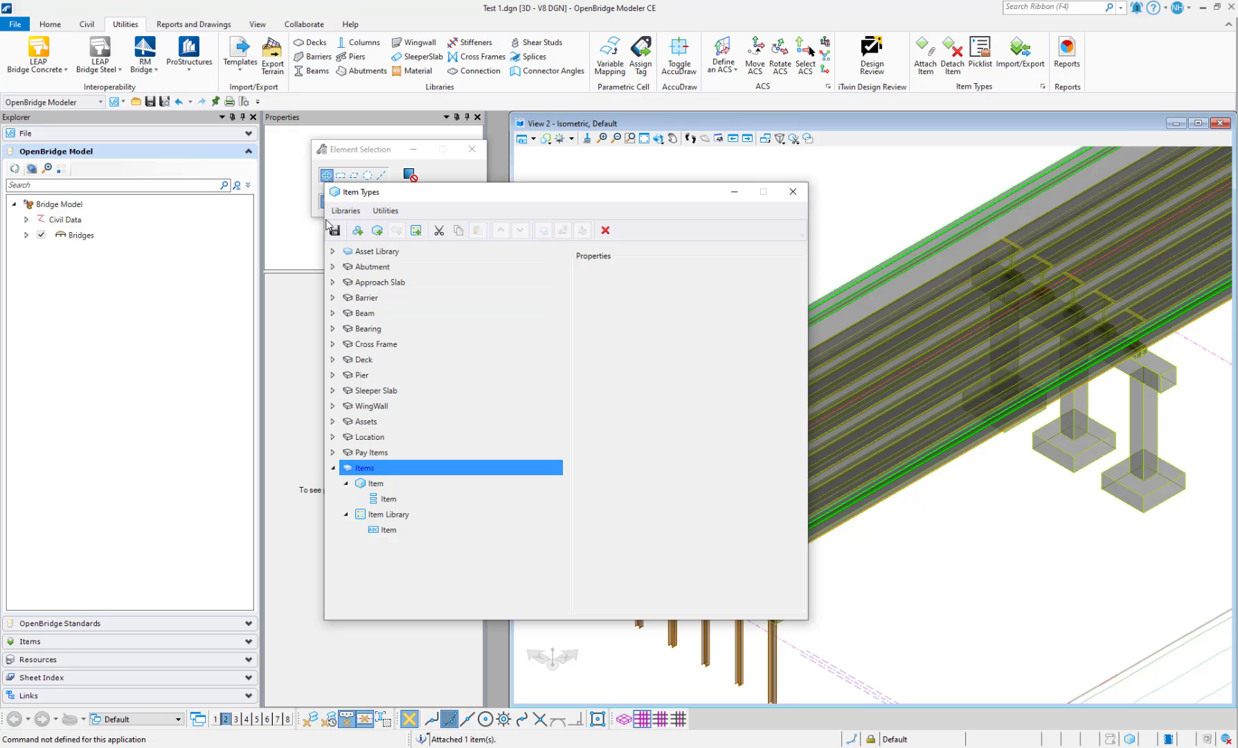
{"action": "left_click", "coordinate": [793, 192]}
{"action": "left_click", "coordinate": [237, 2]}
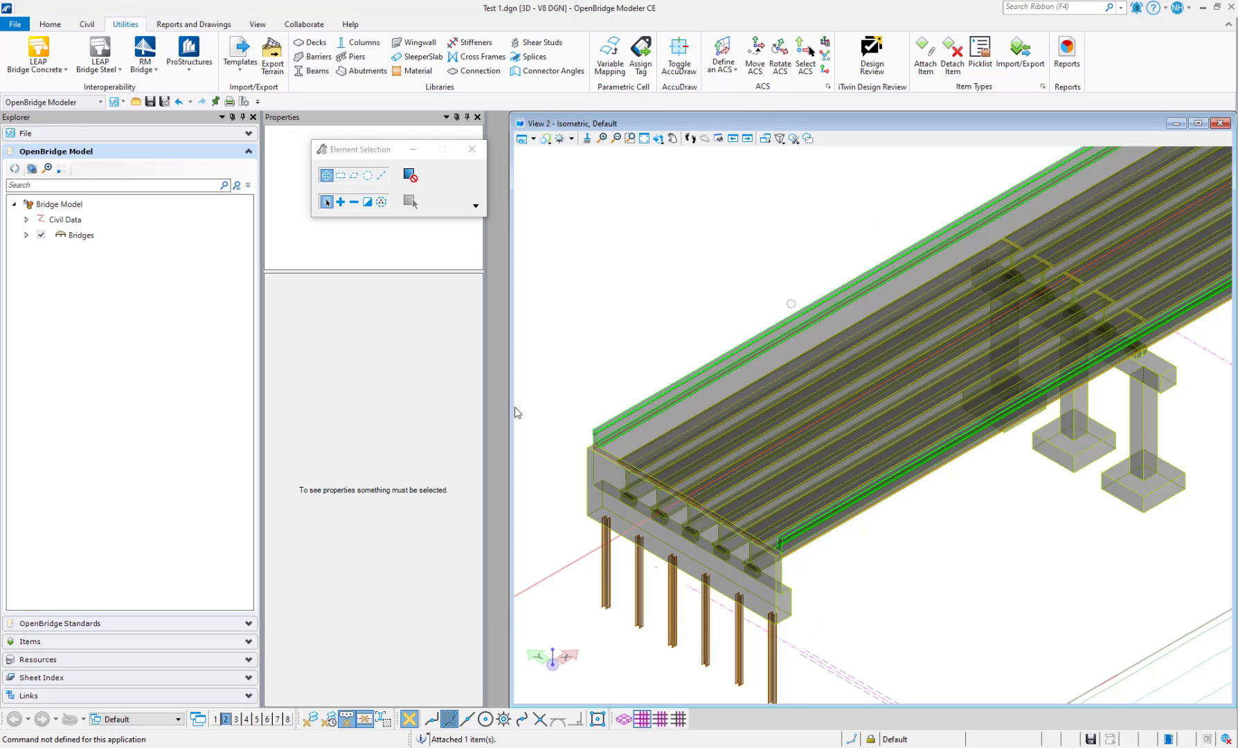
Attach the Item item type from the Items library to the barrier along the far edge of the bridge deck
{"action": "left_click", "coordinate": [61, 31]}
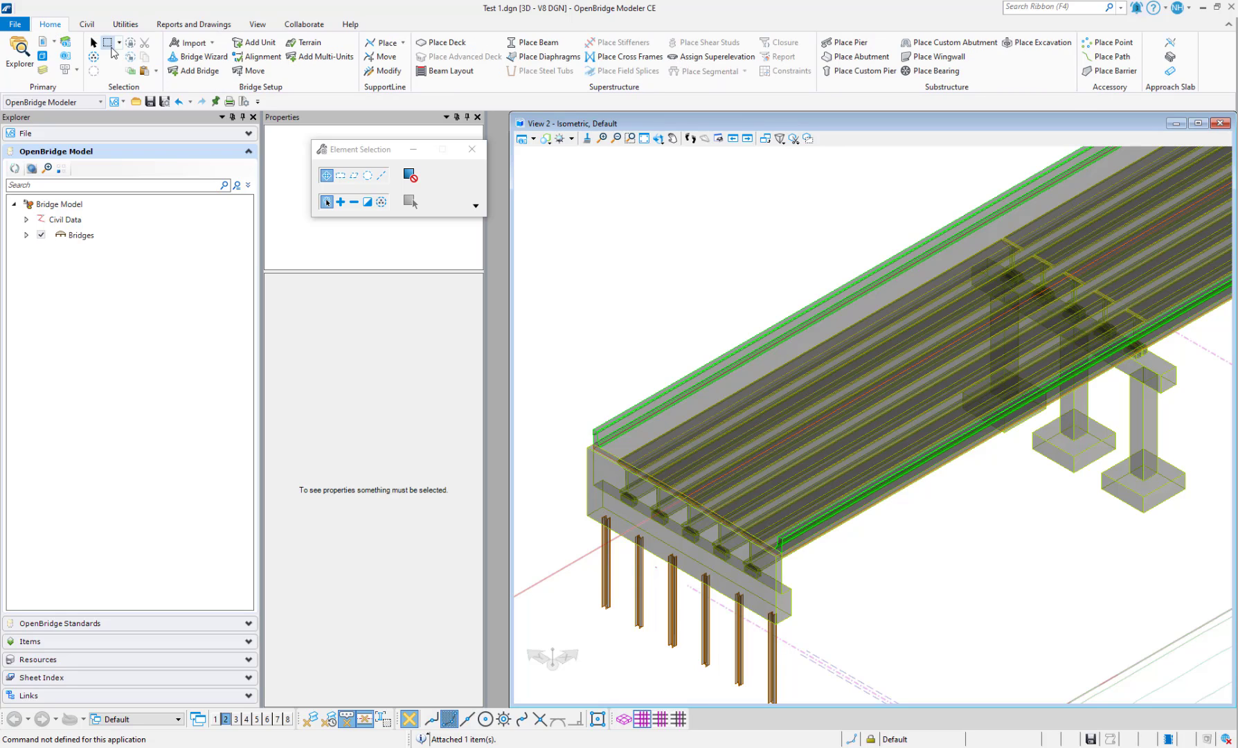
{"action": "left_click", "coordinate": [626, 421]}
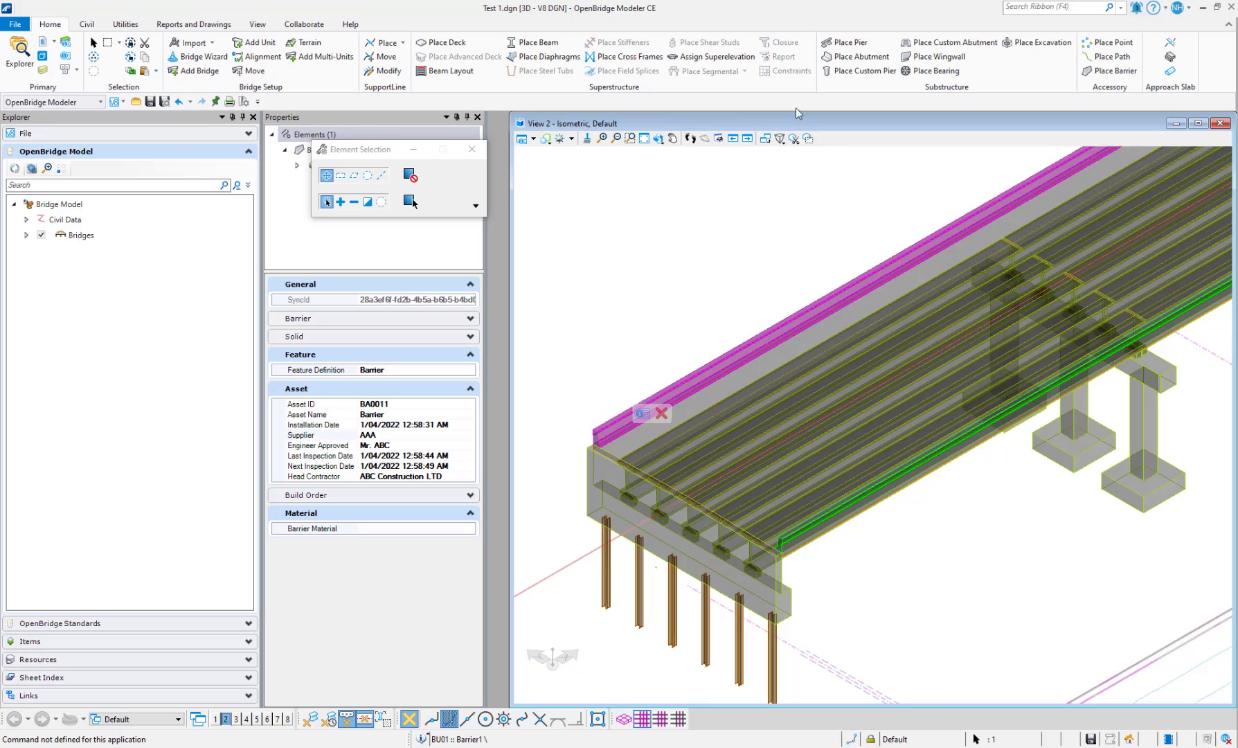
{"action": "left_click", "coordinate": [123, 28]}
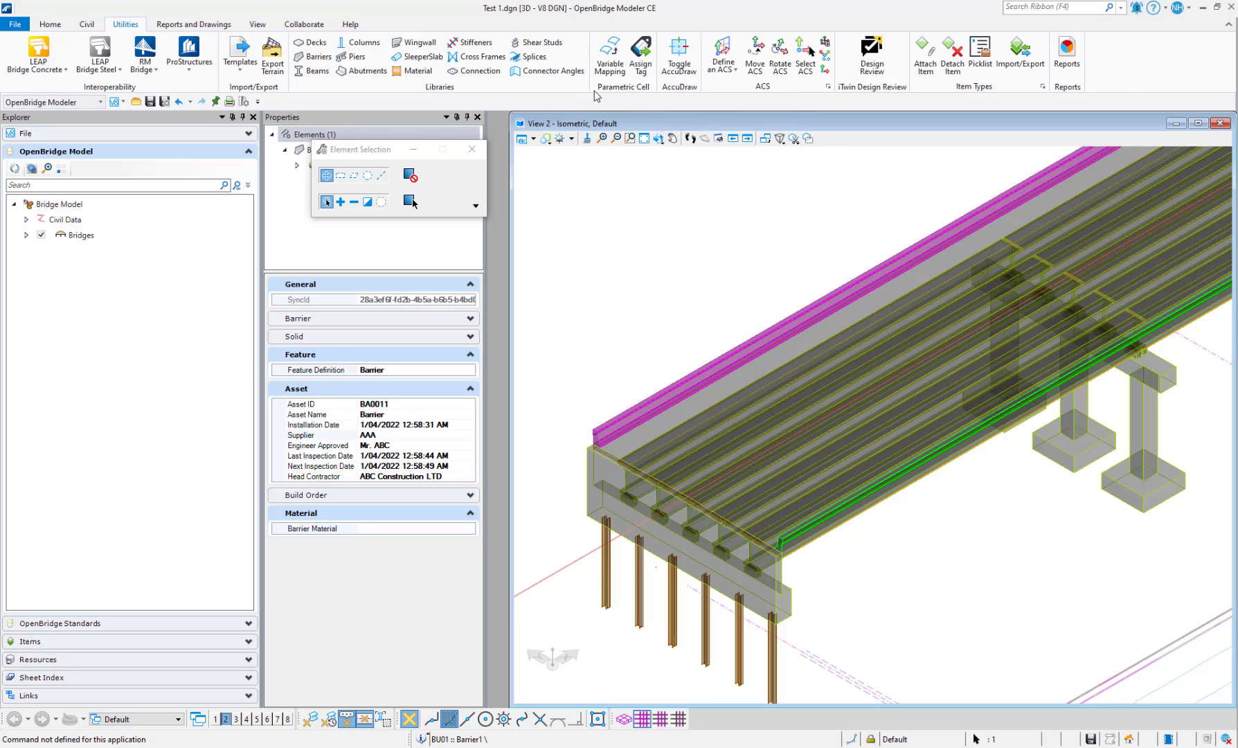
{"action": "left_click", "coordinate": [925, 56]}
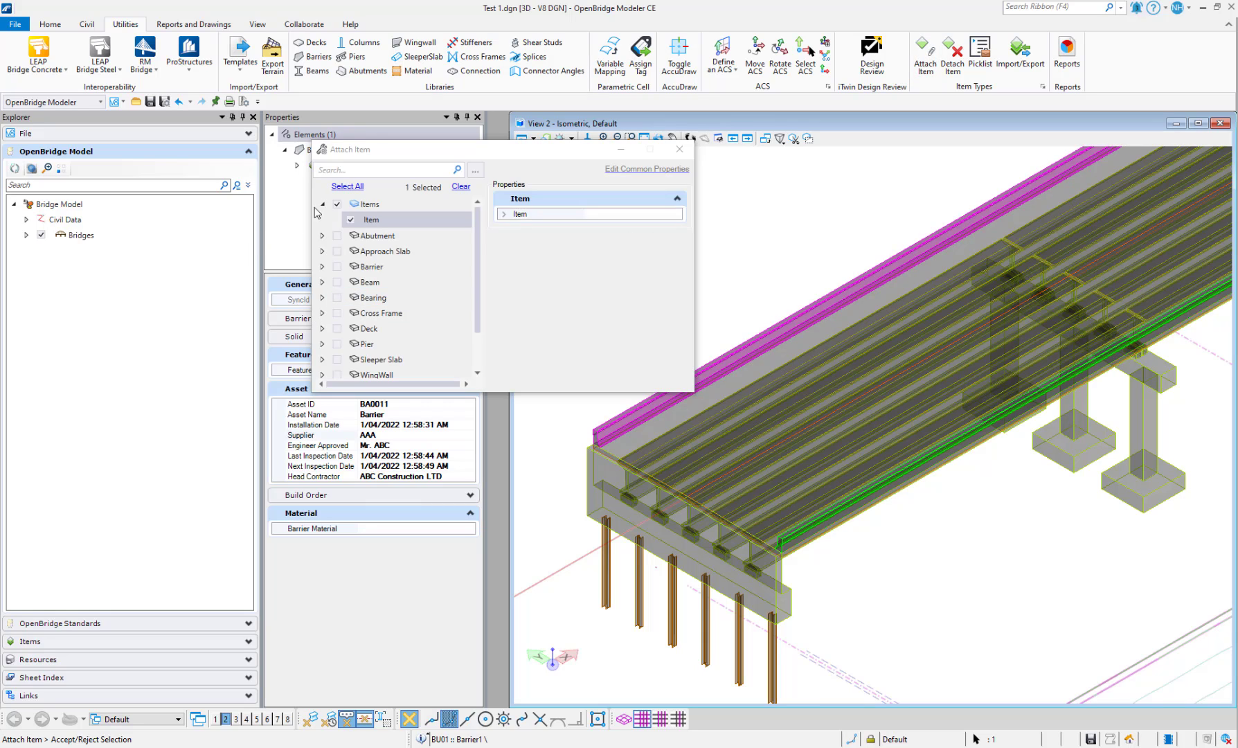
{"action": "left_click", "coordinate": [337, 204]}
{"action": "left_click", "coordinate": [323, 205]}
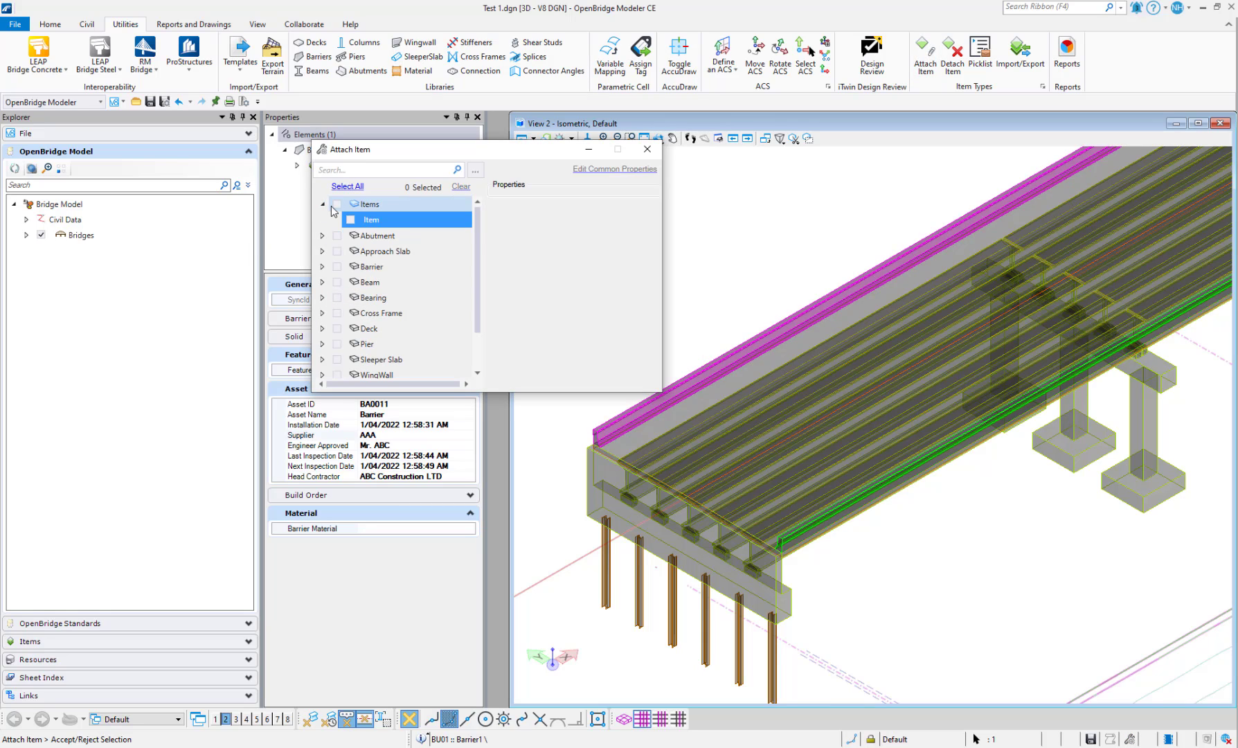
{"action": "left_click", "coordinate": [349, 221]}
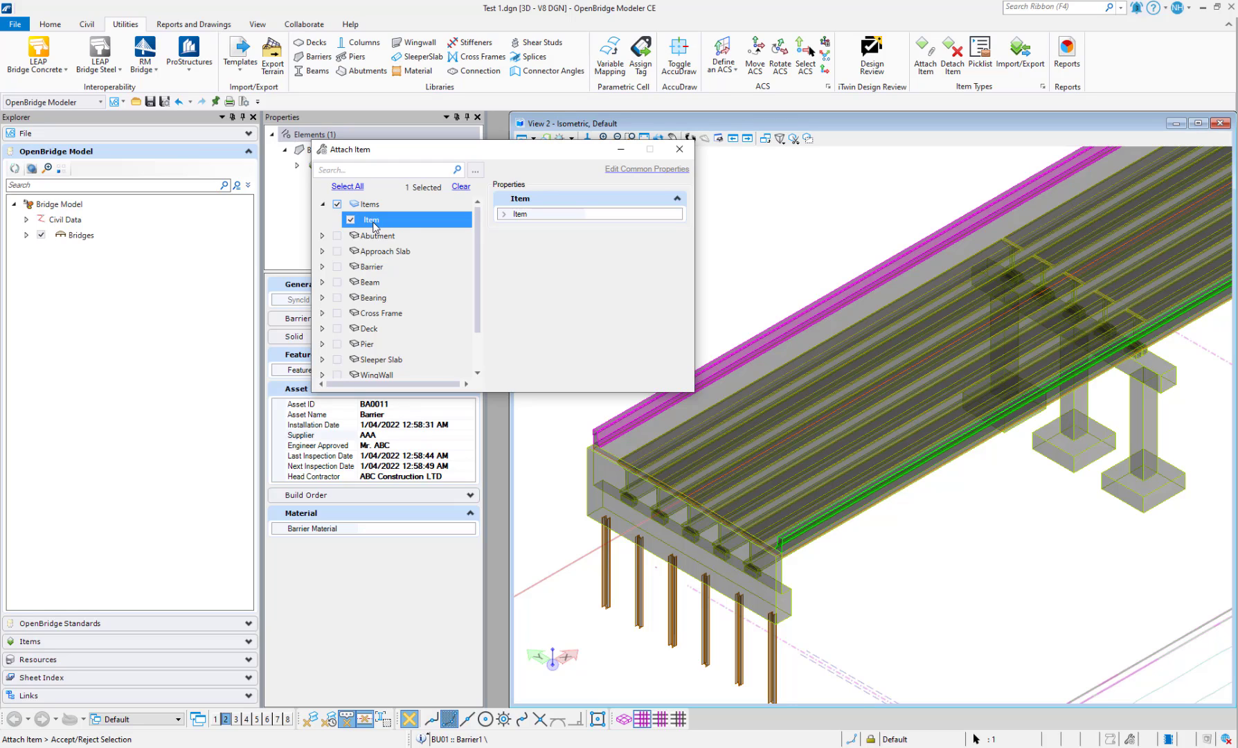
{"action": "left_click", "coordinate": [702, 272]}
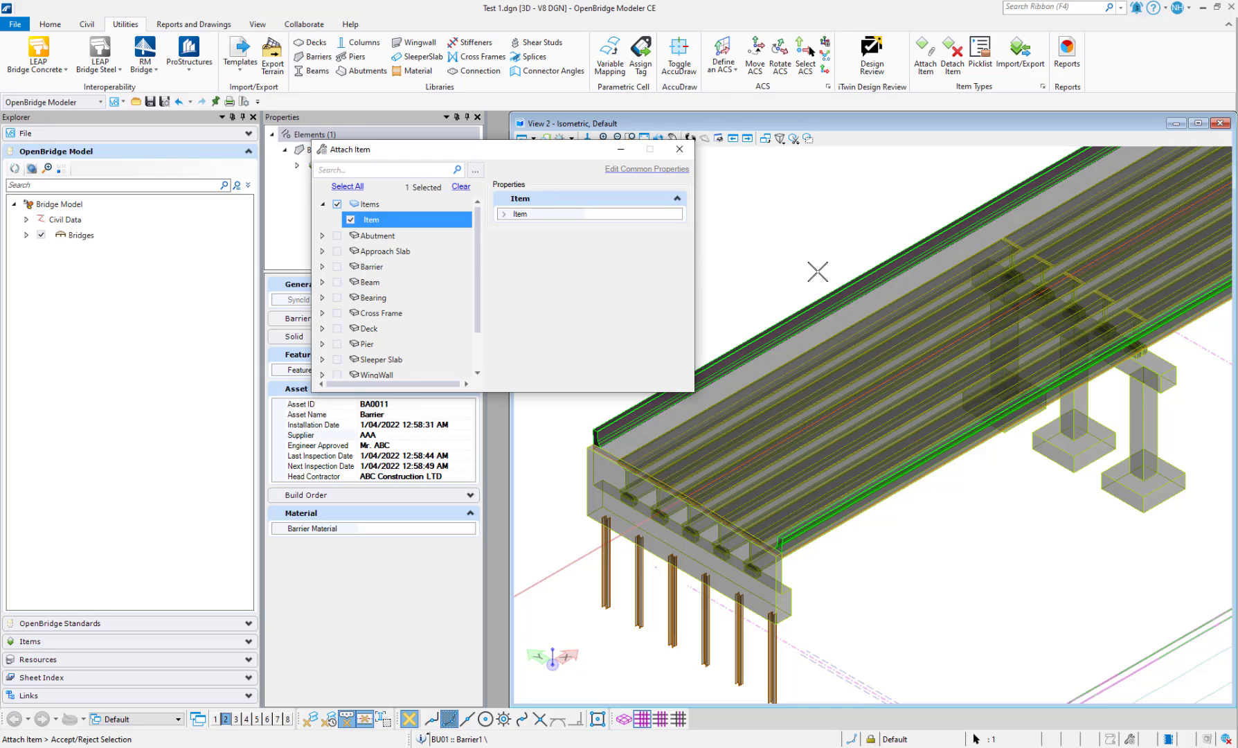
{"action": "left_click", "coordinate": [774, 269]}
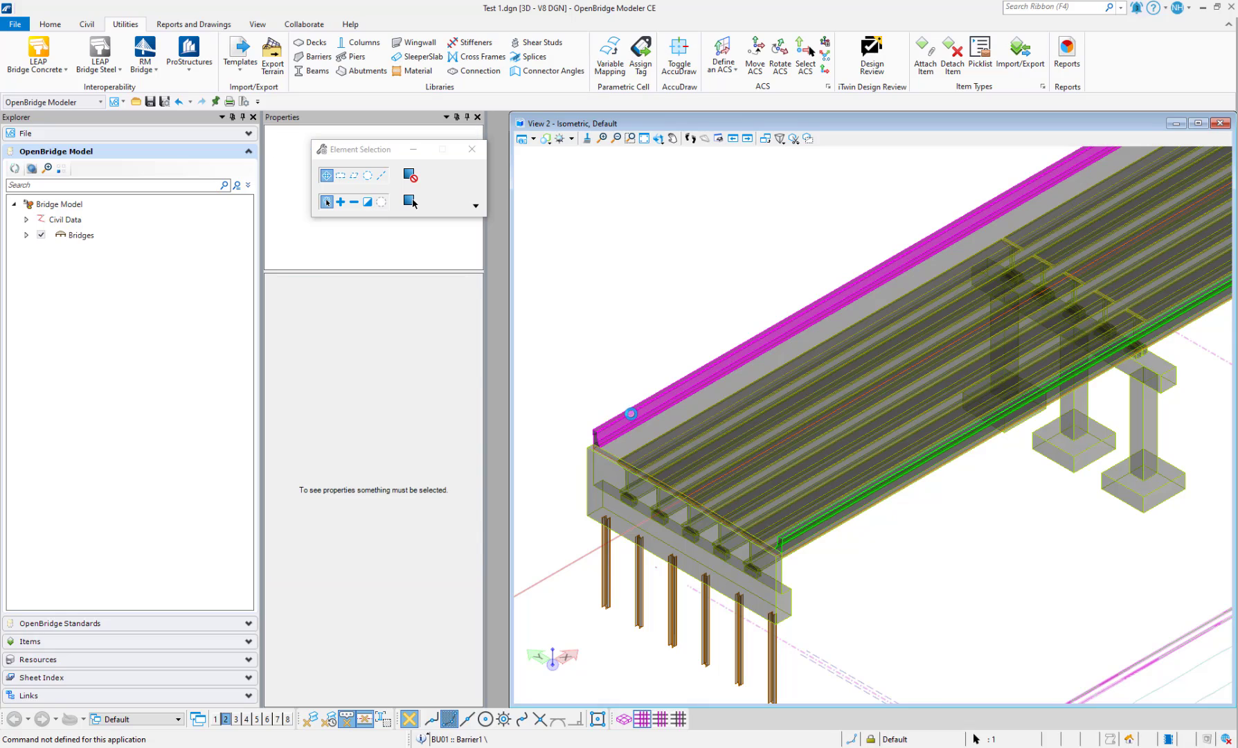
Add a first entry to the barrier's Item array and set its Item value to Precast Concrete
{"action": "left_click", "coordinate": [631, 413]}
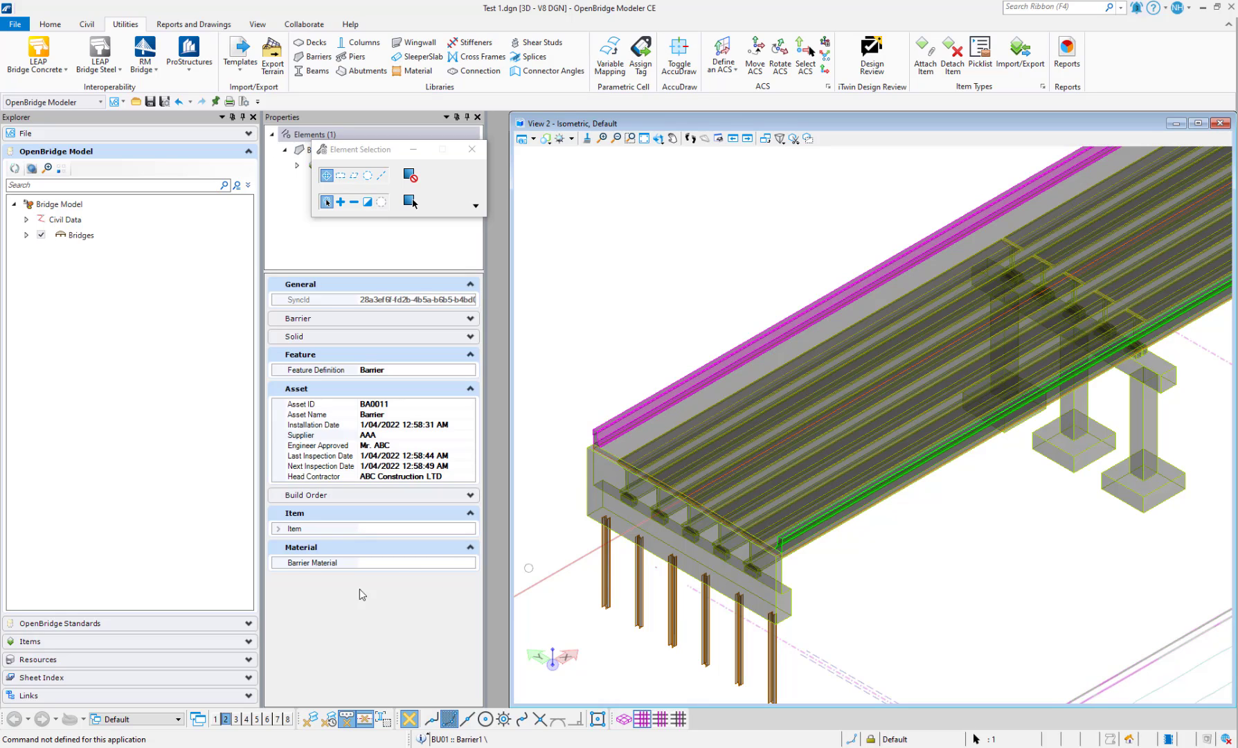
{"action": "left_click", "coordinate": [281, 530]}
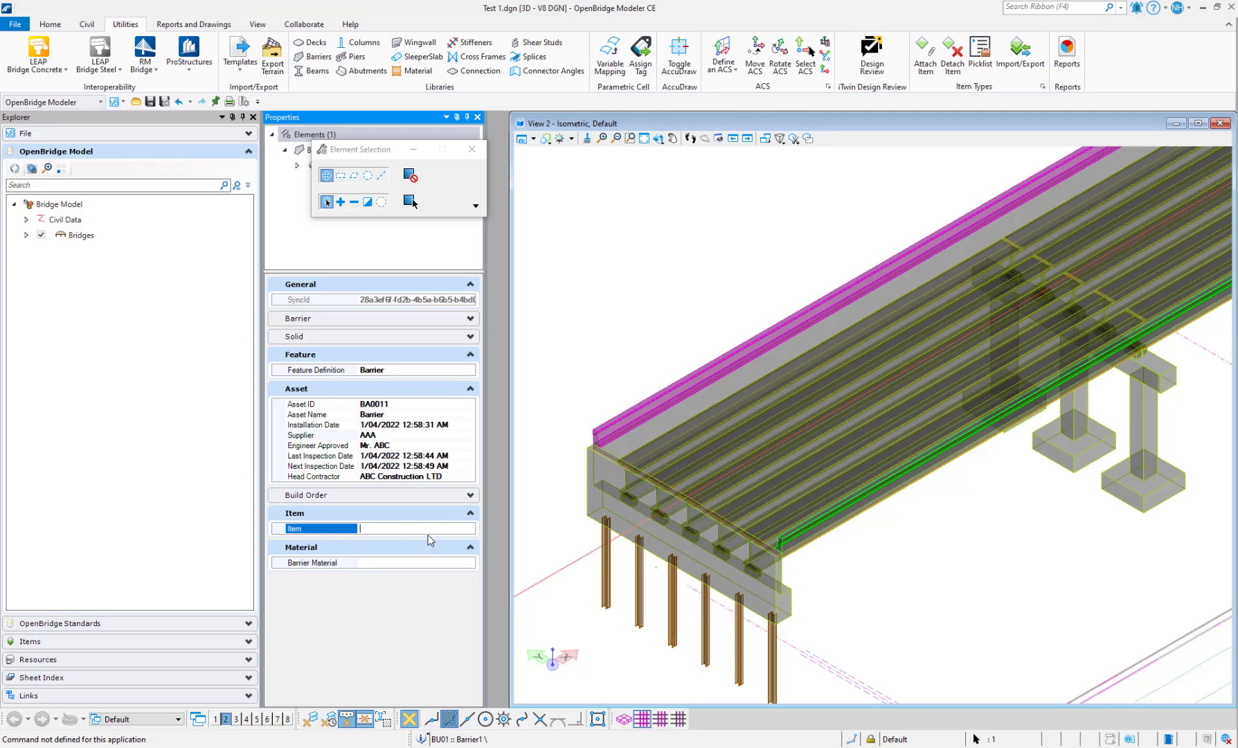
{"action": "right_click", "coordinate": [315, 533]}
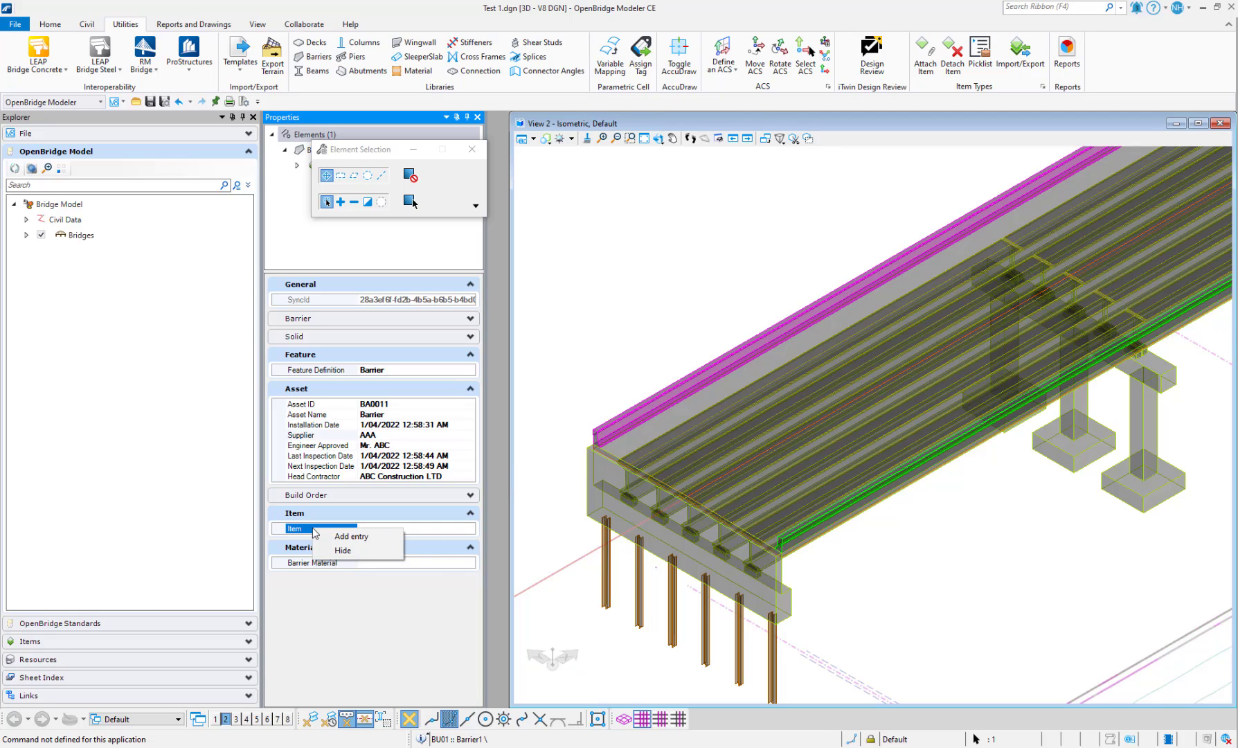
{"action": "left_click", "coordinate": [350, 537]}
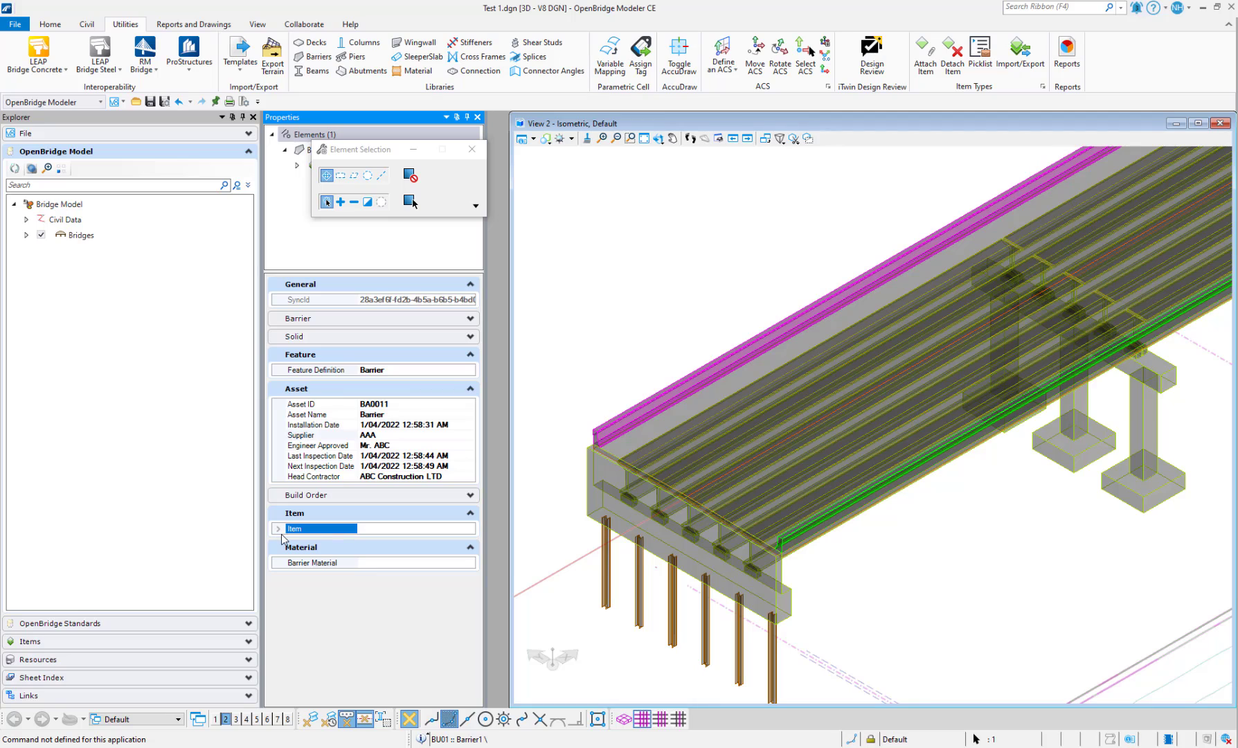
{"action": "left_click", "coordinate": [278, 529]}
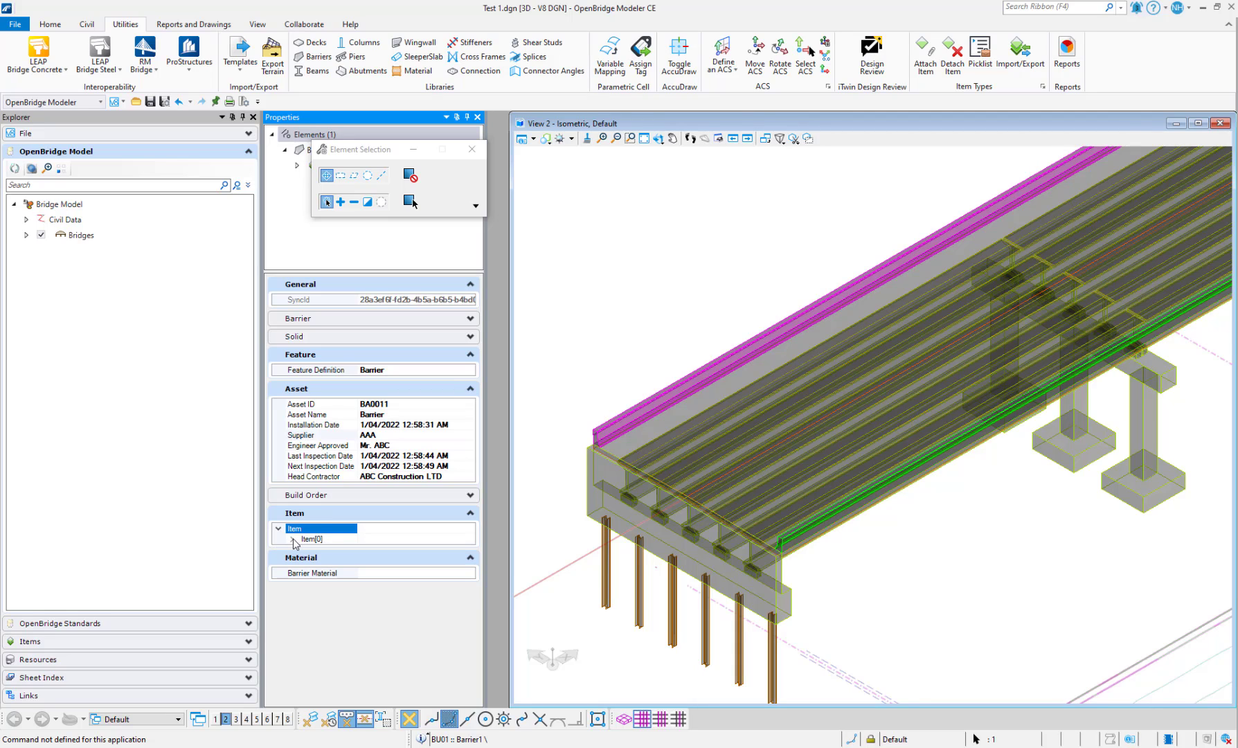
{"action": "left_click", "coordinate": [293, 539]}
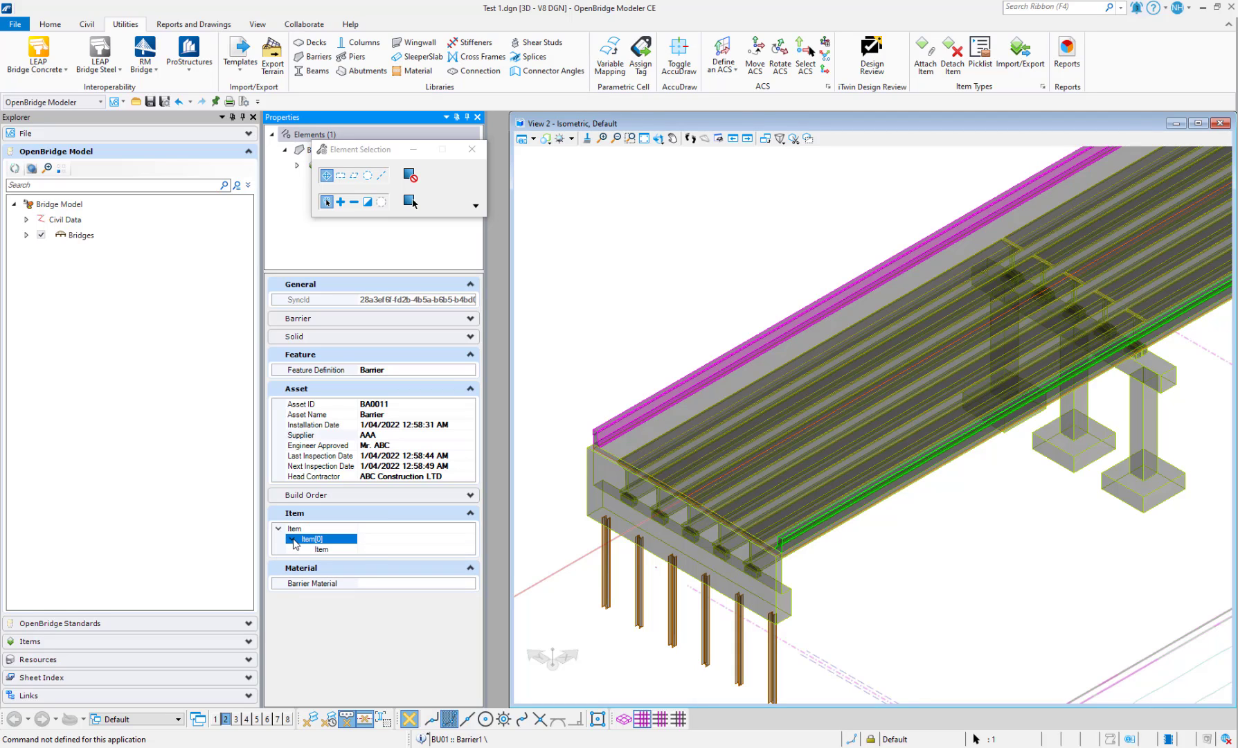
{"action": "left_click", "coordinate": [372, 549]}
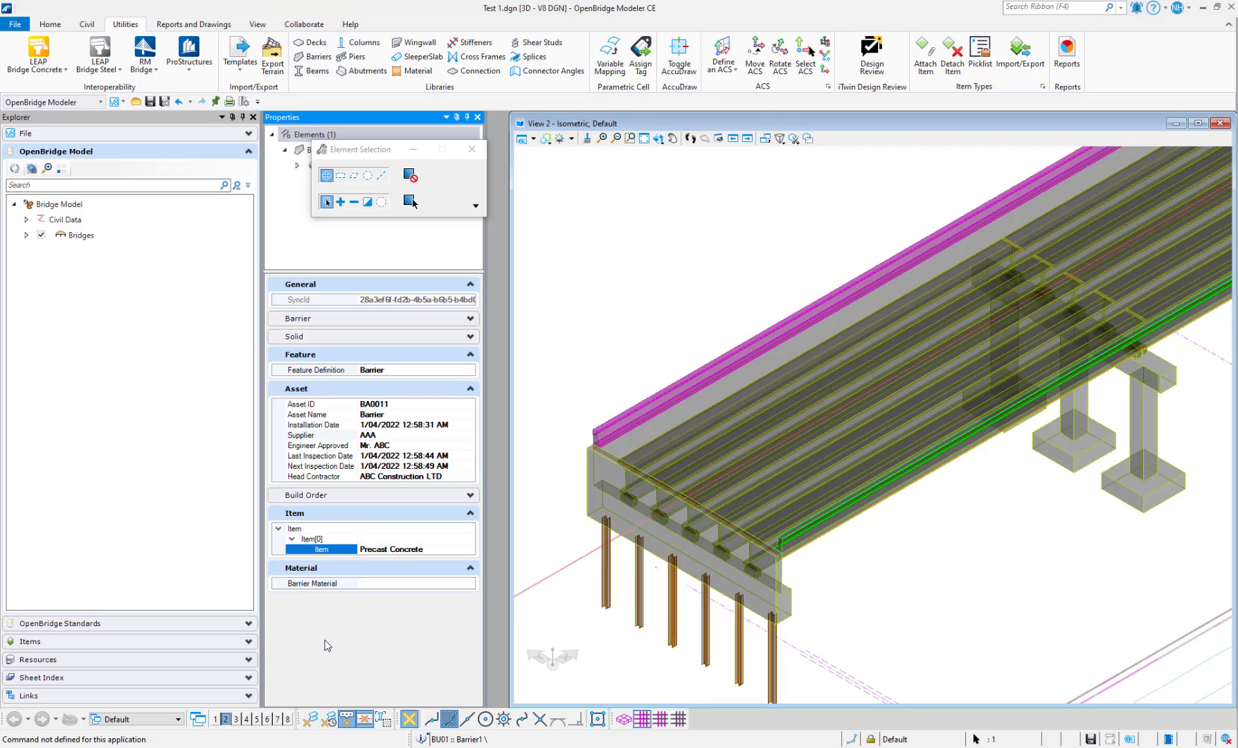
{"action": "left_click", "coordinate": [314, 541]}
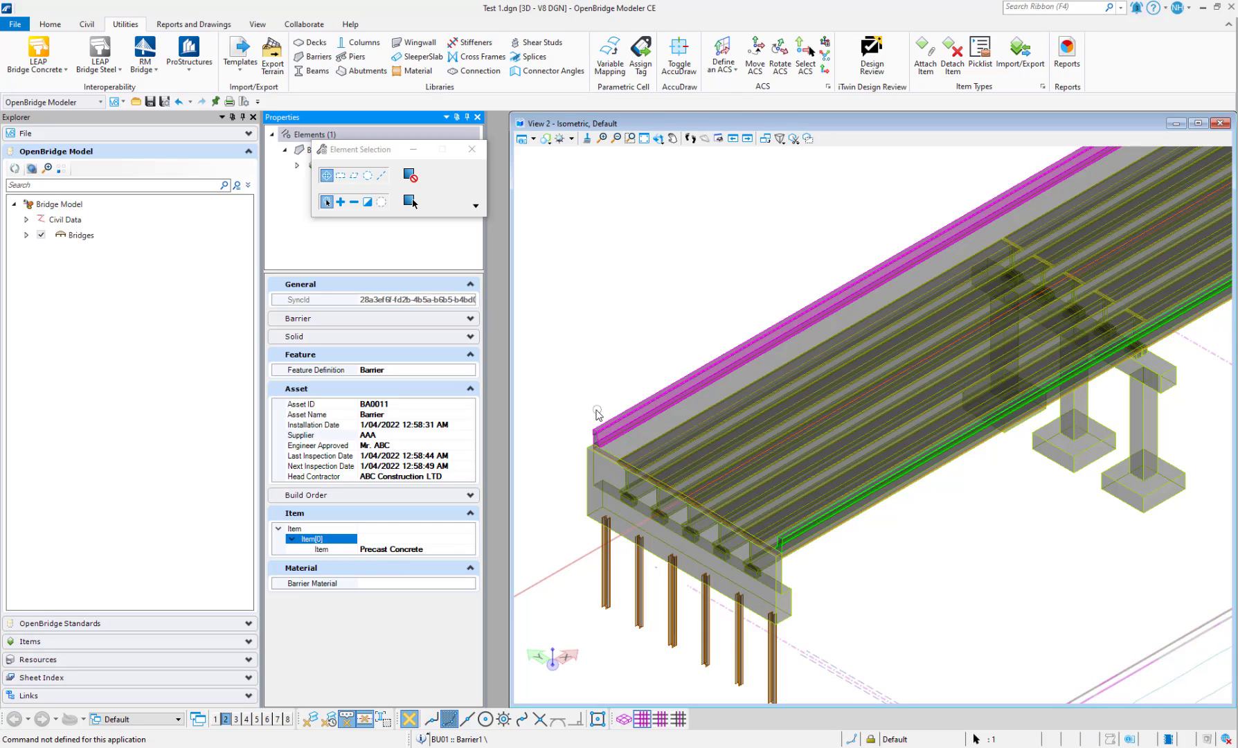
{"action": "mouse_move", "coordinate": [604, 439]}
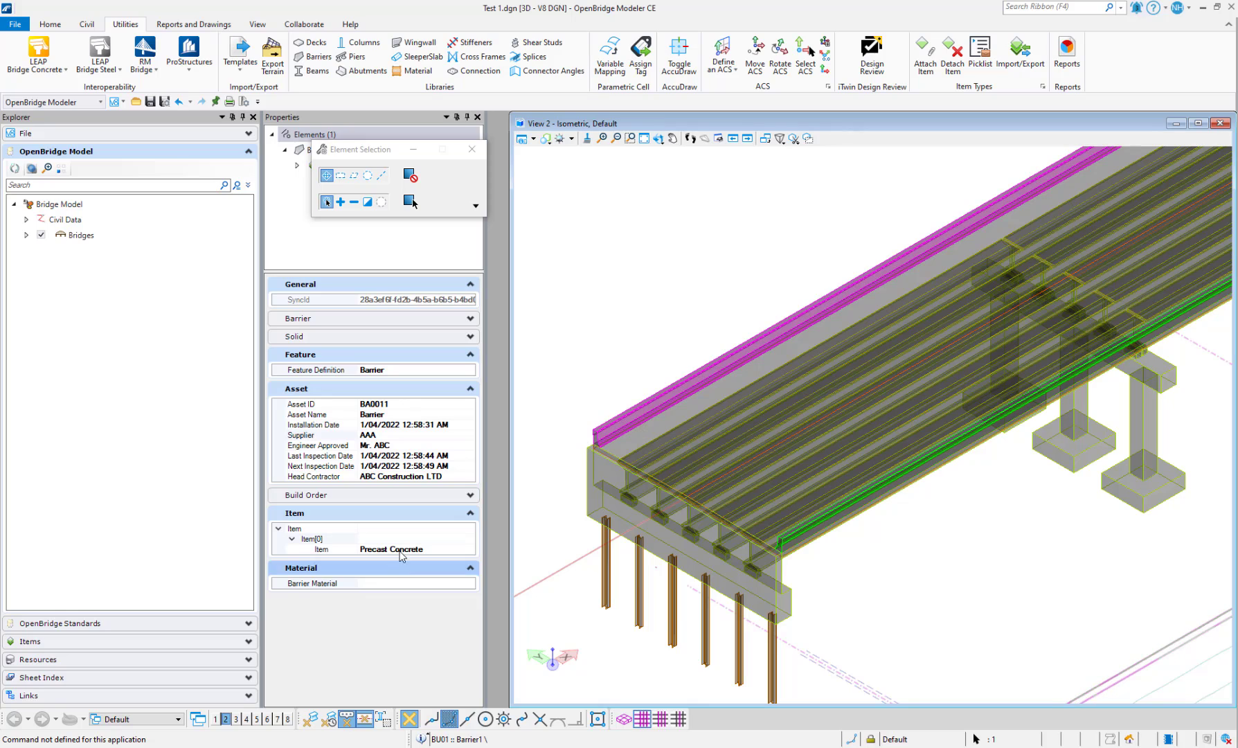
Add a second entry to the barrier's Item array and set its Item value to Concrete Stichpour
{"action": "left_click", "coordinate": [310, 529]}
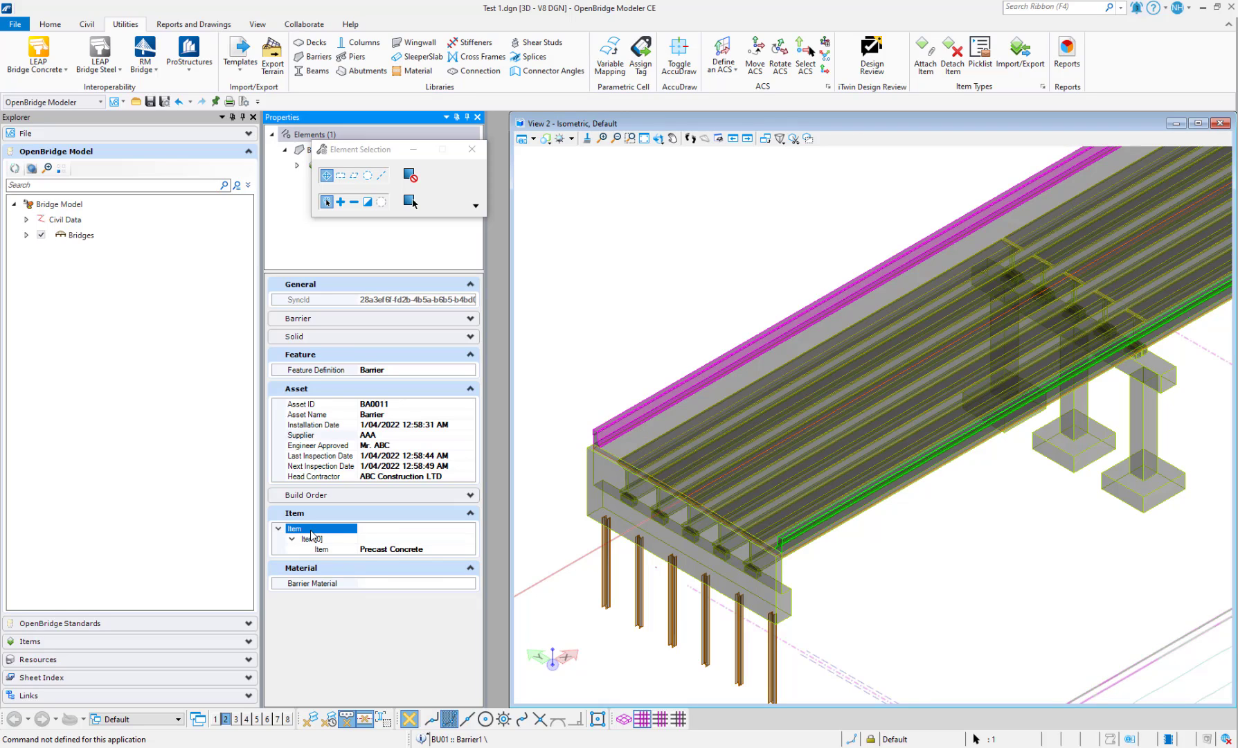
{"action": "right_click", "coordinate": [311, 531]}
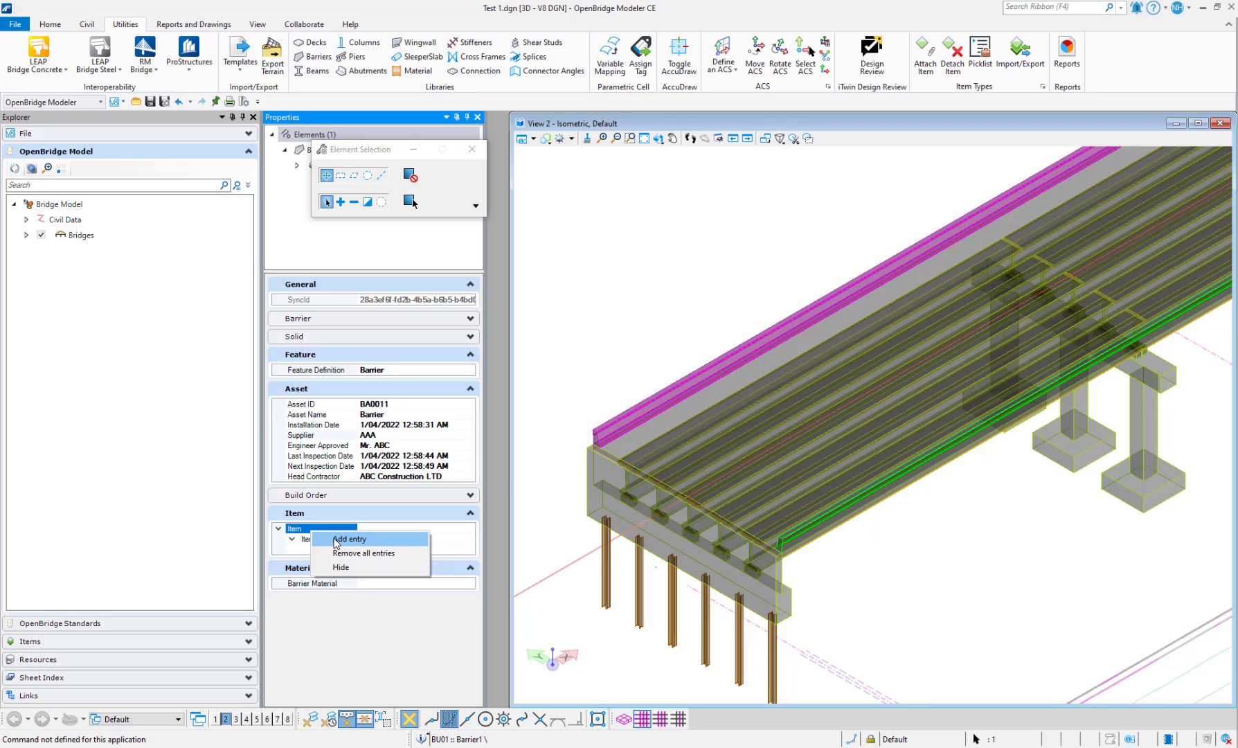
{"action": "left_click", "coordinate": [334, 540]}
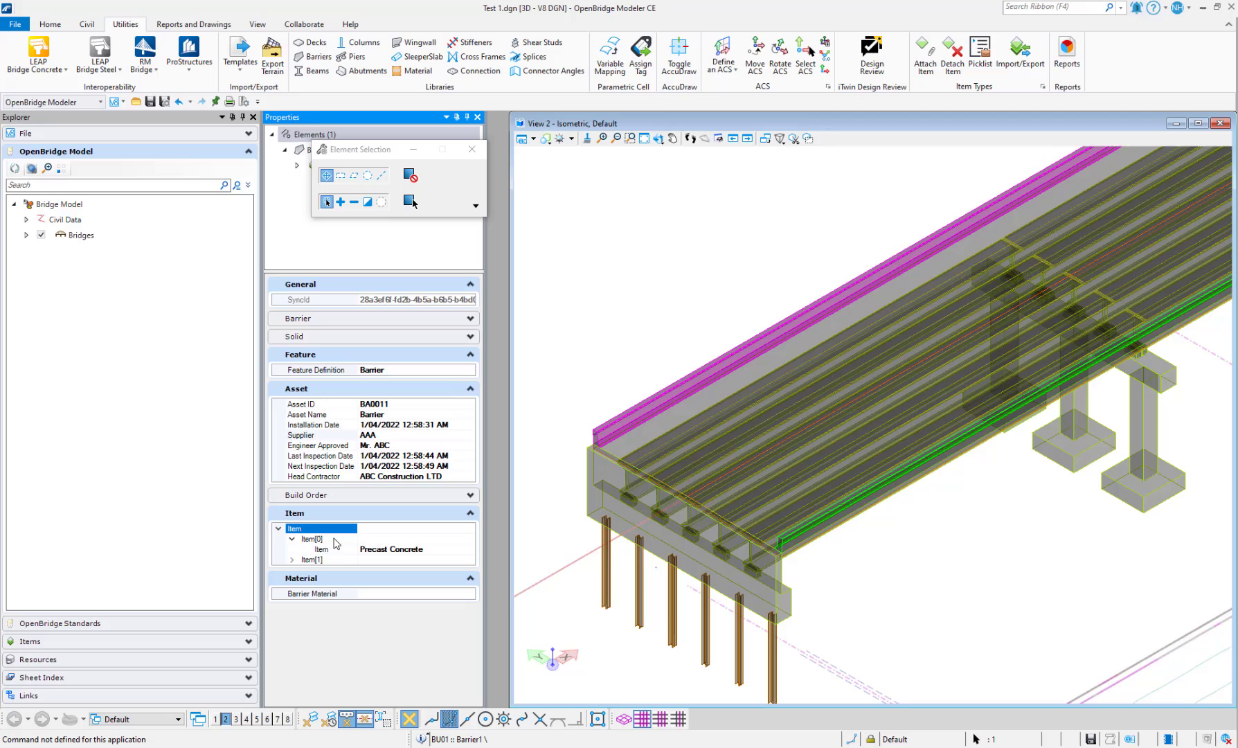
{"action": "left_click", "coordinate": [291, 560]}
{"action": "left_click", "coordinate": [331, 569]}
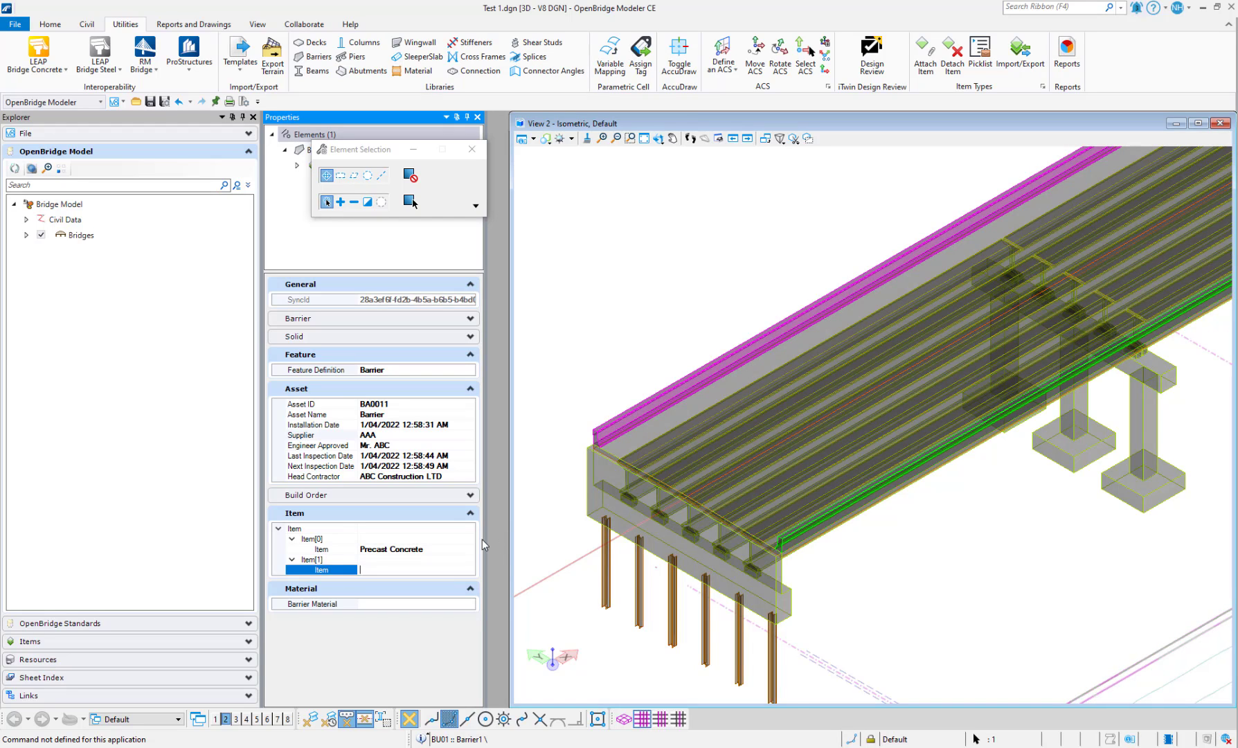
{"action": "type", "text": "Concrete Stichpour"}
{"action": "left_click", "coordinate": [304, 560]}
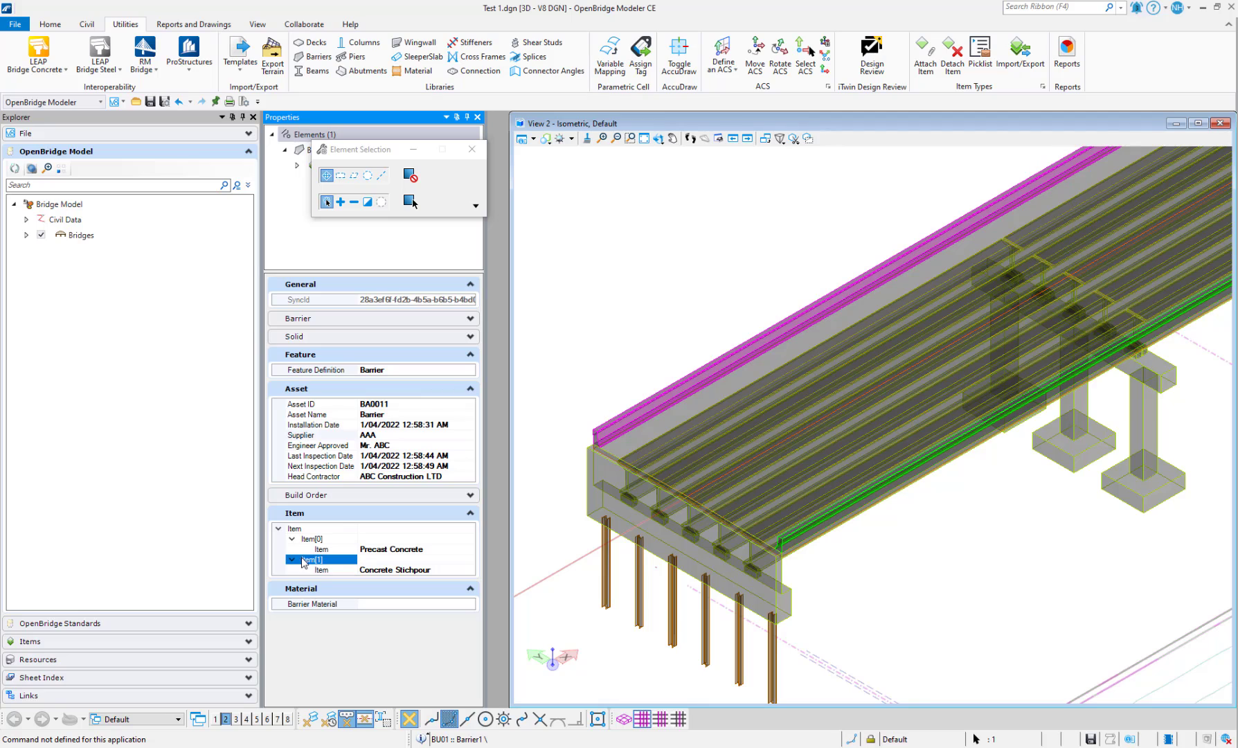
{"action": "left_click", "coordinate": [298, 539]}
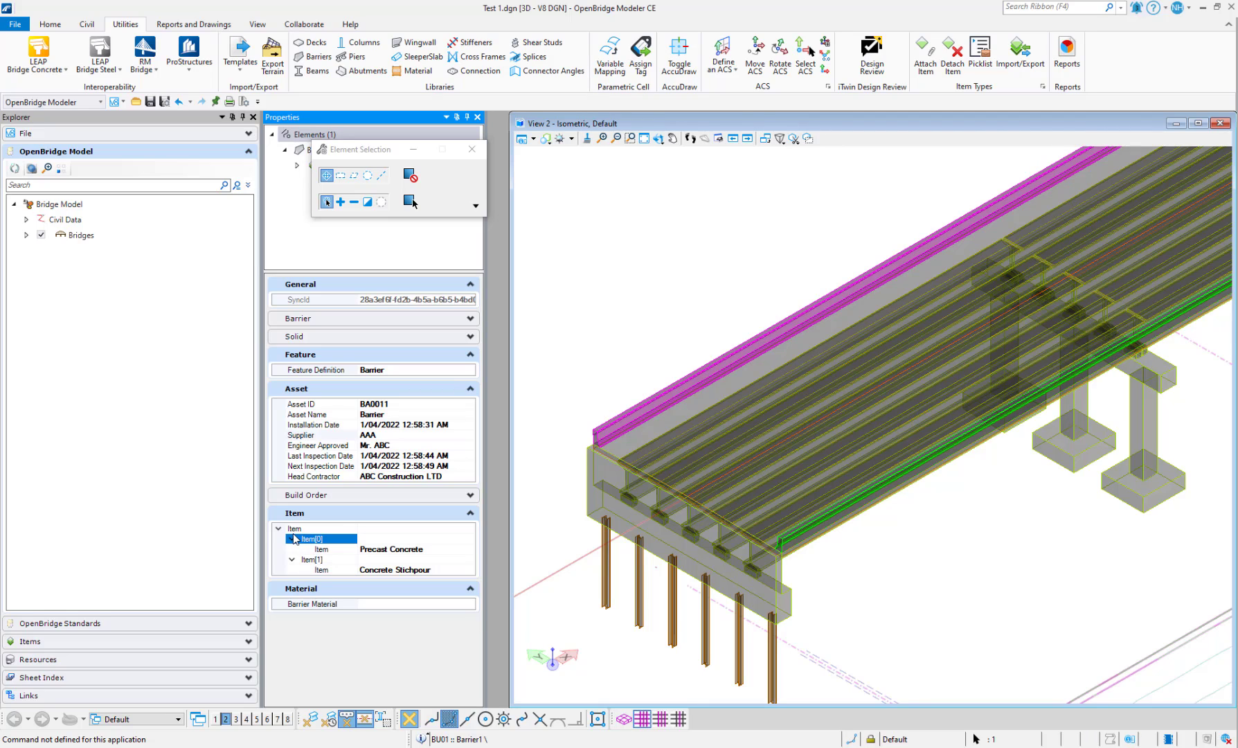
Add a third entry to the barrier's Item array and set its Item value to Steel Post
{"action": "right_click", "coordinate": [295, 530]}
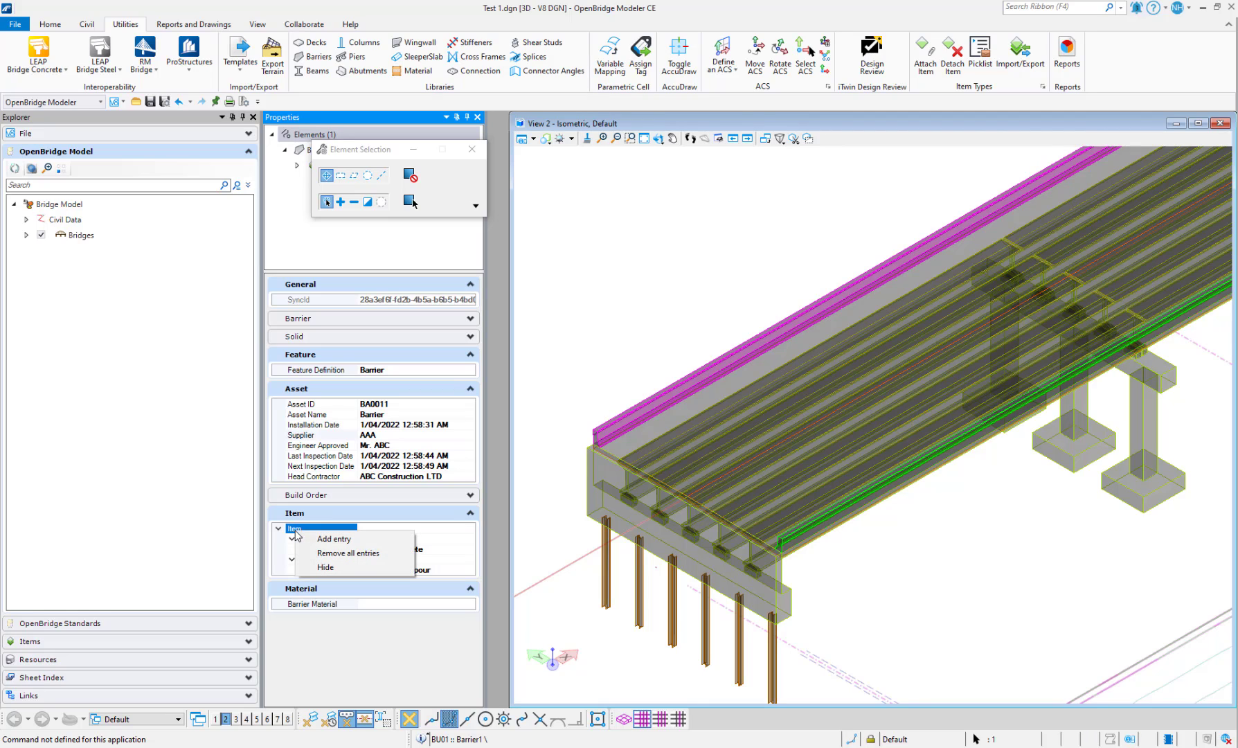
{"action": "left_click", "coordinate": [354, 546]}
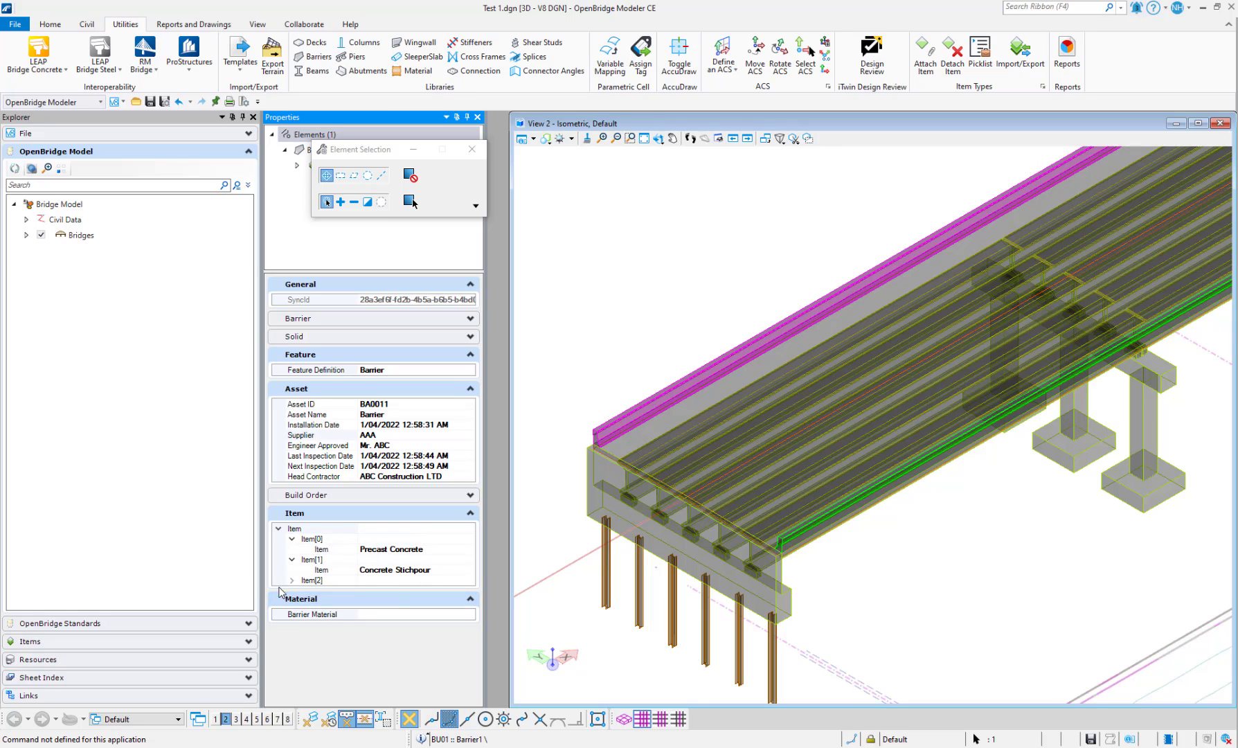
{"action": "left_click", "coordinate": [403, 580]}
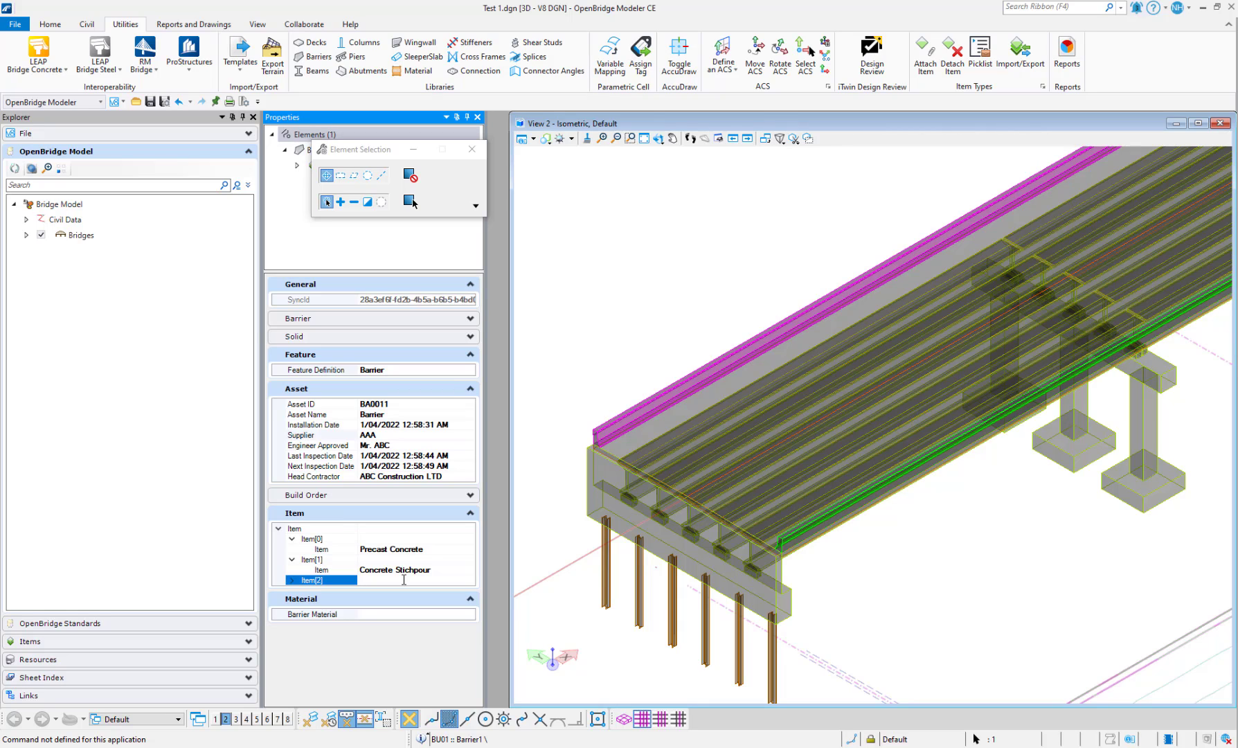
{"action": "left_click", "coordinate": [292, 580]}
{"action": "left_click", "coordinate": [329, 590]}
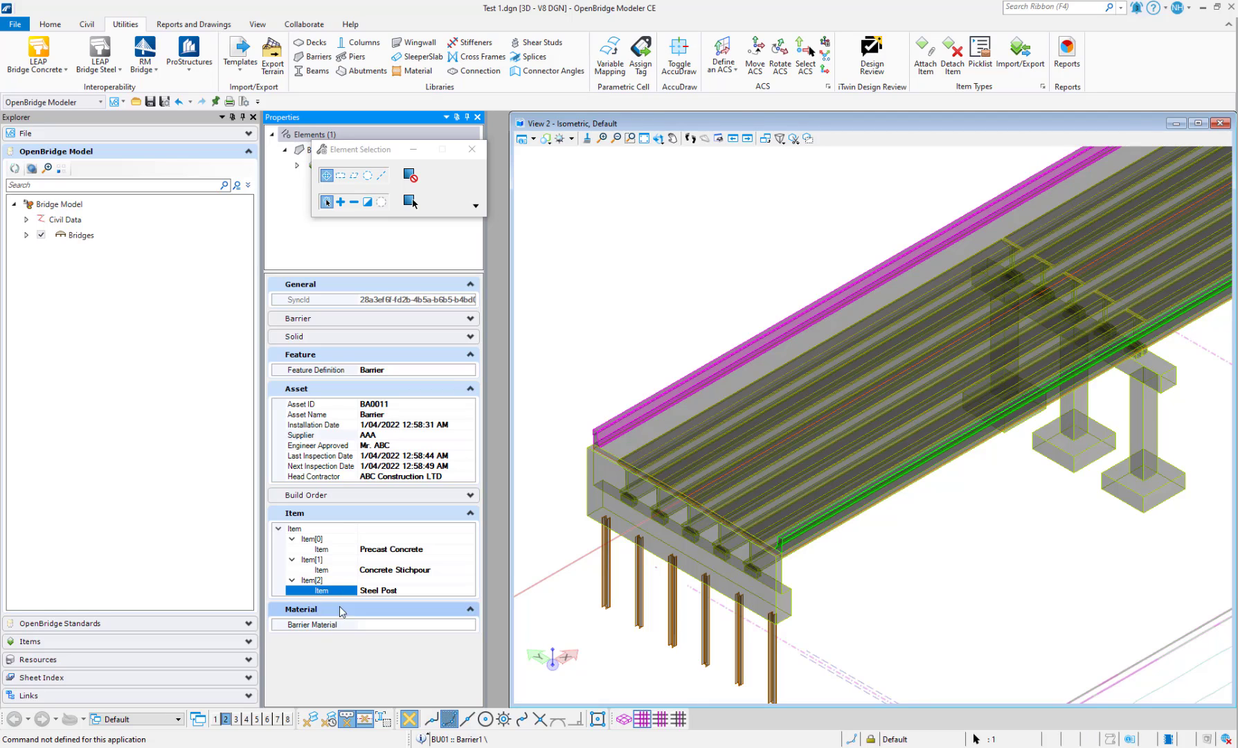
{"action": "left_click", "coordinate": [306, 724]}
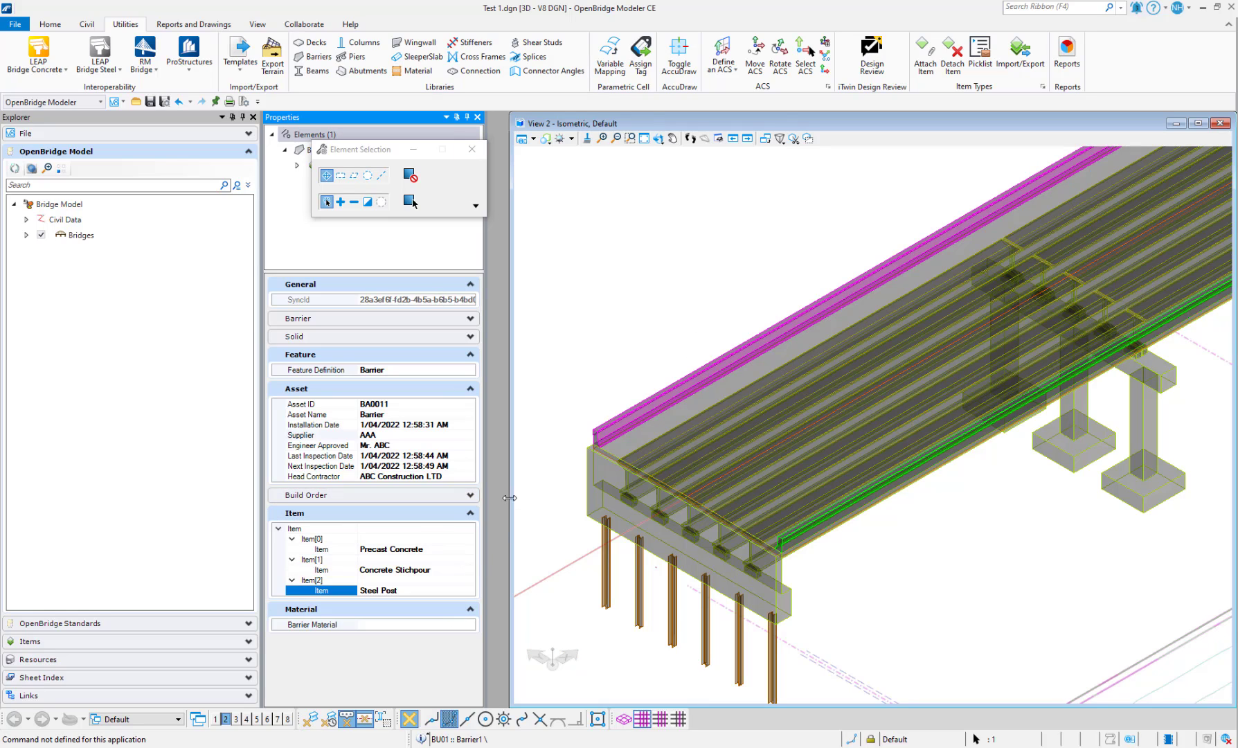
{"action": "left_click", "coordinate": [342, 530]}
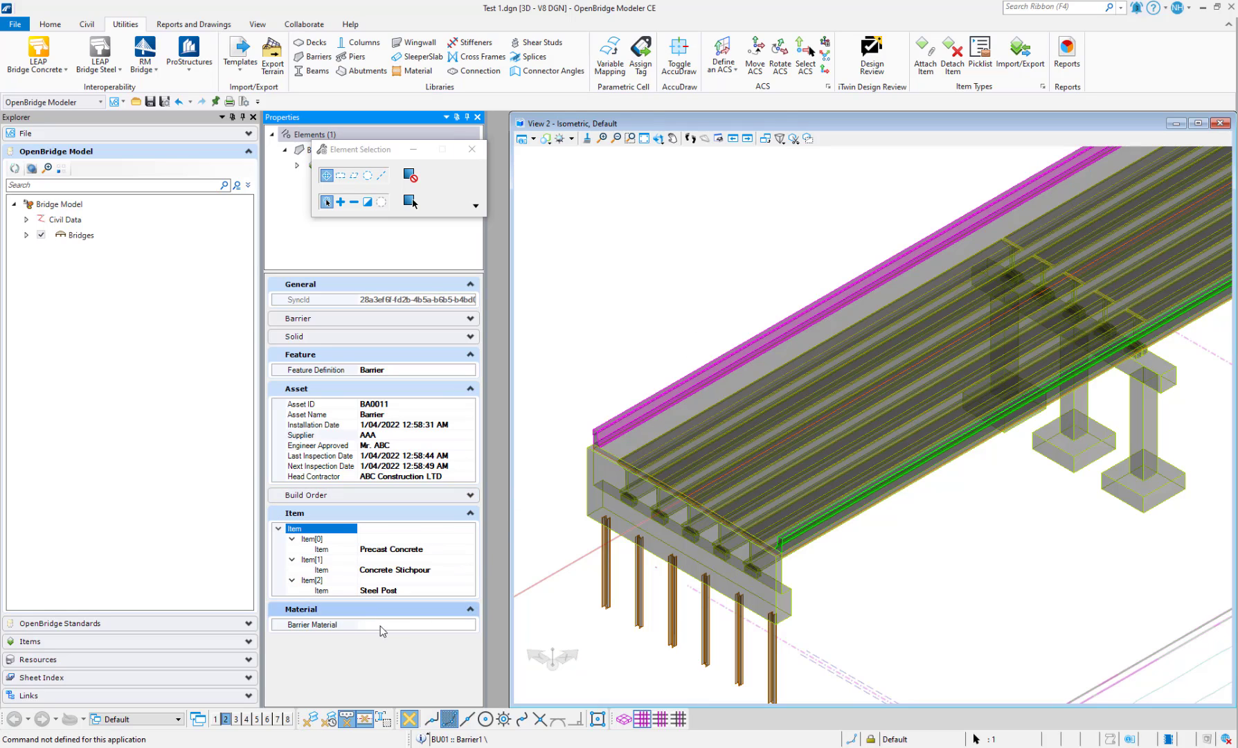
{"action": "left_click", "coordinate": [381, 549]}
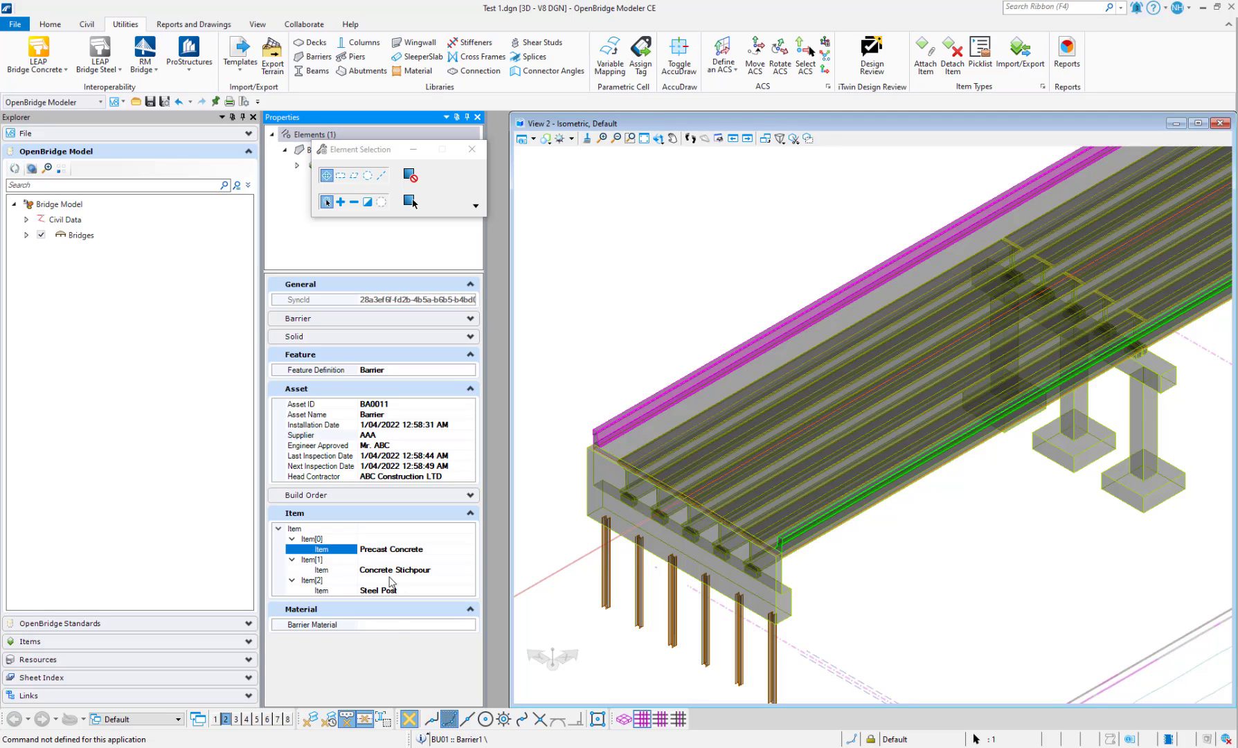
{"action": "left_click", "coordinate": [381, 569]}
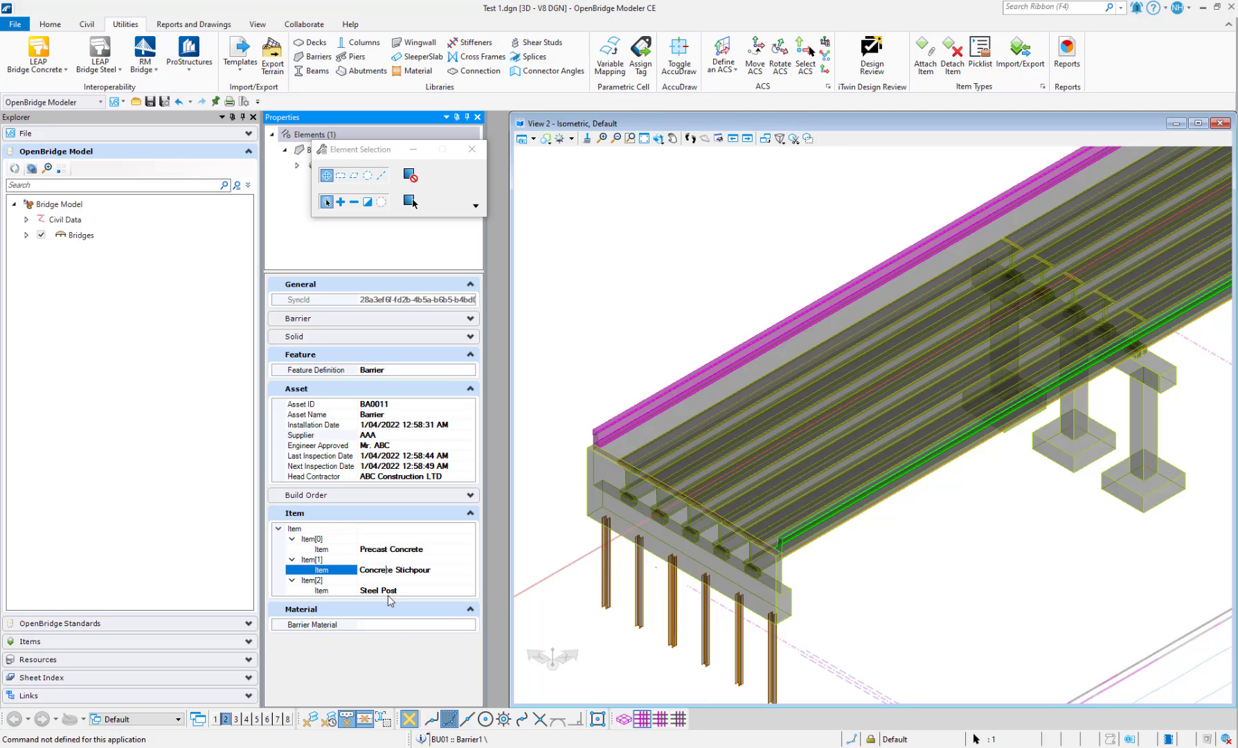
{"action": "left_click", "coordinate": [368, 548]}
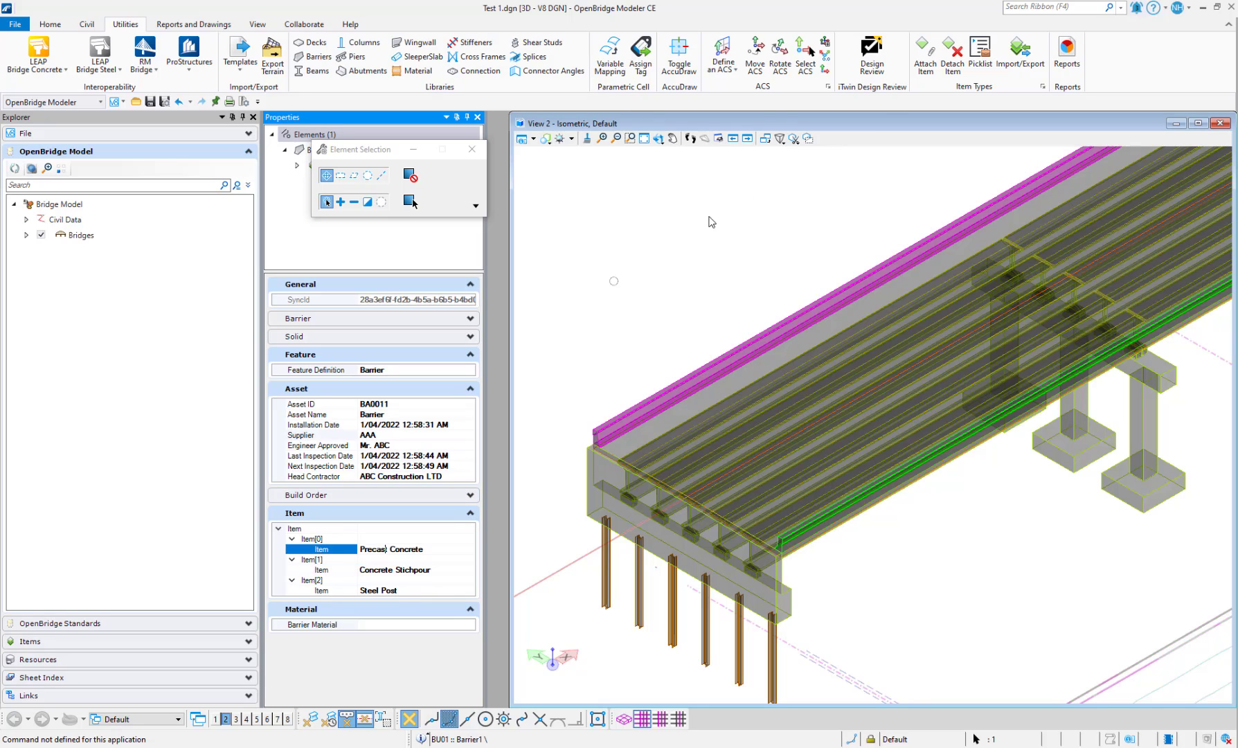
Review the definitions of the Item array property and the Item Library type's Item property, and close the Item Types dialog
{"action": "left_click", "coordinate": [1043, 87]}
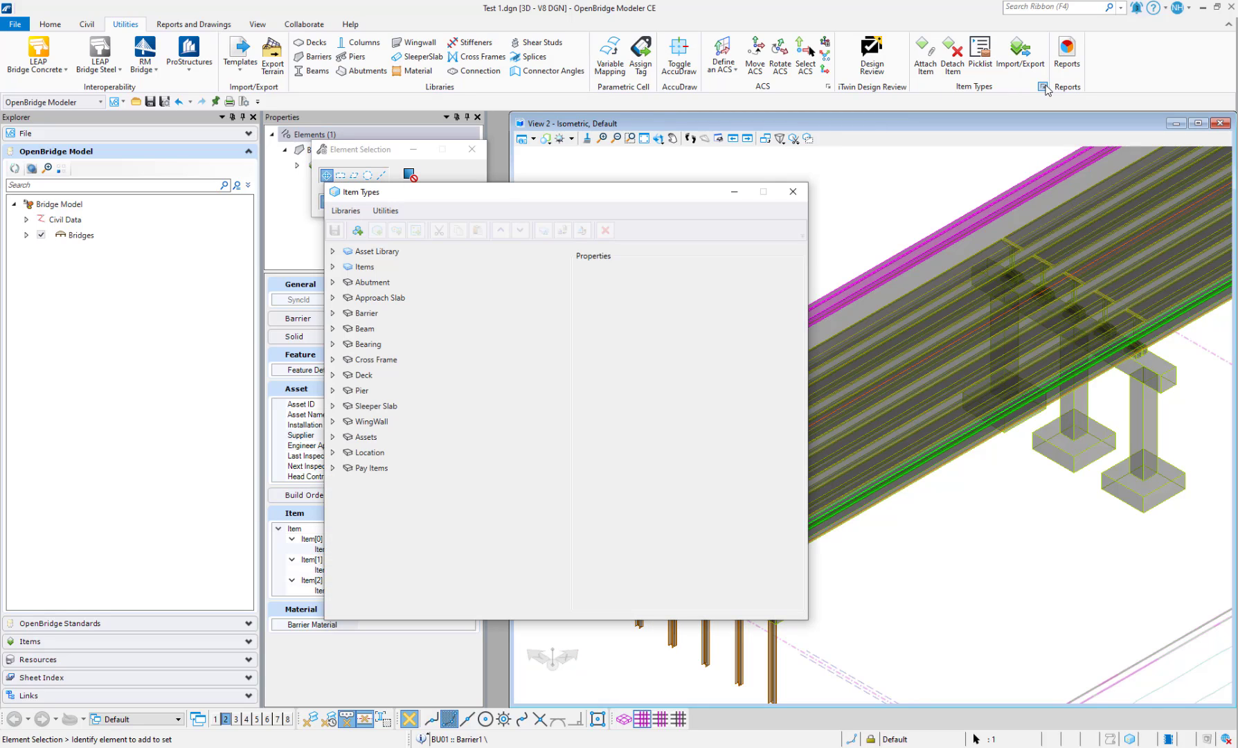
{"action": "left_click", "coordinate": [332, 268]}
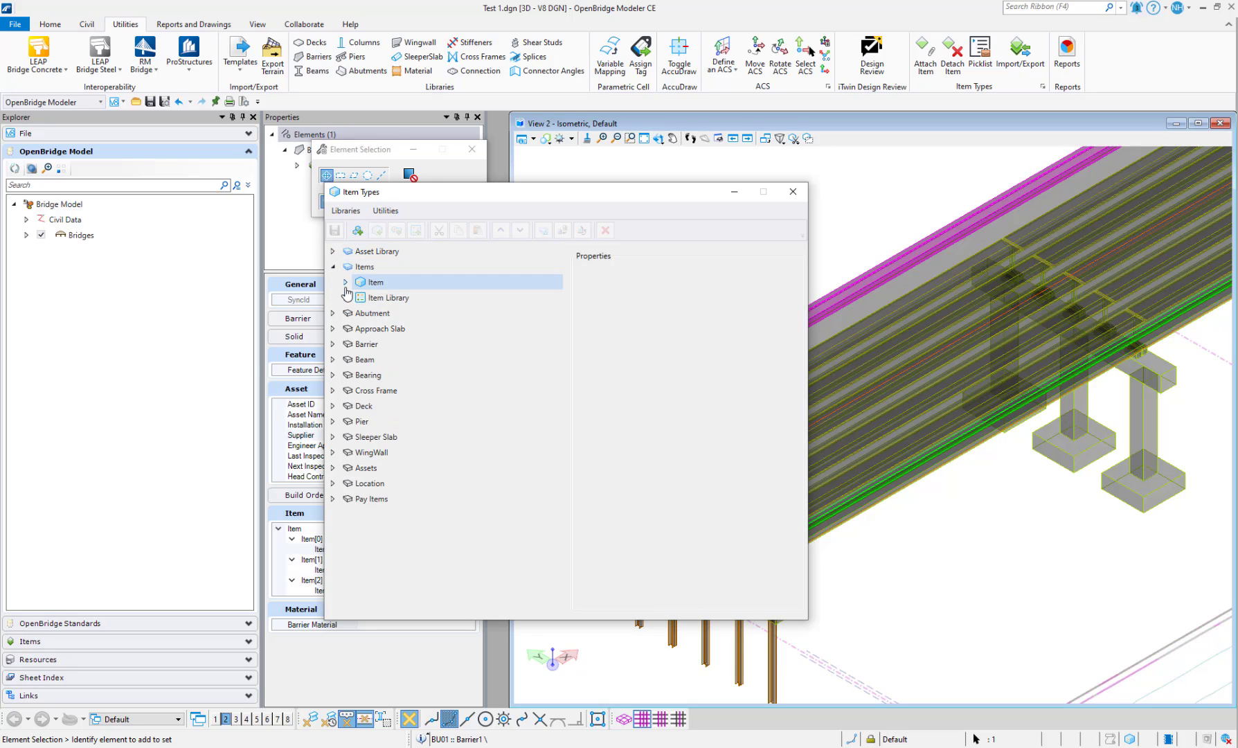
{"action": "left_click", "coordinate": [346, 282]}
{"action": "left_click", "coordinate": [385, 298]}
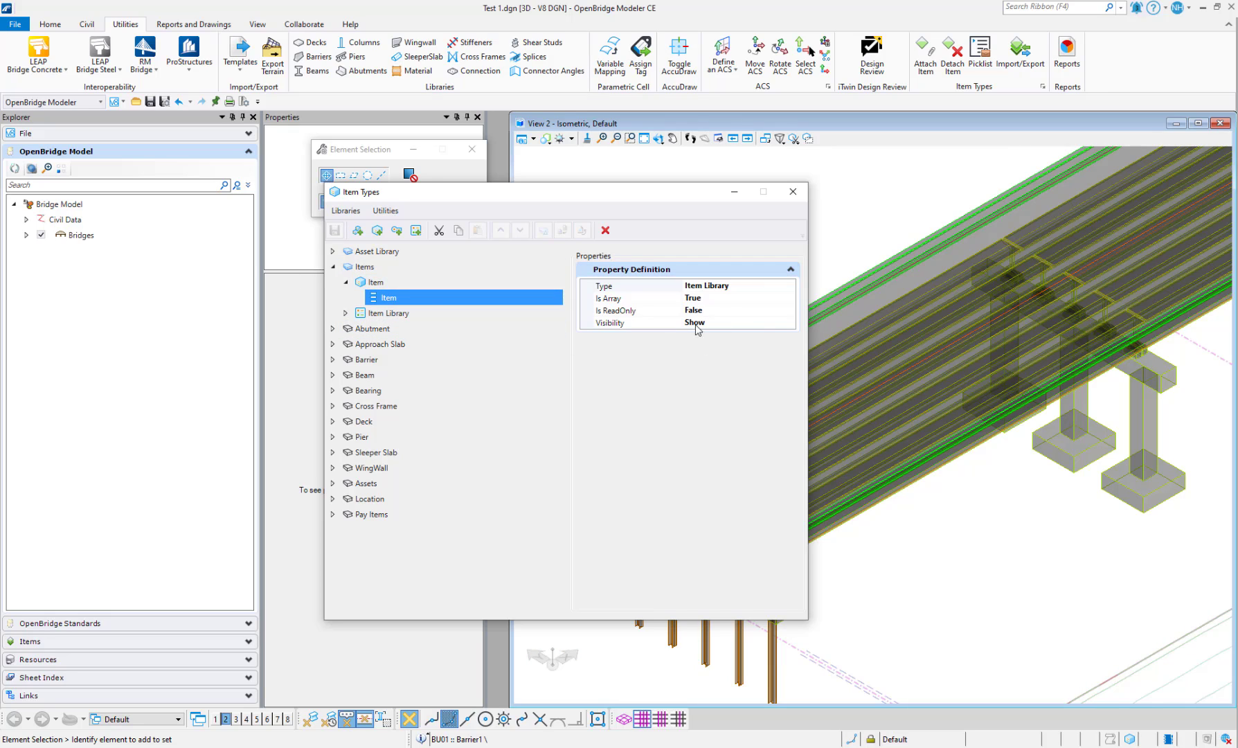
{"action": "left_click", "coordinate": [345, 313]}
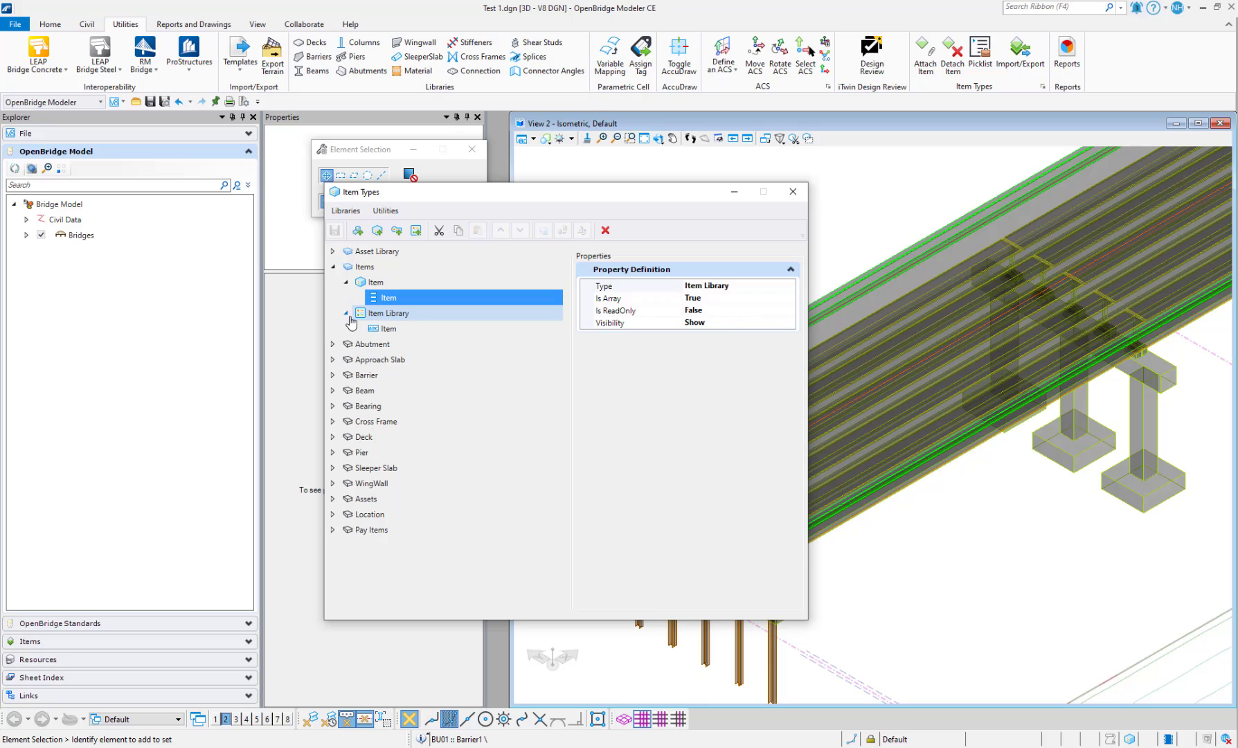
{"action": "left_click", "coordinate": [406, 329]}
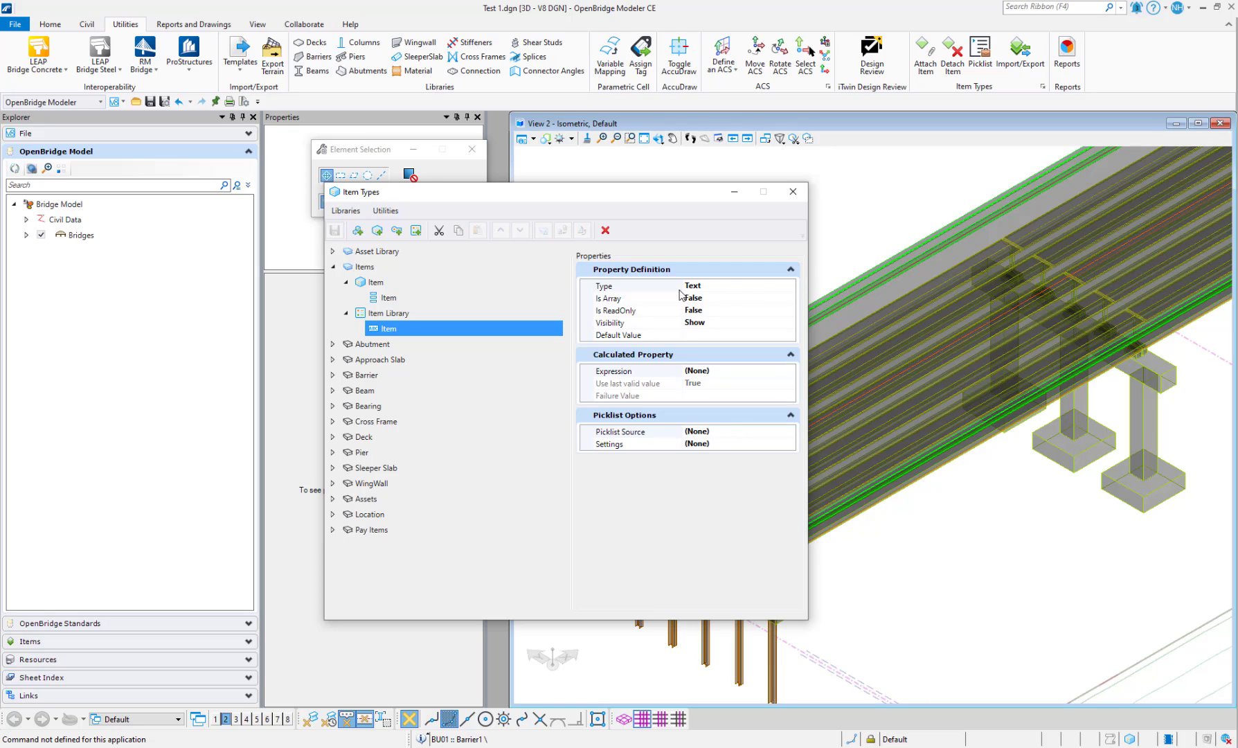
{"action": "left_click", "coordinate": [804, 190]}
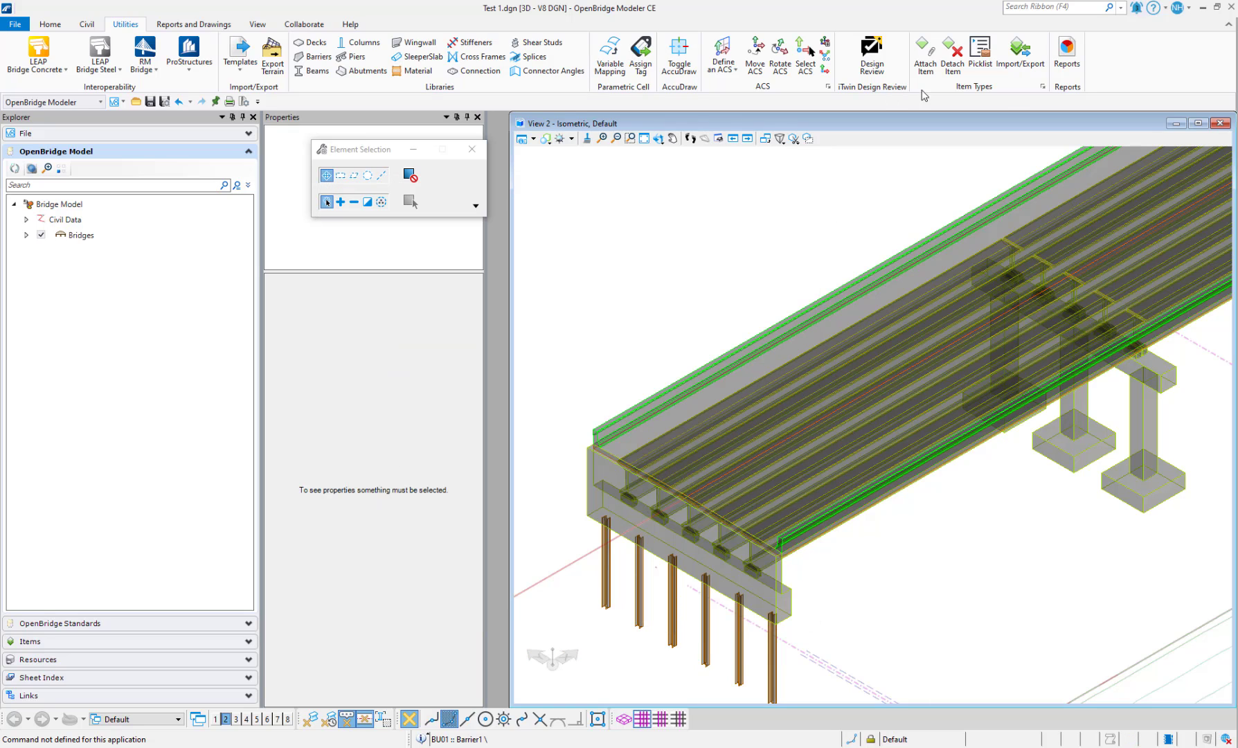
Create a new picklist named Item Library in the Picklist Manager
{"action": "left_click", "coordinate": [980, 58]}
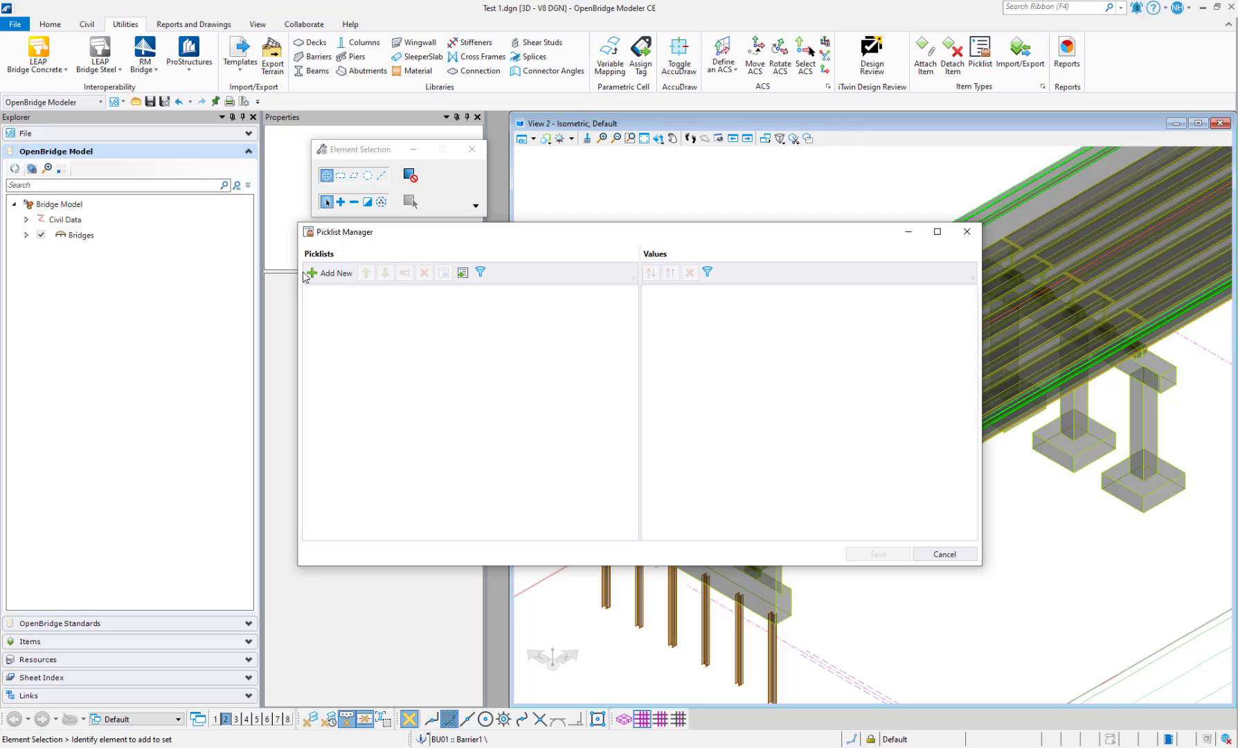
{"action": "left_click", "coordinate": [330, 274]}
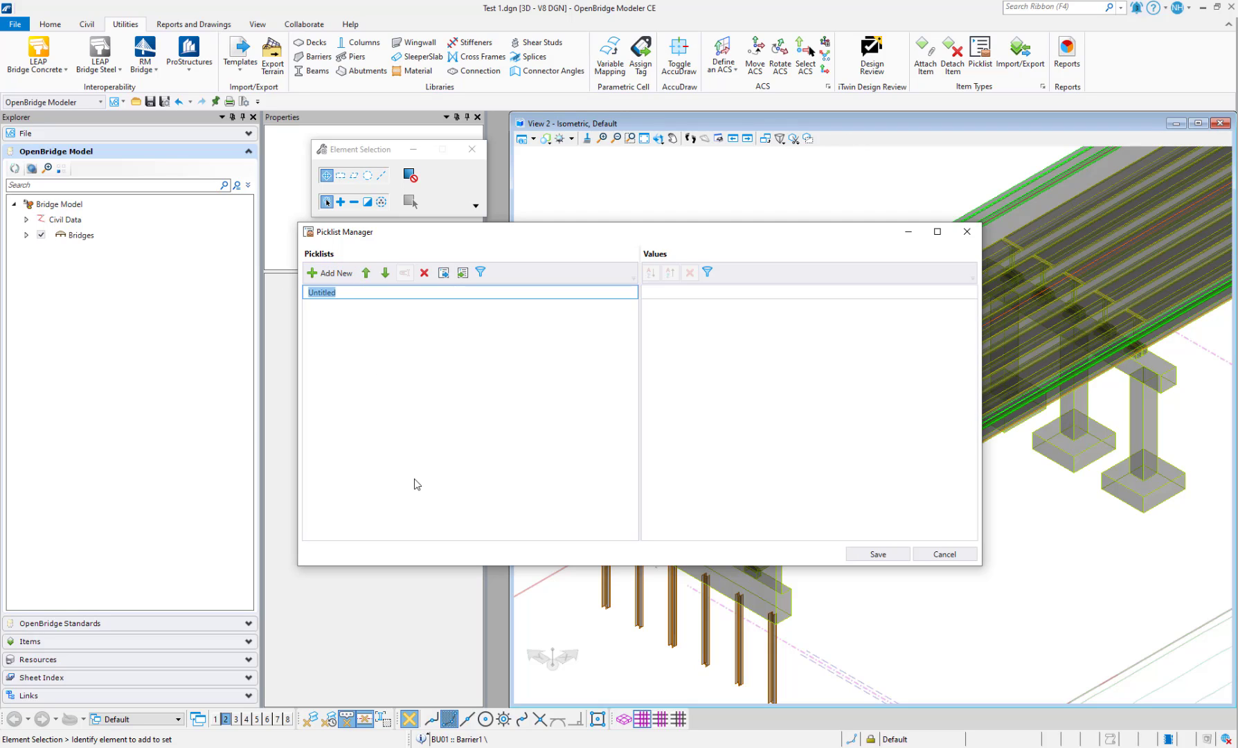
{"action": "key", "text": "BackSpace"}
{"action": "key", "text": "Return"}
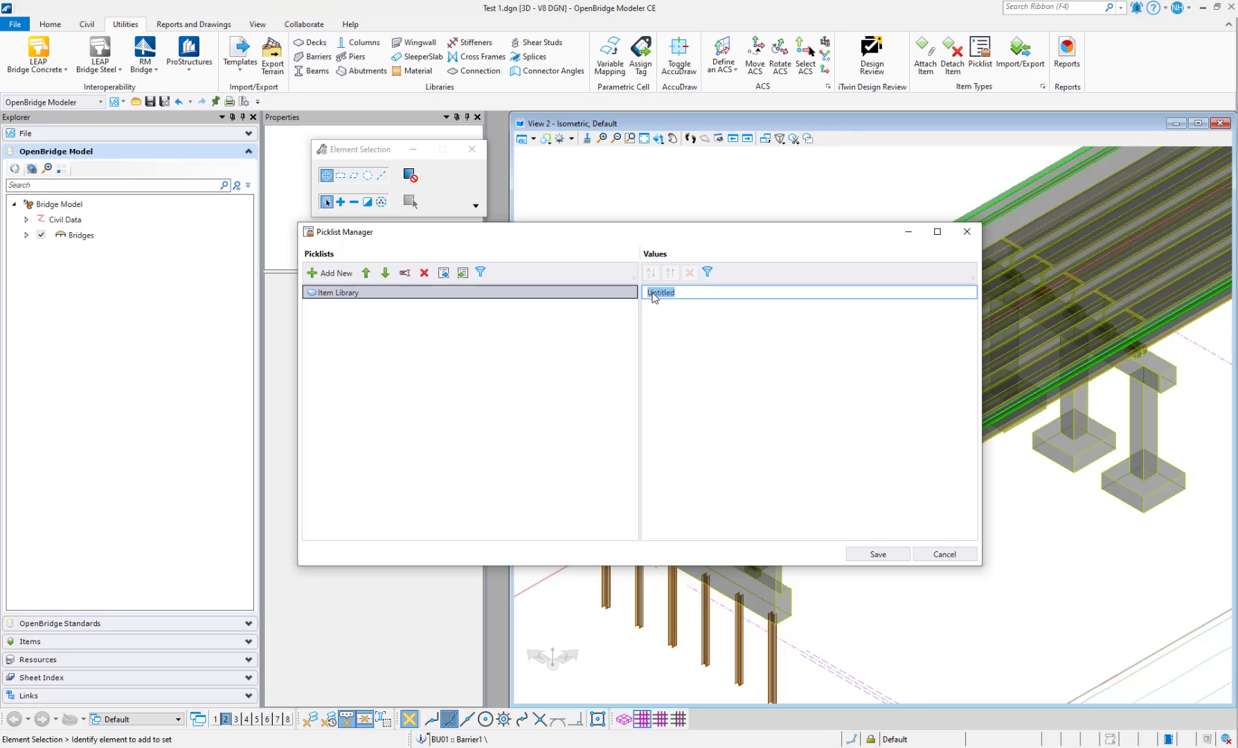
Fill the picklist with Precast Concrete, Concrete Stichpour, Steel Rail, Steel Post, Protection Screen and Precast Transition Barrier, save it and close the Picklist Manager
{"action": "left_click", "coordinate": [653, 295]}
{"action": "type", "text": "Precast Concrete"}
{"action": "key", "text": "Return"}
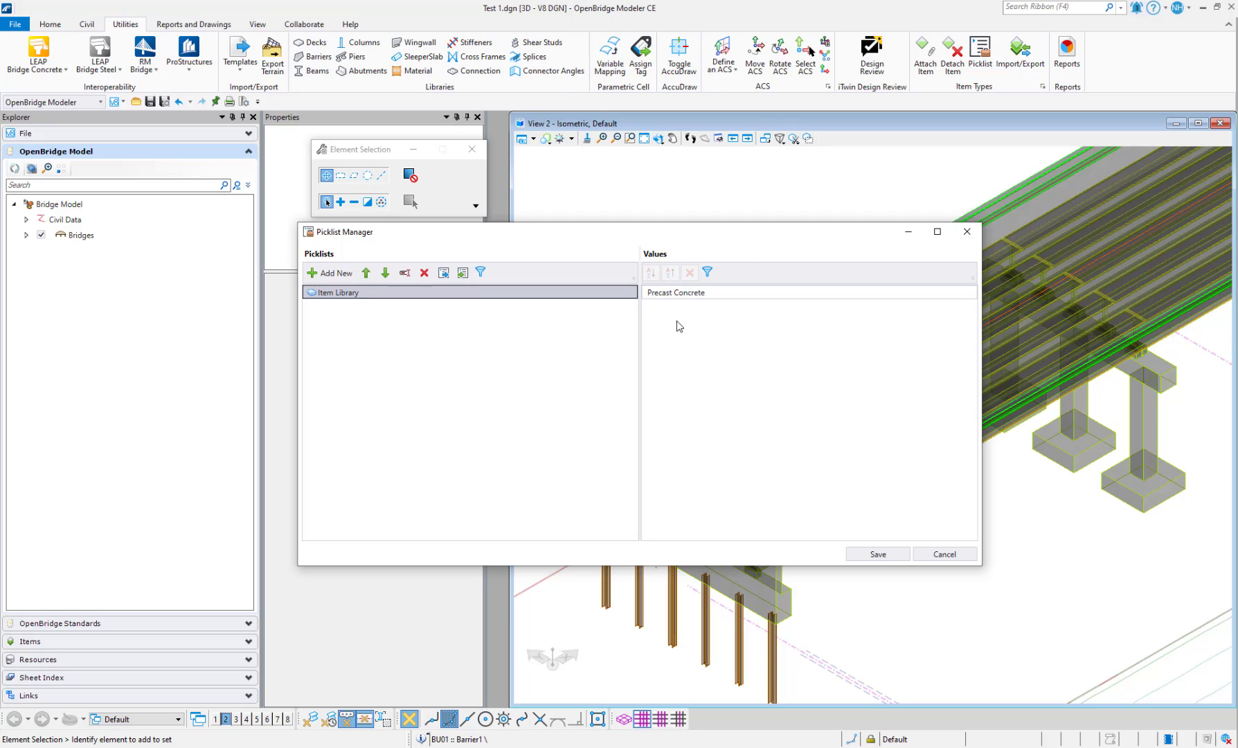
{"action": "left_click", "coordinate": [656, 292]}
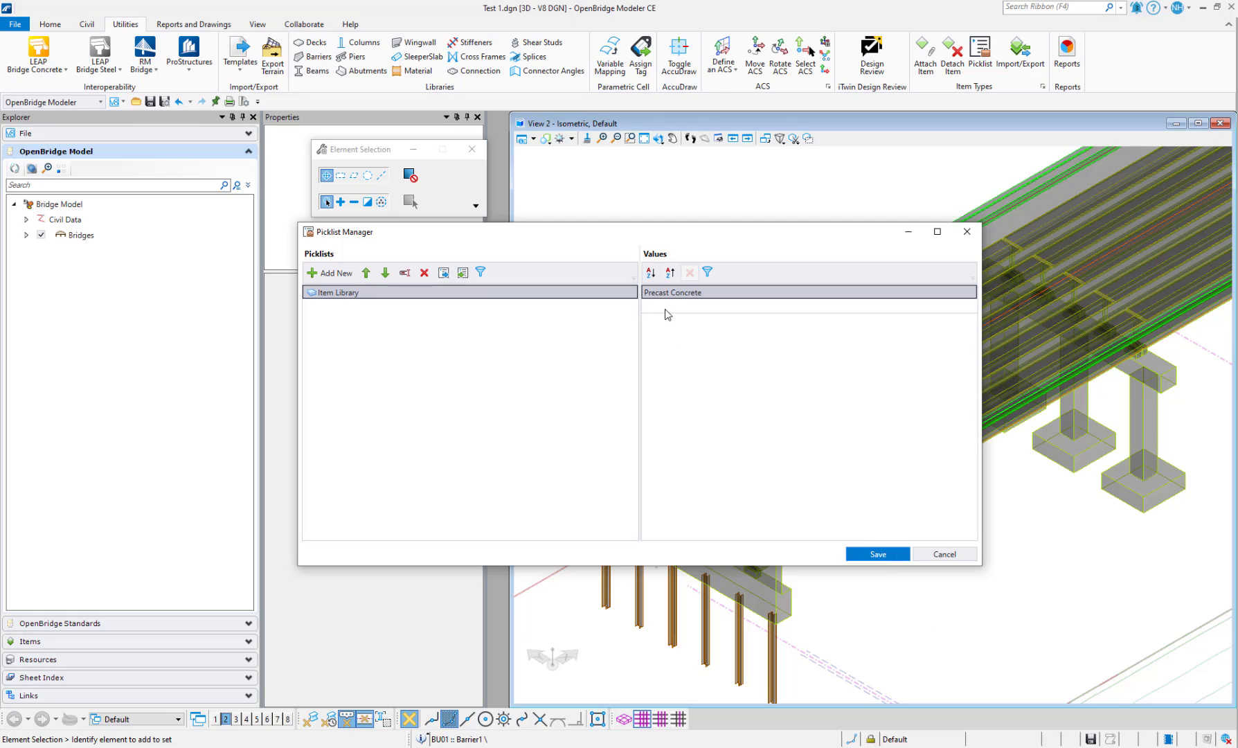
{"action": "left_click", "coordinate": [664, 308]}
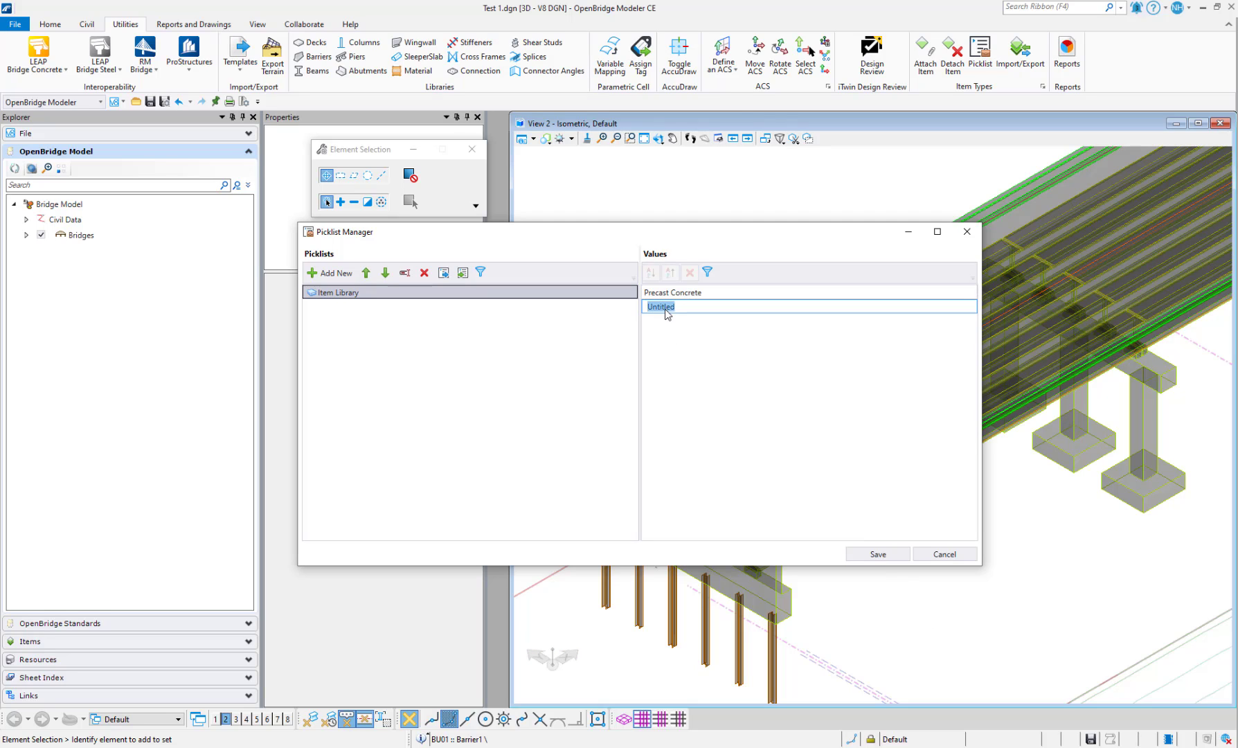
{"action": "type", "text": "Concrete Stichpour"}
{"action": "left_click", "coordinate": [843, 396]}
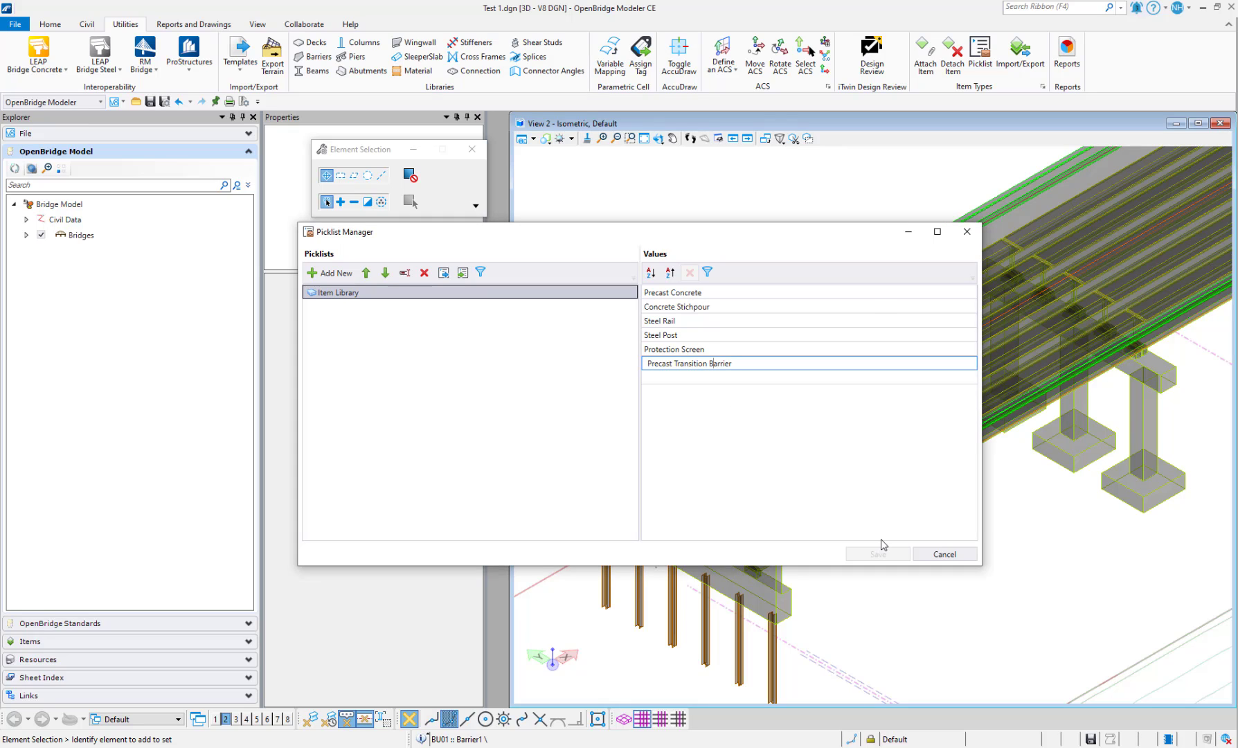
{"action": "left_click", "coordinate": [809, 447]}
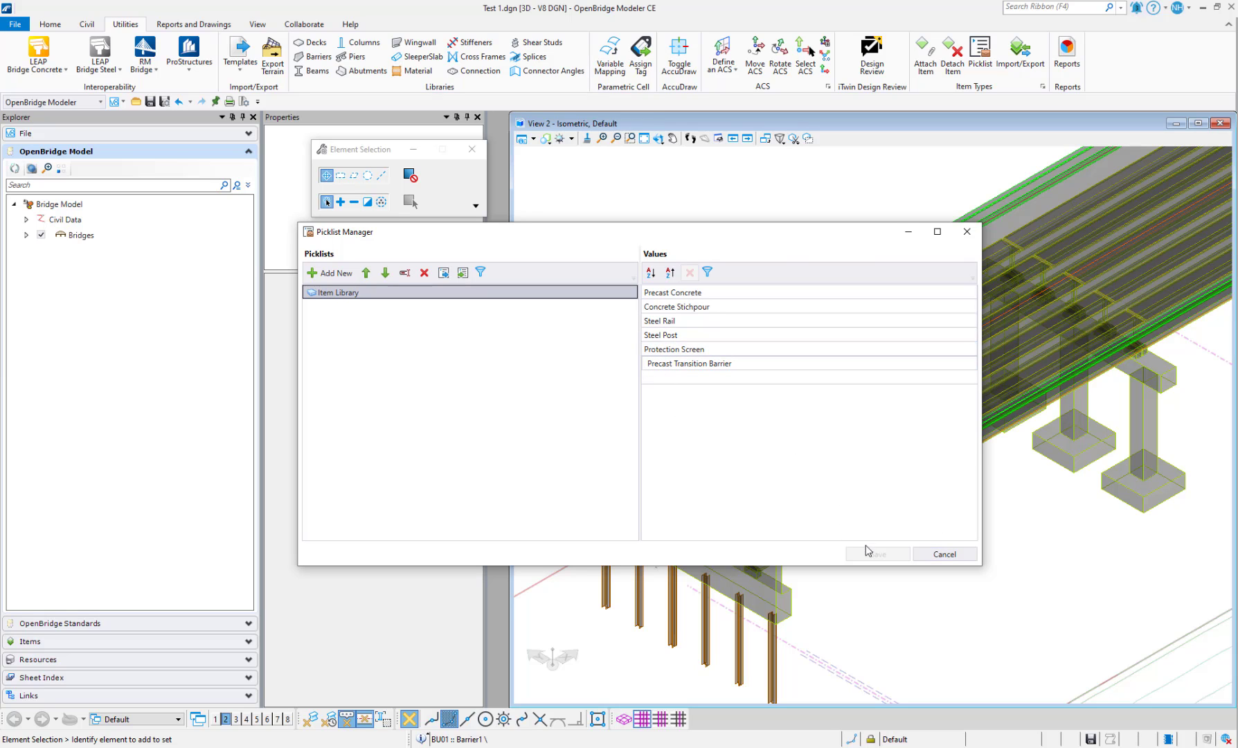
{"action": "left_click", "coordinate": [943, 554]}
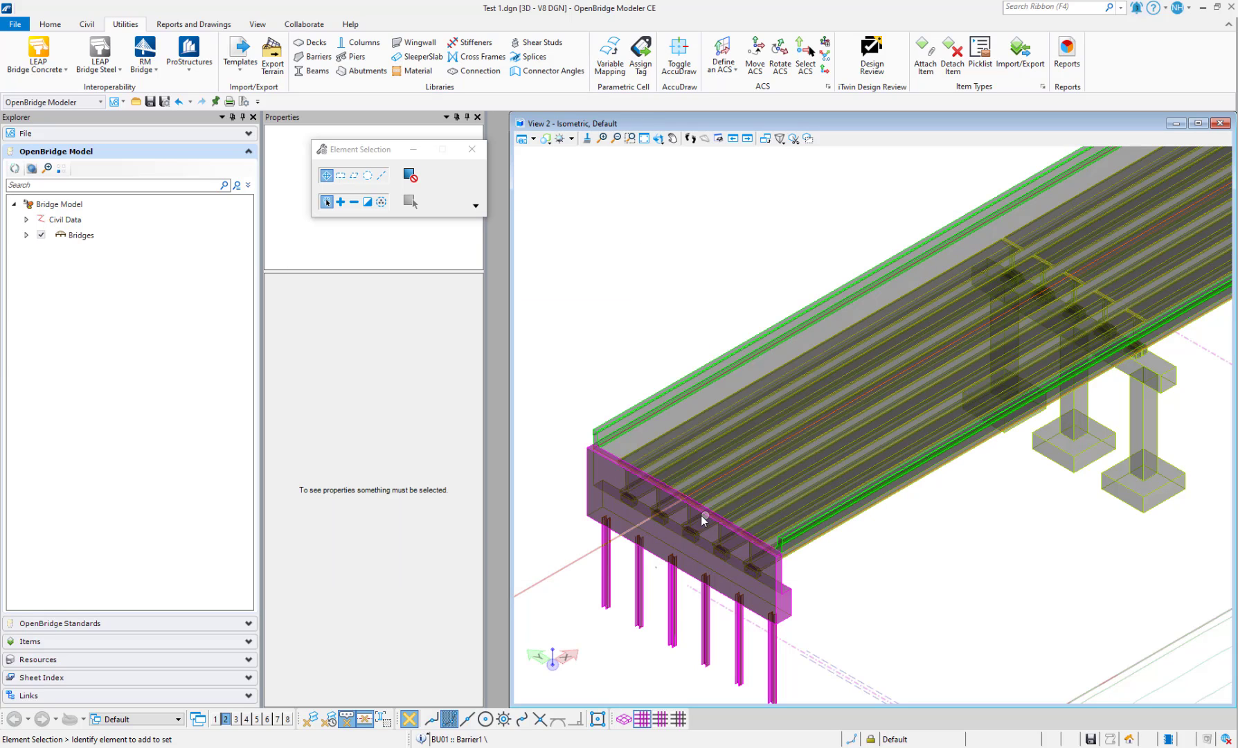
Open the Item Types dialog and display the definition of the Item property inside the Items library's Item Library property type
{"action": "left_click", "coordinate": [1044, 52]}
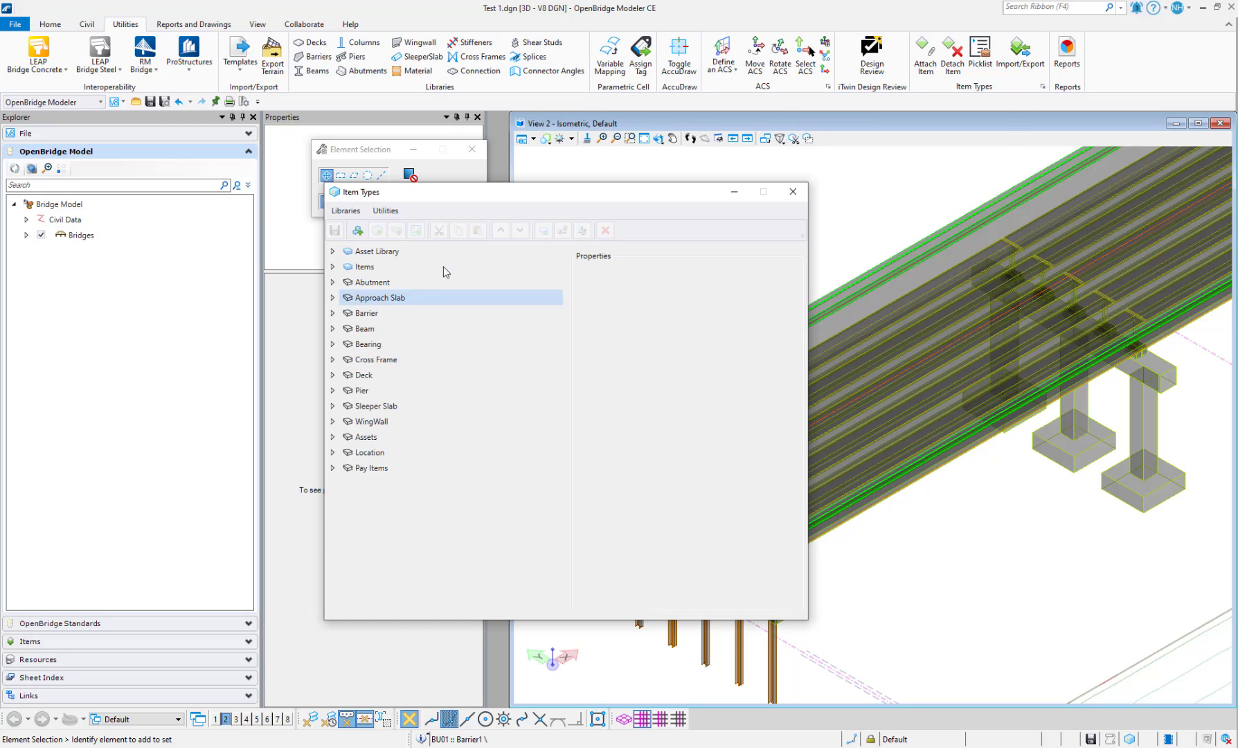
{"action": "left_click", "coordinate": [445, 269]}
{"action": "left_click", "coordinate": [333, 267]}
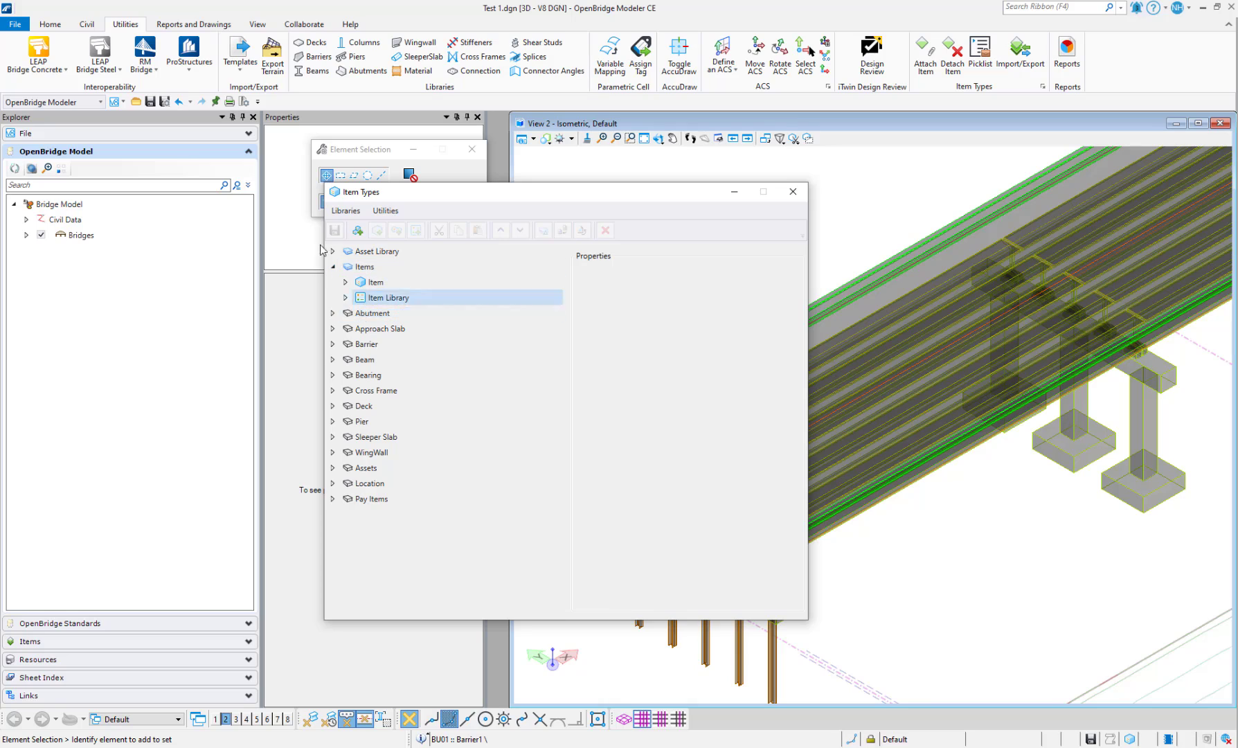
{"action": "left_click", "coordinate": [346, 298]}
{"action": "left_click", "coordinate": [360, 282]}
{"action": "left_click", "coordinate": [345, 283]}
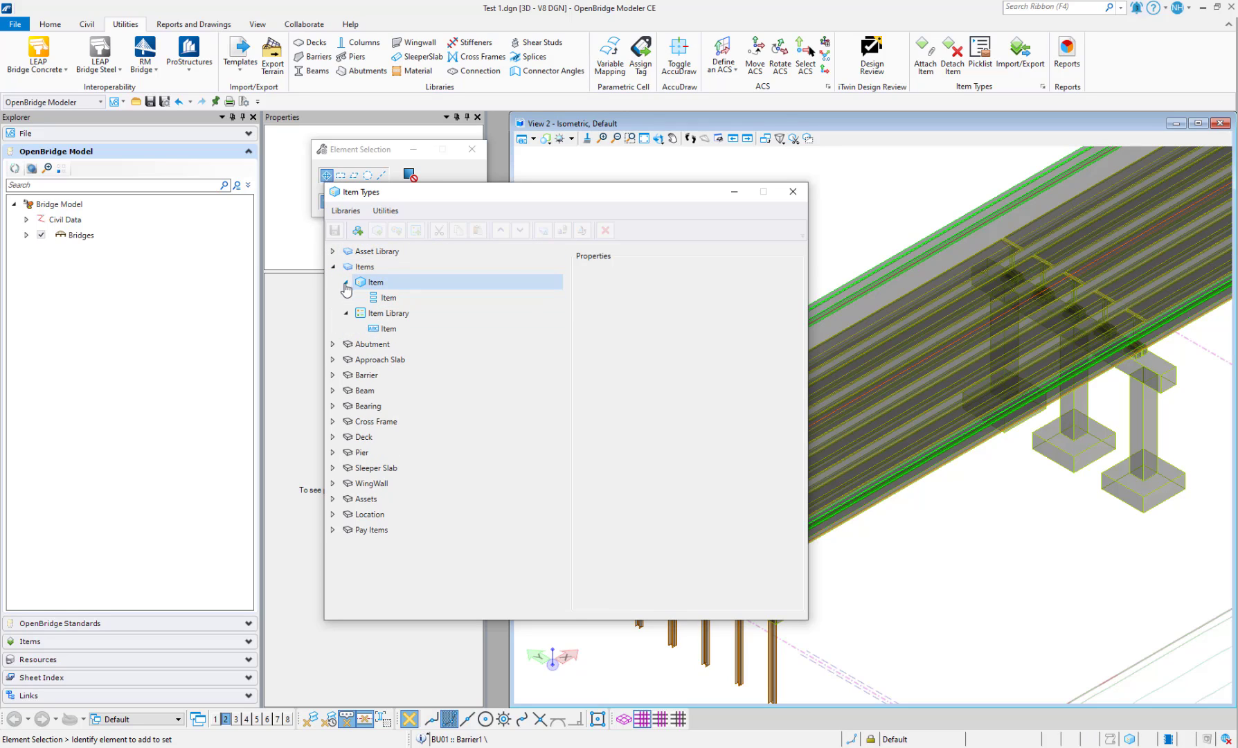
{"action": "left_click", "coordinate": [345, 283]}
{"action": "left_click", "coordinate": [346, 298]}
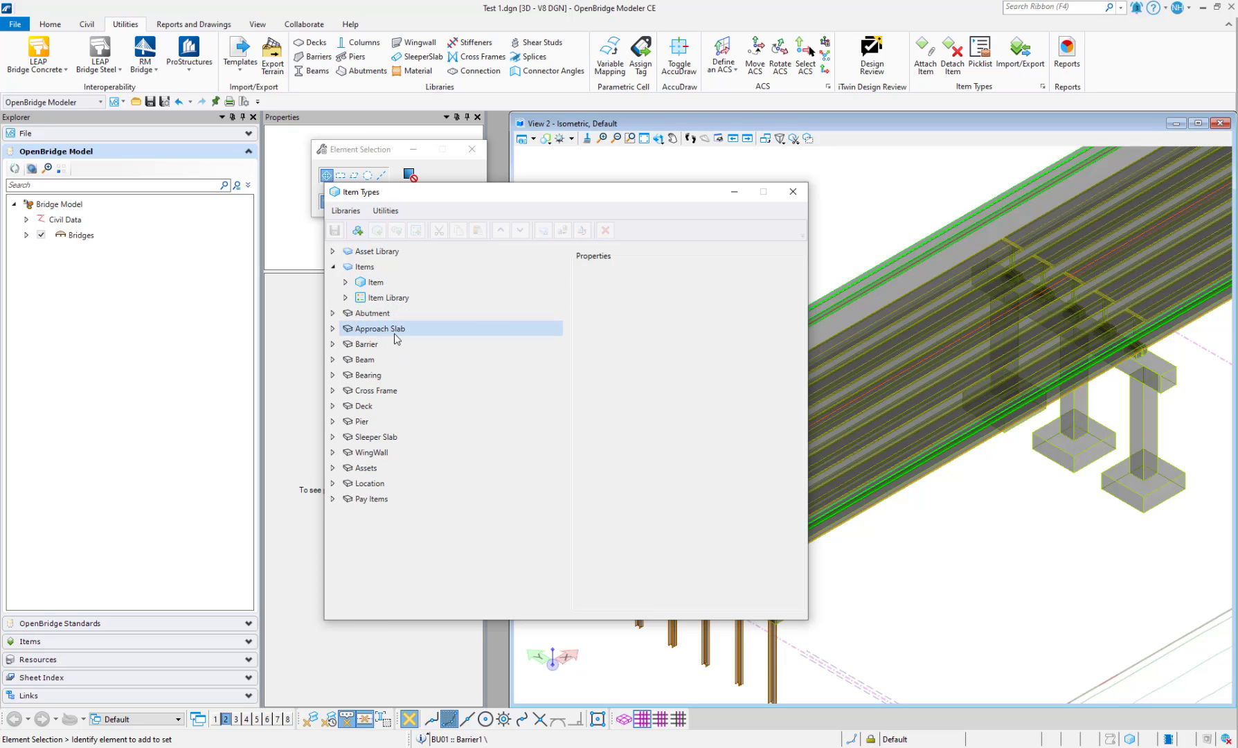
{"action": "left_click", "coordinate": [382, 298]}
{"action": "left_click", "coordinate": [346, 298]}
{"action": "left_click", "coordinate": [375, 314]}
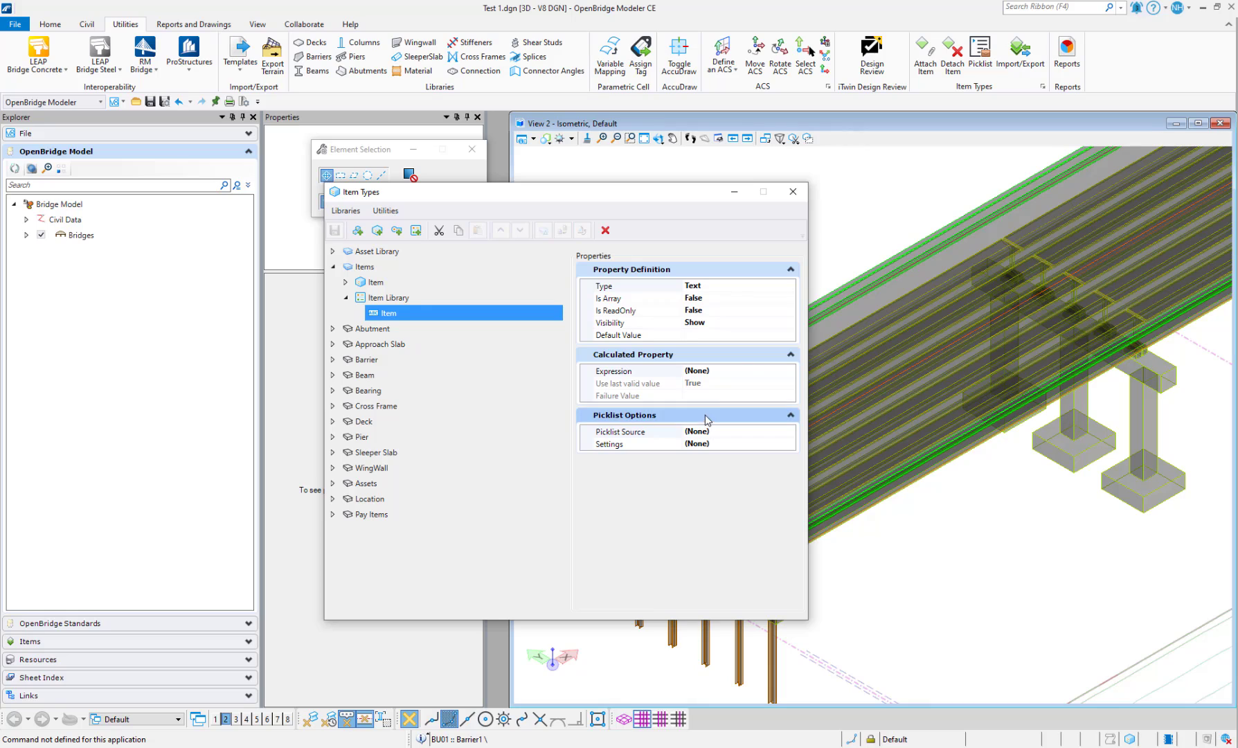
Set the property's picklist source to Dgn Files (*.dgn, *.dgnlib), assign the Item Library picklist in its settings, and save the library
{"action": "left_click", "coordinate": [732, 432]}
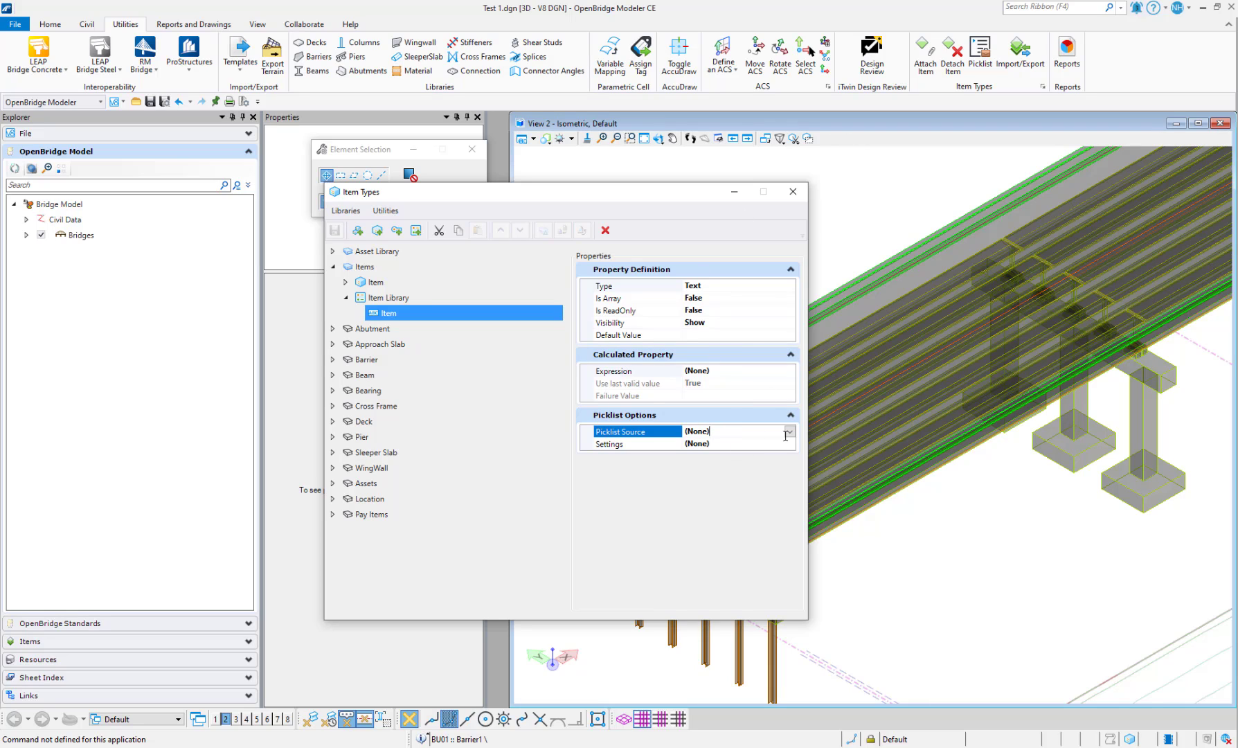
{"action": "left_click", "coordinate": [789, 431]}
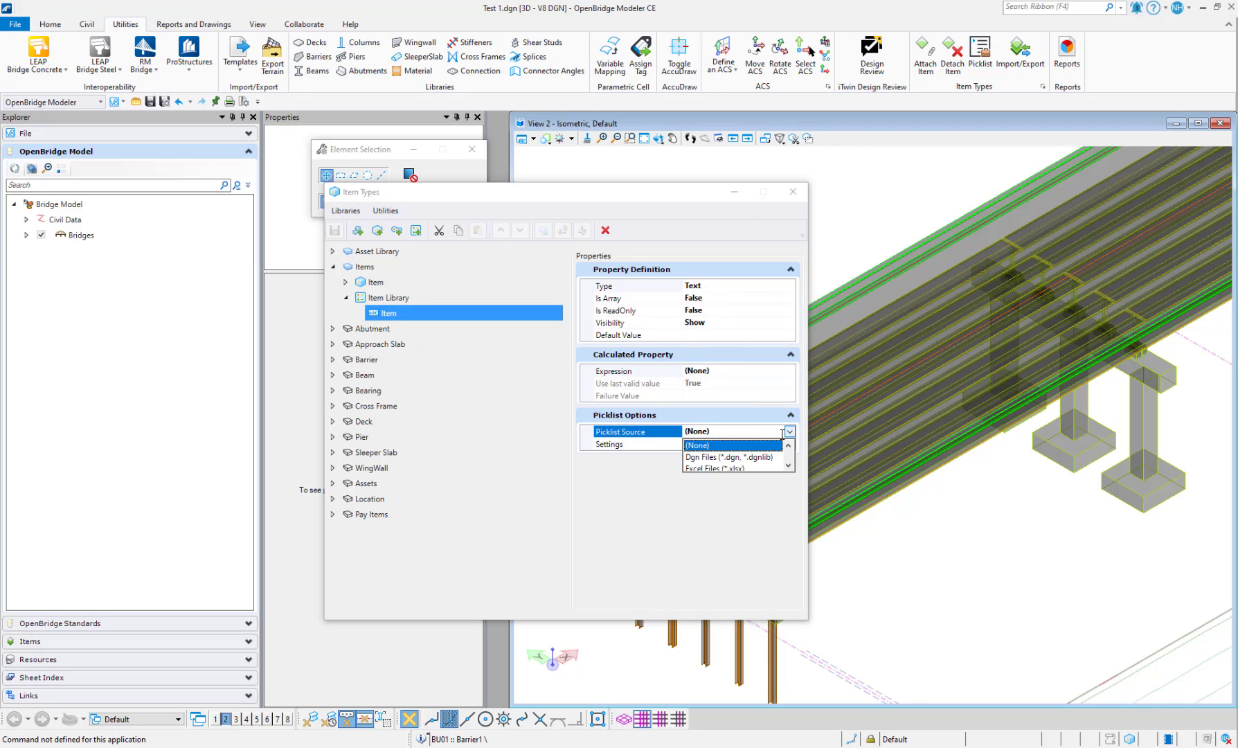
{"action": "left_click", "coordinate": [737, 462]}
{"action": "left_click", "coordinate": [759, 444]}
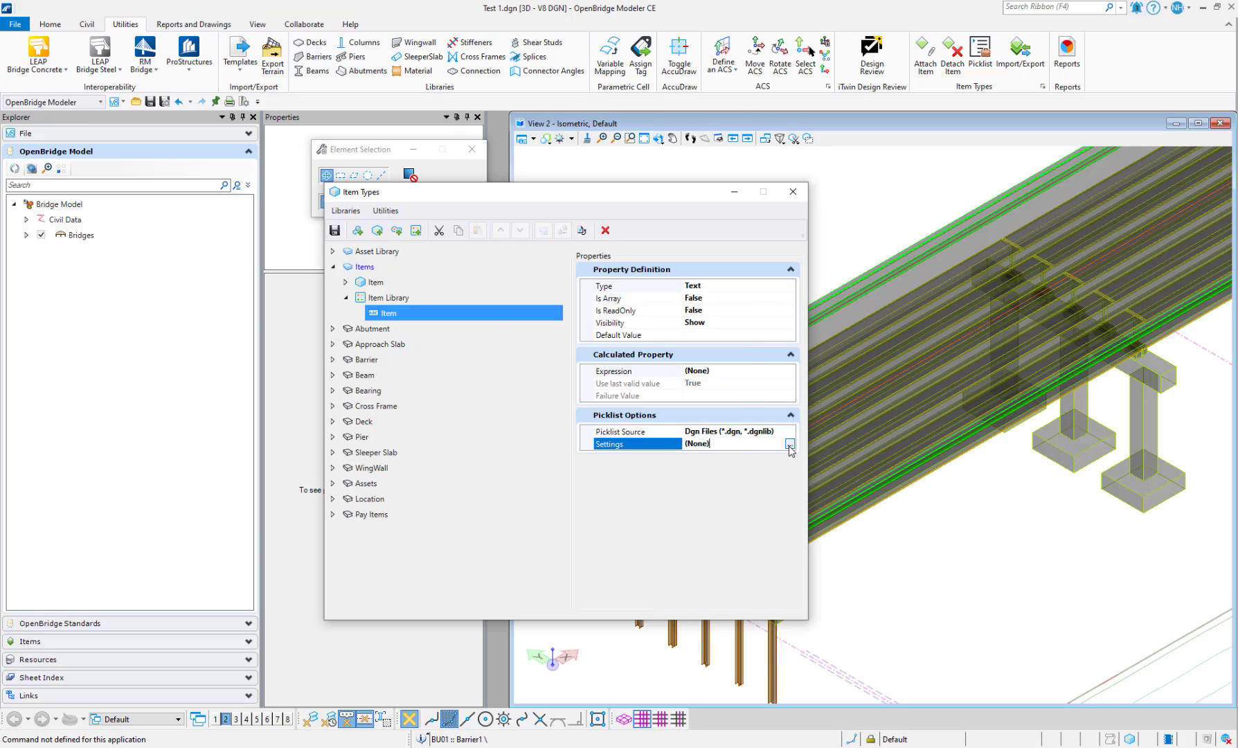
{"action": "left_click", "coordinate": [789, 444]}
{"action": "left_click", "coordinate": [547, 382]}
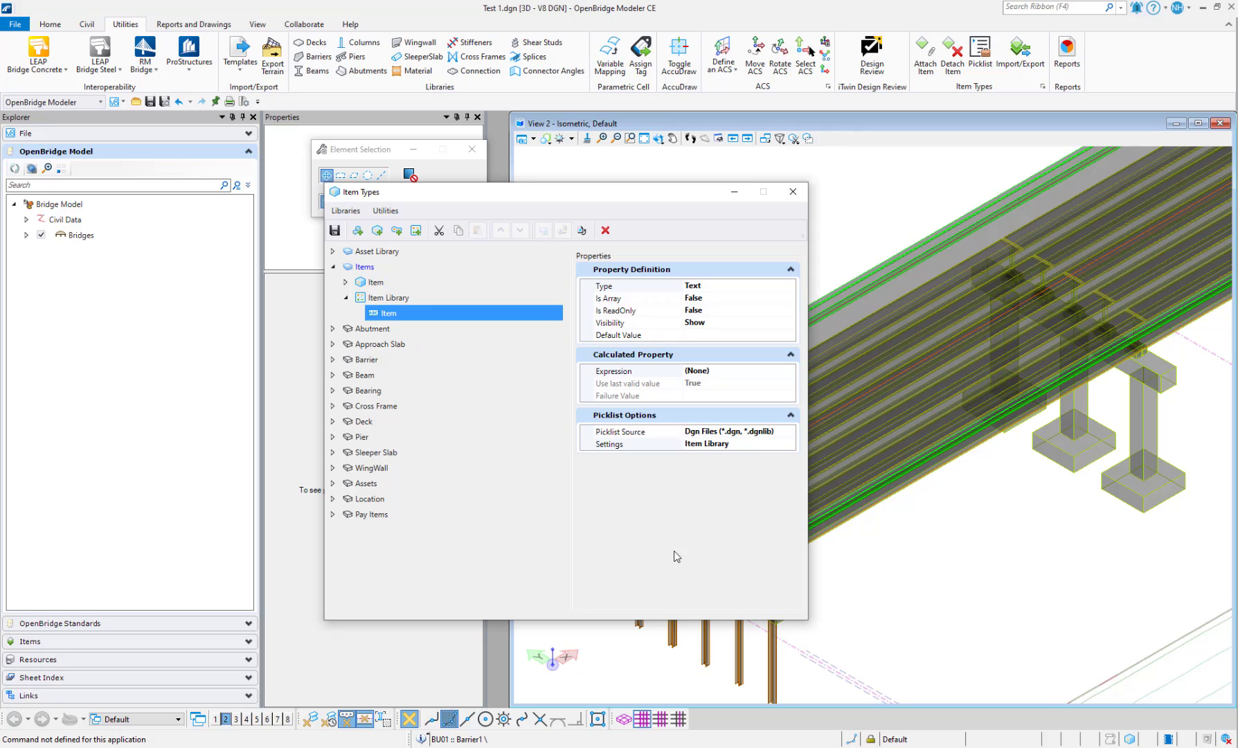
{"action": "left_click", "coordinate": [335, 230]}
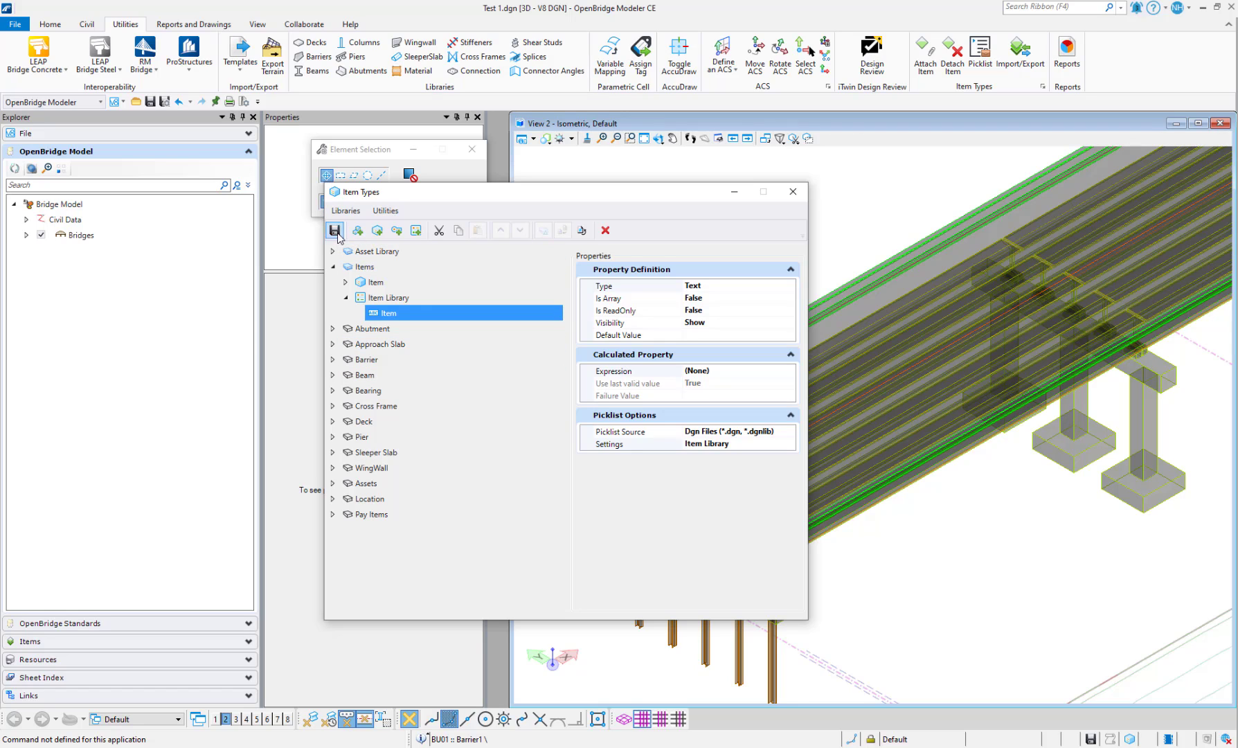
{"action": "left_click", "coordinate": [344, 297]}
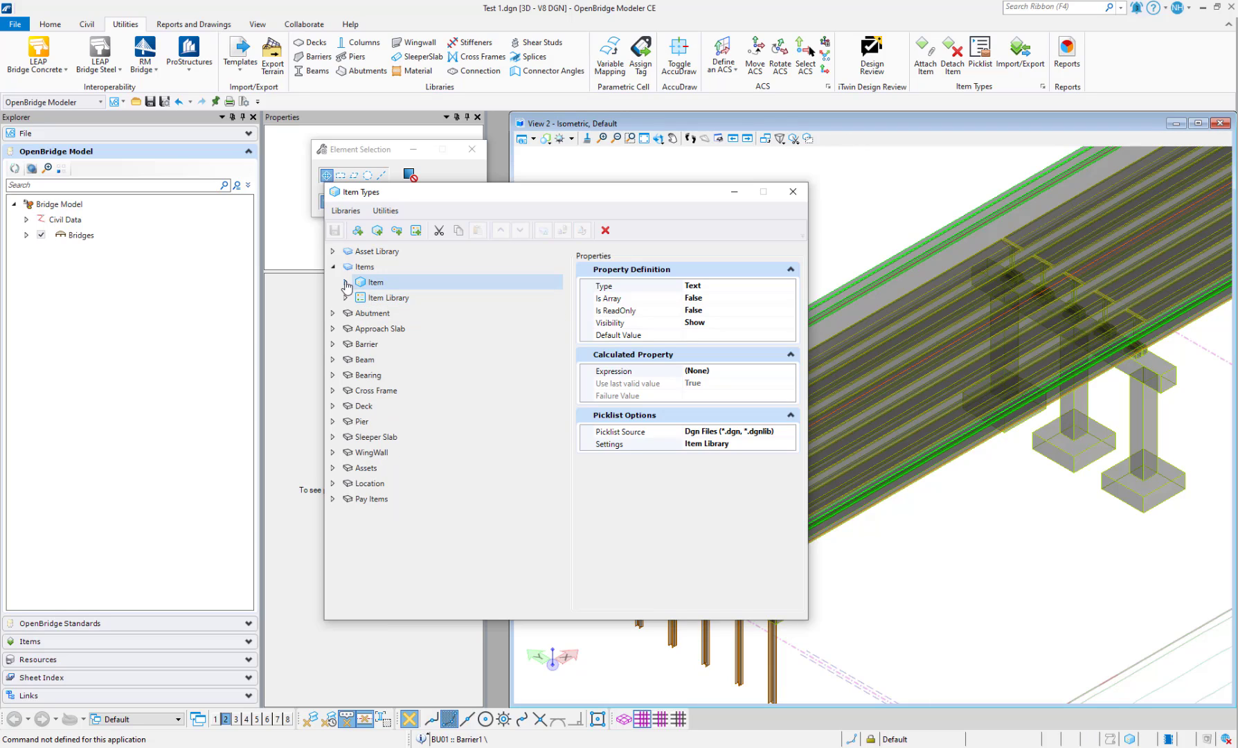
Reassign the Item Library type to the Item property of the Items library's Item item type, and close the Item Types dialog
{"action": "left_click", "coordinate": [345, 282]}
{"action": "left_click", "coordinate": [388, 297]}
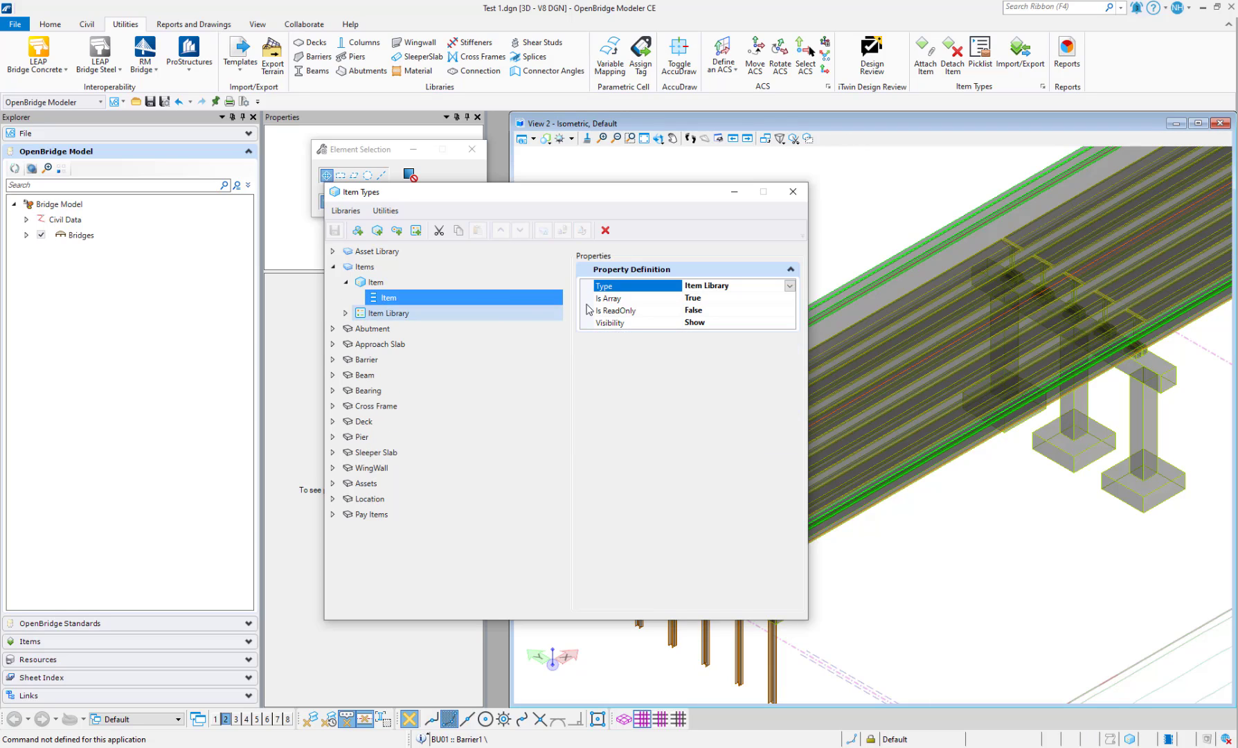
{"action": "left_click", "coordinate": [794, 292]}
{"action": "left_click", "coordinate": [794, 288]}
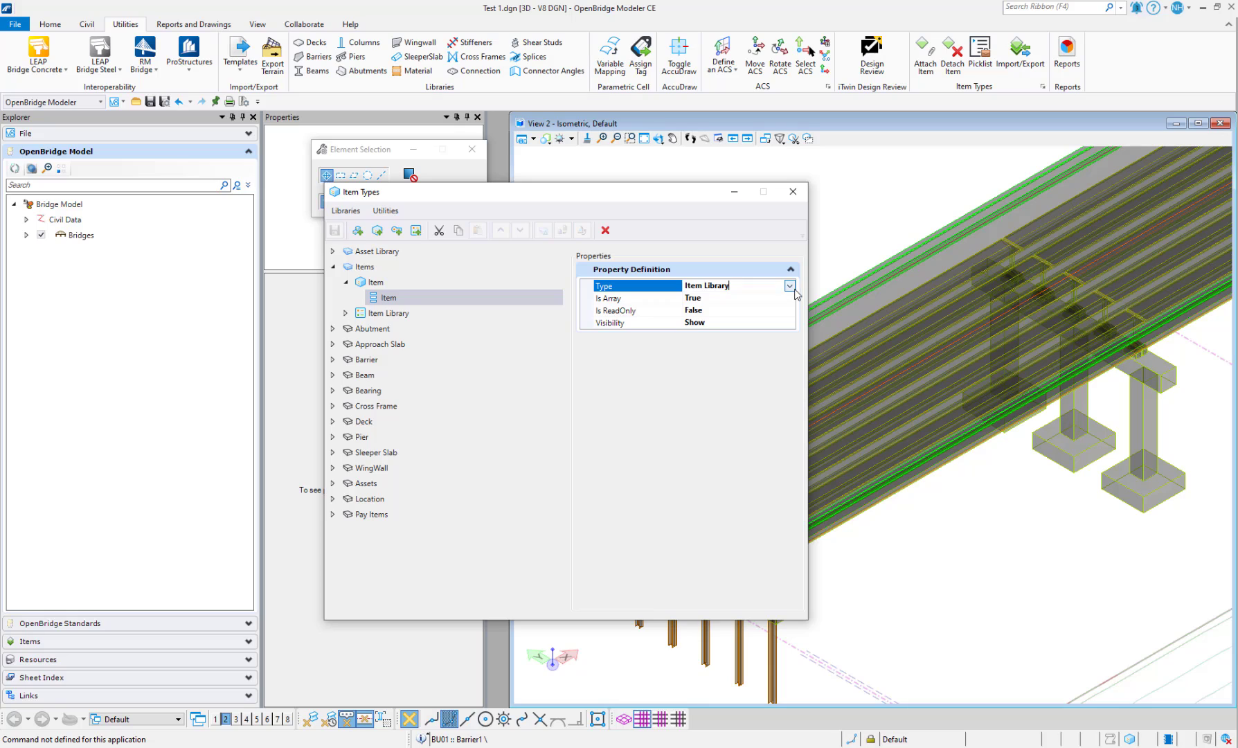
{"action": "left_click", "coordinate": [789, 286]}
{"action": "left_click", "coordinate": [711, 372]}
{"action": "left_click", "coordinate": [503, 424]}
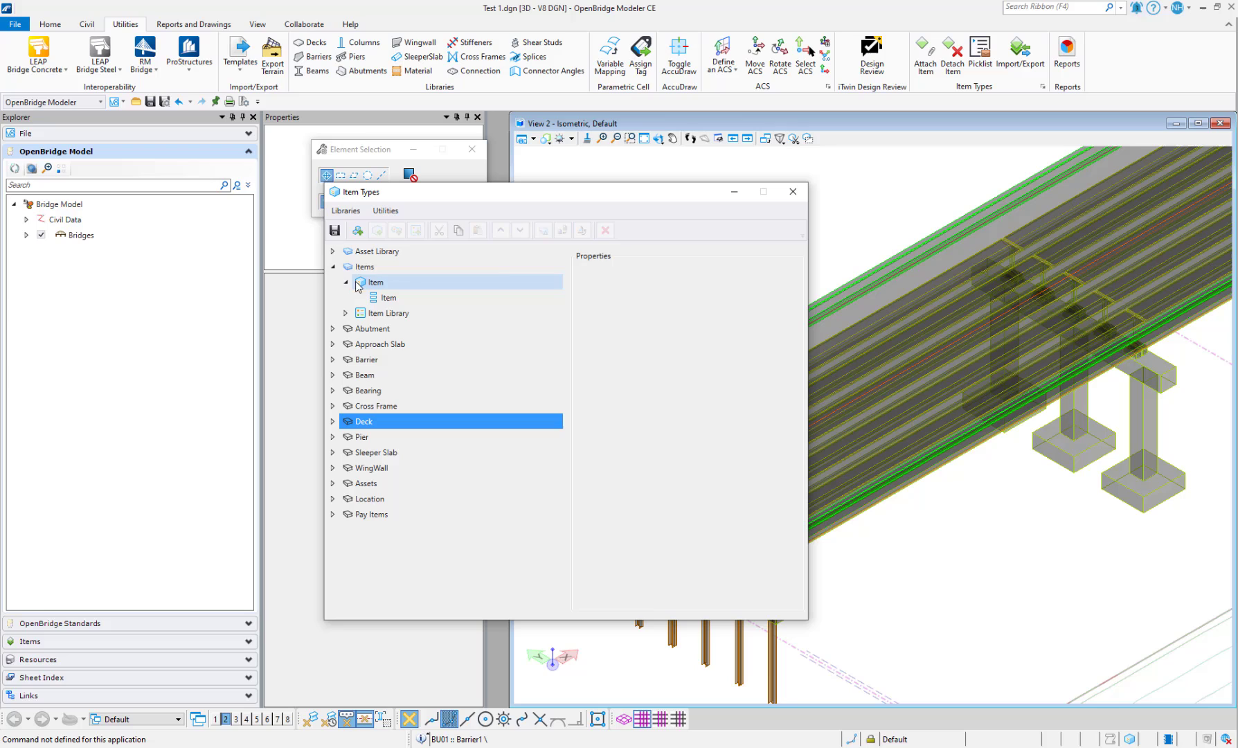
{"action": "left_click", "coordinate": [792, 192]}
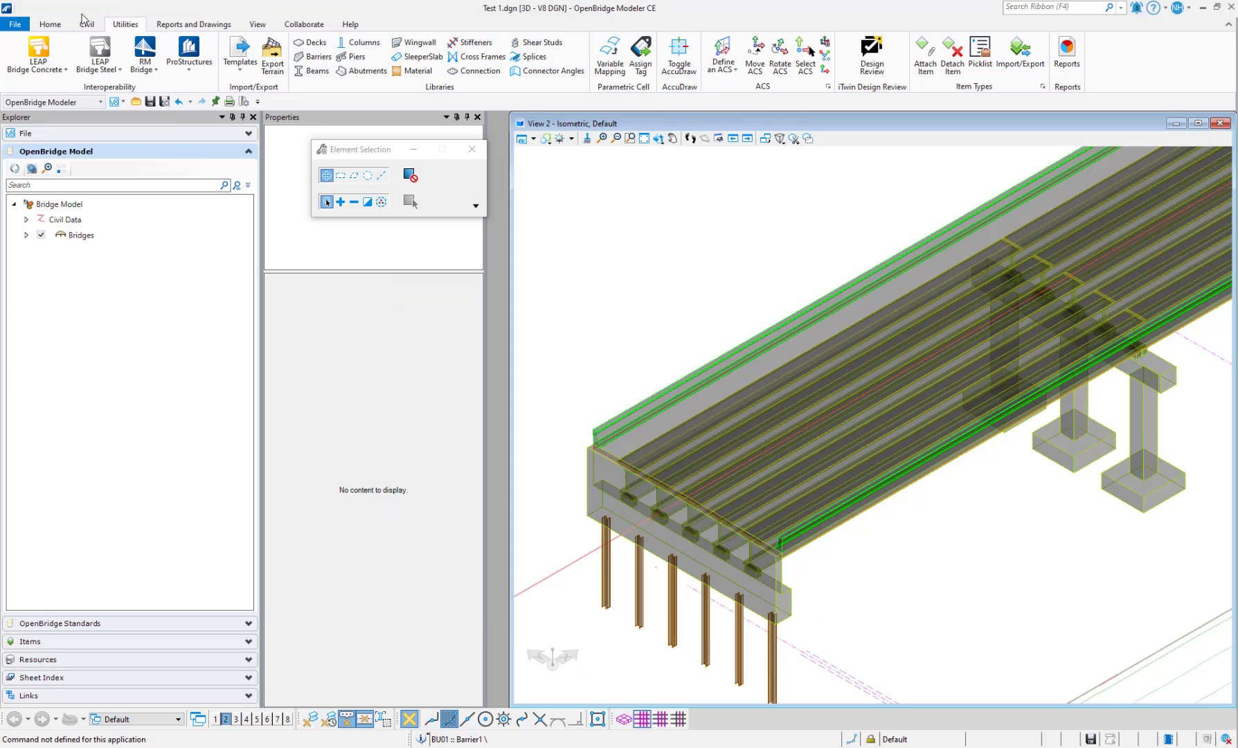
Detach all item types from the bridge's left barrier with Detach Item set to Detach All, and close the tool
{"action": "left_click", "coordinate": [50, 25]}
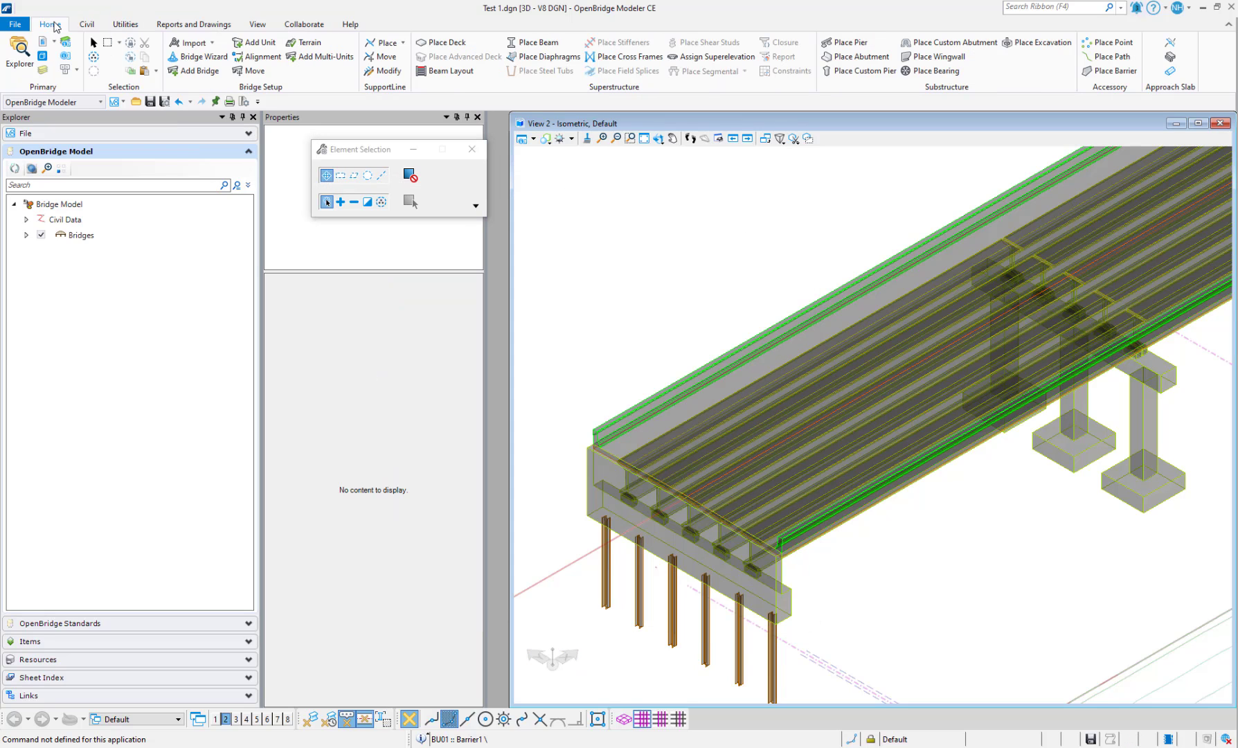
{"action": "left_click", "coordinate": [93, 43]}
{"action": "left_click", "coordinate": [126, 24]}
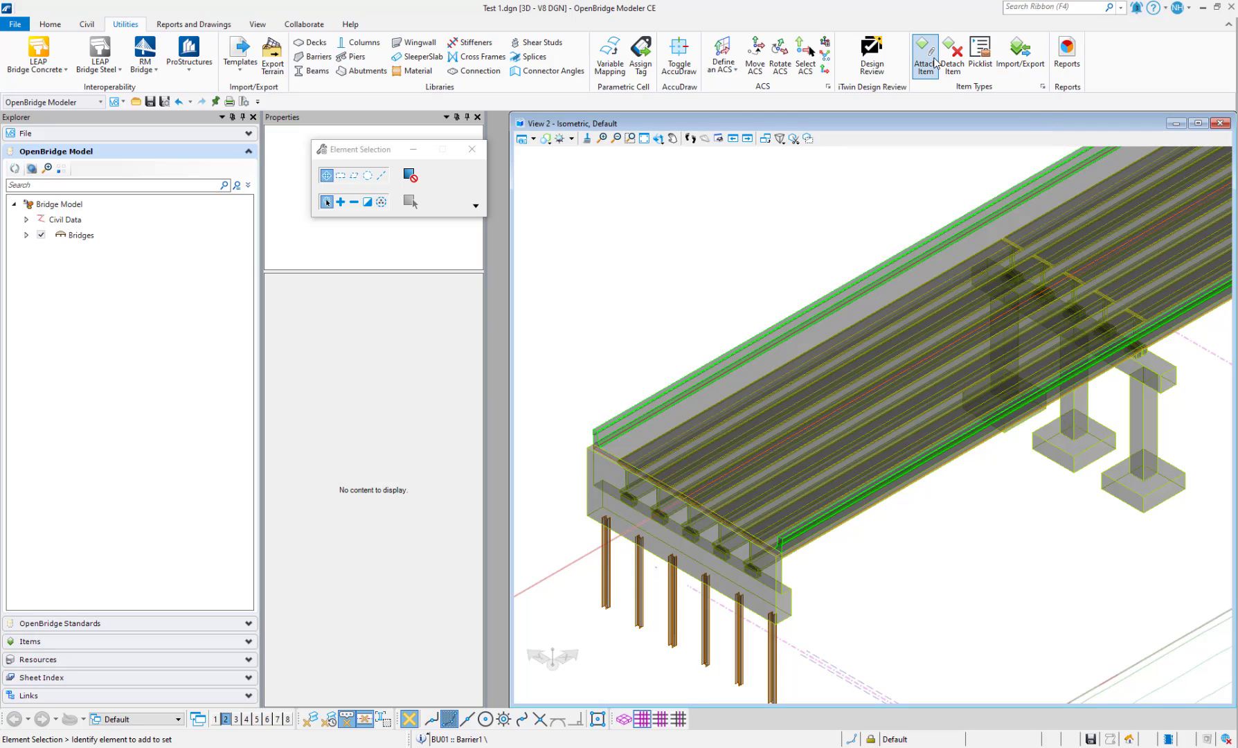
{"action": "left_click", "coordinate": [952, 61]}
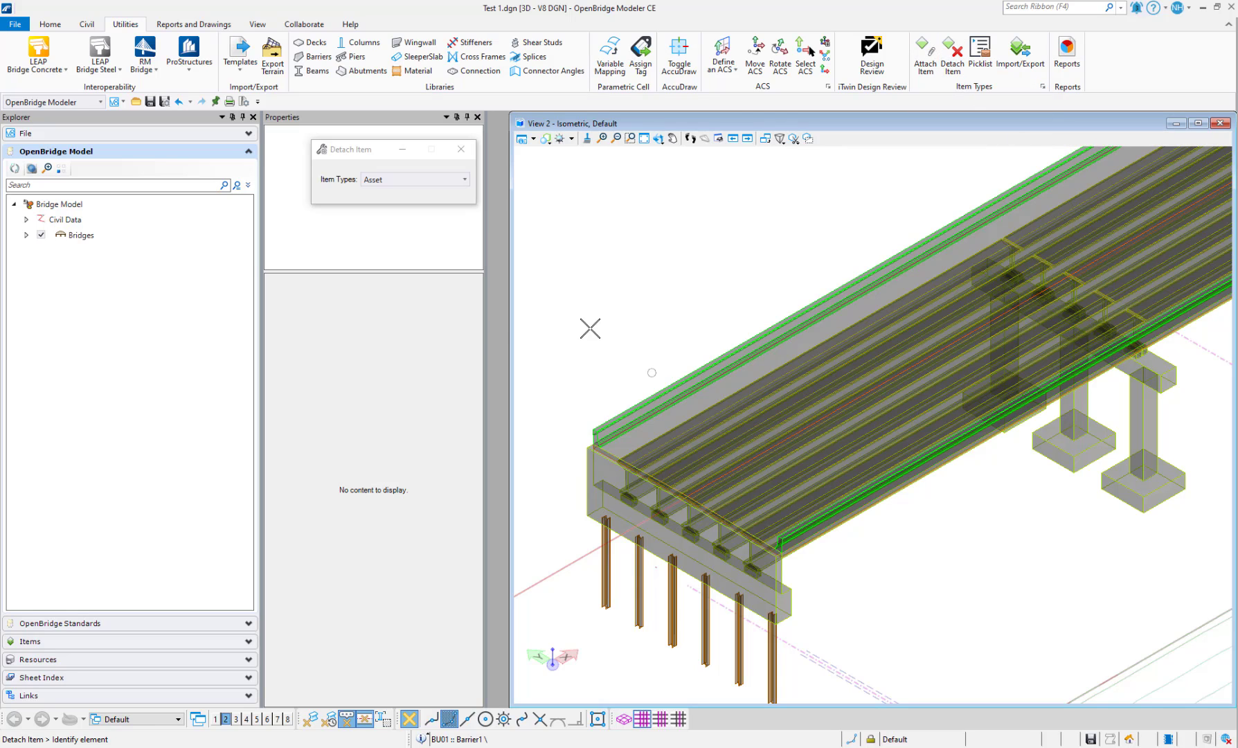
{"action": "left_click", "coordinate": [614, 435]}
{"action": "left_click", "coordinate": [619, 421]}
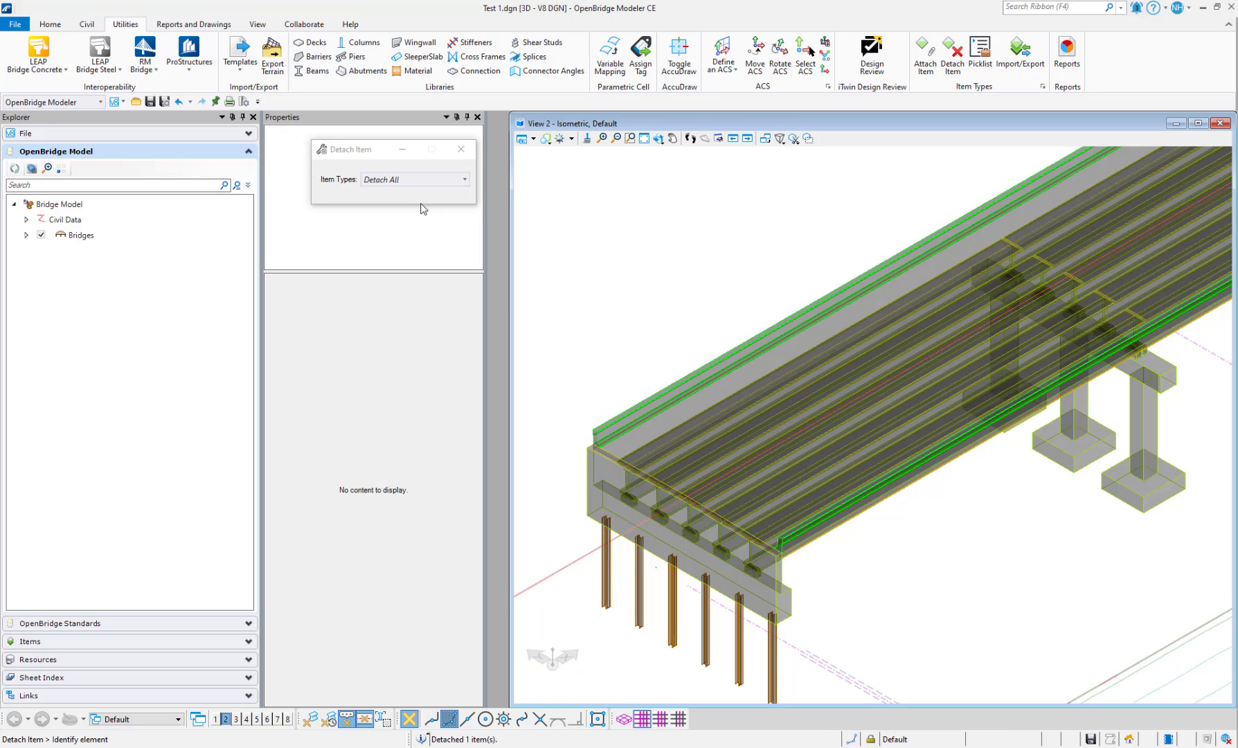
{"action": "left_click", "coordinate": [462, 179]}
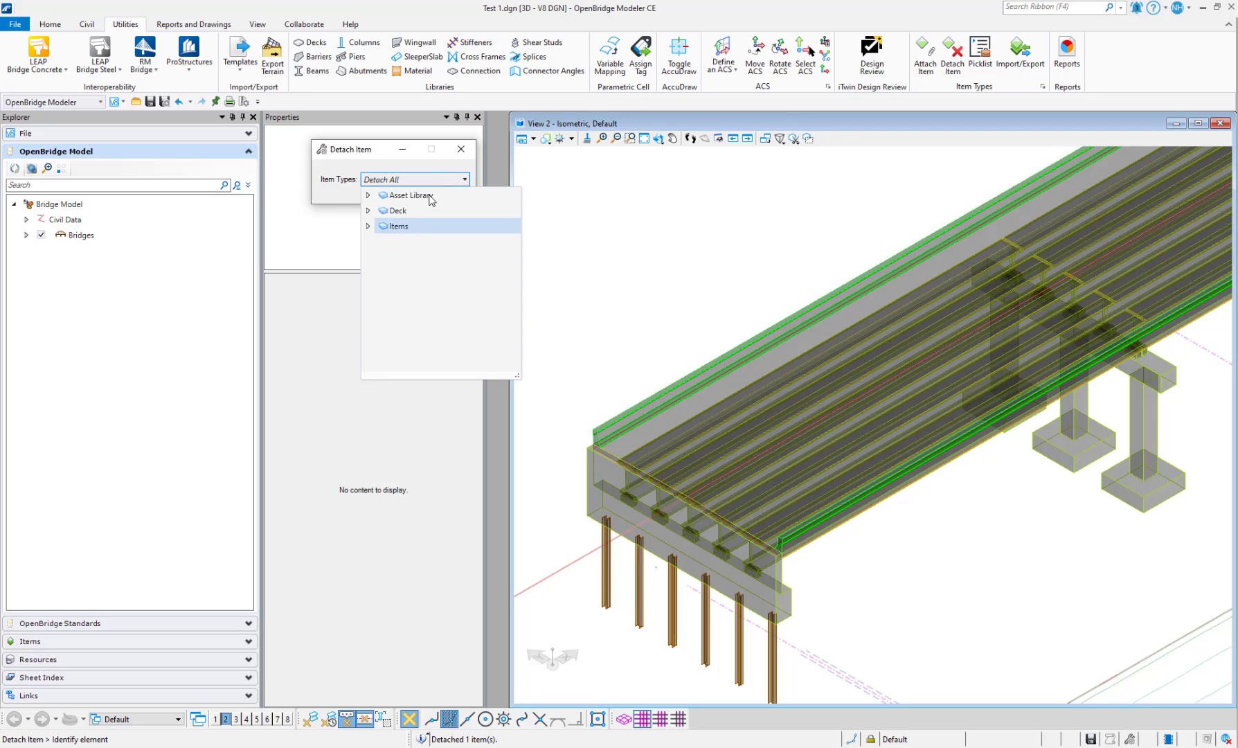
{"action": "left_click", "coordinate": [453, 180]}
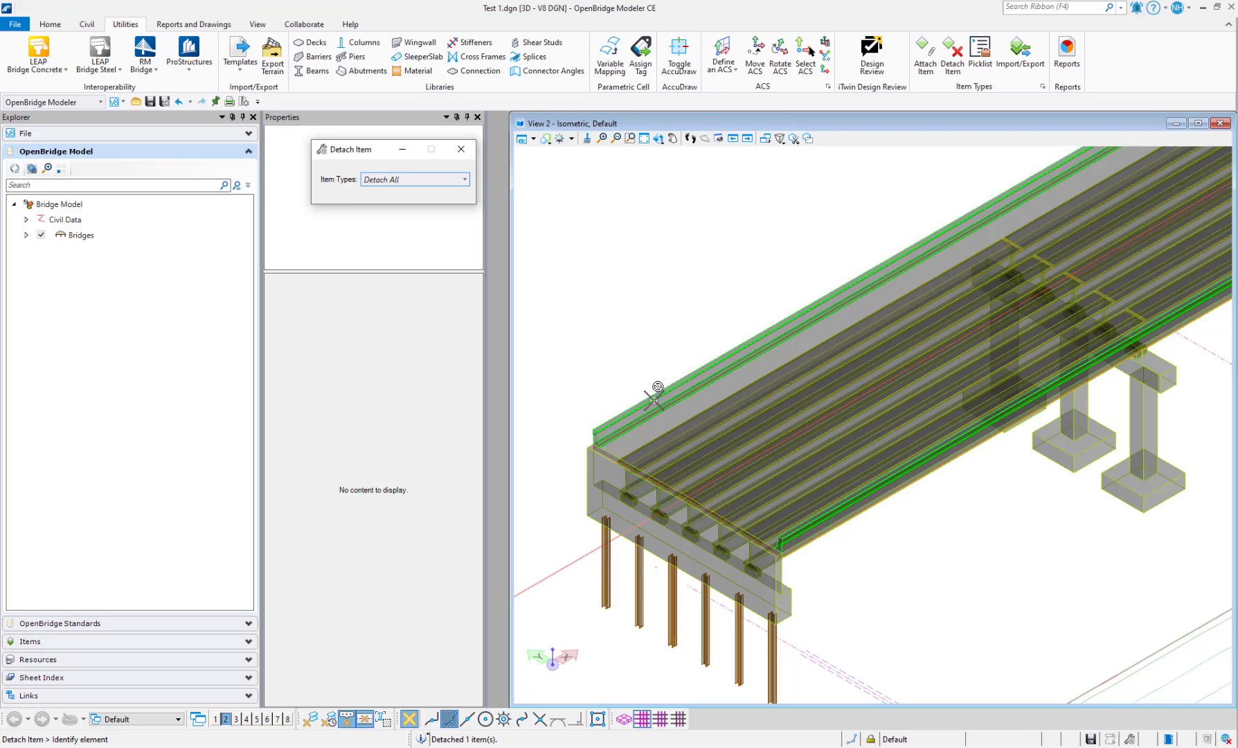
{"action": "left_click", "coordinate": [623, 372]}
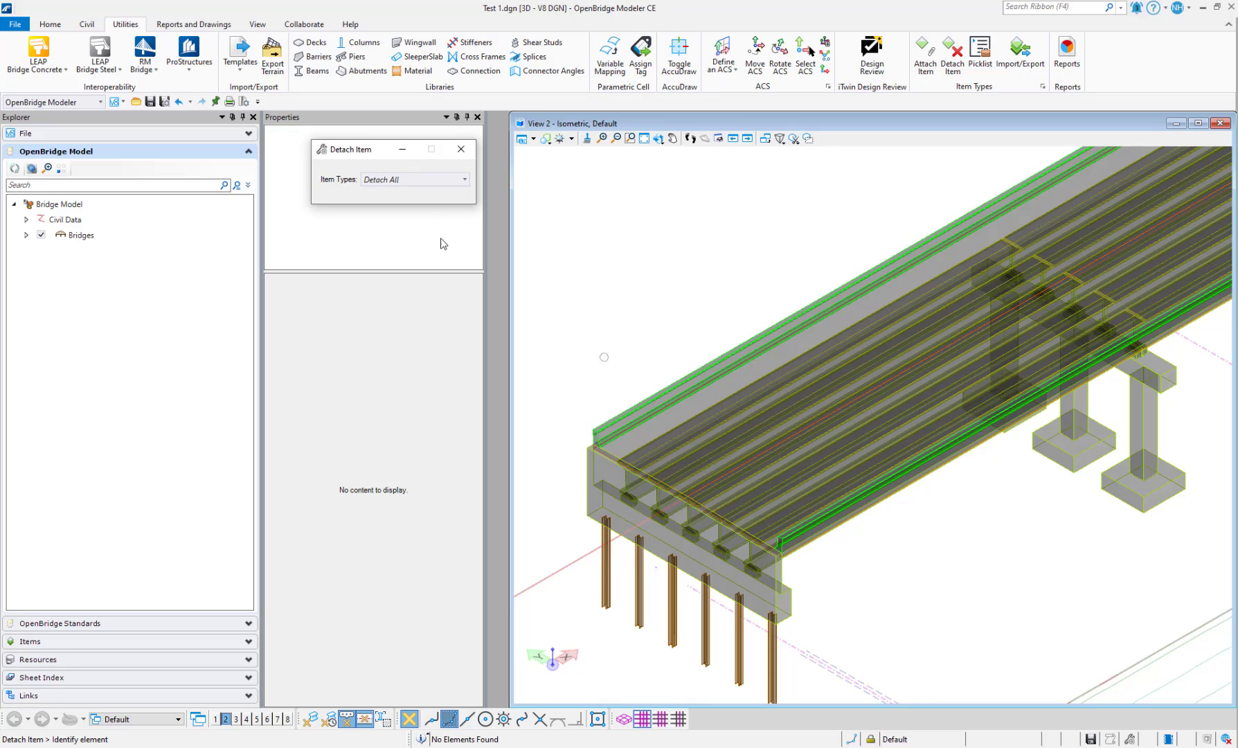
{"action": "left_click", "coordinate": [459, 149]}
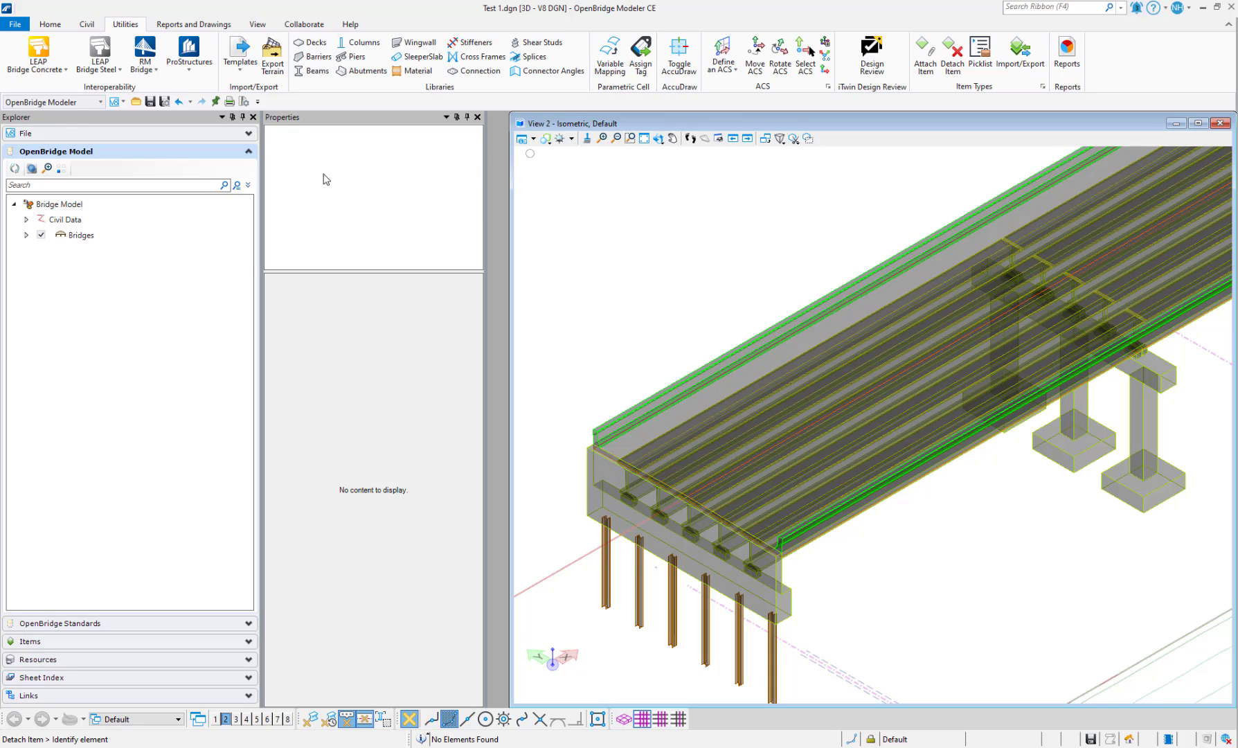
Attach the Item item type from the Items library to the bridge's left barrier and close the Attach Item dialog
{"action": "left_click", "coordinate": [50, 23]}
{"action": "left_click", "coordinate": [93, 42]}
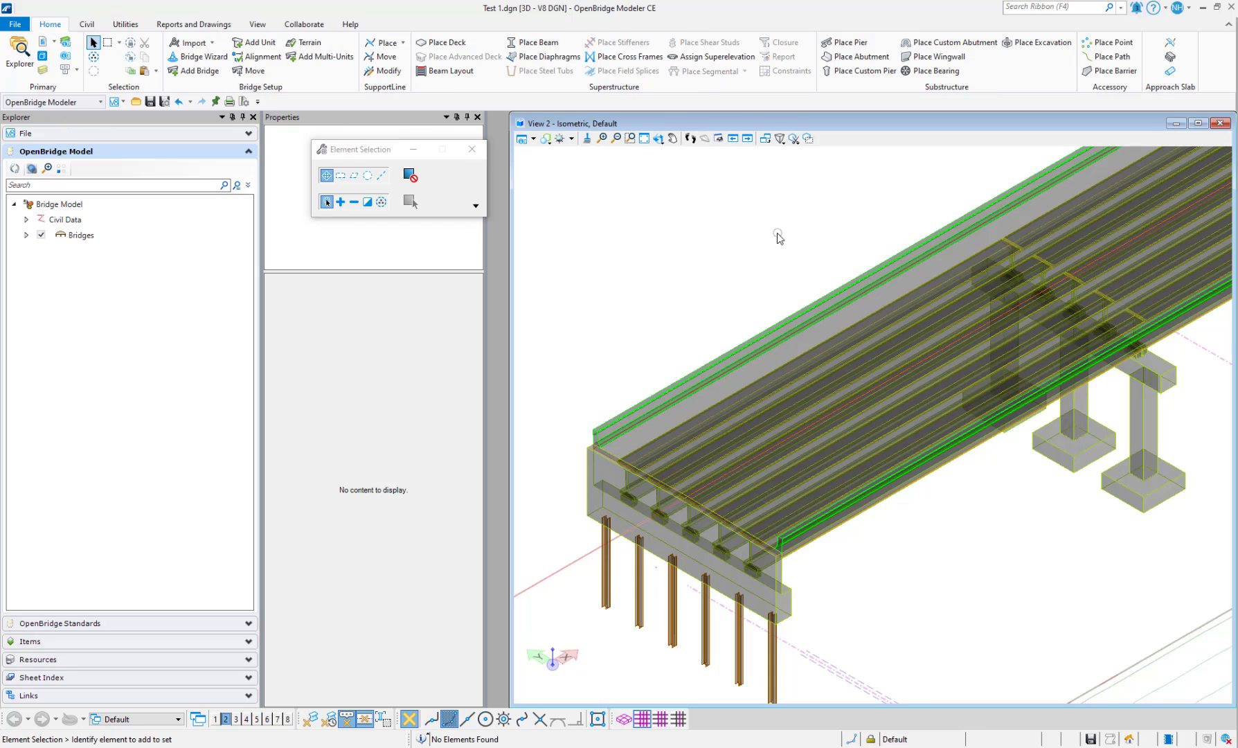
{"action": "left_click", "coordinate": [125, 24]}
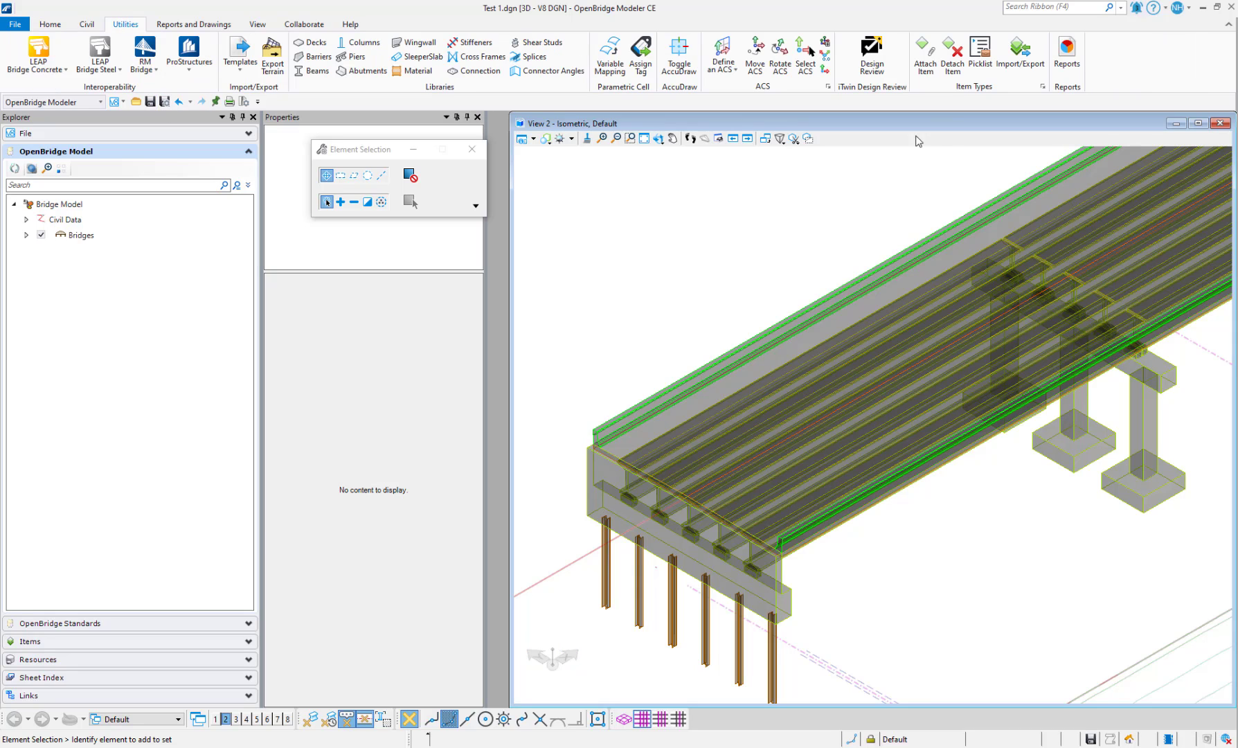
{"action": "left_click", "coordinate": [925, 54]}
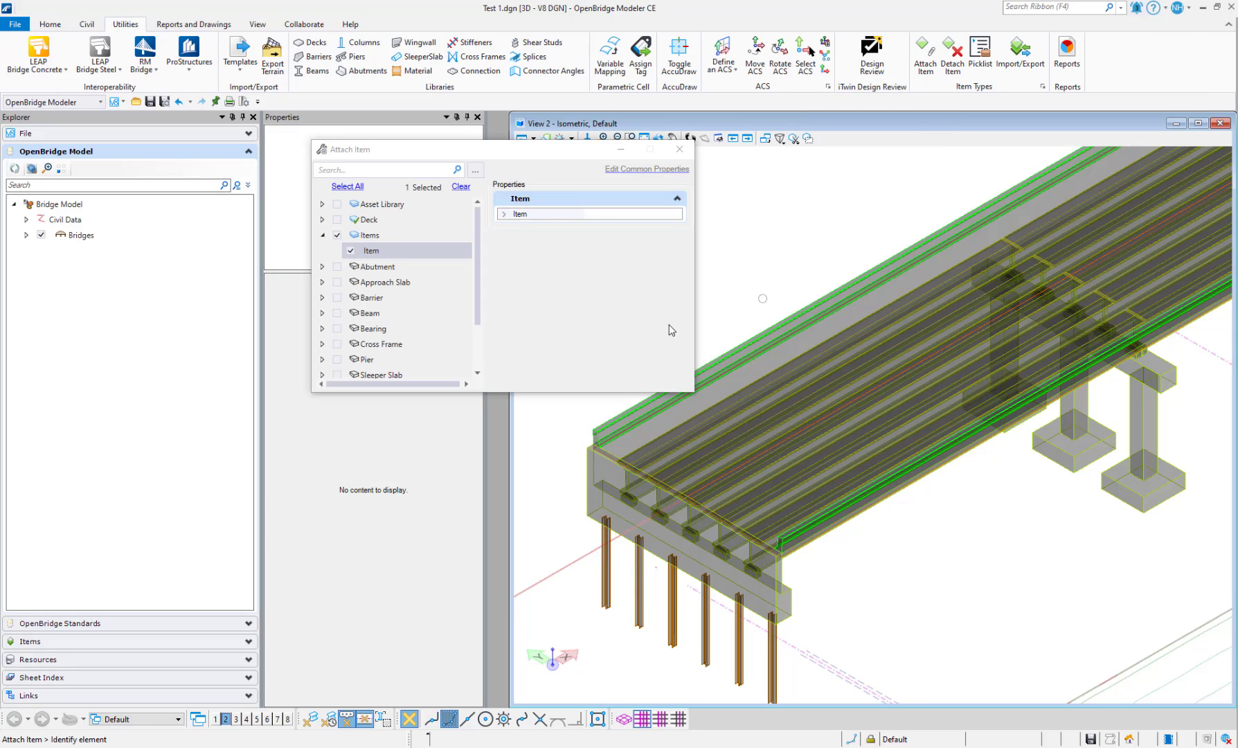
{"action": "left_click", "coordinate": [337, 236]}
{"action": "left_click", "coordinate": [323, 235]}
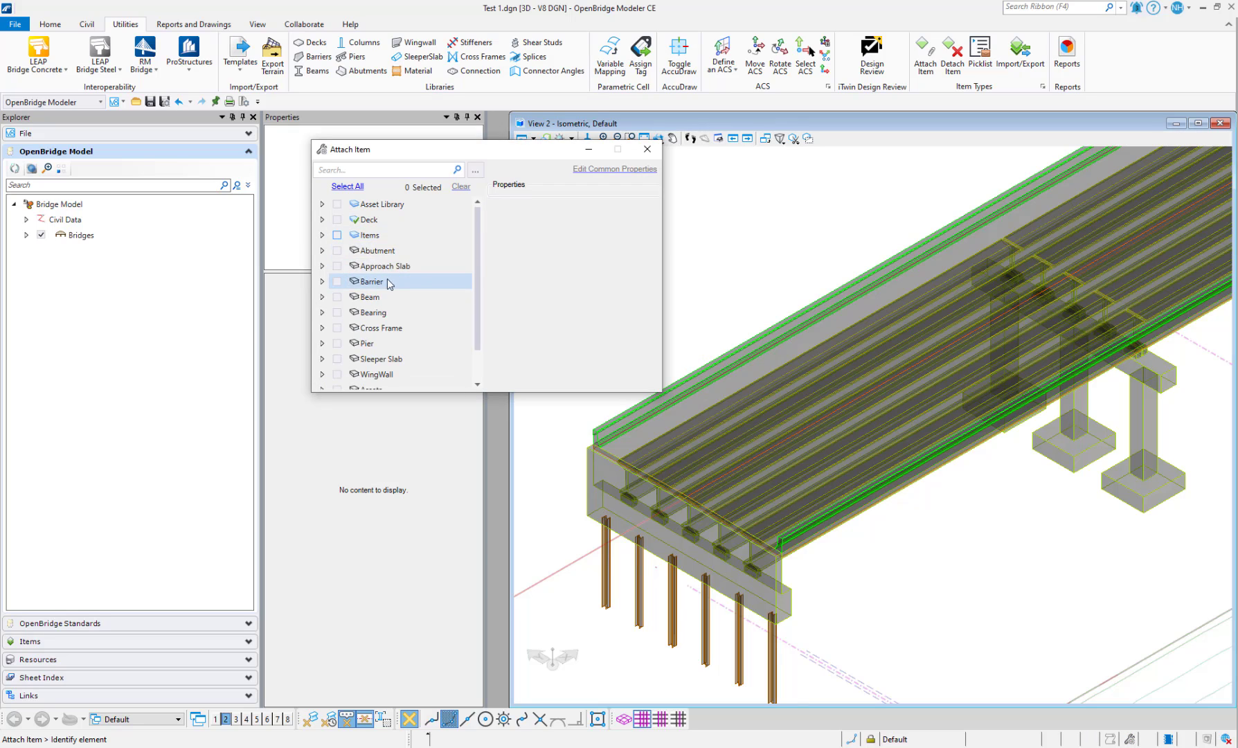
{"action": "left_click", "coordinate": [321, 236]}
{"action": "left_click", "coordinate": [337, 235]}
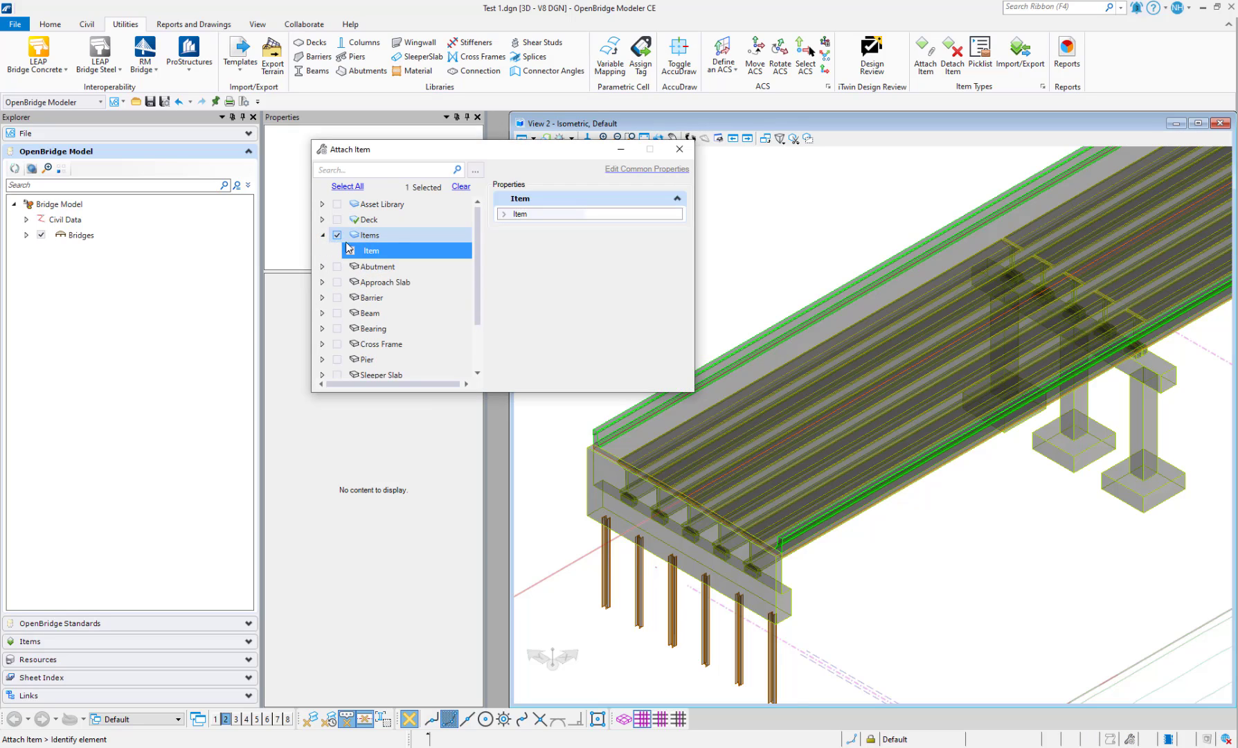
{"action": "left_click", "coordinate": [713, 365]}
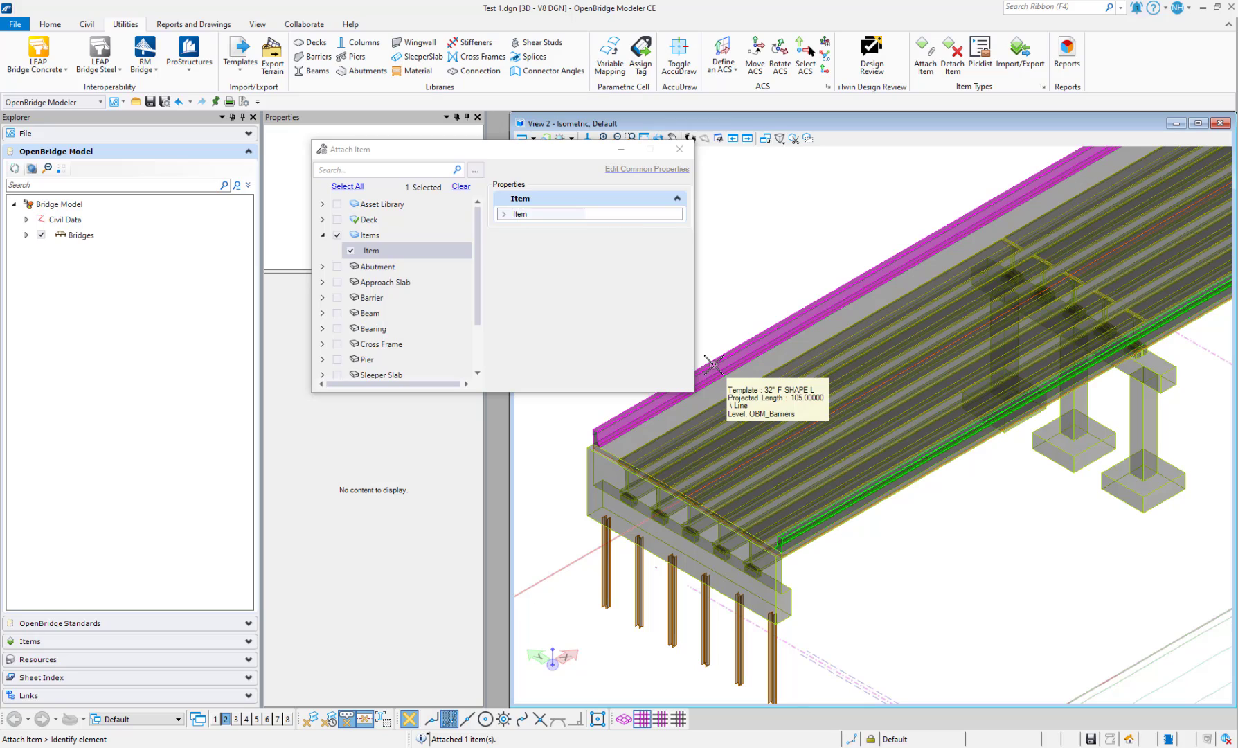
{"action": "left_click", "coordinate": [732, 334]}
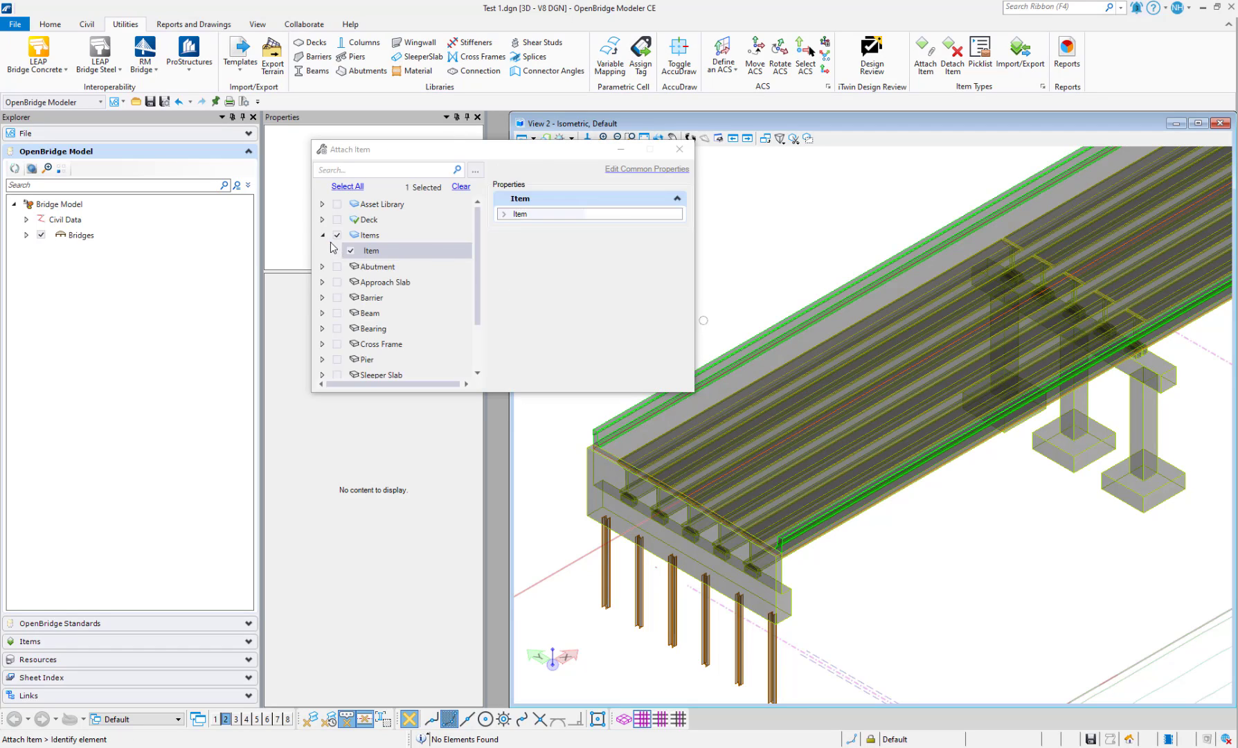
{"action": "left_click", "coordinate": [679, 149]}
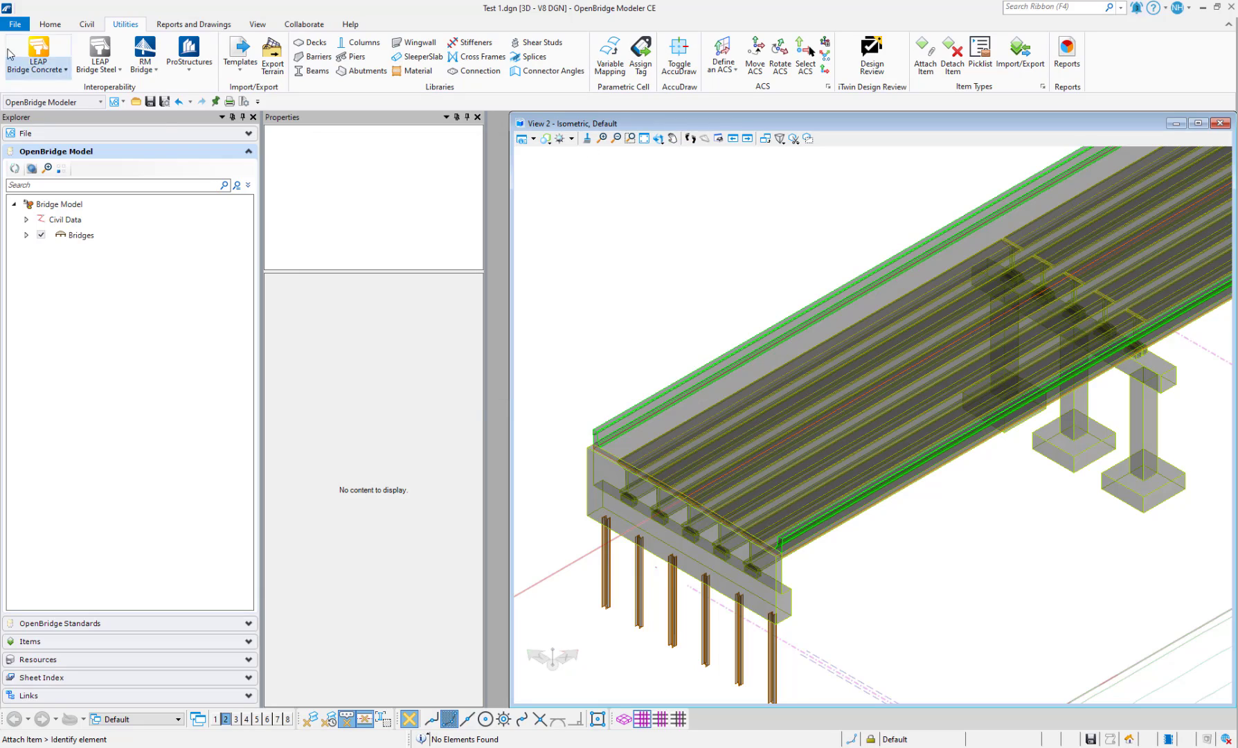
Select the bridge's left barrier and add a first entry to its Item array property
{"action": "left_click", "coordinate": [52, 24]}
{"action": "left_click", "coordinate": [94, 43]}
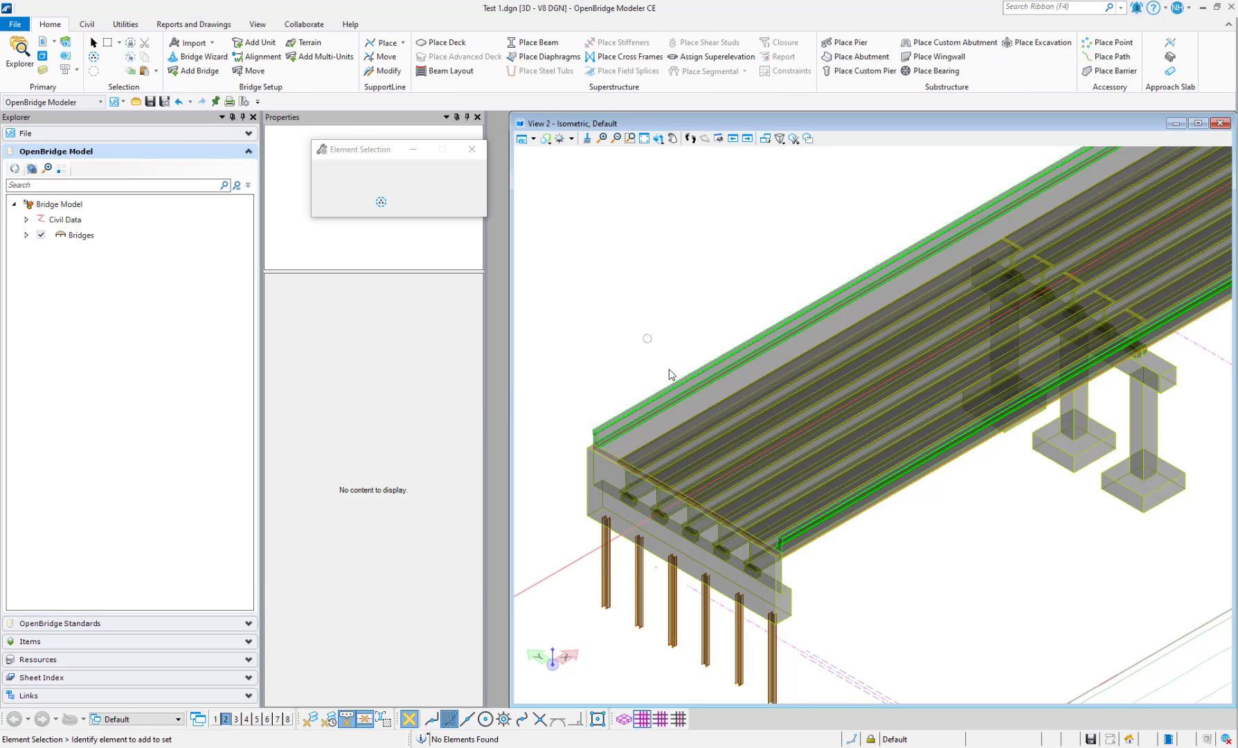
{"action": "left_click", "coordinate": [680, 389]}
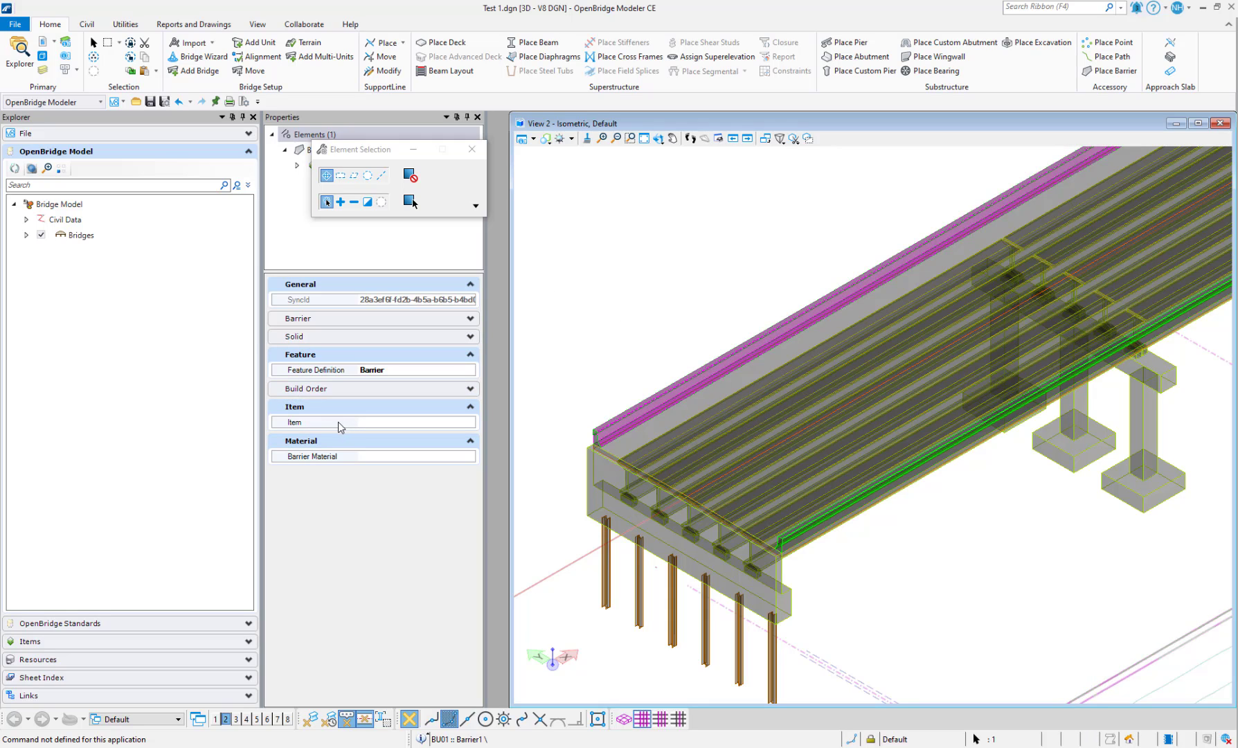
{"action": "left_click", "coordinate": [338, 422]}
{"action": "right_click", "coordinate": [335, 427]}
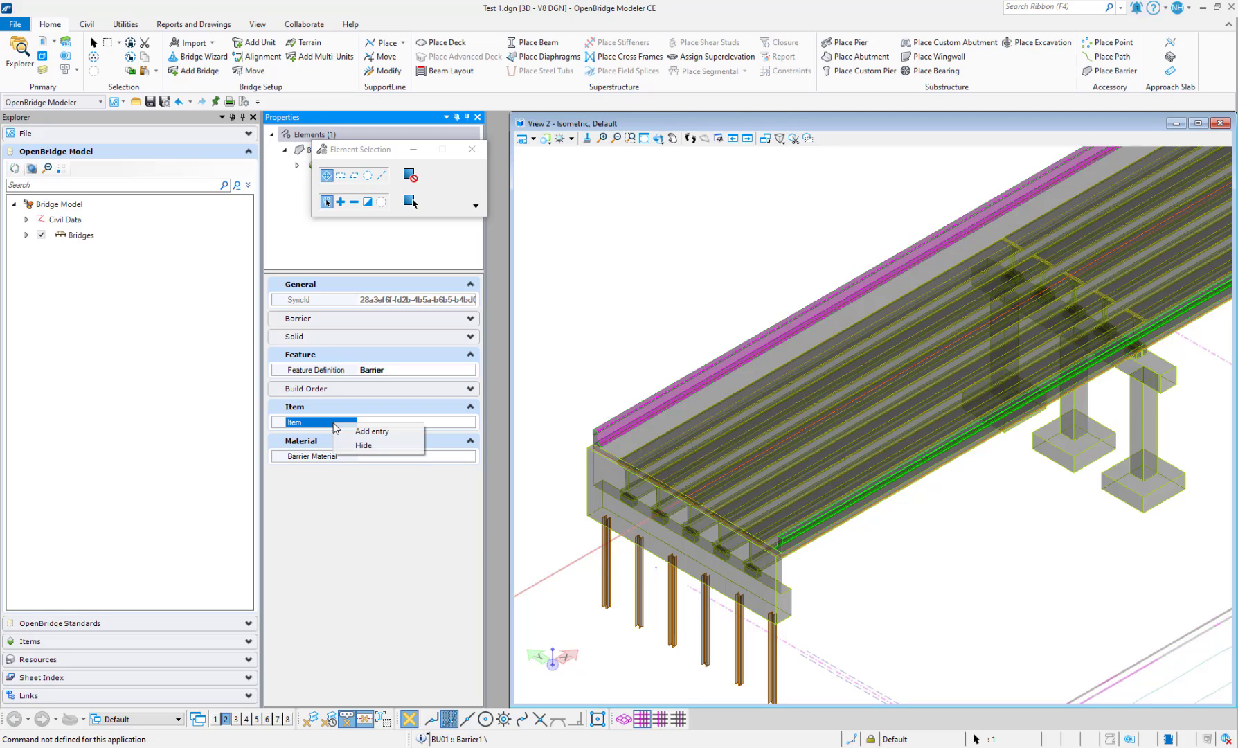
{"action": "left_click", "coordinate": [348, 431]}
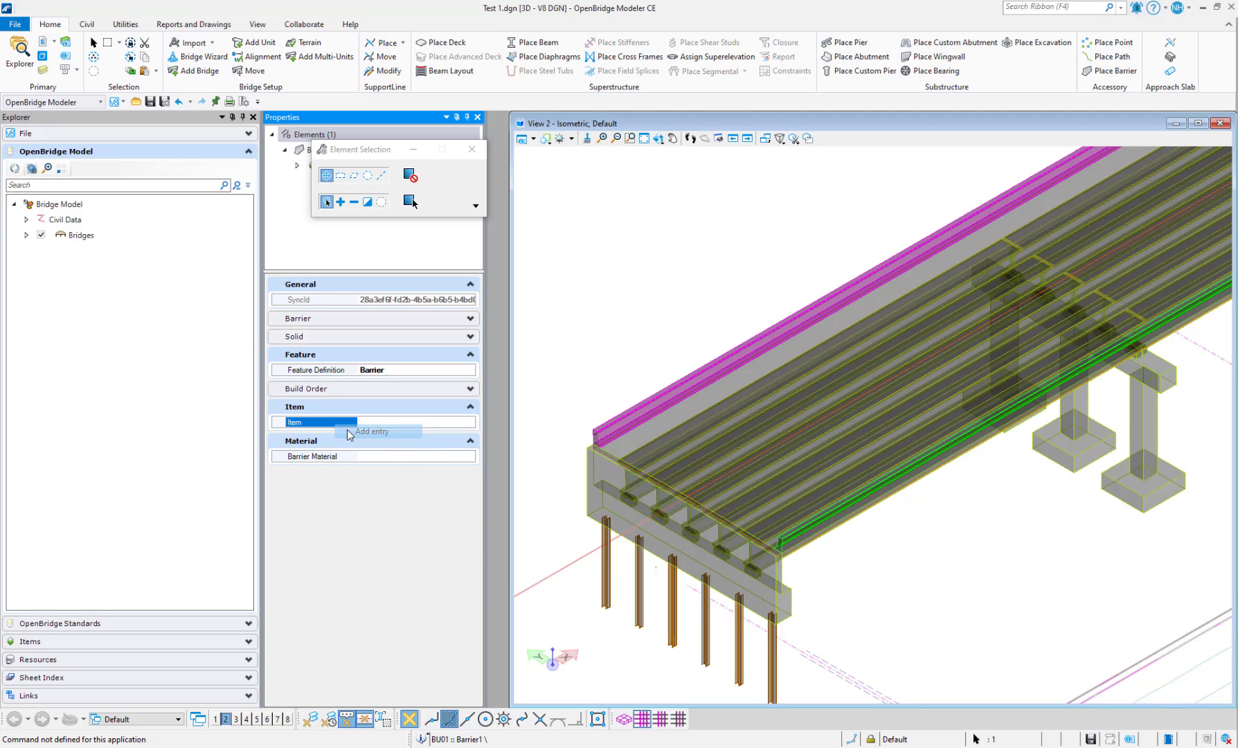
Set the item of the barrier's first Item array entry to Precast Concrete
{"action": "left_click", "coordinate": [278, 423]}
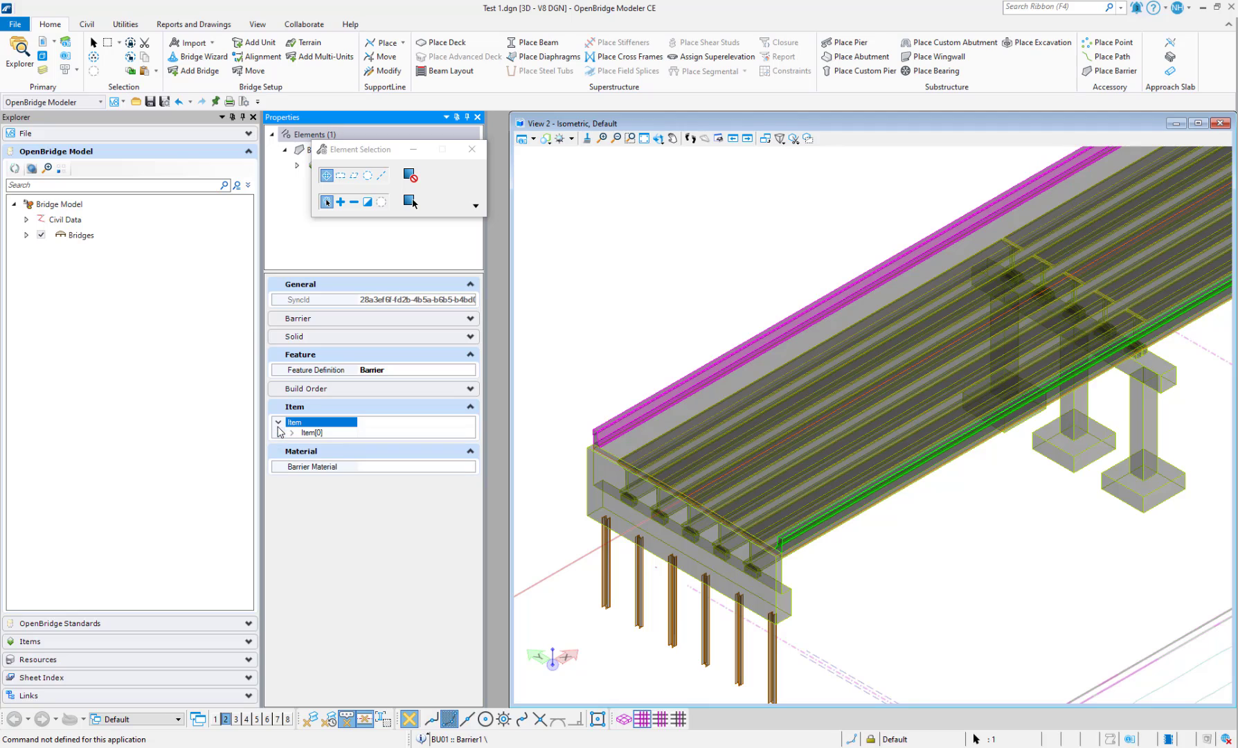
{"action": "left_click", "coordinate": [291, 433]}
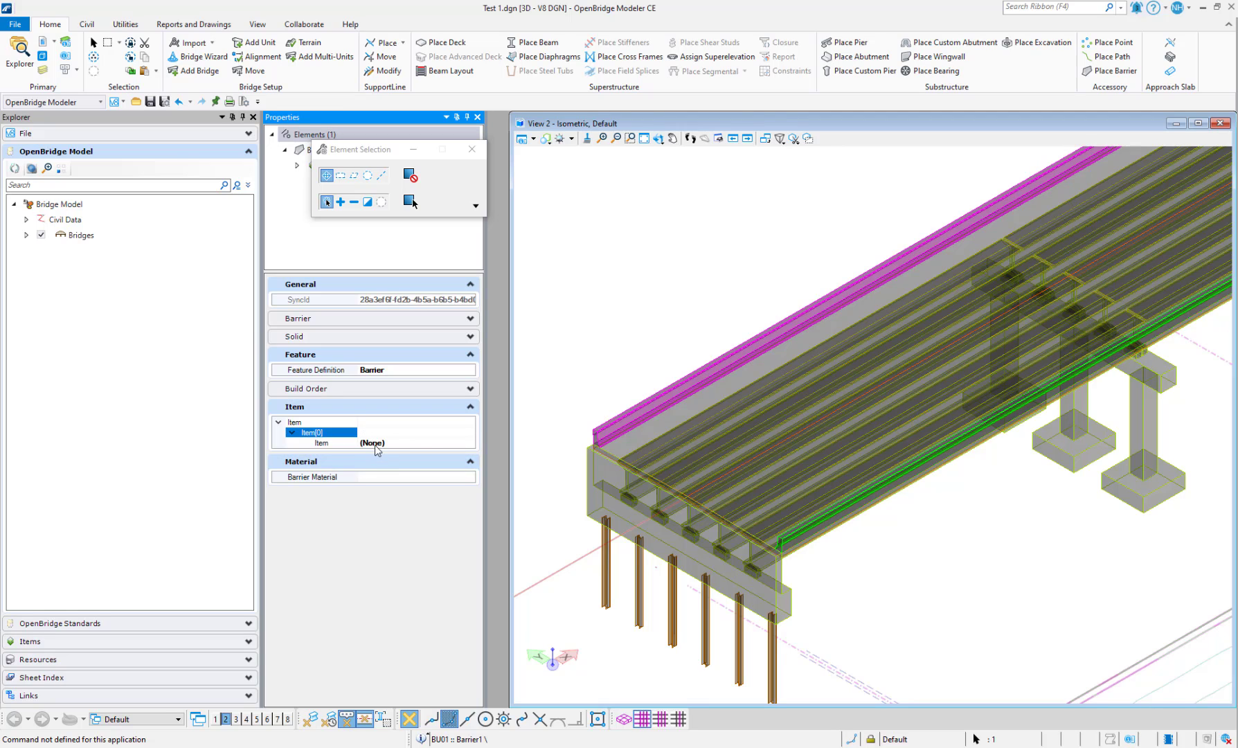
{"action": "left_click", "coordinate": [422, 443]}
{"action": "left_click", "coordinate": [470, 444]}
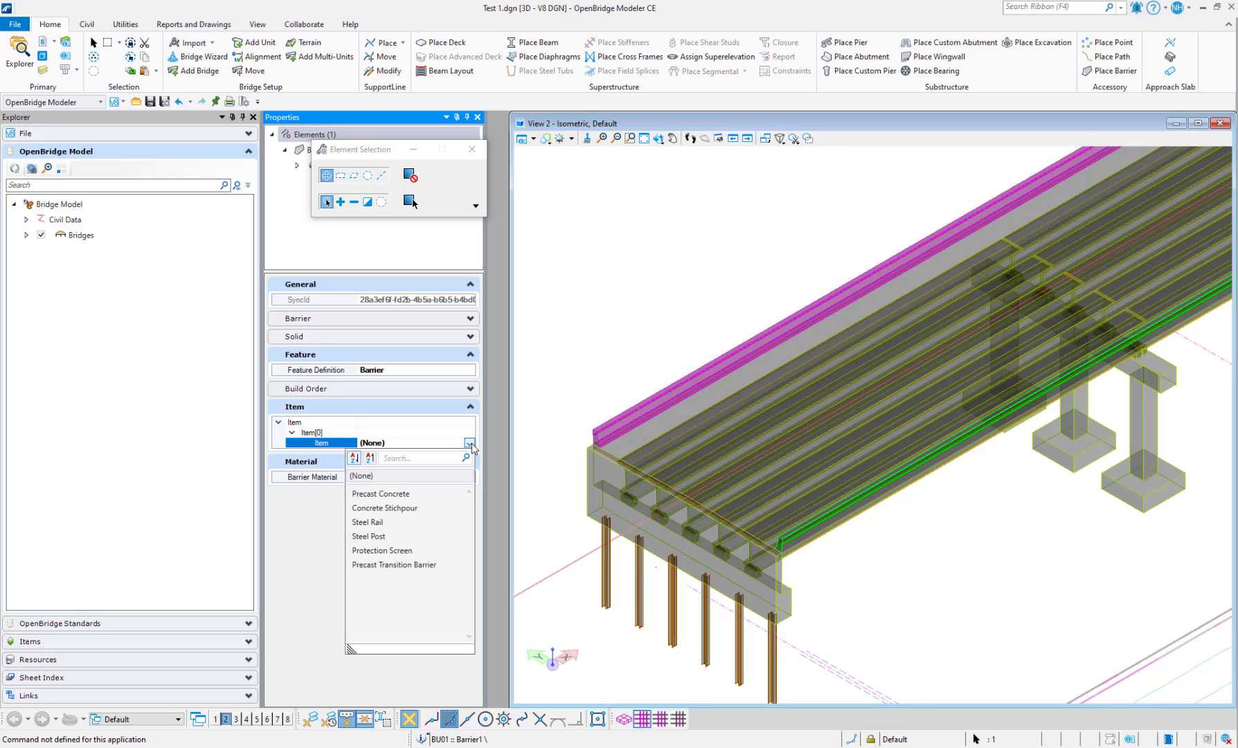
{"action": "left_click", "coordinate": [378, 493]}
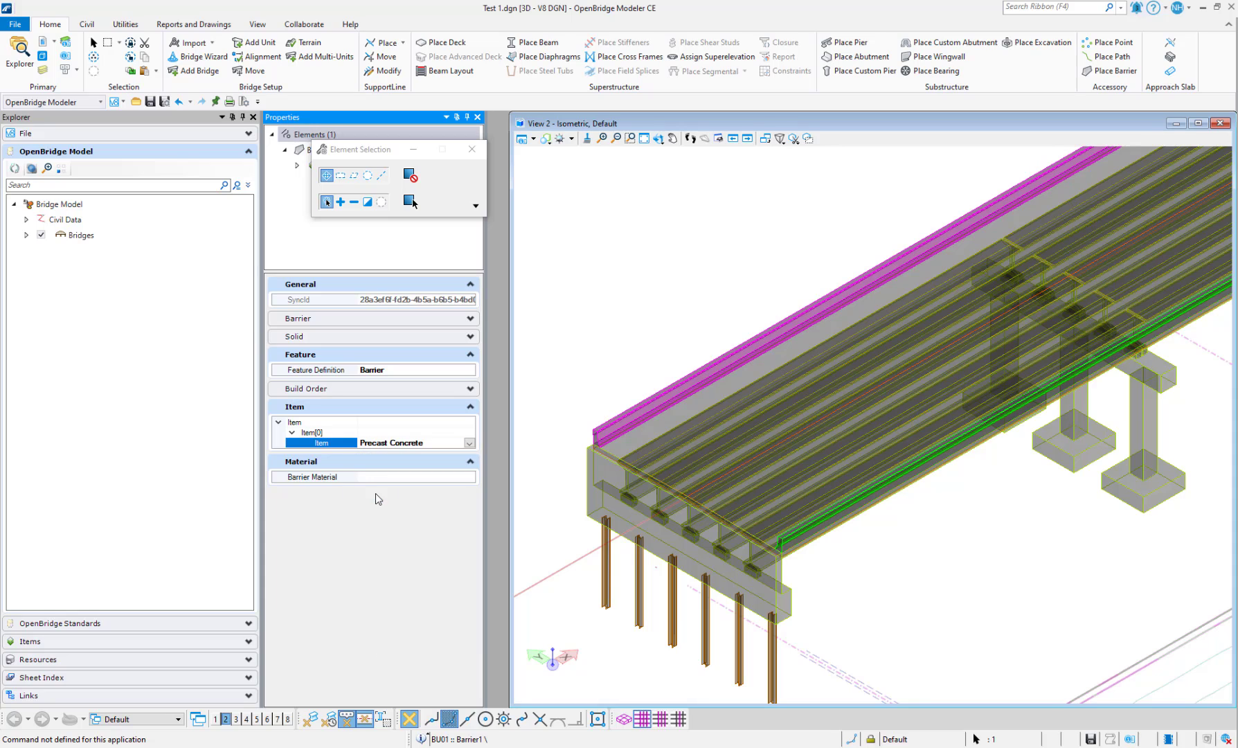
Add a second entry to the barrier's Item array and set its item to Concrete Stichpour
{"action": "left_click", "coordinate": [290, 431]}
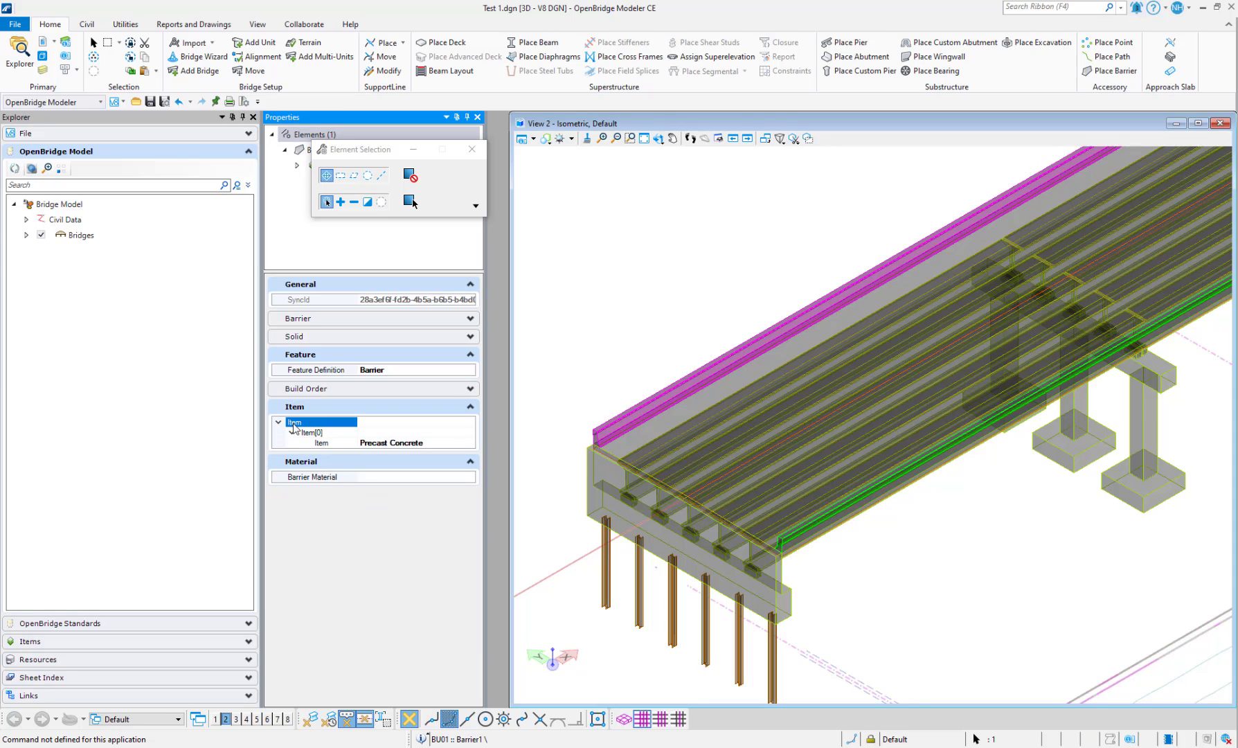
{"action": "right_click", "coordinate": [294, 424]}
{"action": "left_click", "coordinate": [319, 434]}
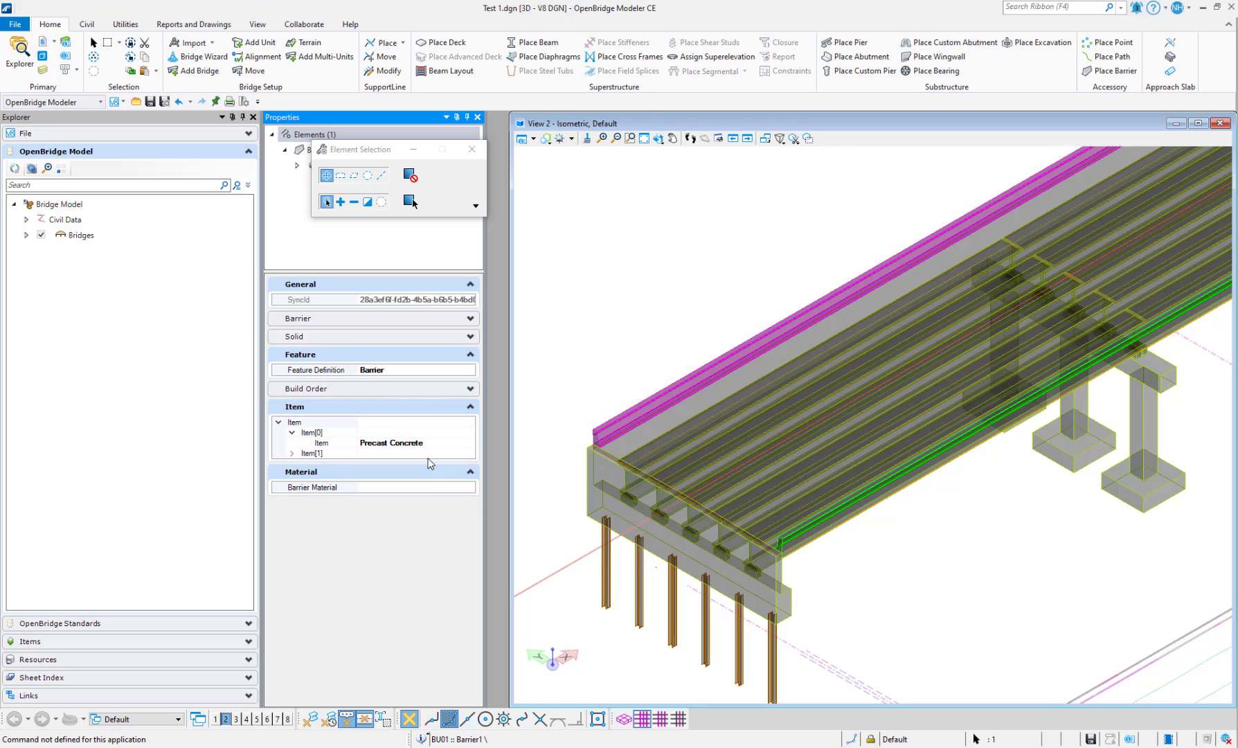
{"action": "left_click", "coordinate": [407, 454]}
{"action": "left_click", "coordinate": [299, 454]}
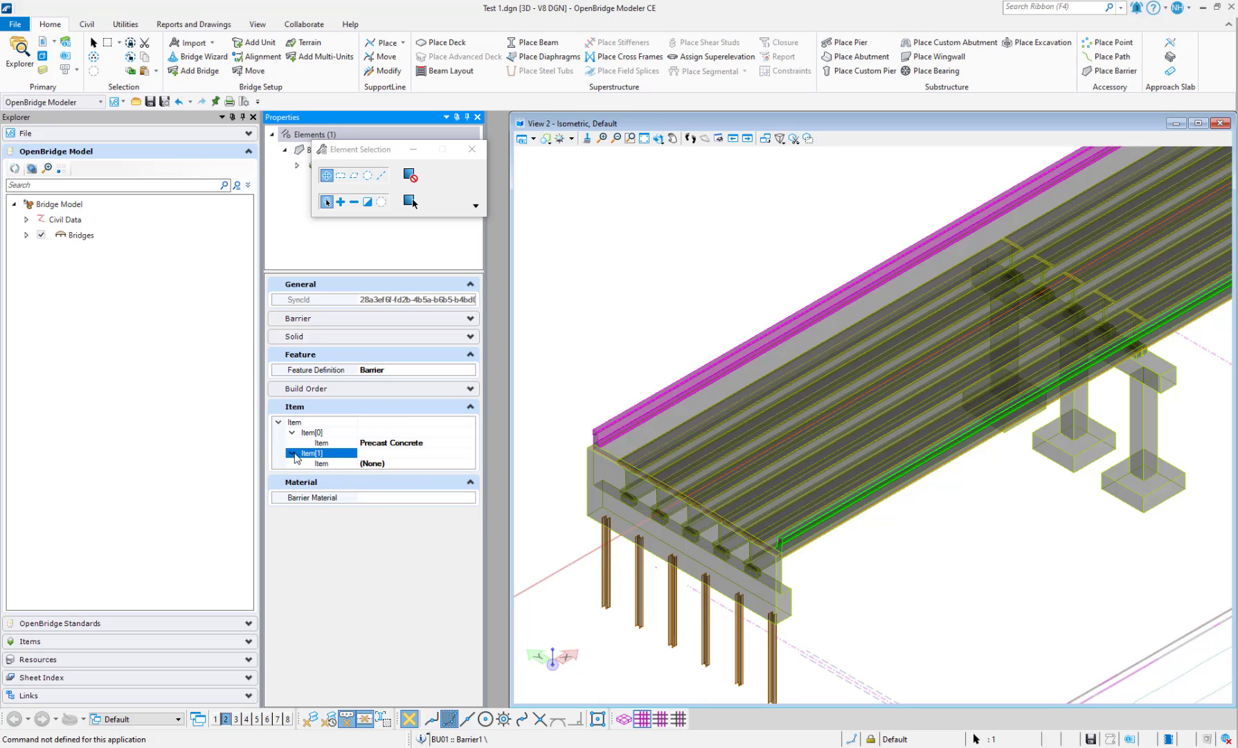
{"action": "left_click", "coordinate": [400, 463]}
{"action": "left_click", "coordinate": [469, 463]}
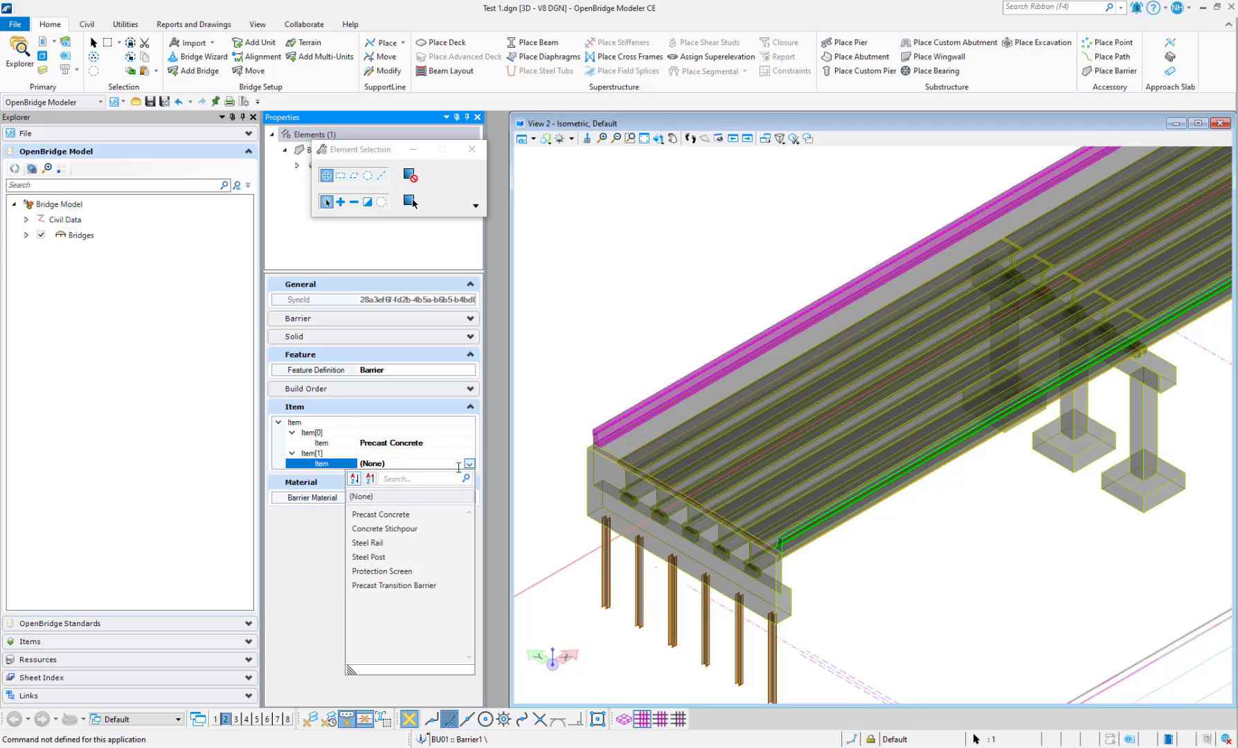
{"action": "left_click", "coordinate": [396, 527]}
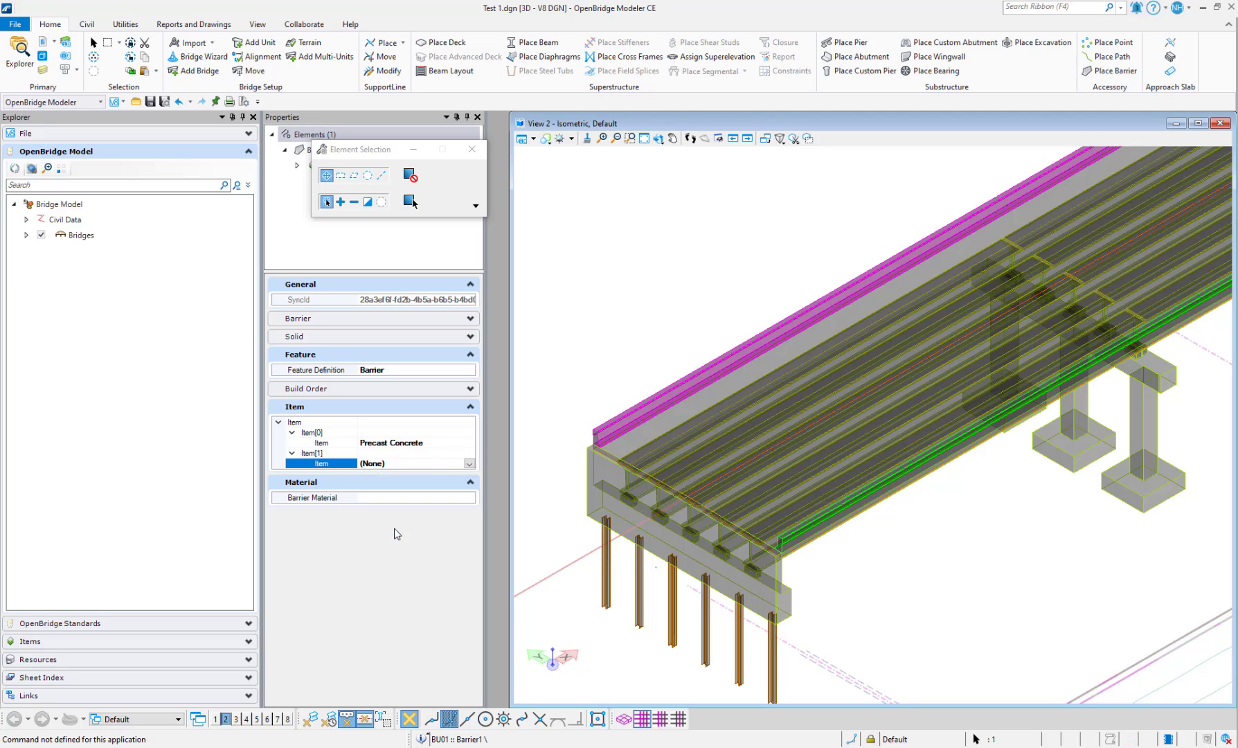
Add a third entry to the barrier's Item array and set its item to Steel Rail
{"action": "left_click", "coordinate": [291, 423]}
{"action": "right_click", "coordinate": [303, 424]}
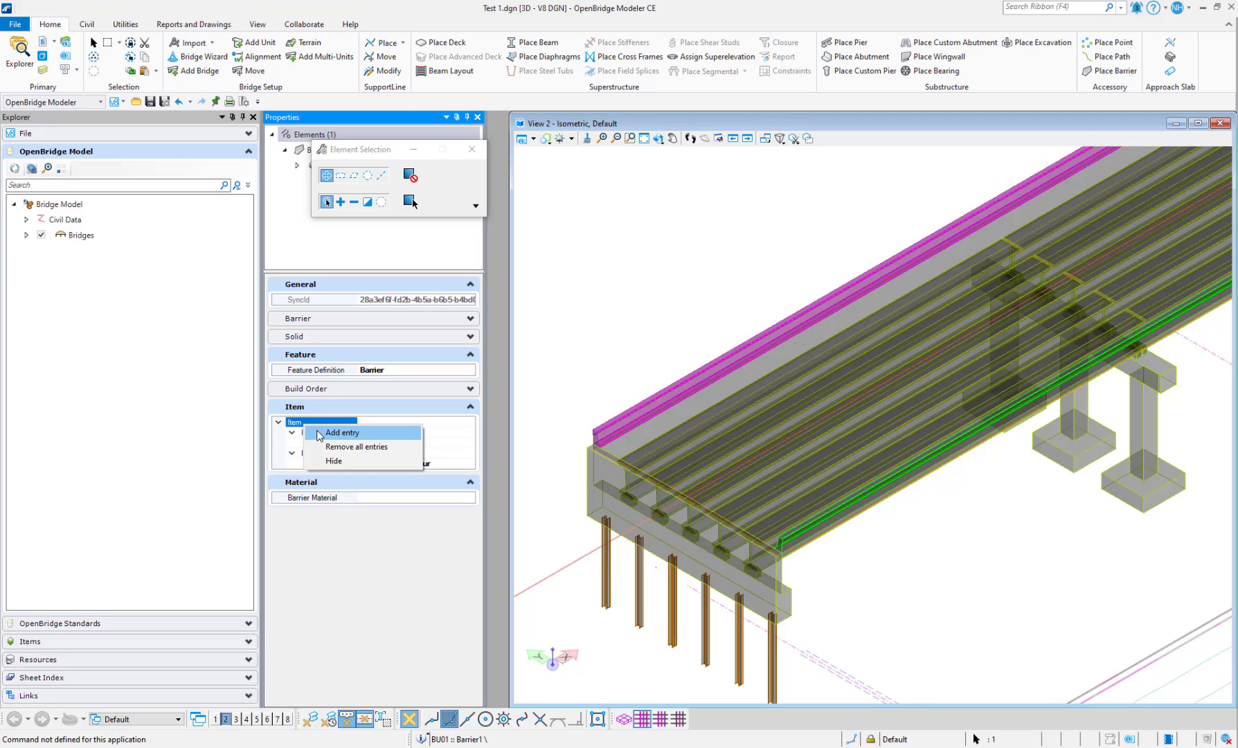
{"action": "left_click", "coordinate": [368, 465]}
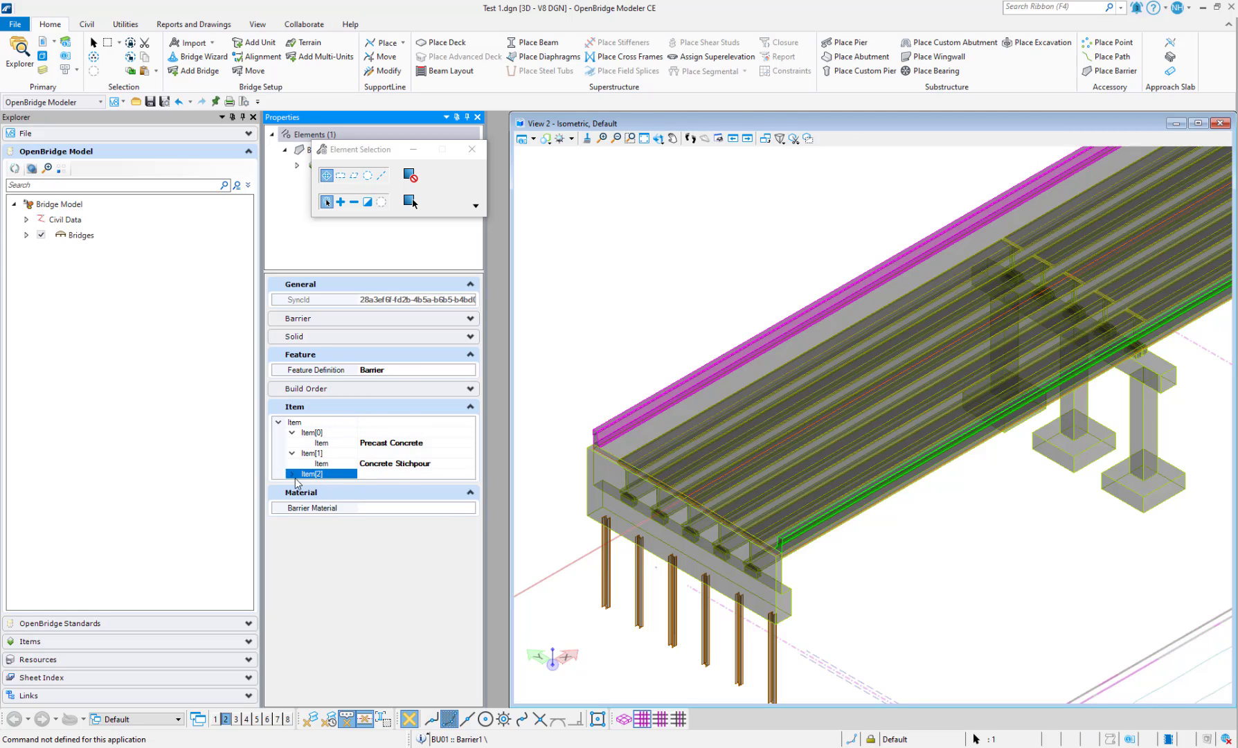
{"action": "left_click", "coordinate": [326, 484]}
{"action": "left_click", "coordinate": [469, 485]}
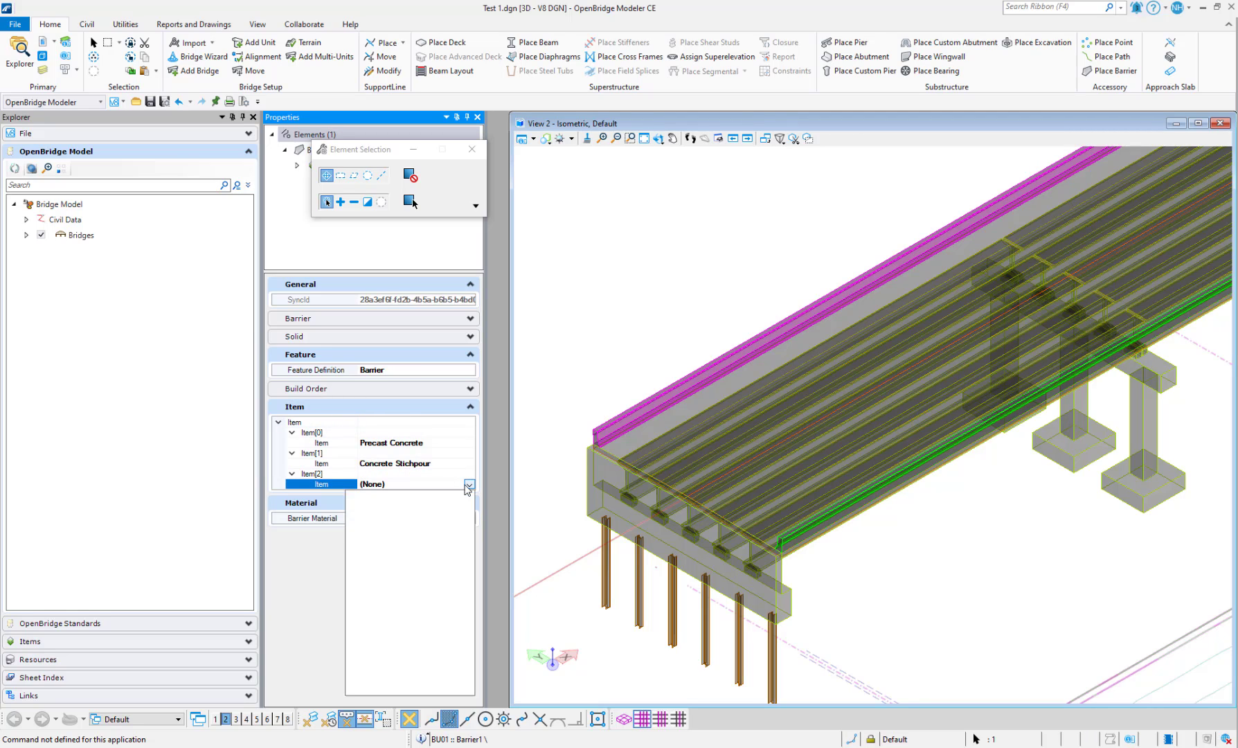
{"action": "left_click", "coordinate": [381, 565]}
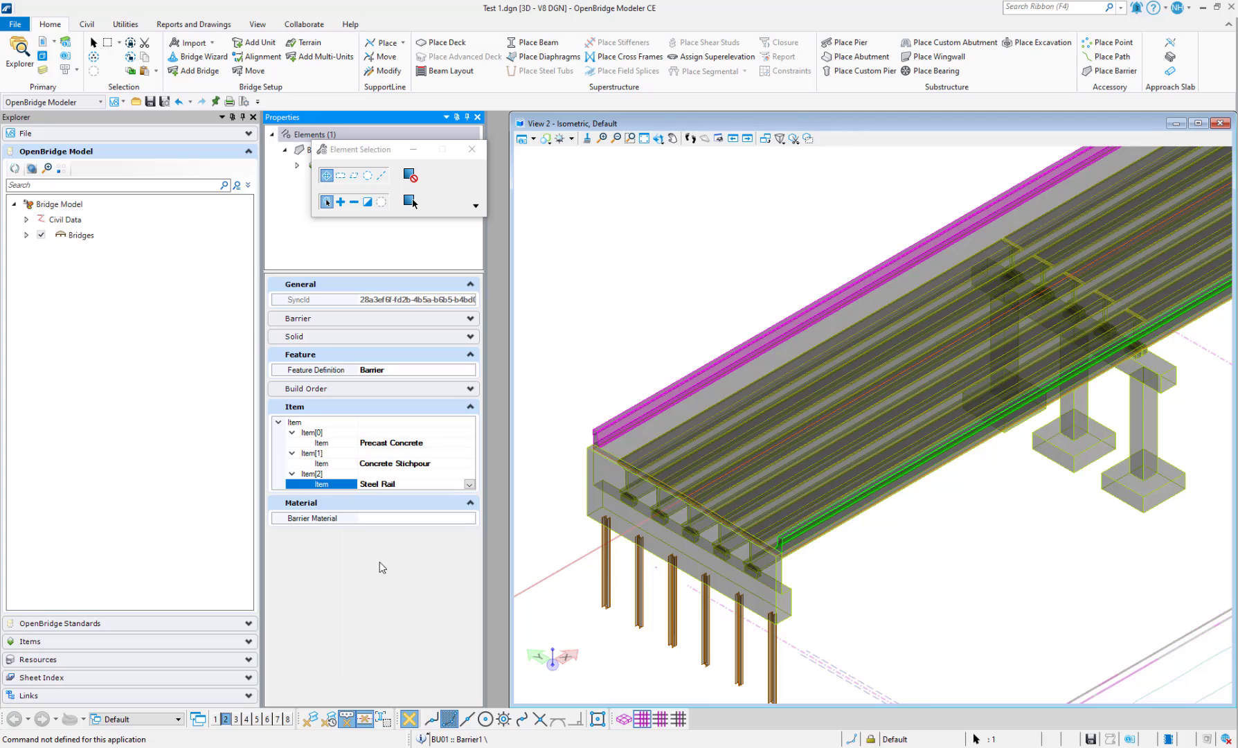
Add a fourth entry to the barrier's Item array and set its item to Steel Post
{"action": "left_click", "coordinate": [297, 423]}
{"action": "right_click", "coordinate": [296, 422]}
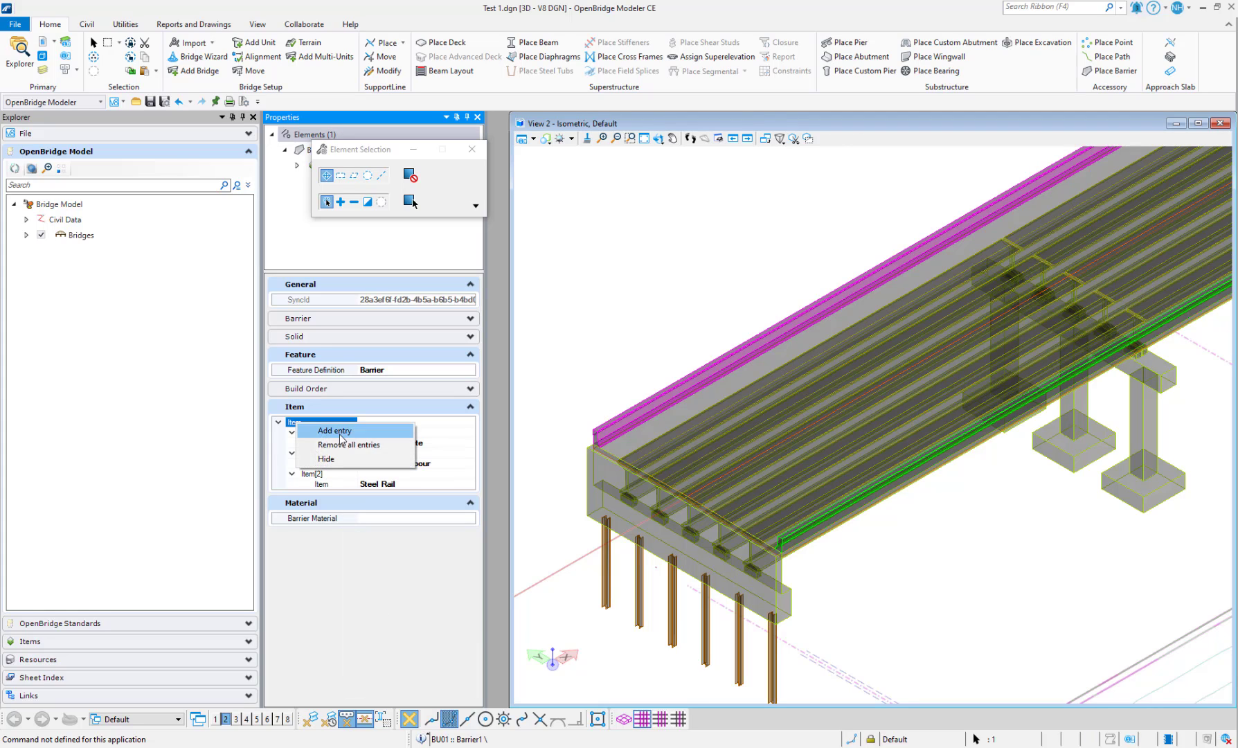
{"action": "left_click", "coordinate": [333, 430]}
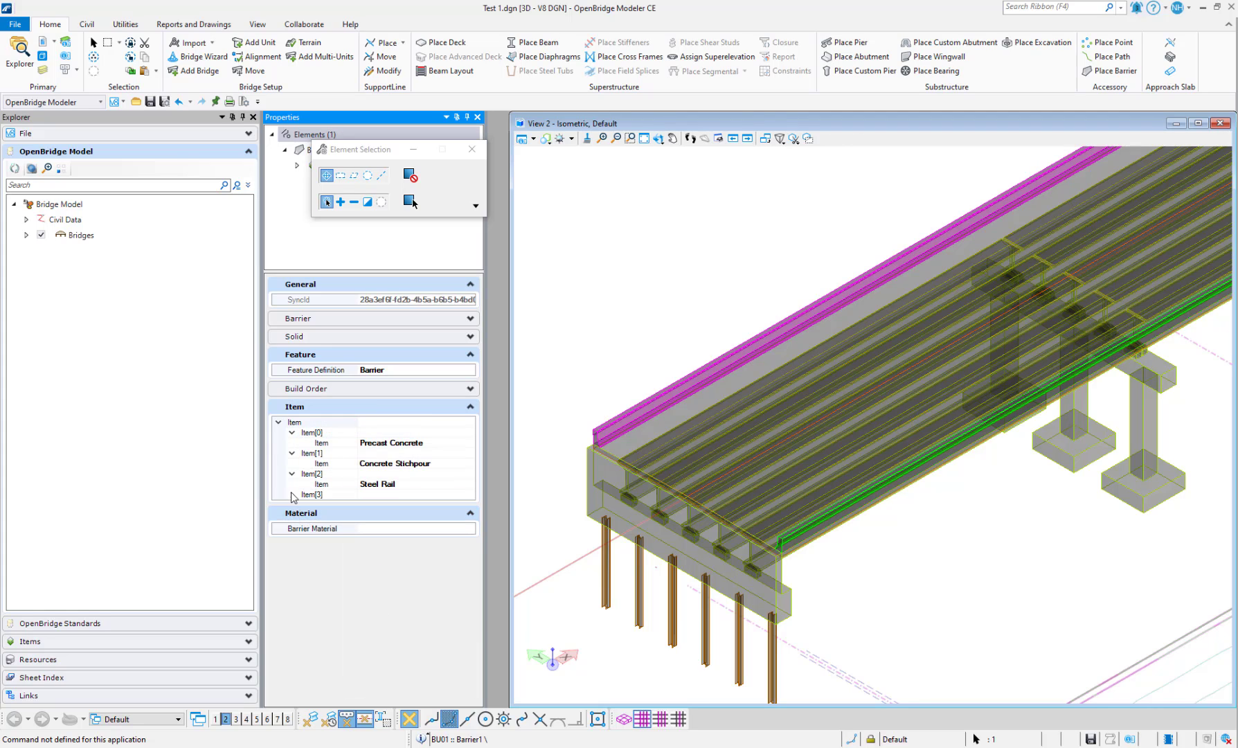
{"action": "left_click", "coordinate": [397, 505]}
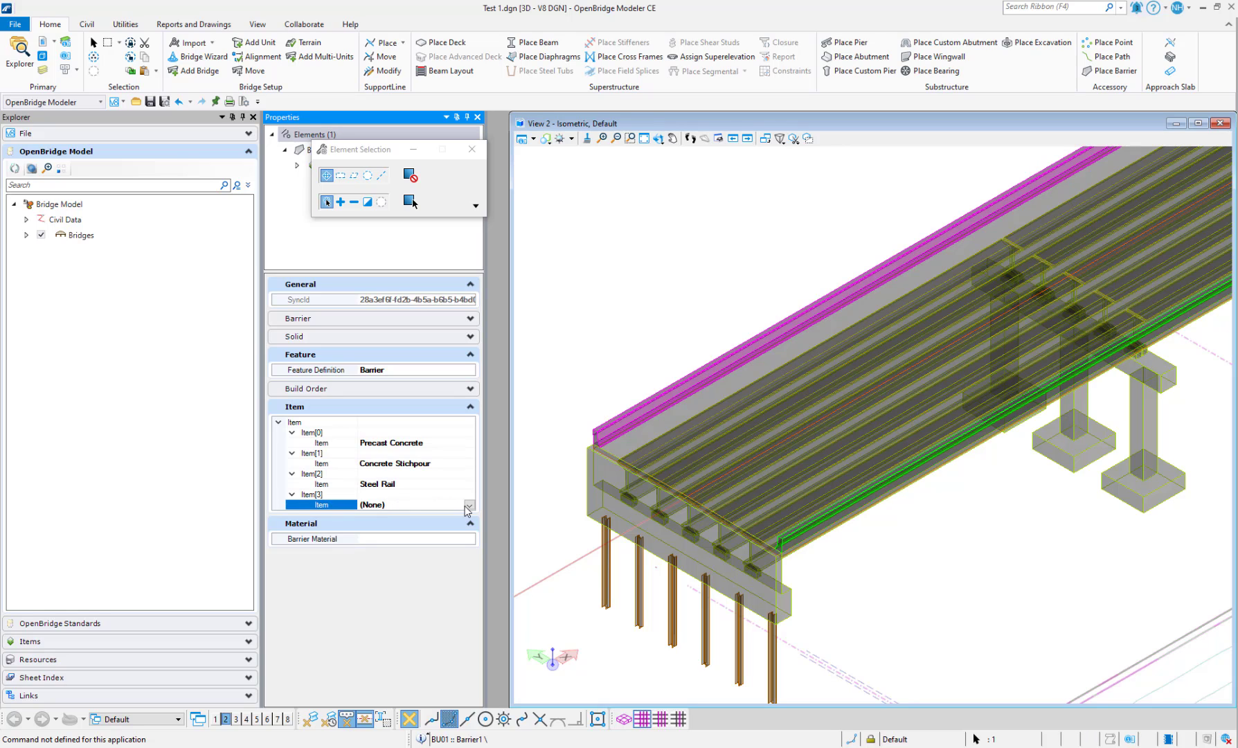
{"action": "left_click", "coordinate": [468, 506]}
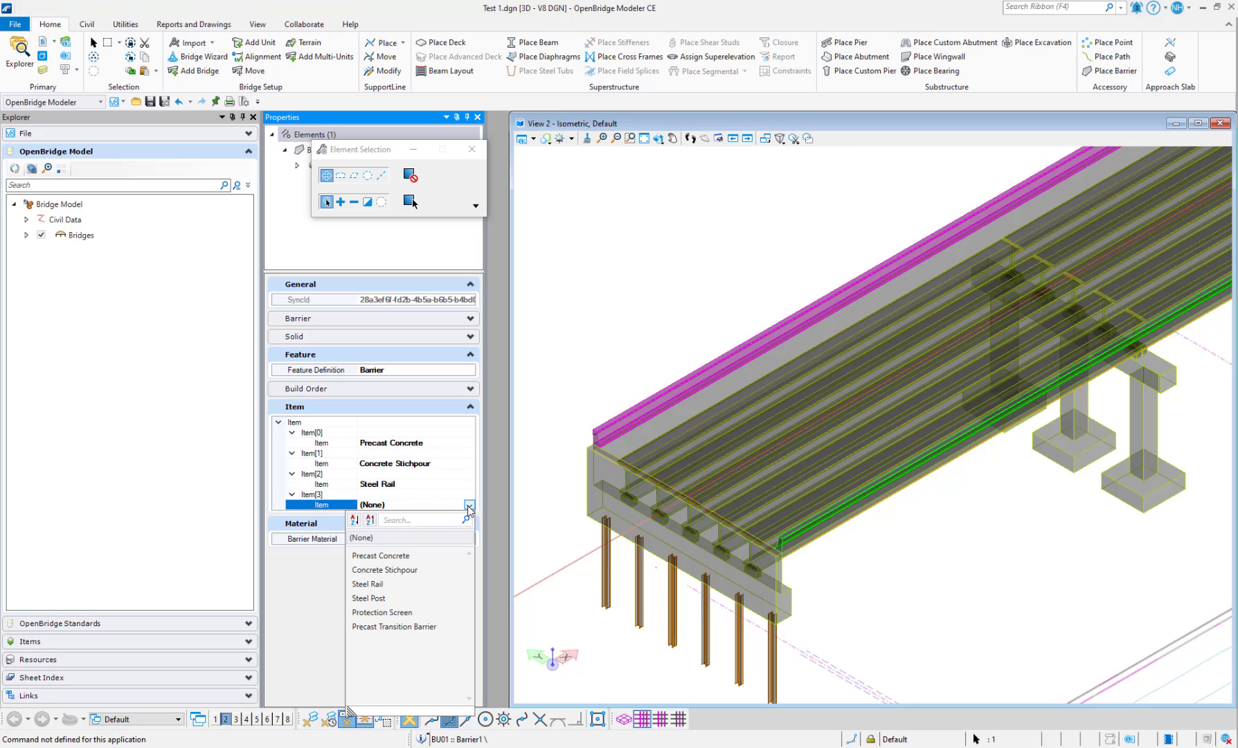
{"action": "left_click", "coordinate": [376, 598]}
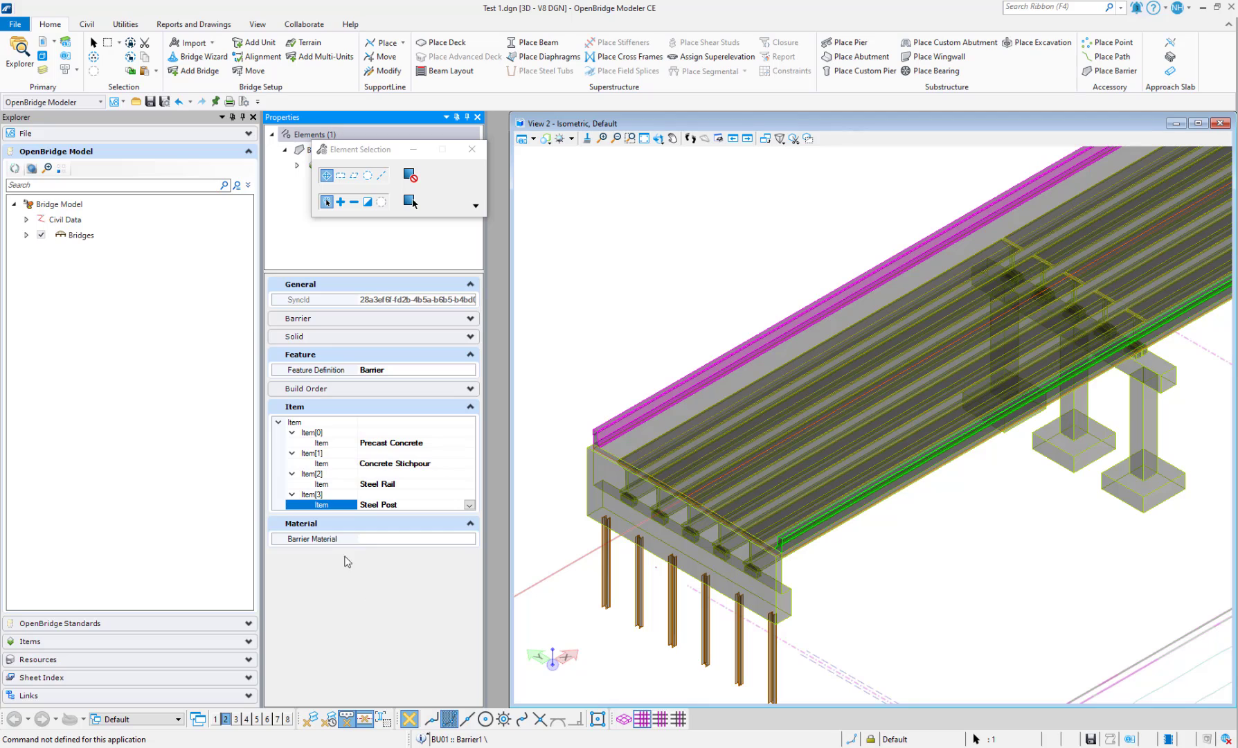
Add a fifth entry to the barrier's Item array and set its item to Protection Screen
{"action": "left_click", "coordinate": [291, 423]}
{"action": "right_click", "coordinate": [291, 426]}
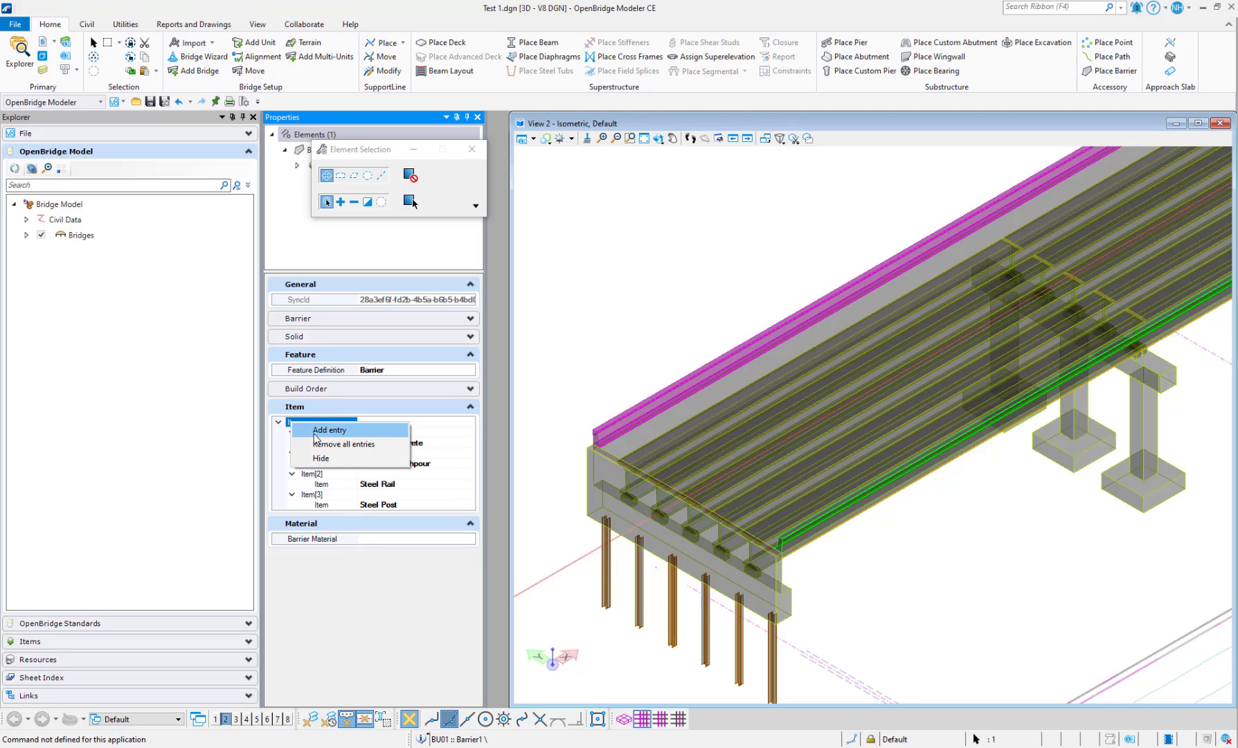
{"action": "left_click", "coordinate": [316, 437]}
{"action": "left_click", "coordinate": [292, 517]}
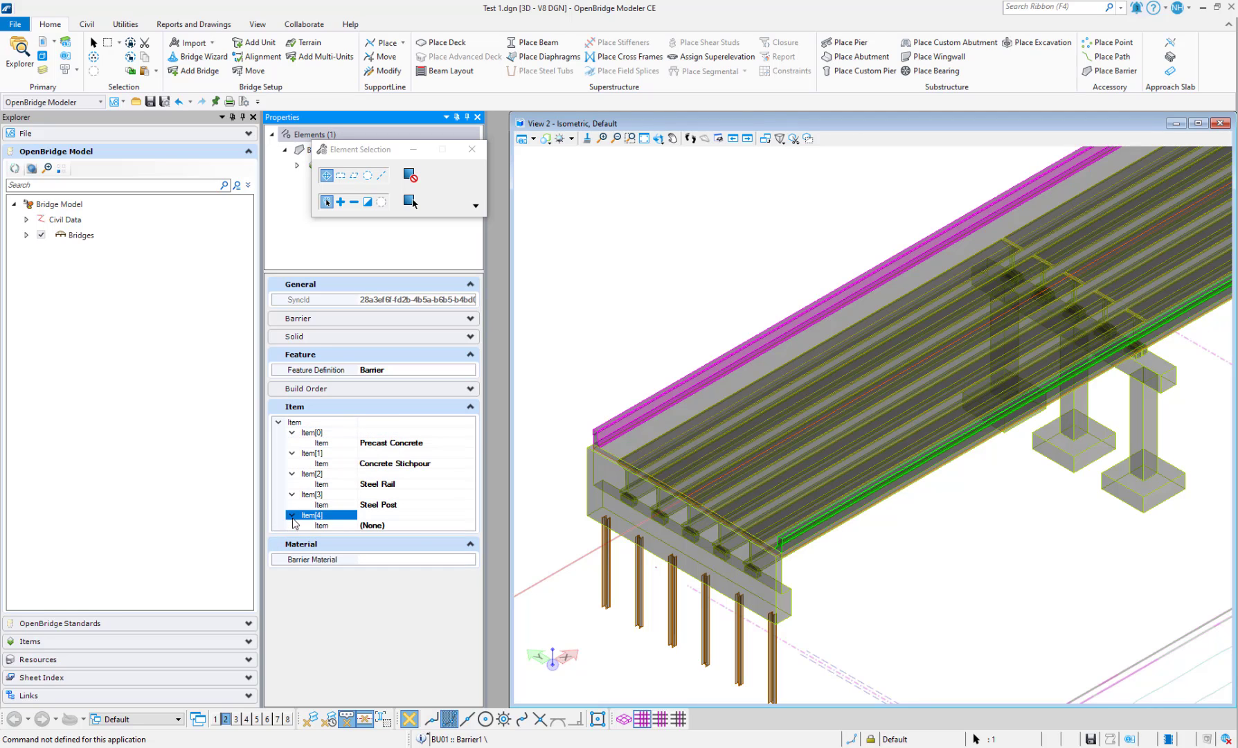
{"action": "left_click", "coordinate": [470, 525]}
{"action": "left_click", "coordinate": [470, 526]}
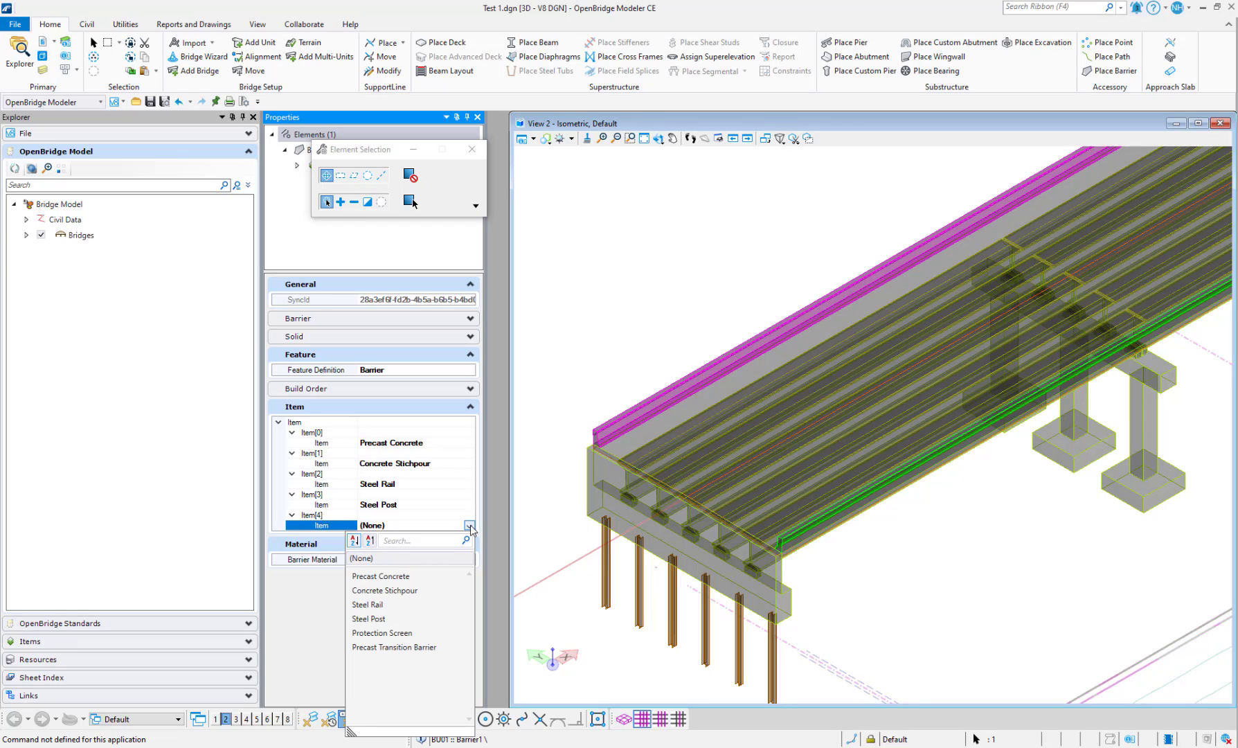
{"action": "left_click", "coordinate": [372, 635]}
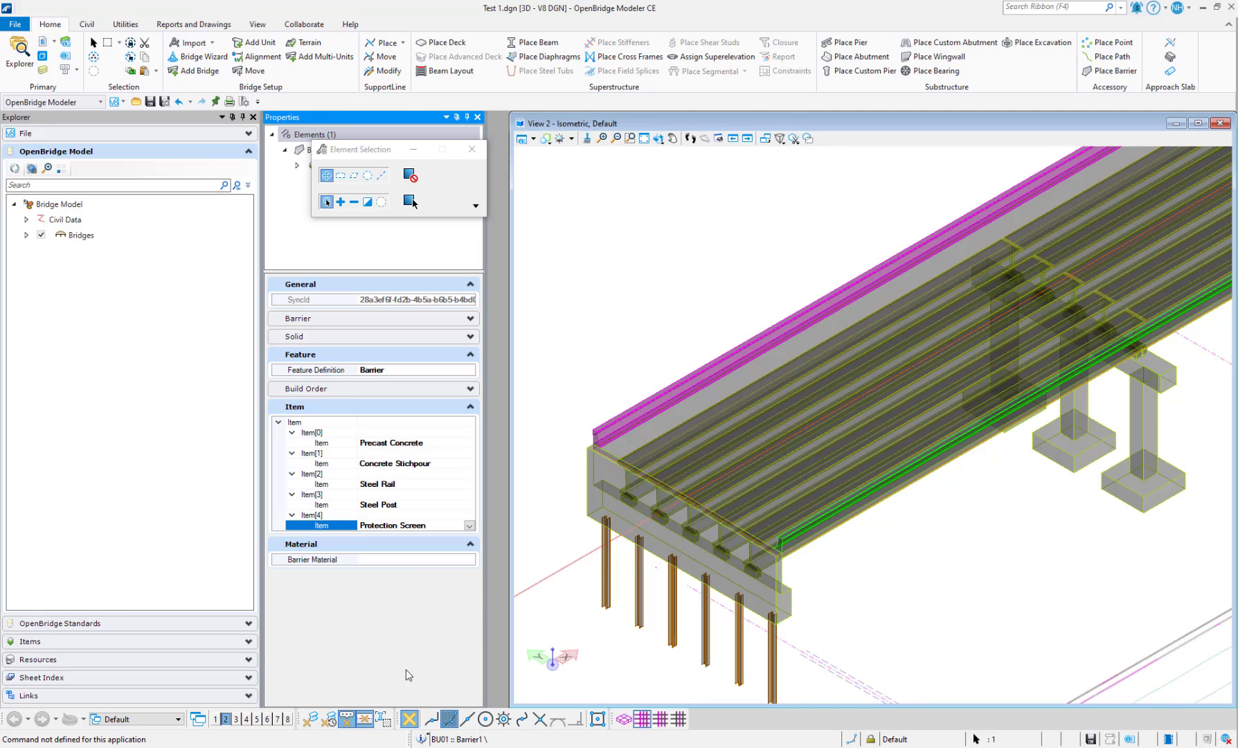